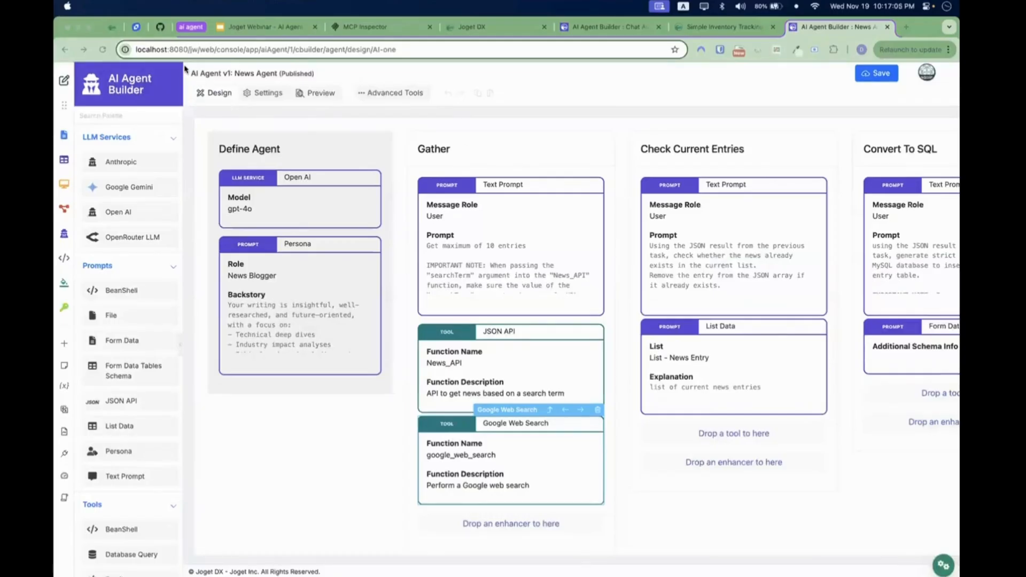
Review the Open AI LLM service's properties in the Define Agent stage, leaving them as they are.
{"action": "left_click", "coordinate": [185, 69]}
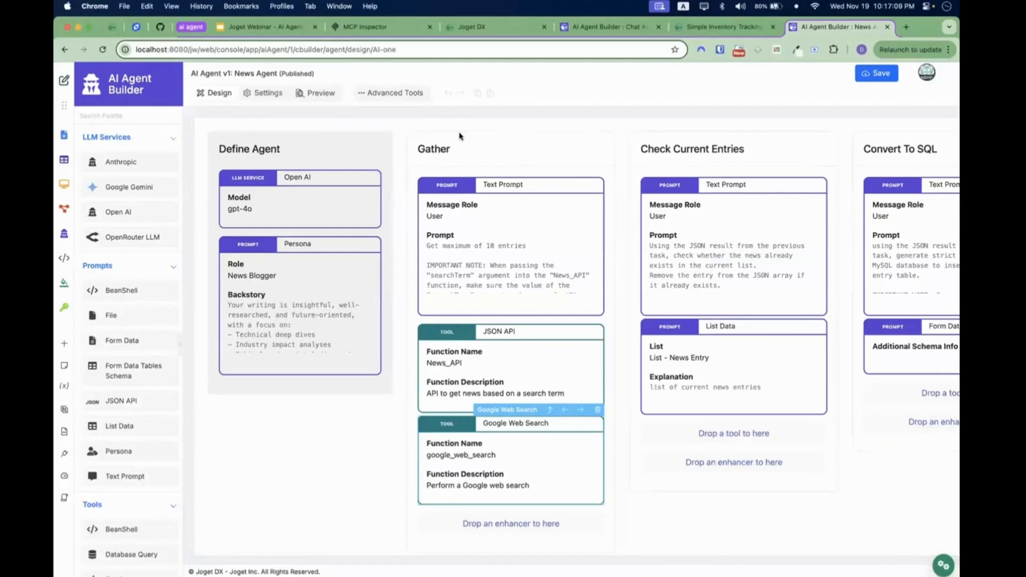
{"action": "key", "text": "super+r"}
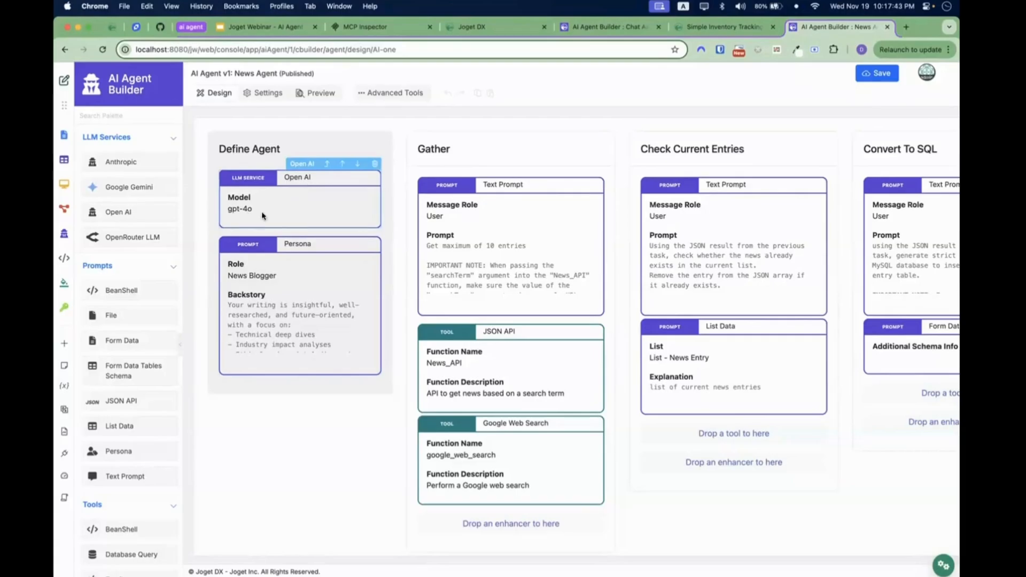
{"action": "left_click", "coordinate": [308, 210]}
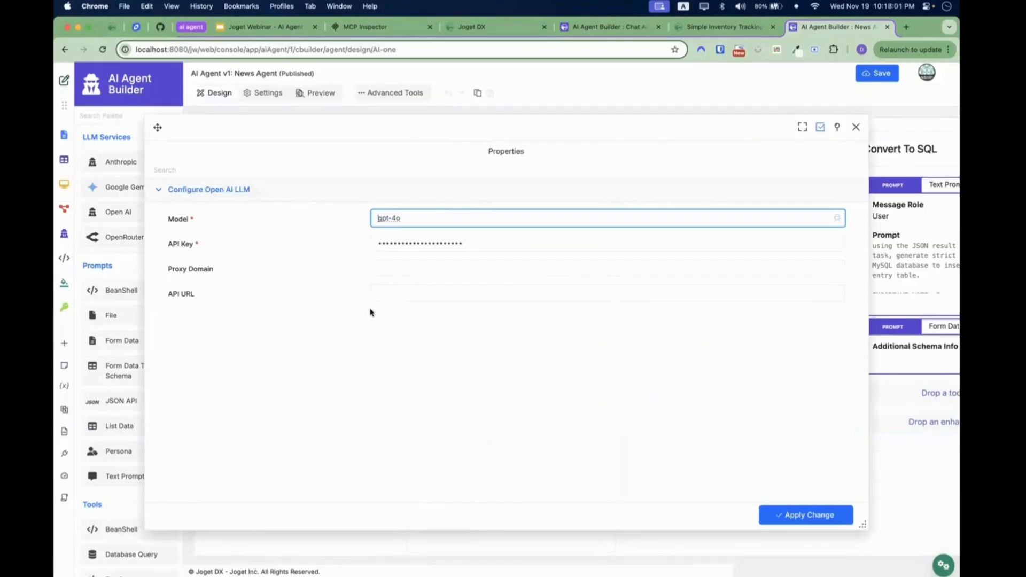
{"action": "left_click", "coordinate": [856, 127]}
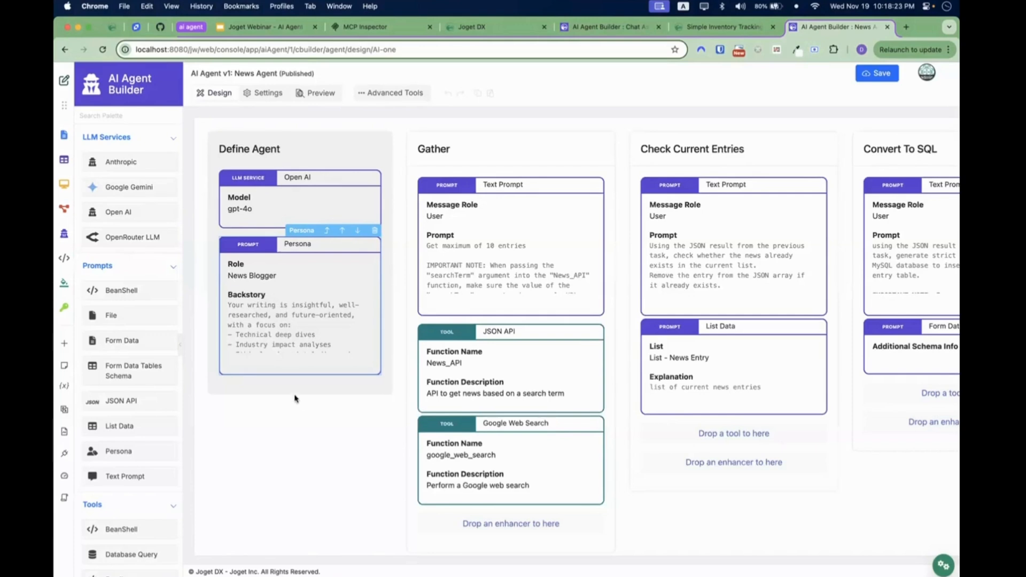
Look over the News Agent's task stages from Gather through Check Current Entries, Convert To SQL and Save.
{"action": "scroll", "coordinate": [316, 435], "scroll_direction": "right", "scroll_amount": 2}
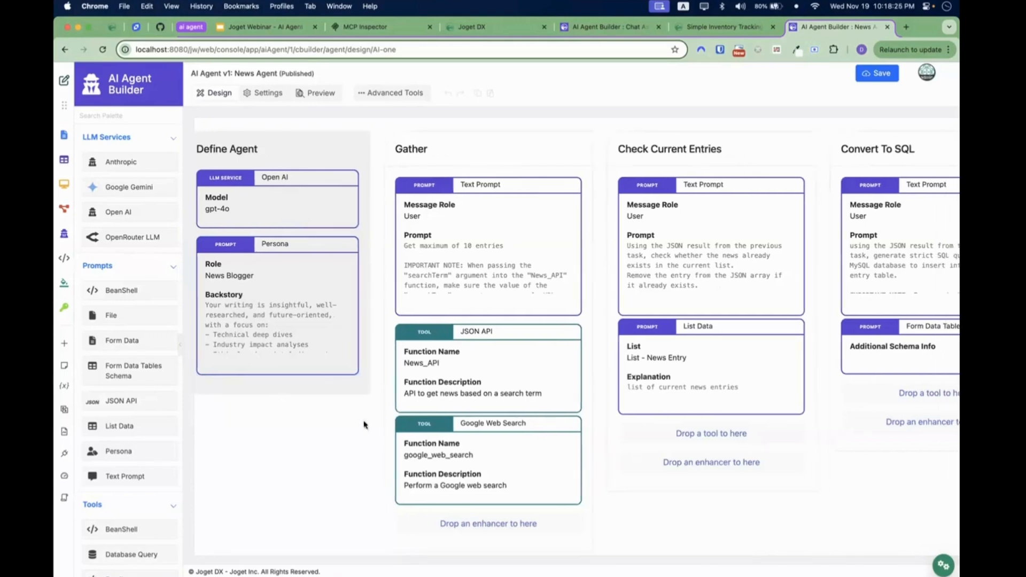
{"action": "scroll", "coordinate": [378, 412], "scroll_direction": "right", "scroll_amount": 10}
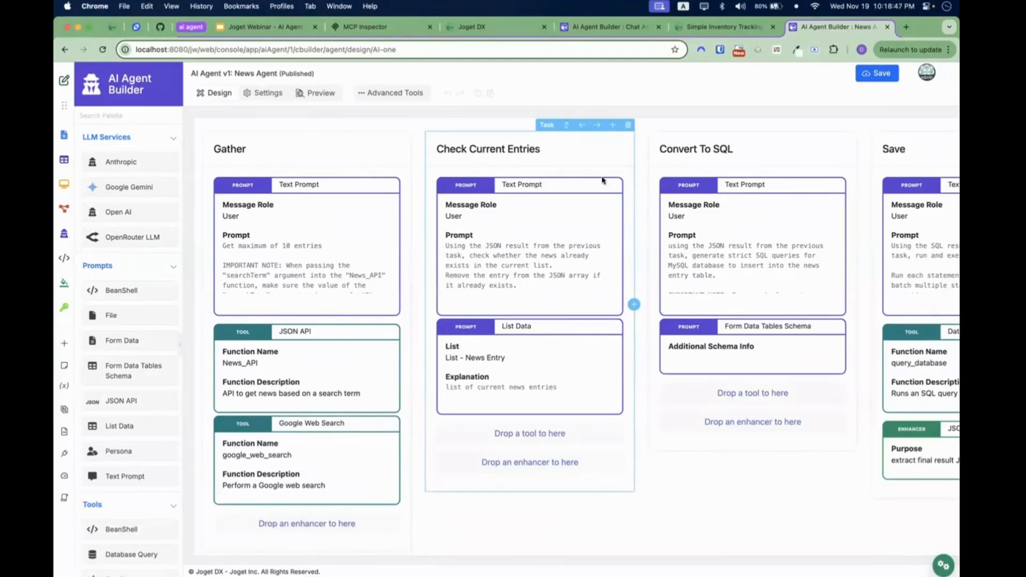
{"action": "scroll", "coordinate": [604, 181], "scroll_direction": "right", "scroll_amount": 5}
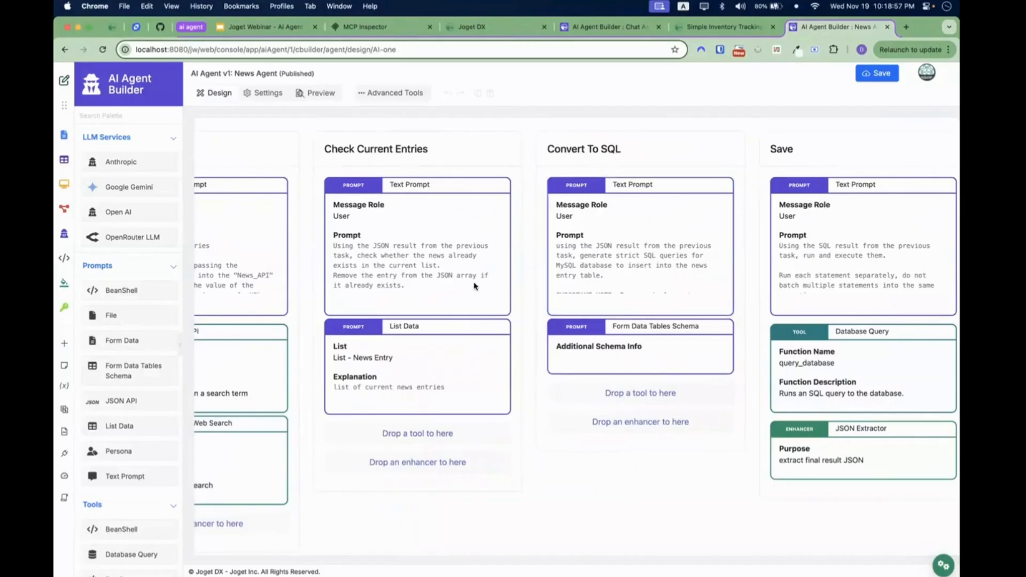
{"action": "scroll", "coordinate": [457, 532], "scroll_direction": "left", "scroll_amount": 4}
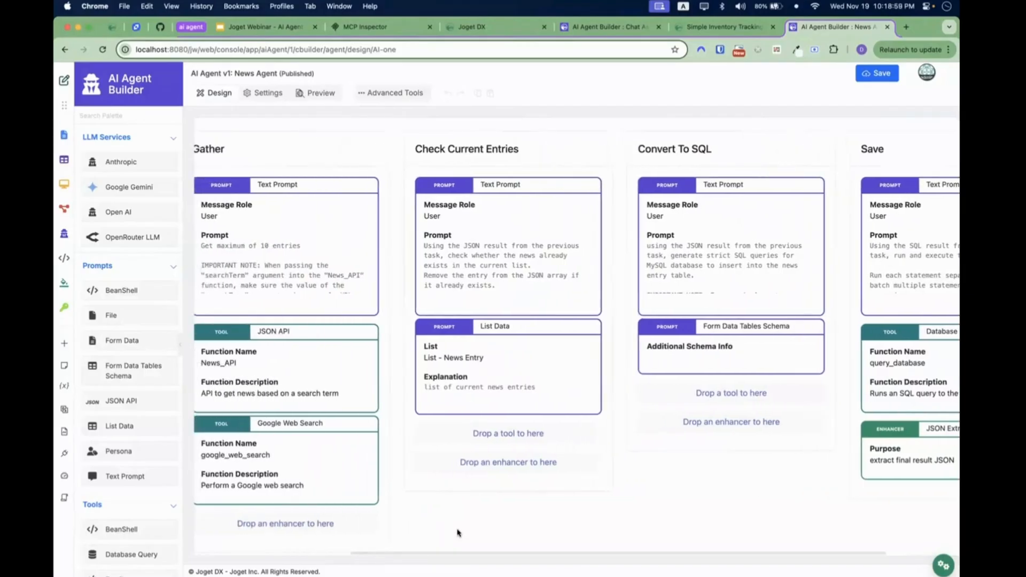
{"action": "scroll", "coordinate": [331, 315], "scroll_direction": "left", "scroll_amount": 1}
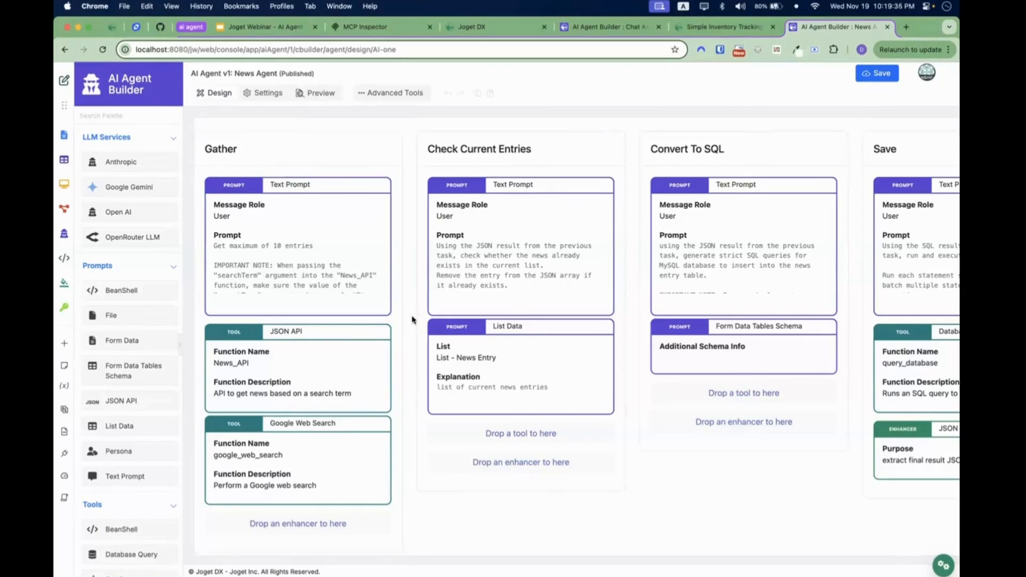
{"action": "scroll", "coordinate": [412, 320], "scroll_direction": "left", "scroll_amount": 5}
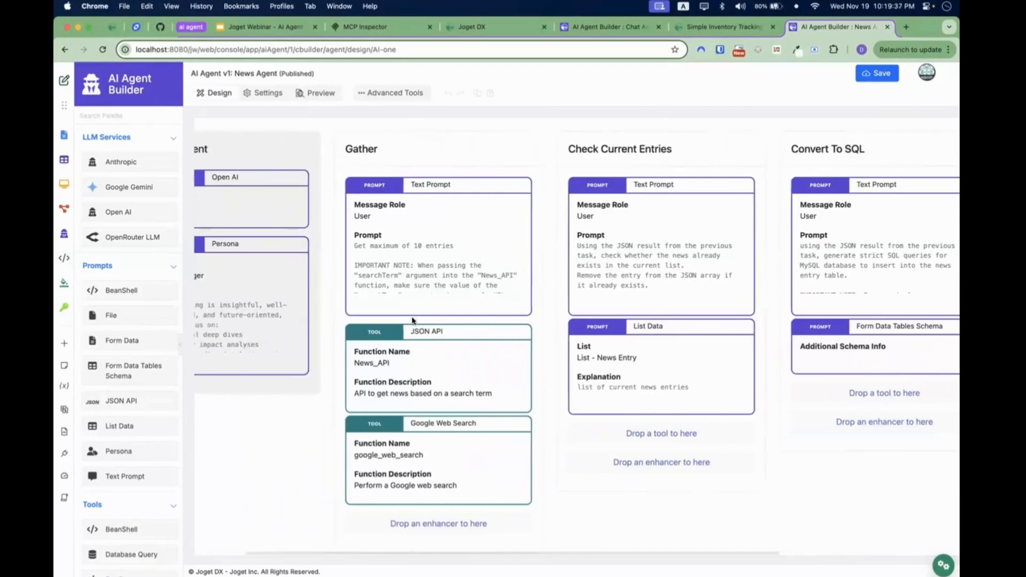
{"action": "scroll", "coordinate": [412, 321], "scroll_direction": "left", "scroll_amount": 2}
Examine the Gather task's text prompt with its ${query} variable and example JSON, and the configuration of its News_API tool.
{"action": "left_click", "coordinate": [422, 150]}
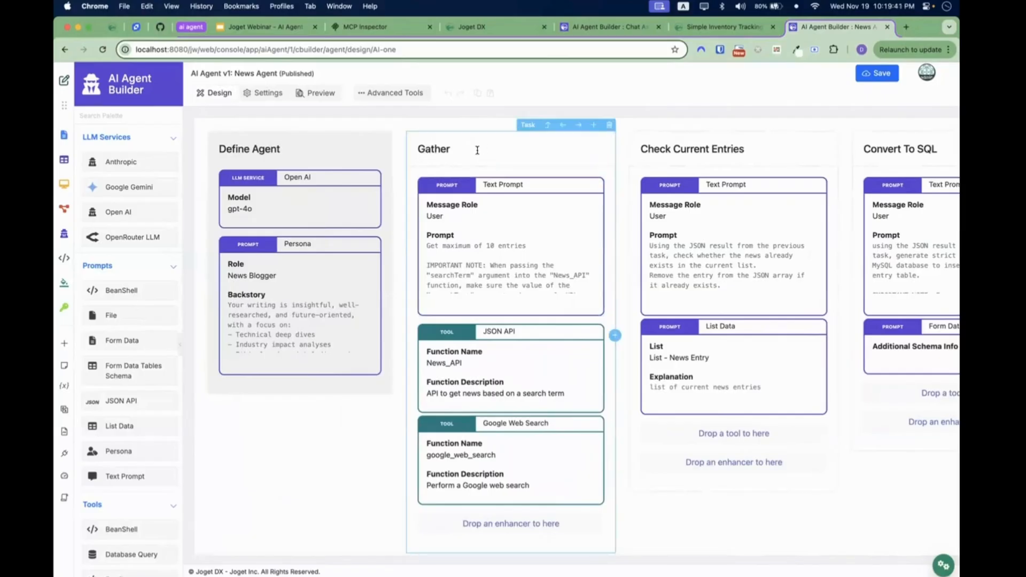
{"action": "left_click", "coordinate": [449, 207]}
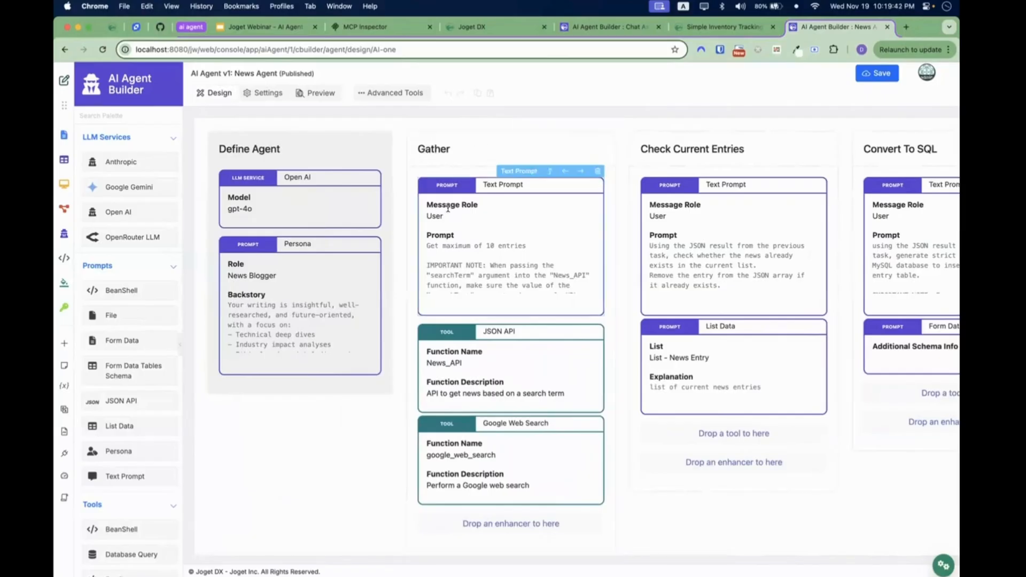
{"action": "double_click", "coordinate": [490, 219]}
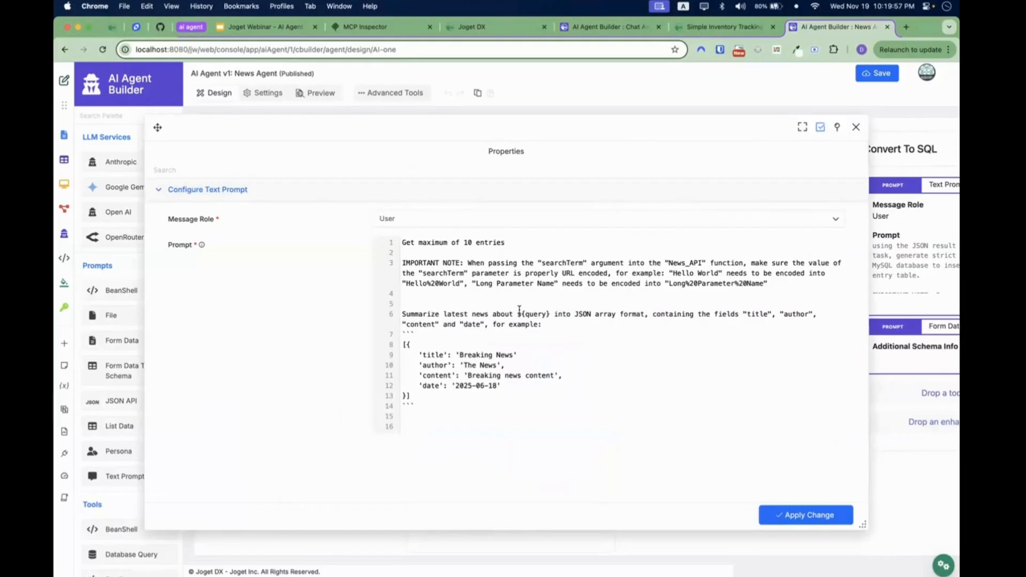
{"action": "left_click_drag", "start_coordinate": [518, 314], "coordinate": [550, 313]}
{"action": "left_click", "coordinate": [635, 313]}
{"action": "left_click_drag", "start_coordinate": [415, 406], "coordinate": [400, 334]}
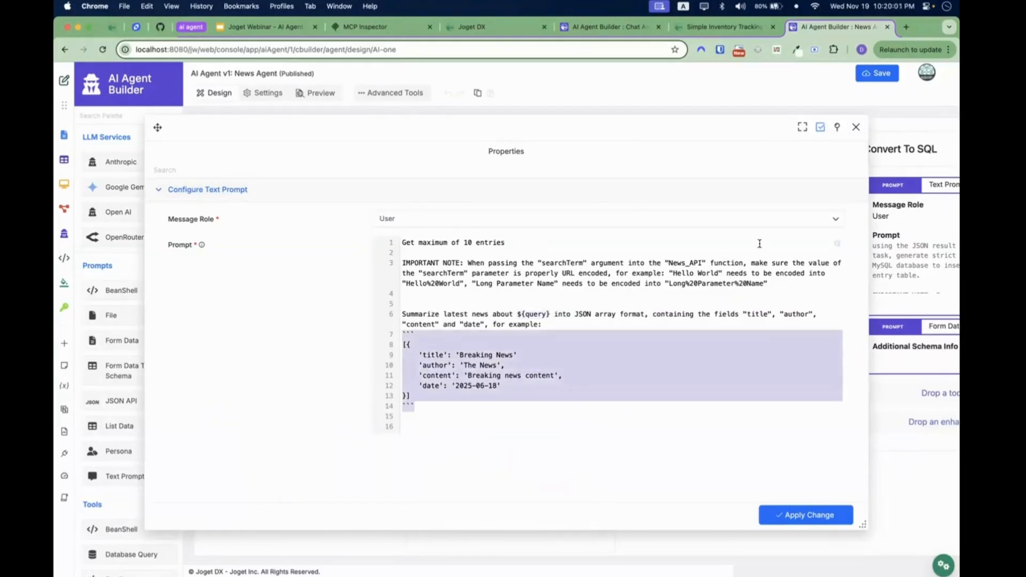
{"action": "left_click", "coordinate": [855, 128]}
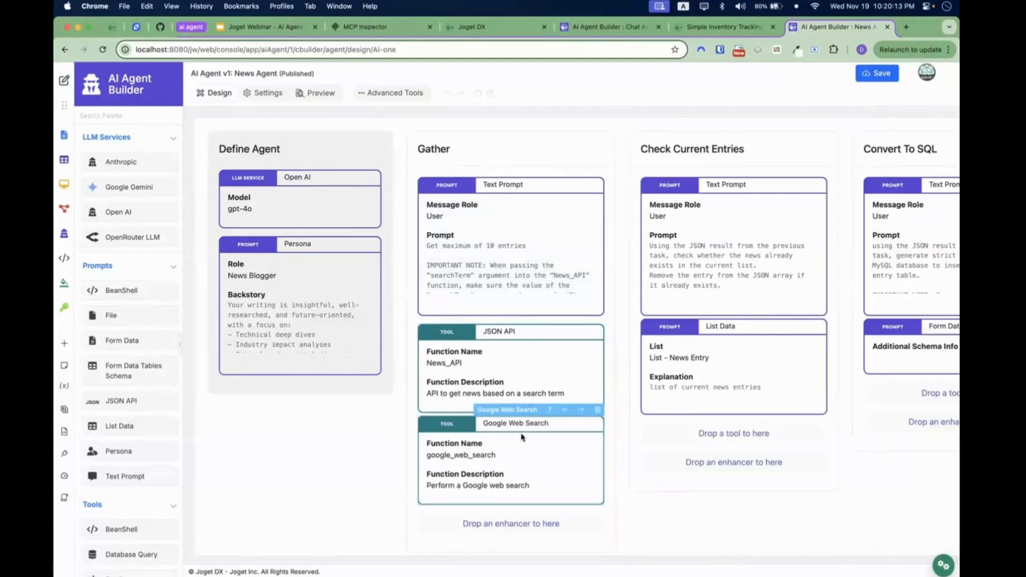
{"action": "left_click", "coordinate": [501, 372]}
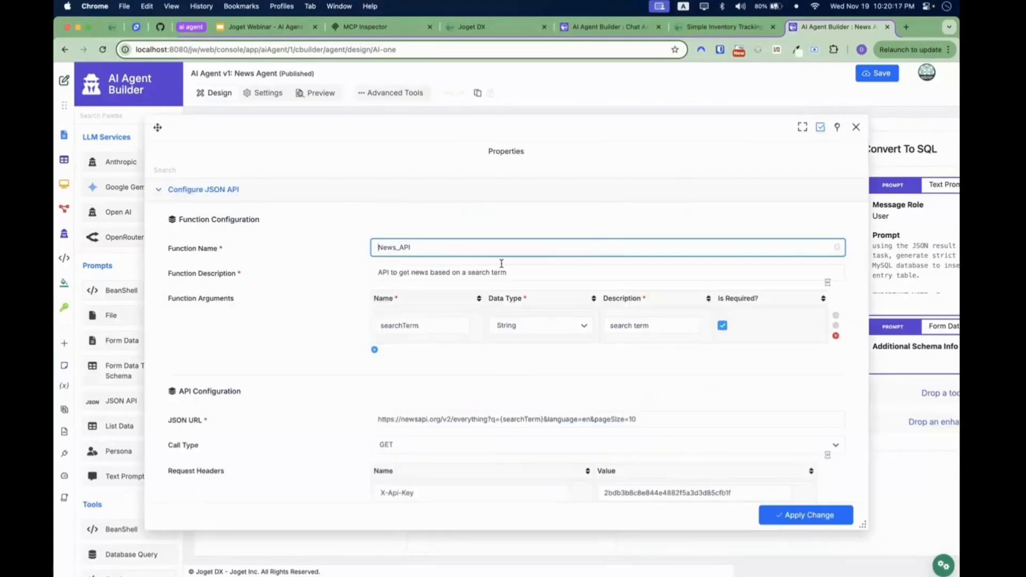
{"action": "left_click", "coordinate": [856, 128]}
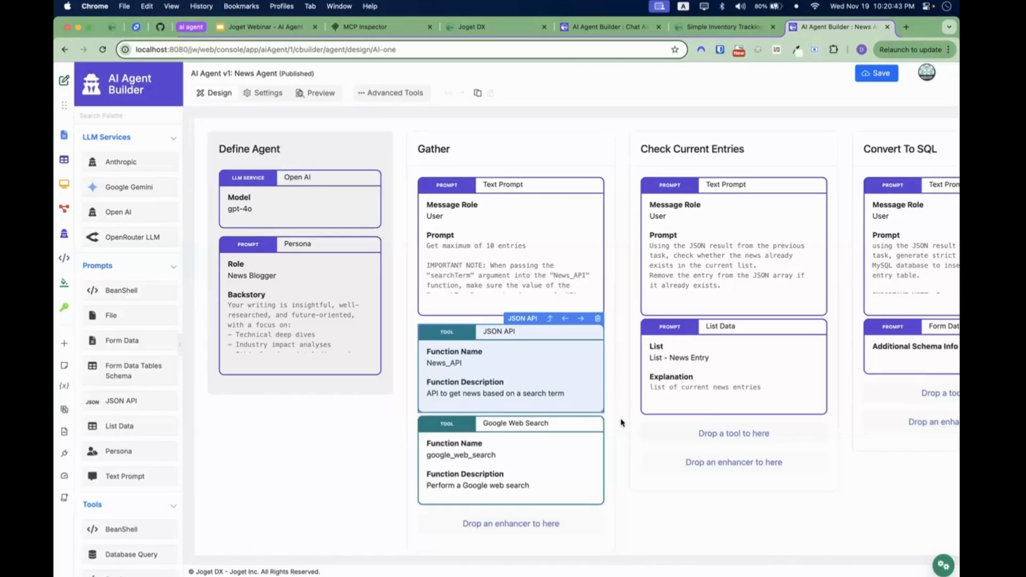
Open the News Entry list in a separate browser tab, review its columns, and close that tab.
{"action": "scroll", "coordinate": [621, 423], "scroll_direction": "right", "scroll_amount": 2}
{"action": "scroll", "coordinate": [621, 423], "scroll_direction": "right", "scroll_amount": 6}
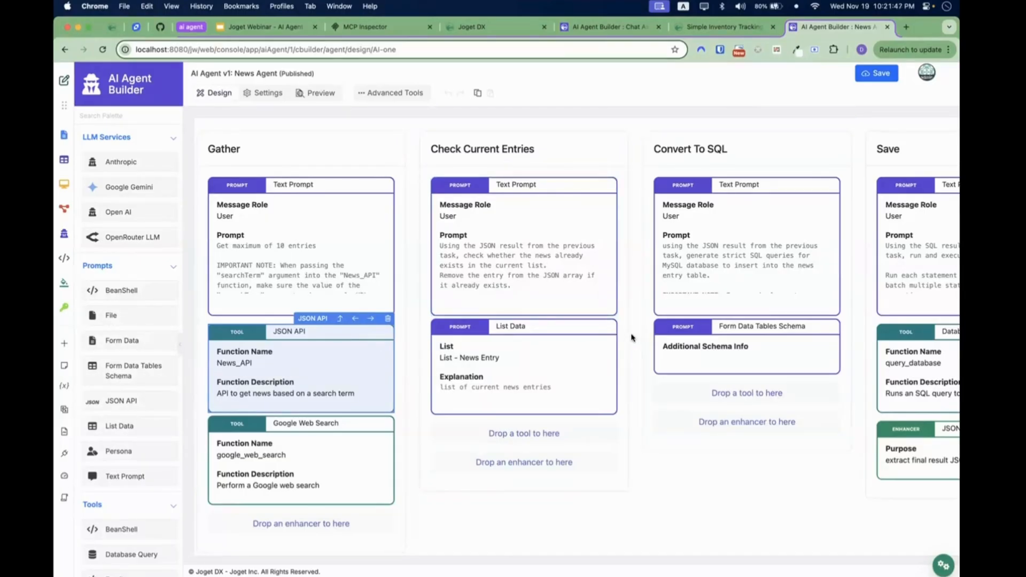
{"action": "left_click", "coordinate": [64, 160]}
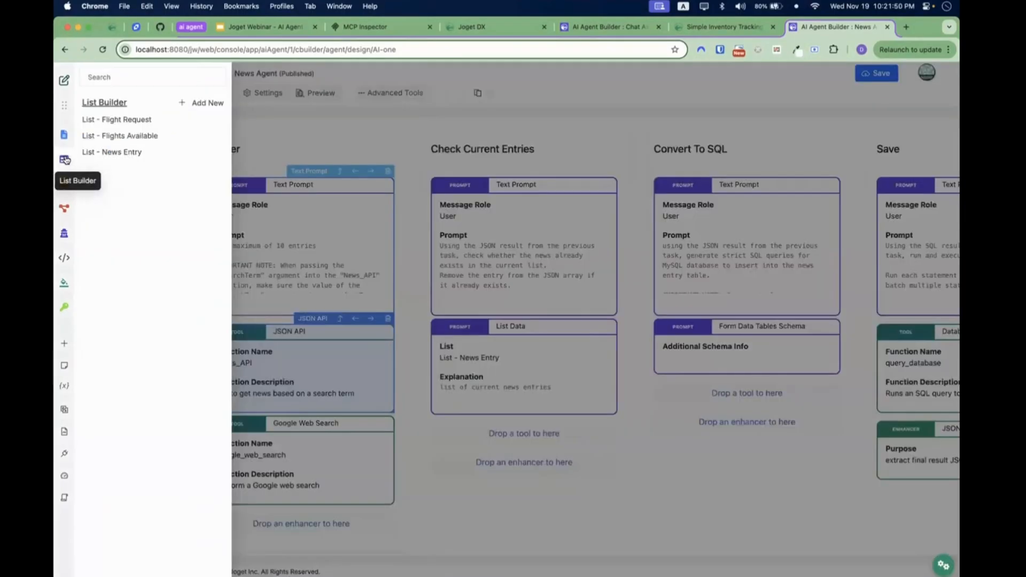
{"action": "right_click", "coordinate": [109, 154]}
{"action": "left_click", "coordinate": [140, 157]}
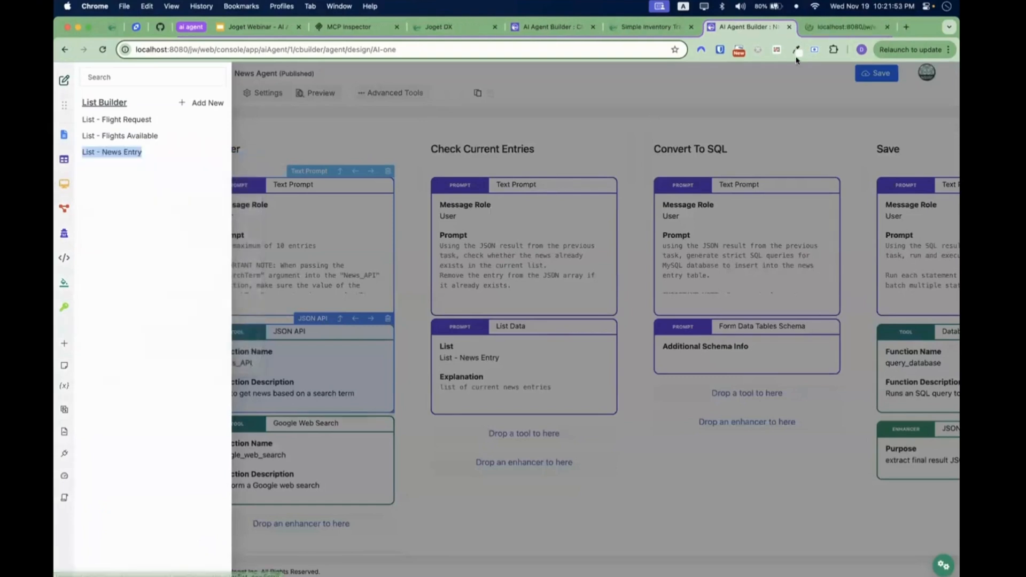
{"action": "left_click", "coordinate": [826, 30]}
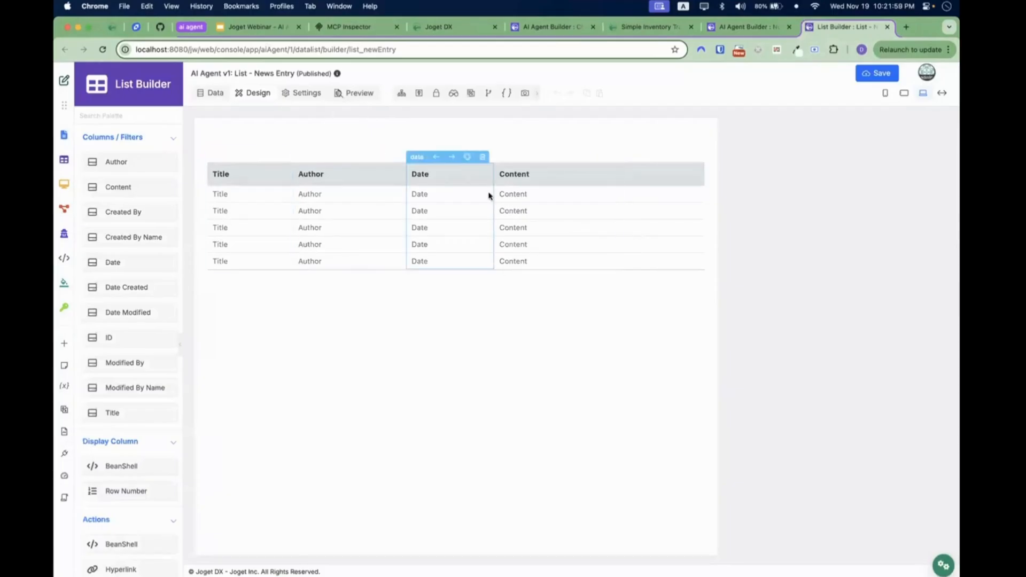
{"action": "left_click", "coordinate": [886, 28]}
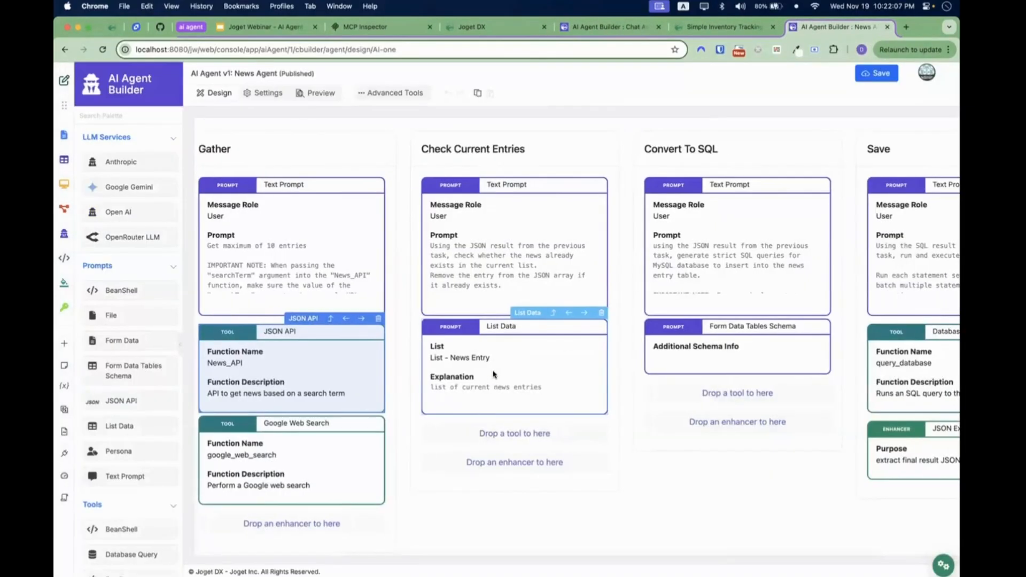
Examine the Convert To SQL task's text prompt, particularly the MySQL database wording, and its Form Data Tables Schema properties.
{"action": "scroll", "coordinate": [494, 374], "scroll_direction": "right", "scroll_amount": 4}
{"action": "scroll", "coordinate": [492, 372], "scroll_direction": "right", "scroll_amount": 2}
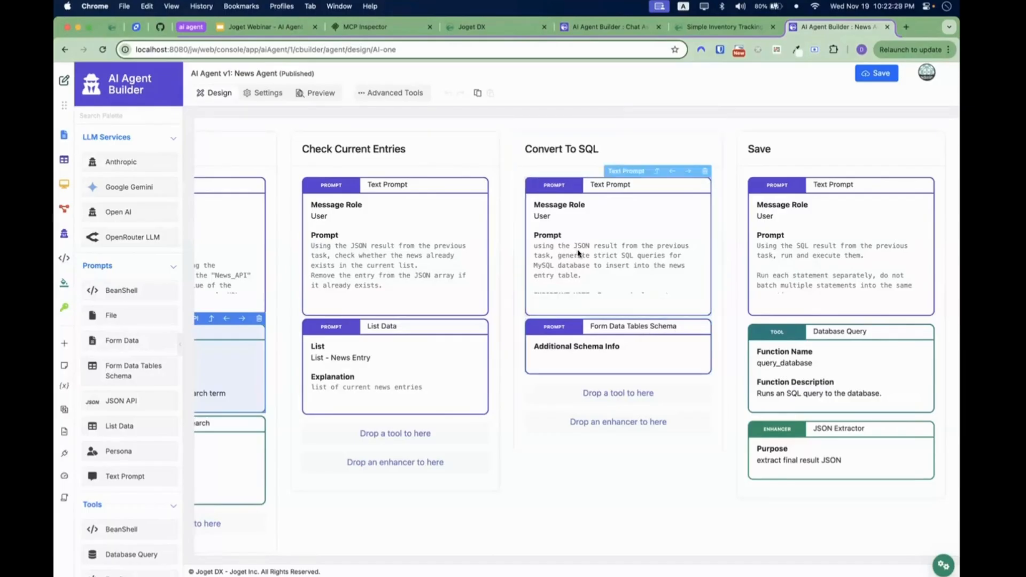
{"action": "left_click", "coordinate": [610, 250]}
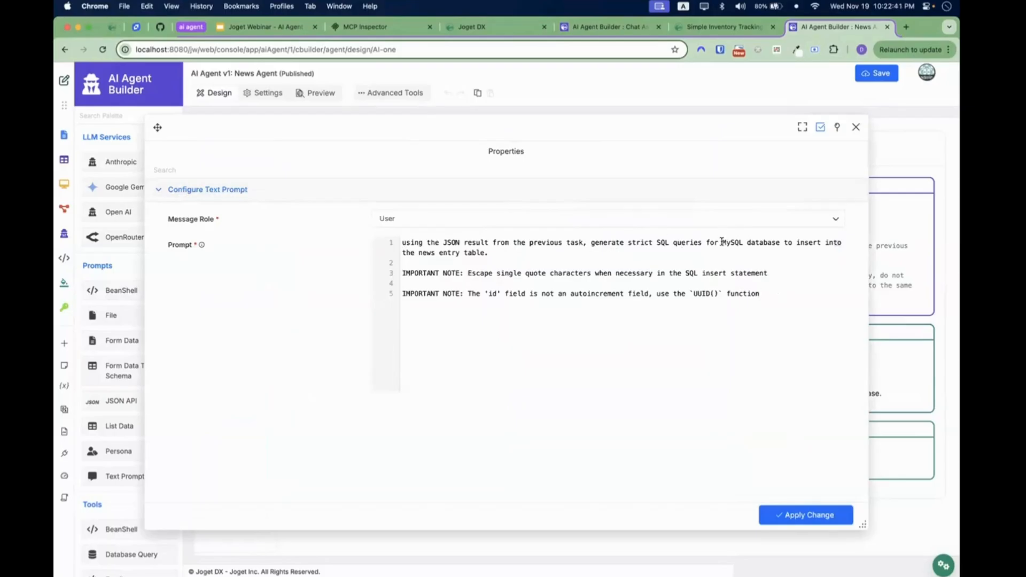
{"action": "left_click_drag", "start_coordinate": [722, 242], "coordinate": [781, 242]}
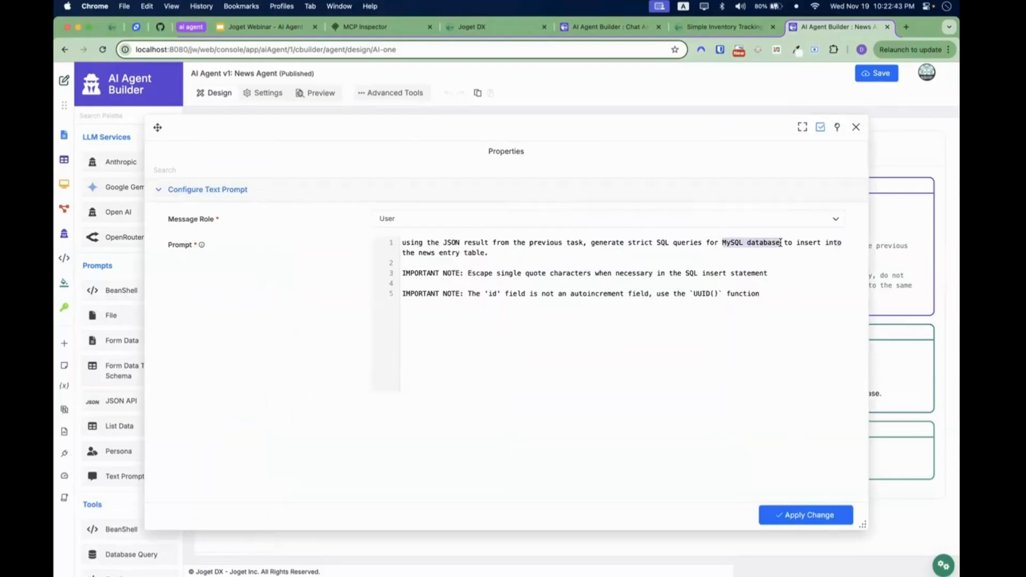
{"action": "left_click", "coordinate": [856, 127]}
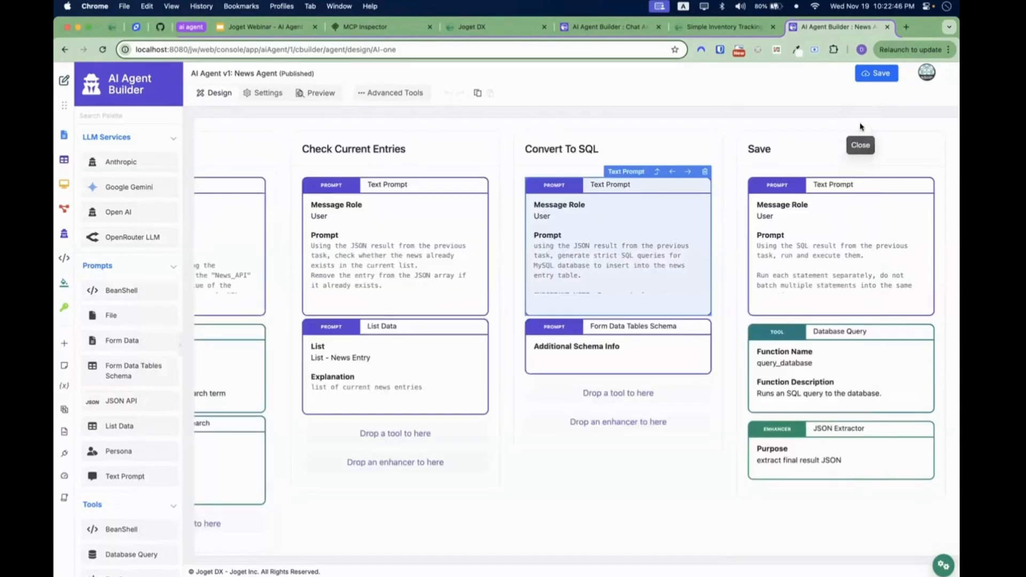
{"action": "left_click", "coordinate": [630, 337]}
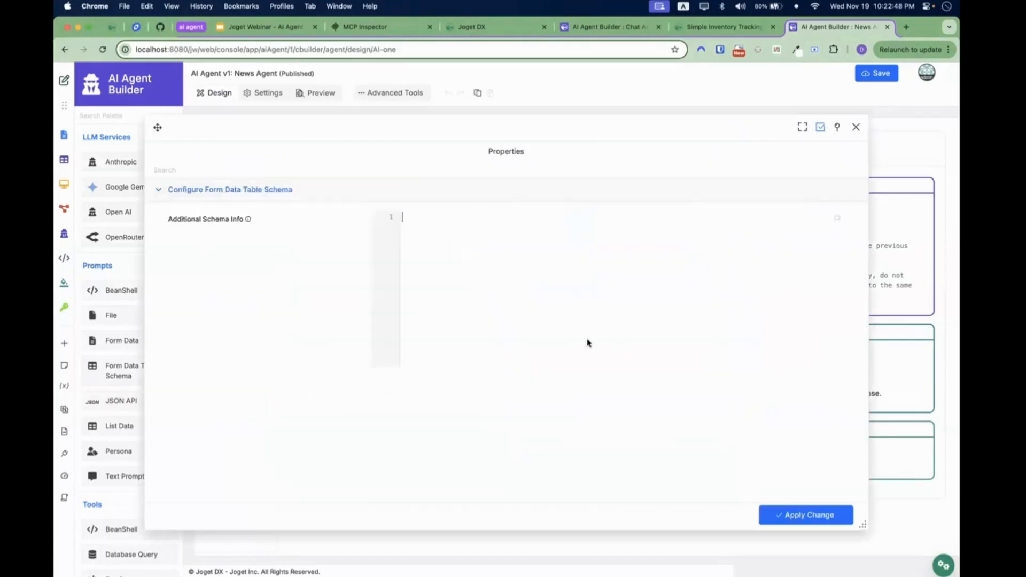
{"action": "left_click", "coordinate": [856, 127]}
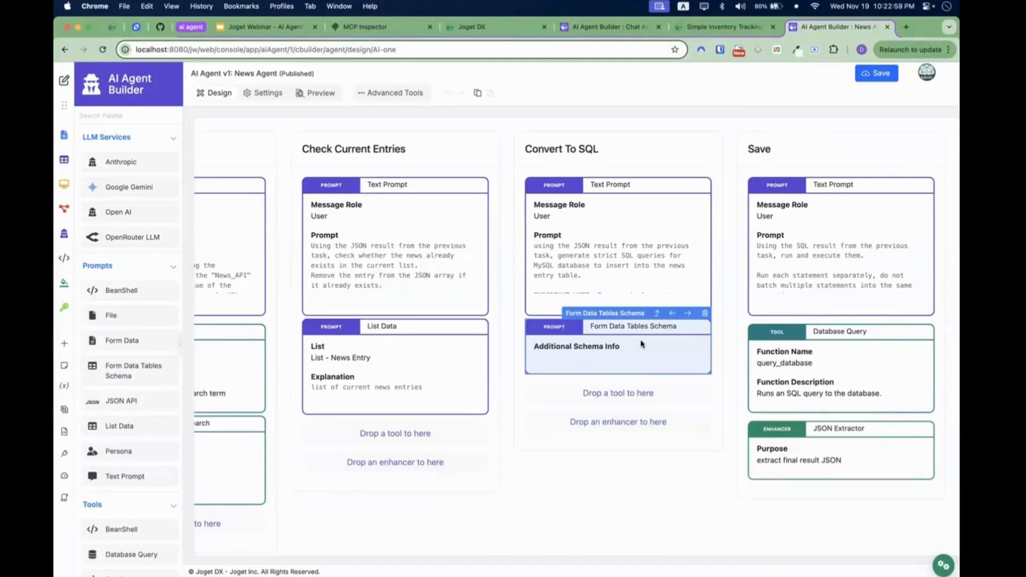
View the app's list of forms and browse the tools and enhancers available for the agent.
{"action": "left_click", "coordinate": [67, 135]}
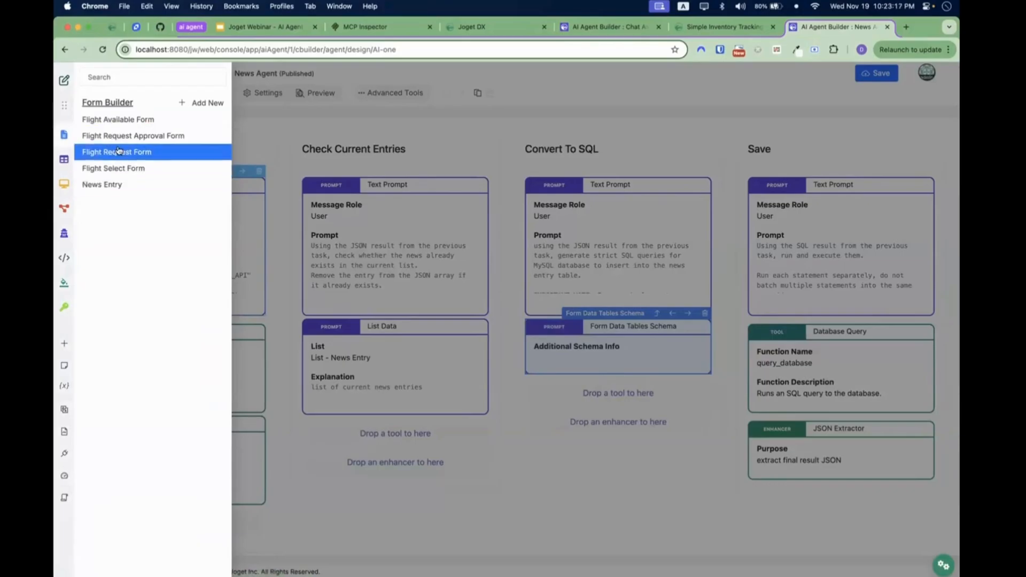
{"action": "left_click", "coordinate": [348, 117]}
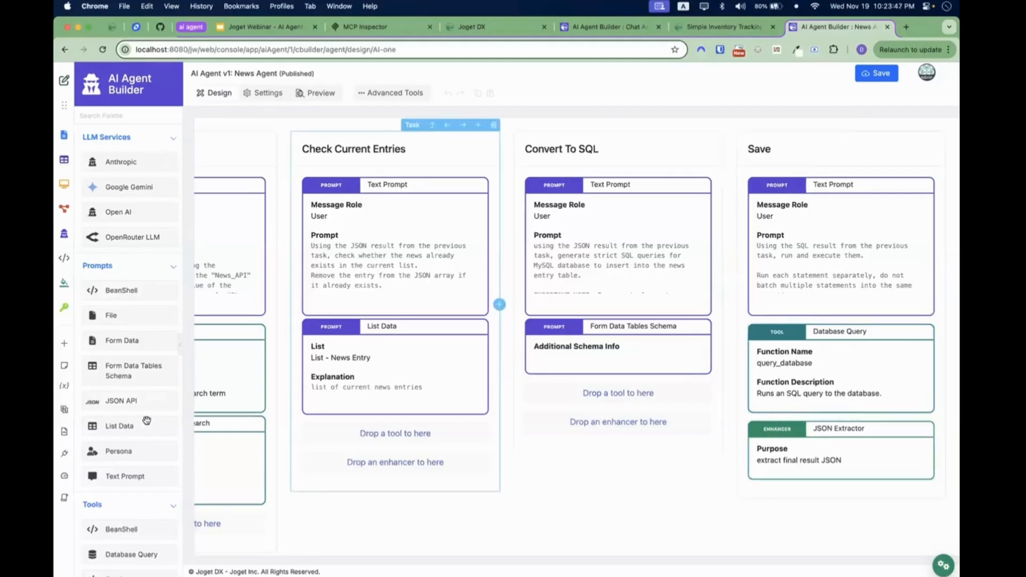
{"action": "scroll", "coordinate": [144, 419], "scroll_direction": "down", "scroll_amount": 3}
{"action": "scroll", "coordinate": [144, 419], "scroll_direction": "down", "scroll_amount": 10}
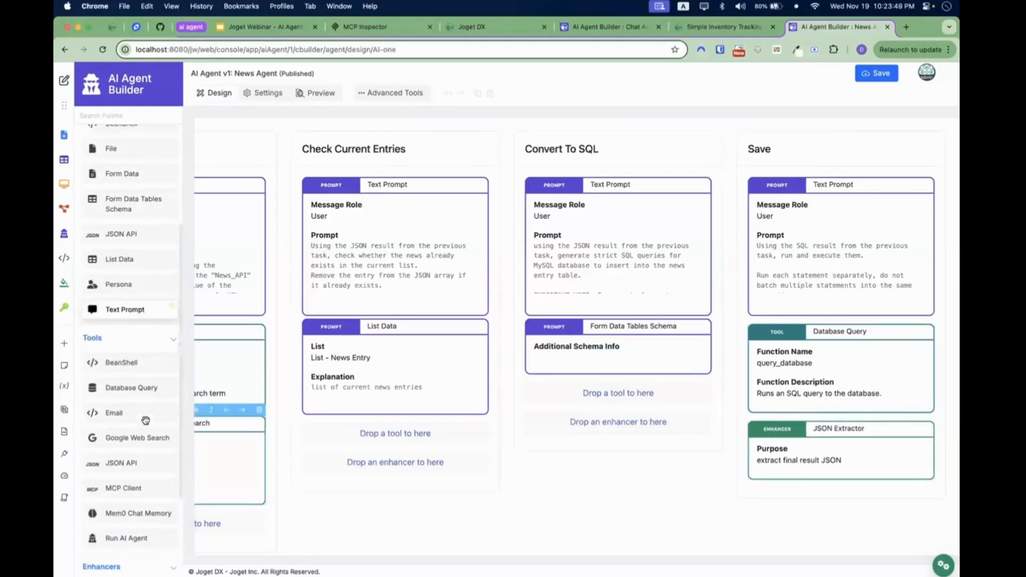
{"action": "scroll", "coordinate": [133, 424], "scroll_direction": "down", "scroll_amount": 1}
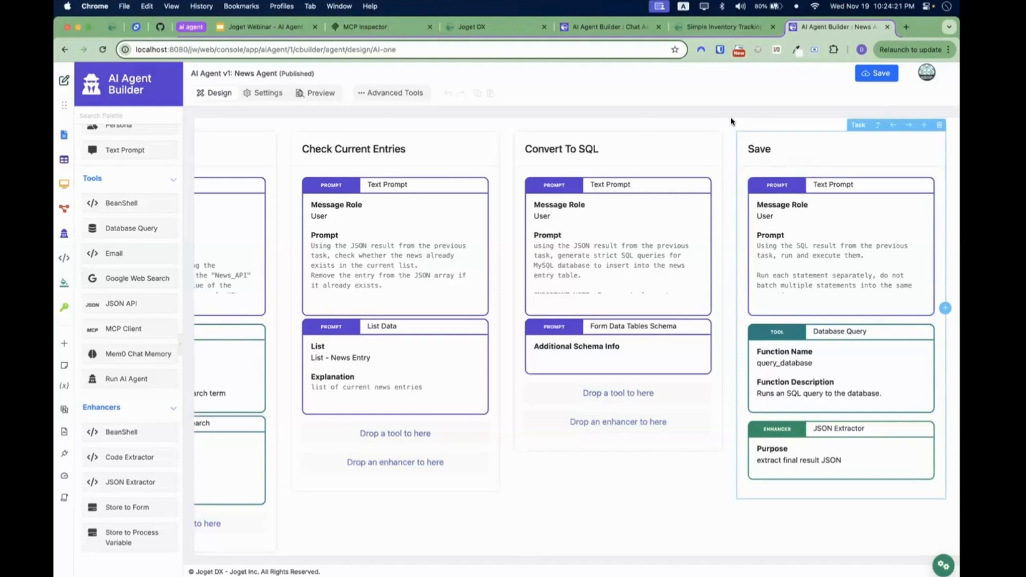
Open the News Agent's test run preview.
{"action": "scroll", "coordinate": [367, 119], "scroll_direction": "left", "scroll_amount": 5}
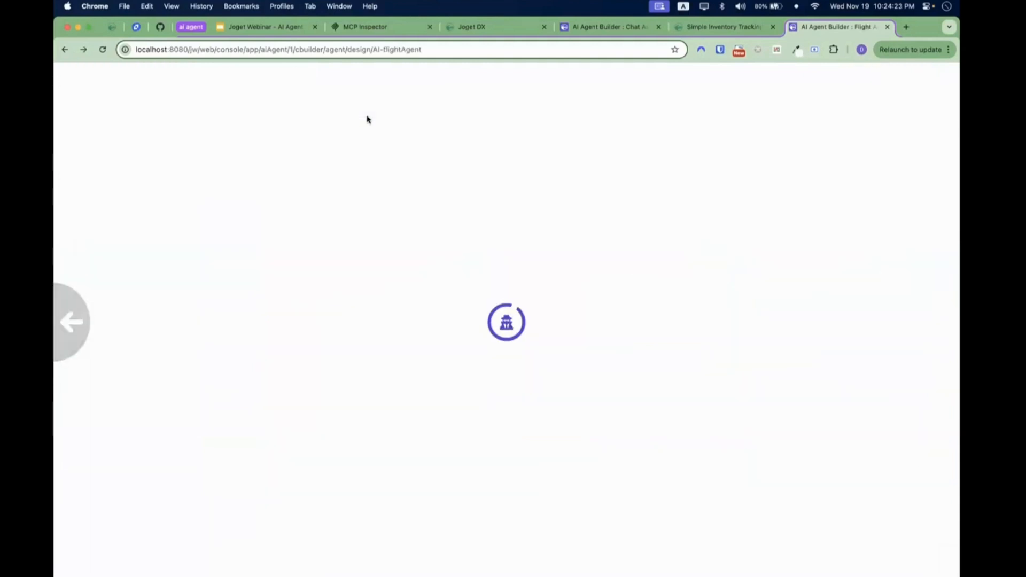
{"action": "scroll", "coordinate": [297, 110], "scroll_direction": "right", "scroll_amount": 5}
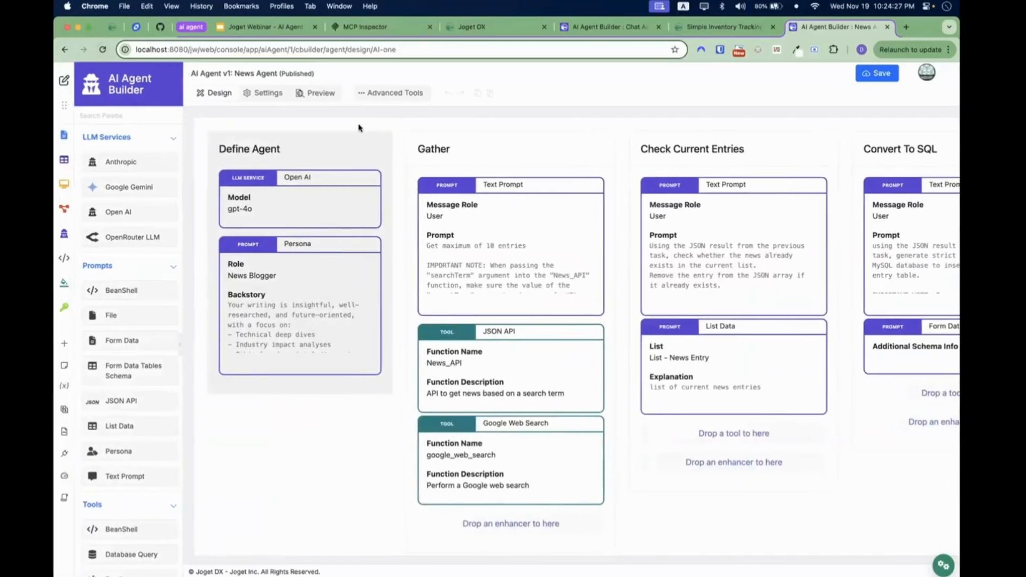
{"action": "left_click", "coordinate": [326, 96]}
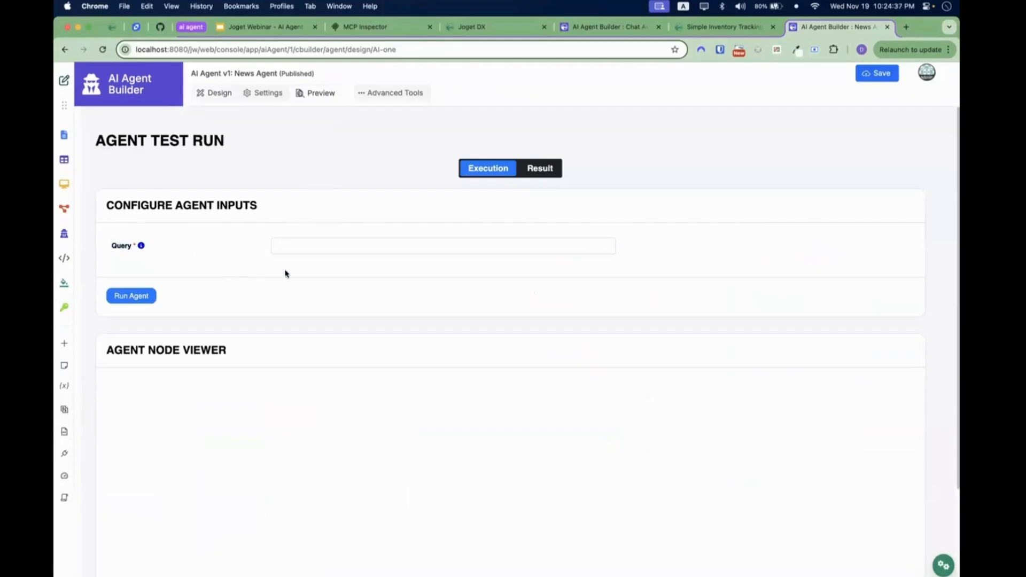
Run the agent with the query "f1 sao paulo" and follow its execution in the node viewer.
{"action": "left_click", "coordinate": [312, 250]}
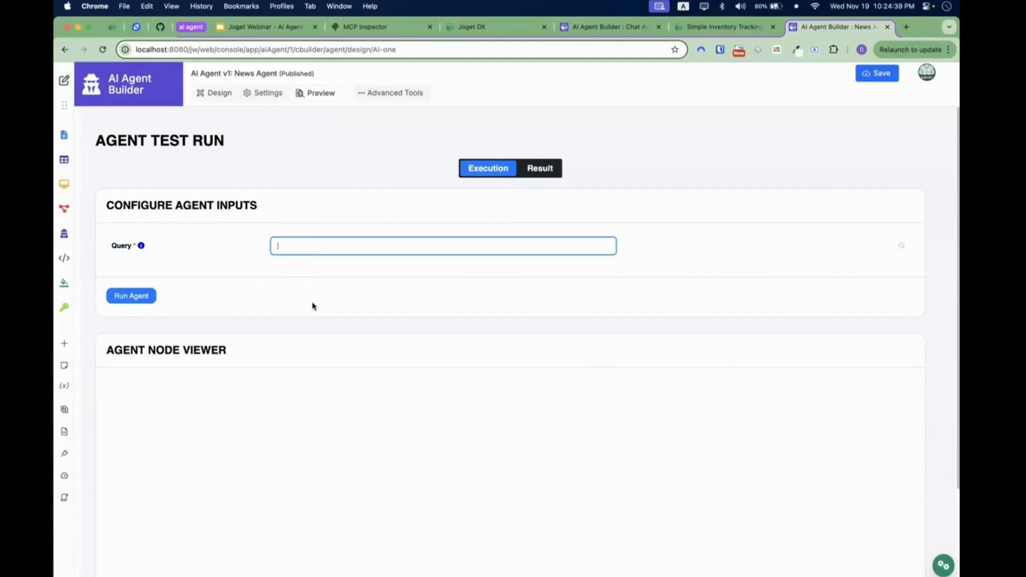
{"action": "type", "text": "f1 sao paulo"}
{"action": "left_click", "coordinate": [182, 294]}
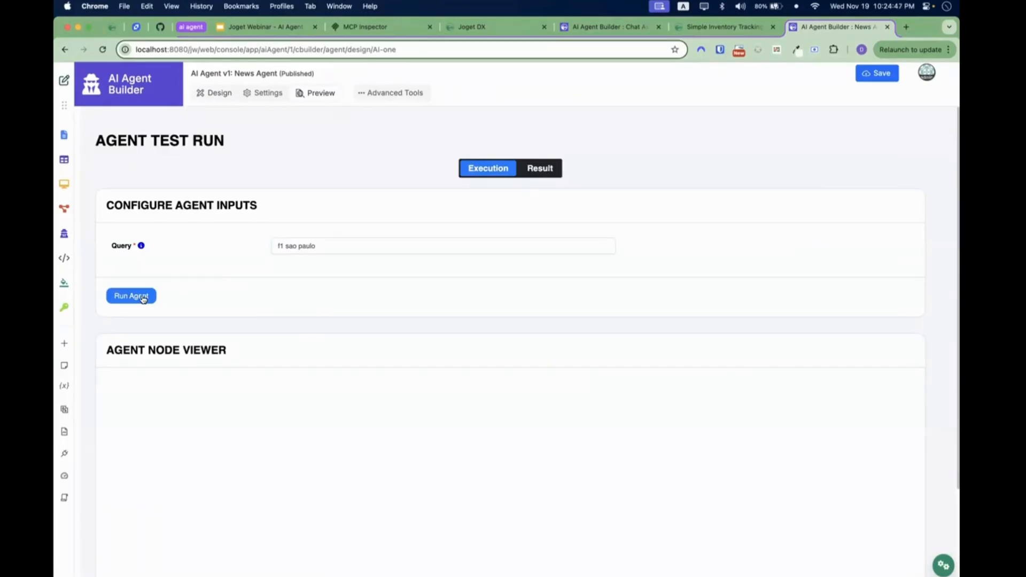
{"action": "left_click", "coordinate": [143, 298]}
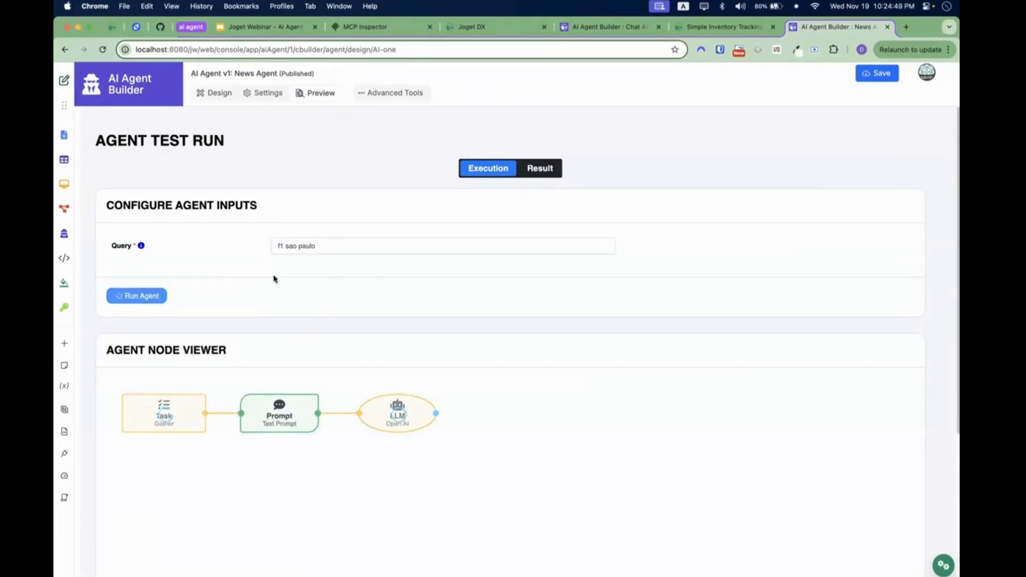
{"action": "scroll", "coordinate": [272, 277], "scroll_direction": "down", "scroll_amount": 3}
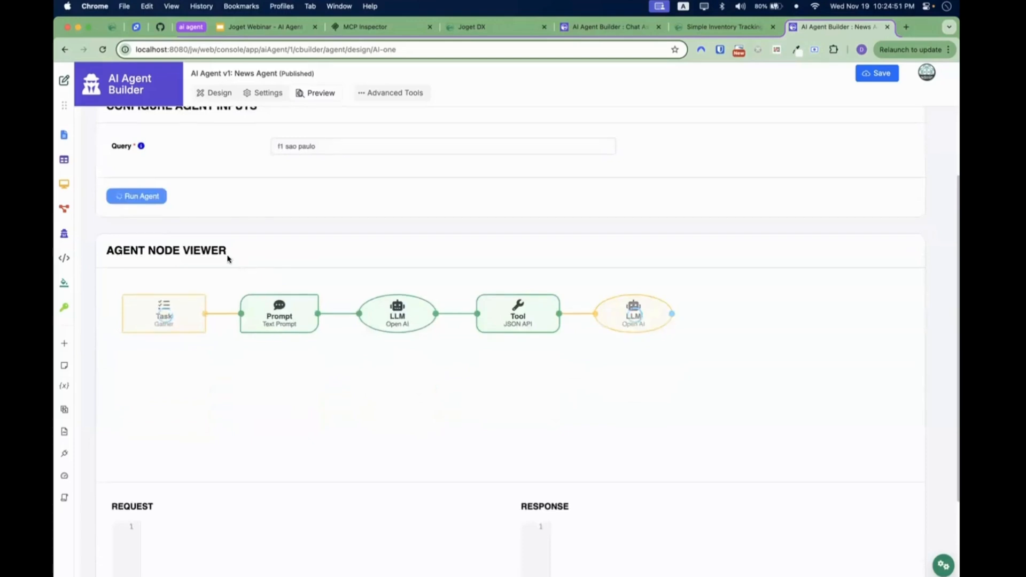
{"action": "scroll", "coordinate": [251, 224], "scroll_direction": "up", "scroll_amount": 1}
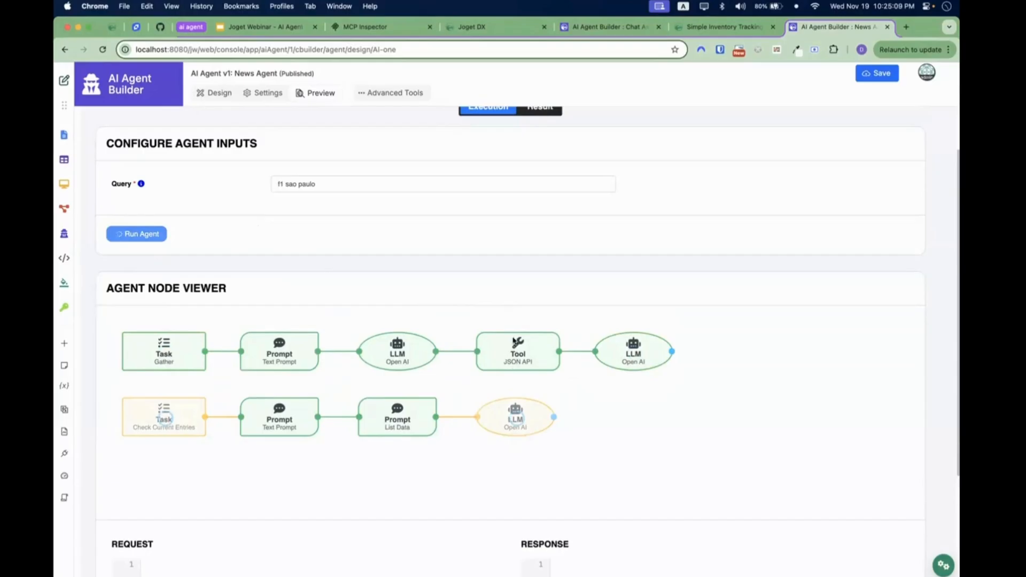
Inspect the request of the Gather task's JSON API tool node, particularly the searchTerm argument.
{"action": "scroll", "coordinate": [532, 294], "scroll_direction": "down", "scroll_amount": 3}
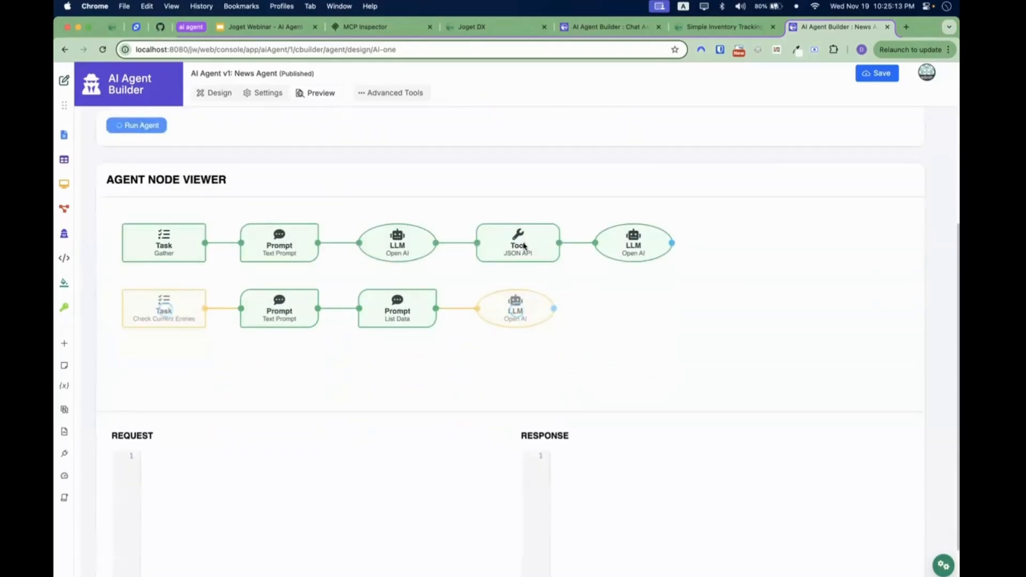
{"action": "left_click", "coordinate": [523, 246]}
{"action": "scroll", "coordinate": [492, 361], "scroll_direction": "down", "scroll_amount": 1}
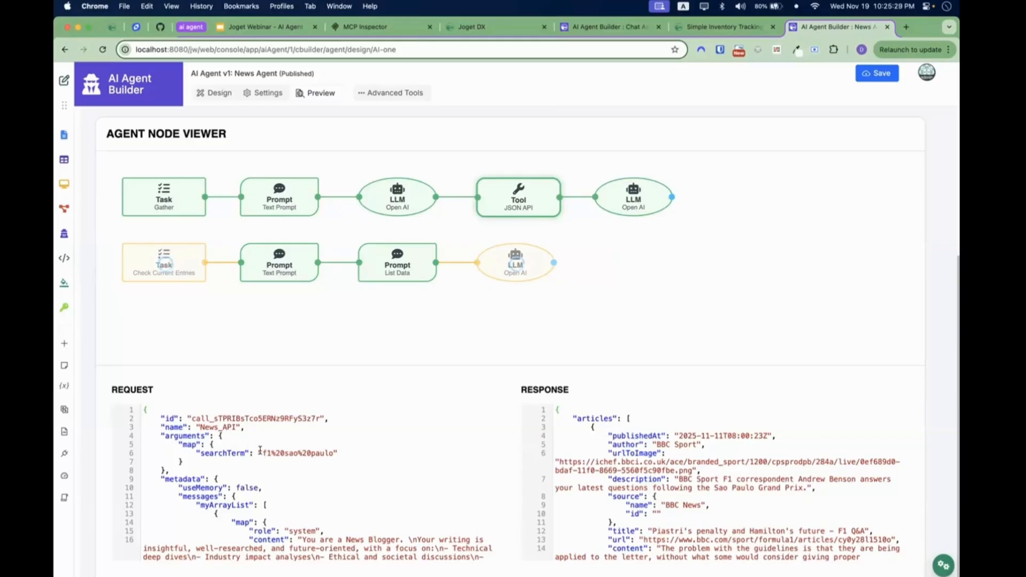
{"action": "left_click_drag", "start_coordinate": [261, 452], "coordinate": [335, 456]}
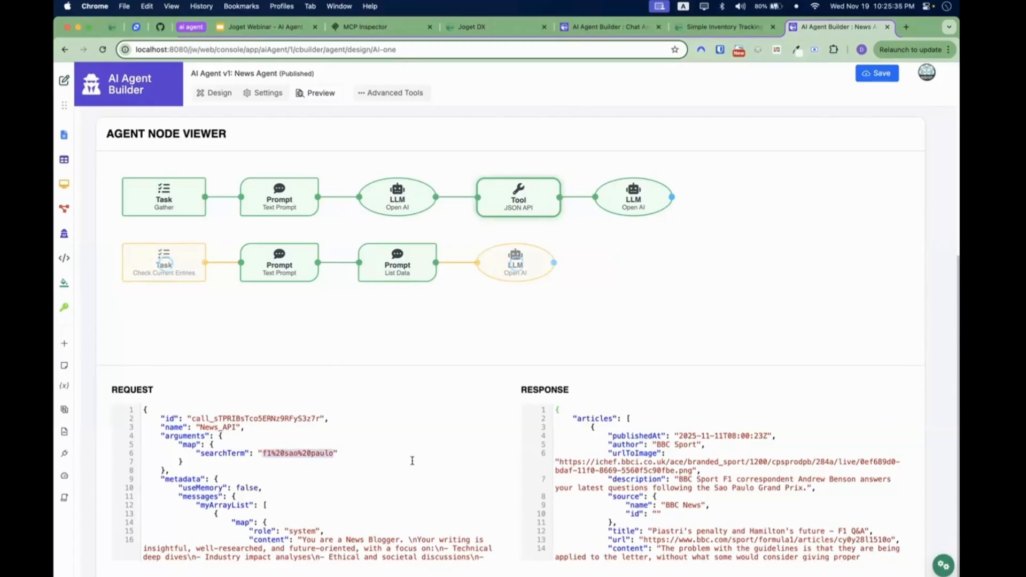
Examine the articles returned in the JSON API tool's response.
{"action": "left_click_drag", "start_coordinate": [557, 410], "coordinate": [643, 469]}
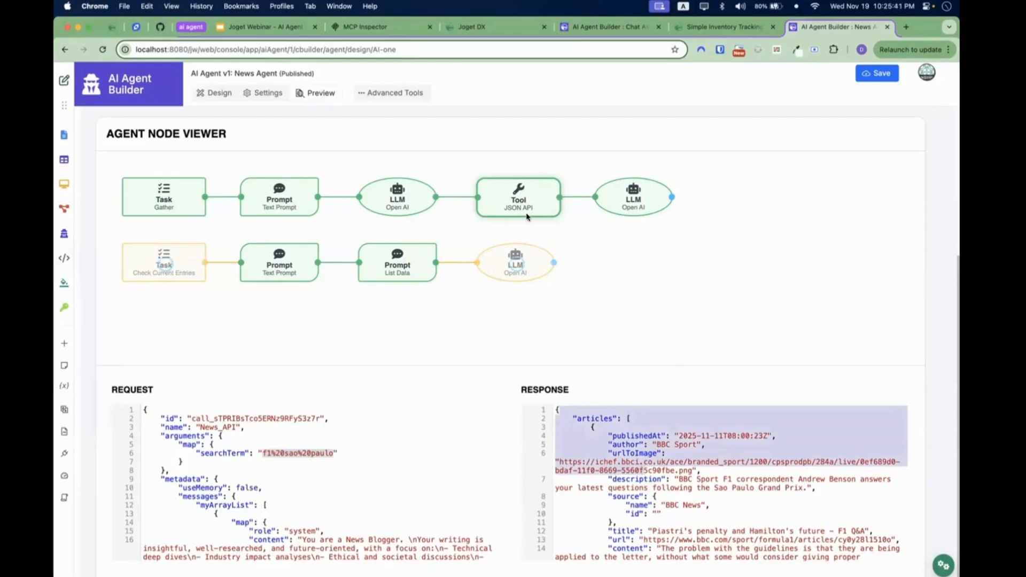
{"action": "left_click", "coordinate": [724, 462]}
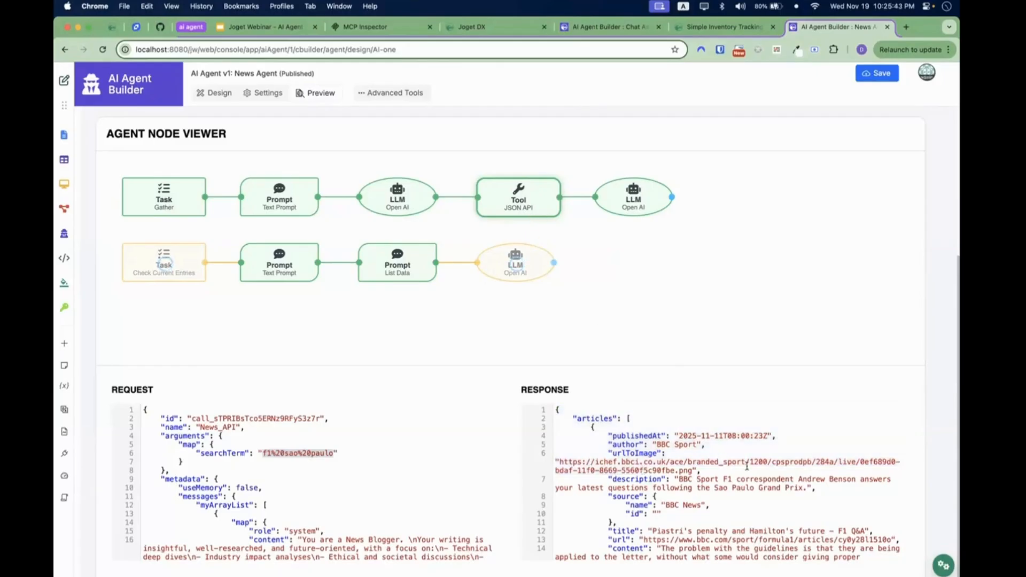
{"action": "scroll", "coordinate": [747, 466], "scroll_direction": "down", "scroll_amount": 5}
{"action": "scroll", "coordinate": [667, 445], "scroll_direction": "down", "scroll_amount": 3}
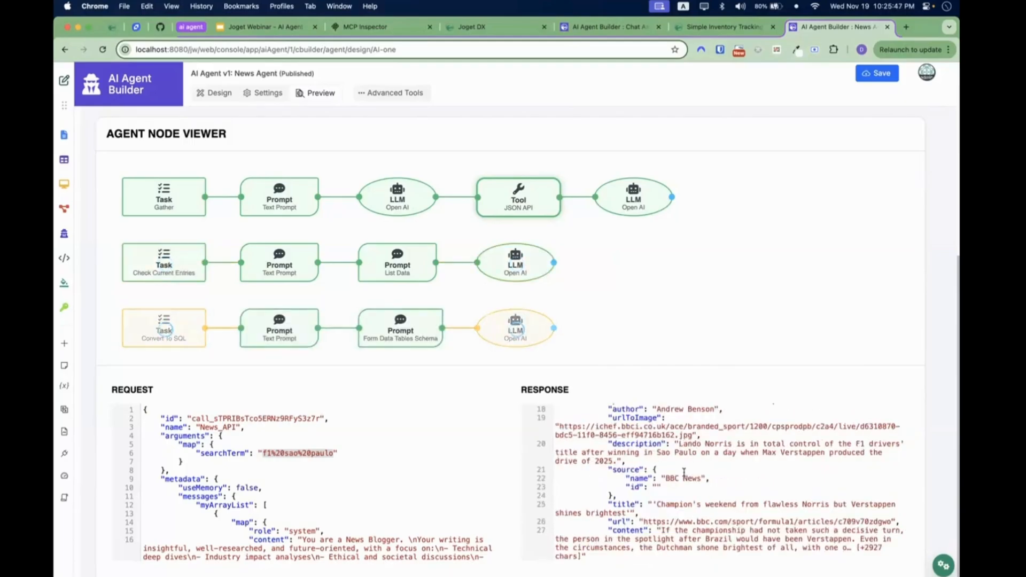
{"action": "scroll", "coordinate": [684, 473], "scroll_direction": "down", "scroll_amount": 5}
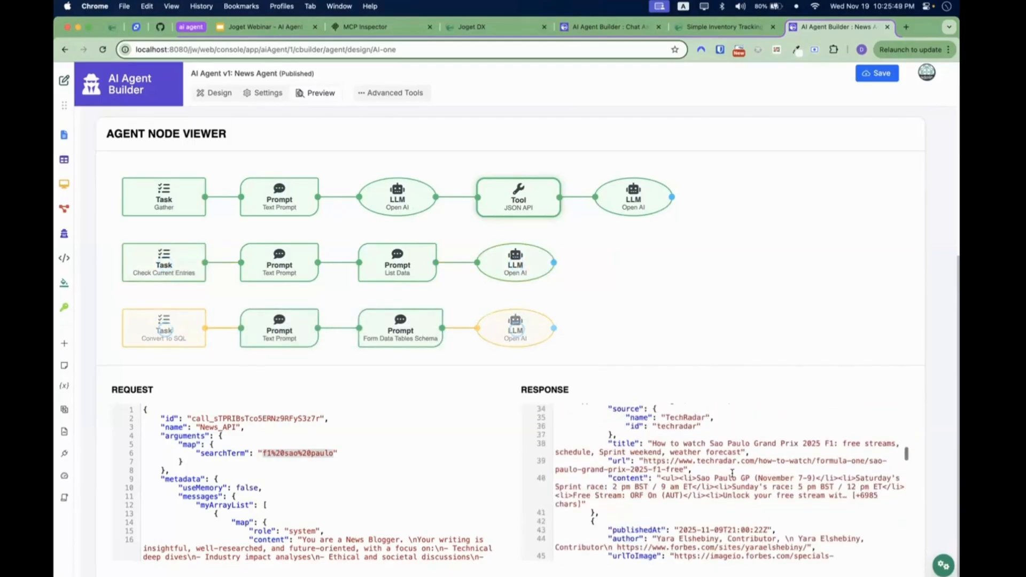
{"action": "scroll", "coordinate": [732, 473], "scroll_direction": "down", "scroll_amount": 6}
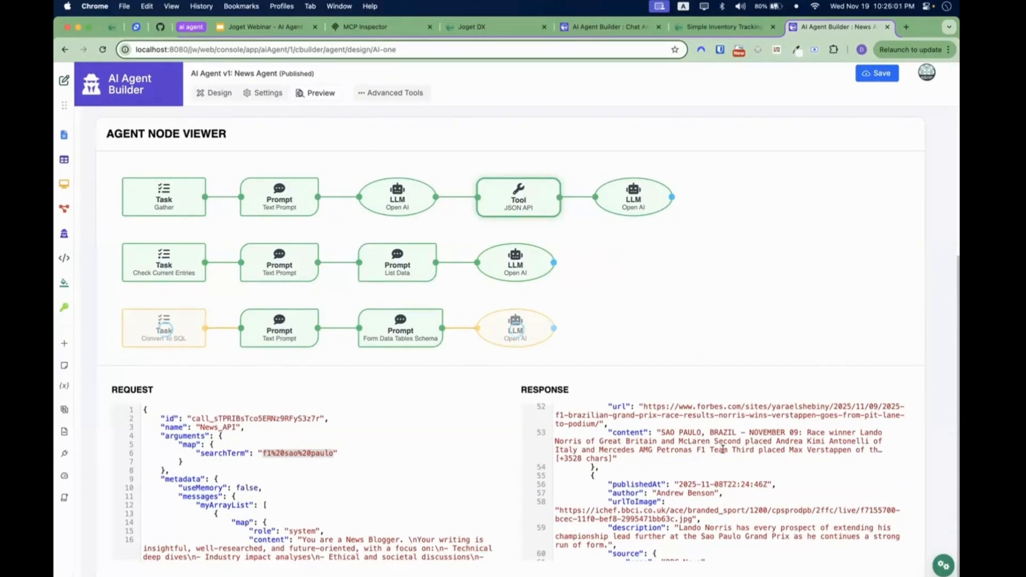
{"action": "scroll", "coordinate": [722, 449], "scroll_direction": "down", "scroll_amount": 5}
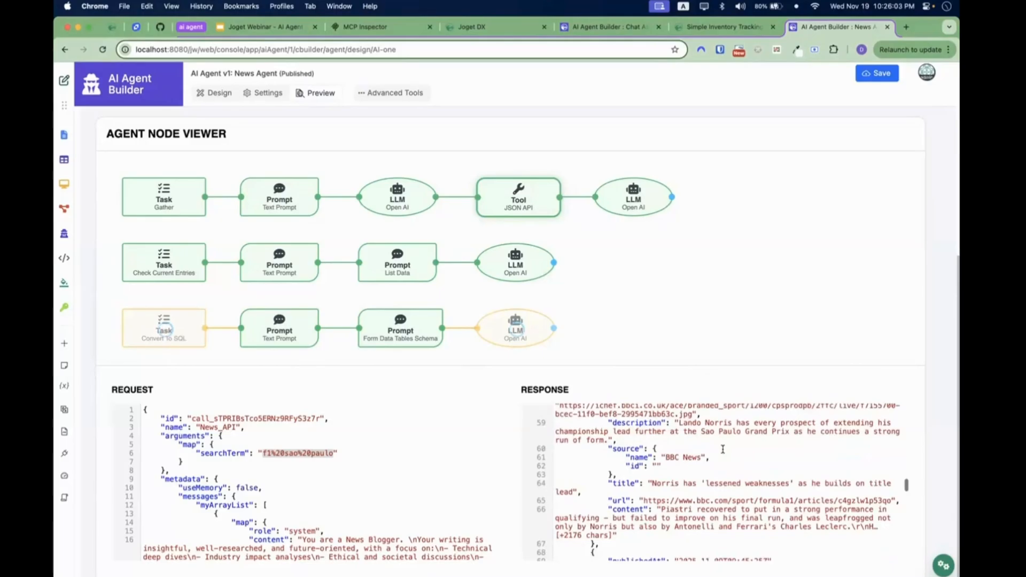
{"action": "scroll", "coordinate": [723, 448], "scroll_direction": "down", "scroll_amount": 2}
{"action": "scroll", "coordinate": [722, 449], "scroll_direction": "up", "scroll_amount": 5}
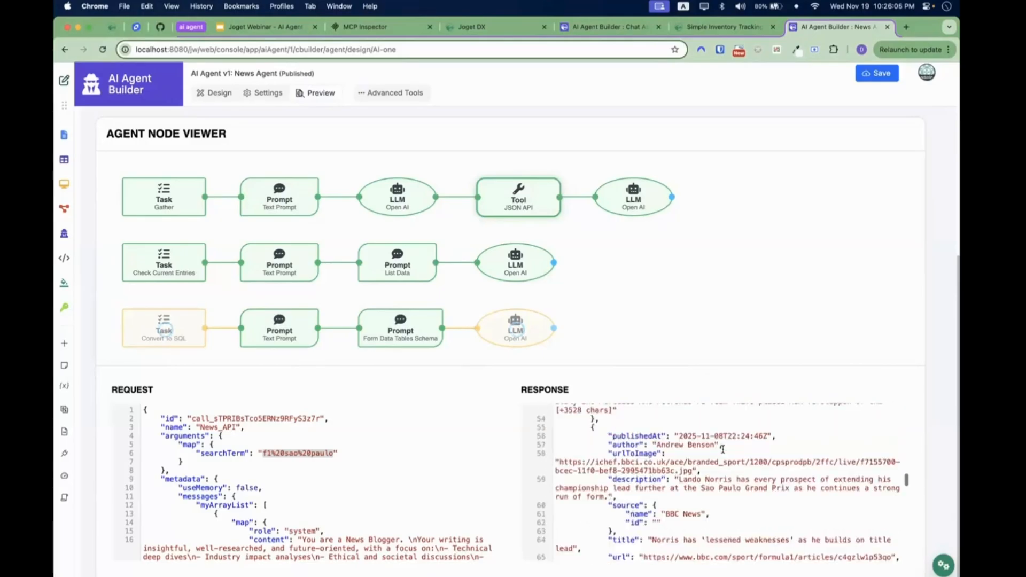
{"action": "scroll", "coordinate": [730, 307], "scroll_direction": "up", "scroll_amount": 2}
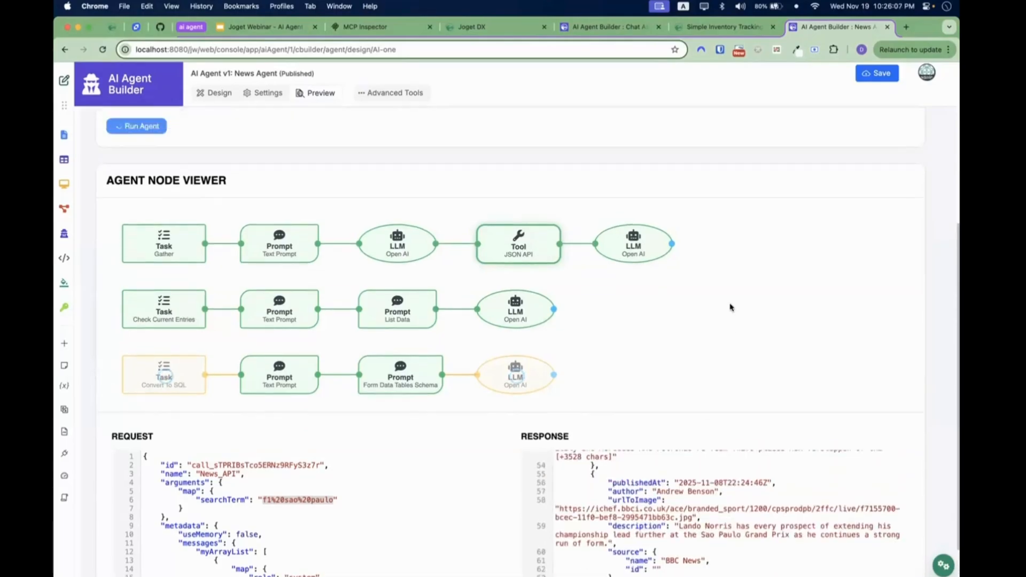
Trace the executed node chain, following the Save task's Database Query calls through to the end node.
{"action": "scroll", "coordinate": [730, 307], "scroll_direction": "up", "scroll_amount": 2}
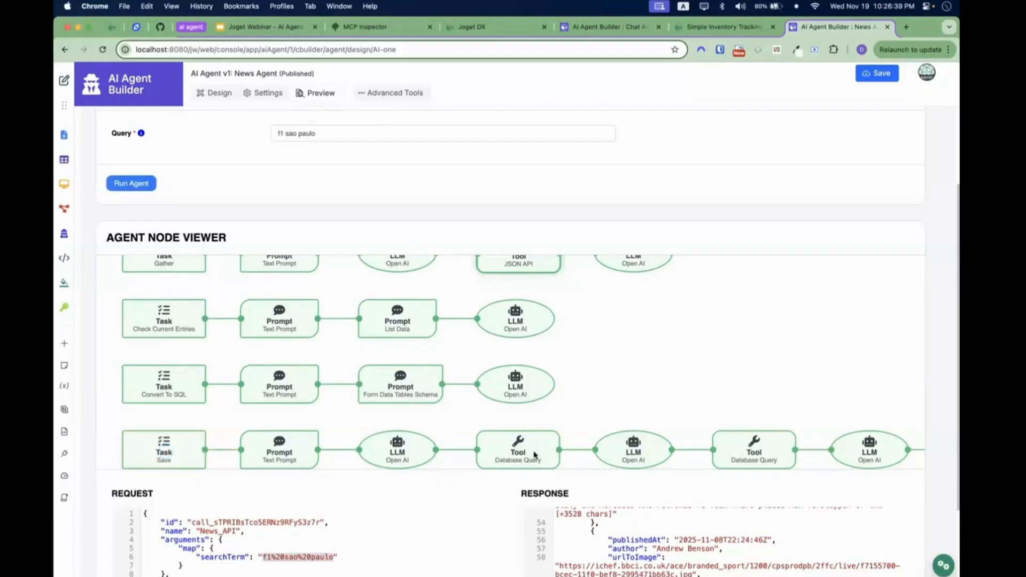
{"action": "scroll", "coordinate": [539, 454], "scroll_direction": "right", "scroll_amount": 10}
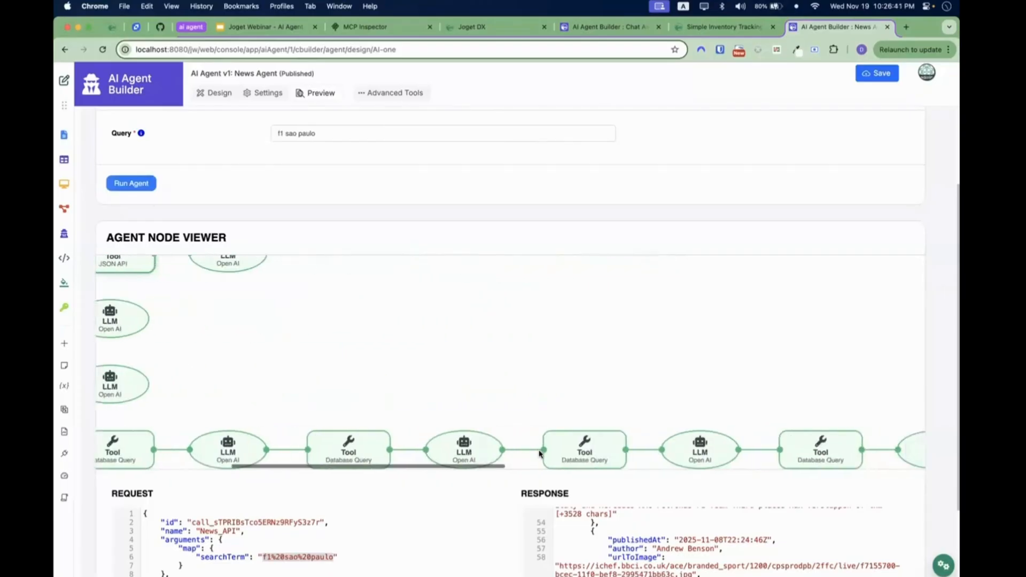
{"action": "scroll", "coordinate": [539, 453], "scroll_direction": "right", "scroll_amount": 3}
{"action": "scroll", "coordinate": [540, 453], "scroll_direction": "right", "scroll_amount": 2}
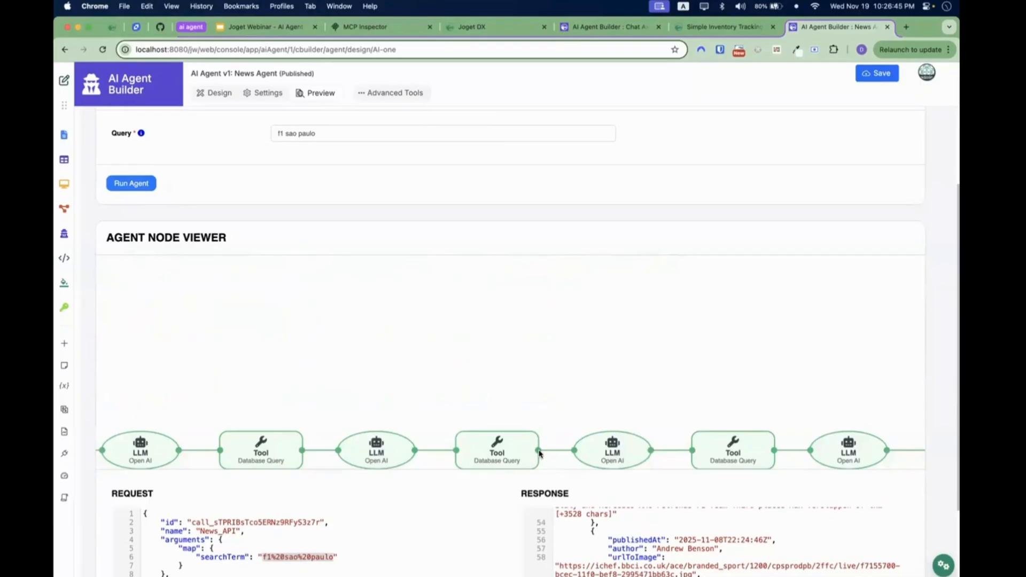
{"action": "scroll", "coordinate": [539, 453], "scroll_direction": "right", "scroll_amount": 6}
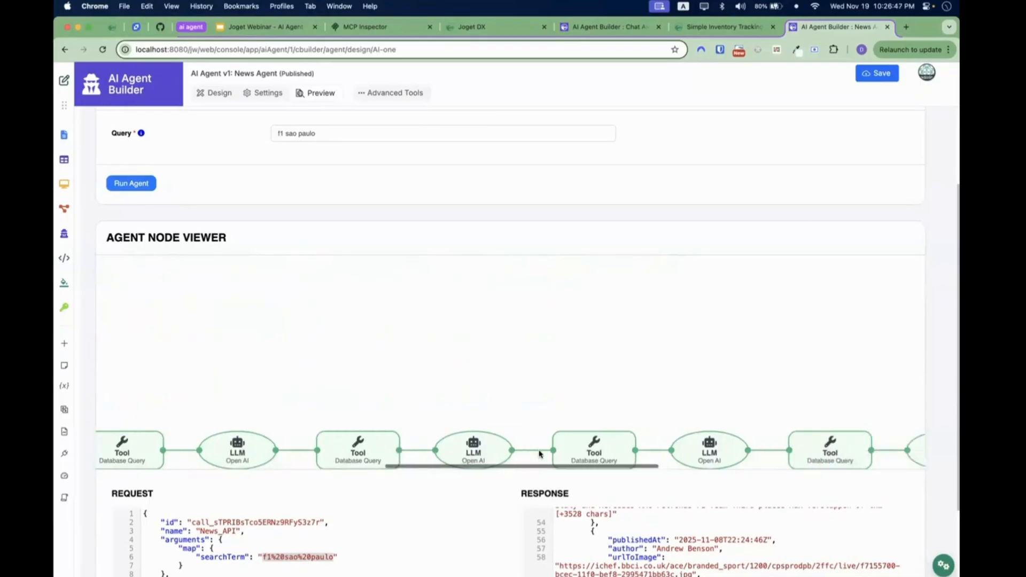
{"action": "scroll", "coordinate": [538, 453], "scroll_direction": "right", "scroll_amount": 3}
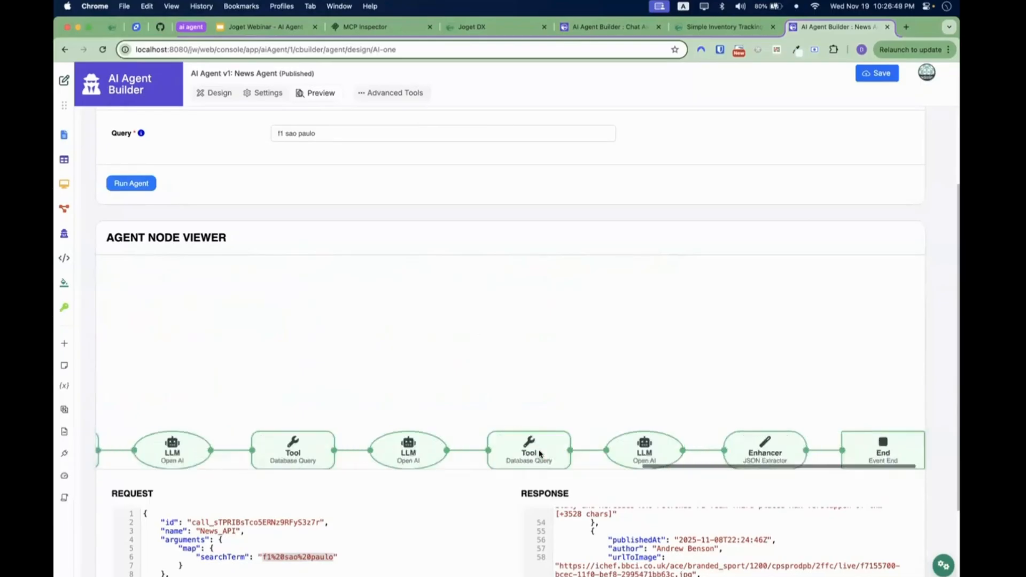
{"action": "scroll", "coordinate": [529, 449], "scroll_direction": "left", "scroll_amount": 15}
{"action": "scroll", "coordinate": [507, 438], "scroll_direction": "up", "scroll_amount": 5}
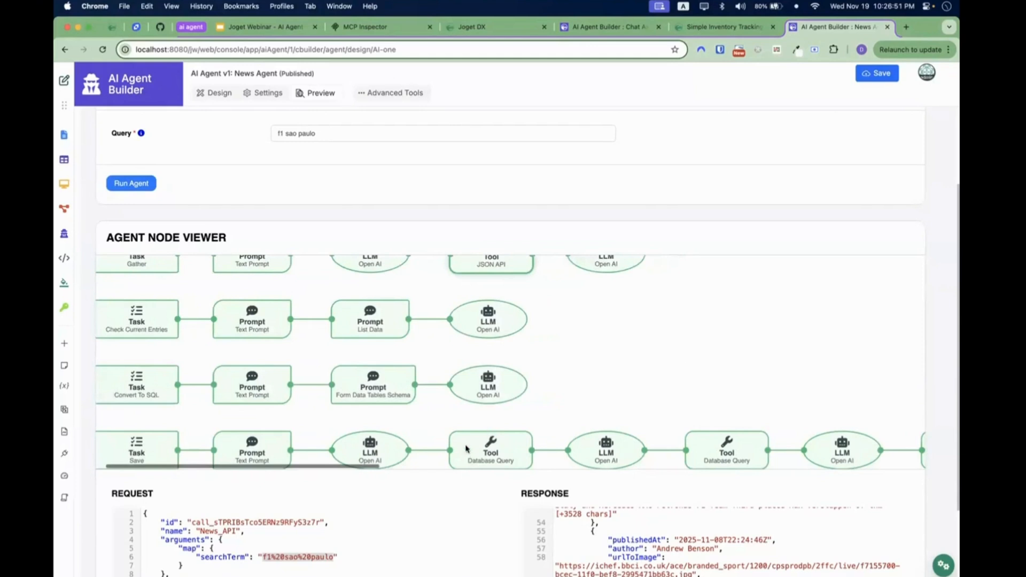
{"action": "scroll", "coordinate": [195, 442], "scroll_direction": "left", "scroll_amount": 1}
{"action": "scroll", "coordinate": [297, 411], "scroll_direction": "up", "scroll_amount": 6}
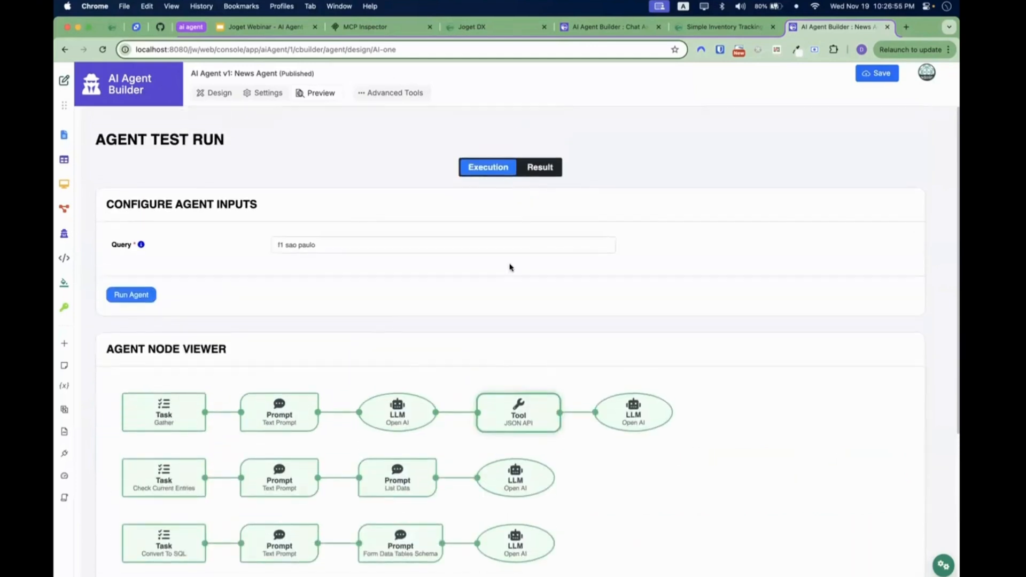
Open the test run's result and read the content message.
{"action": "left_click", "coordinate": [542, 167]}
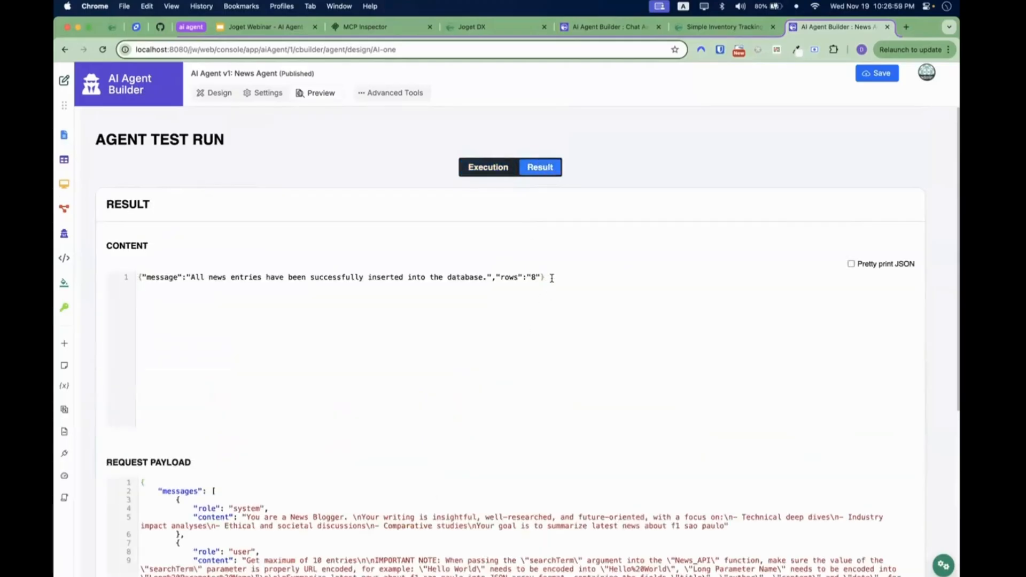
{"action": "left_click_drag", "start_coordinate": [551, 278], "coordinate": [137, 276]}
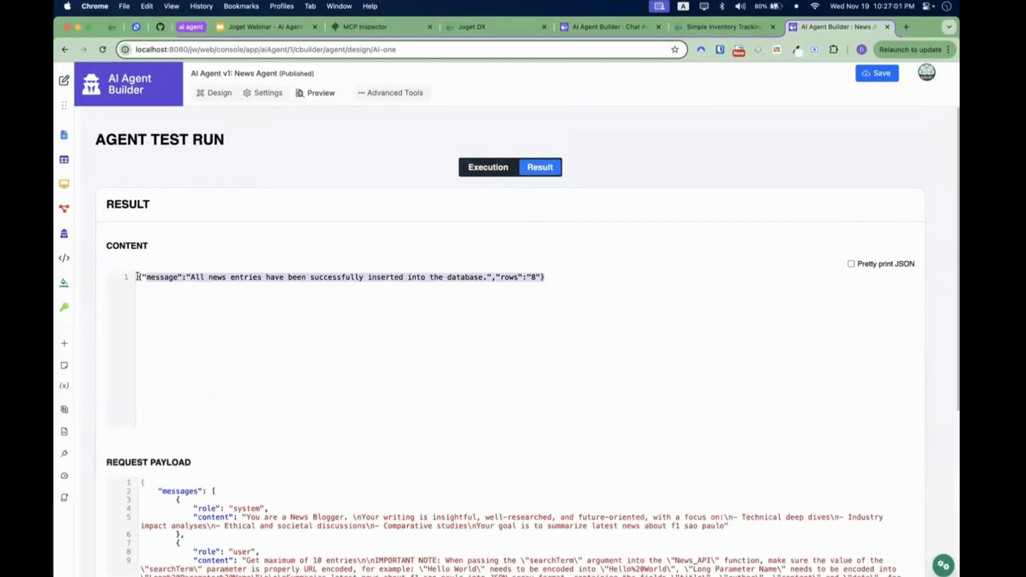
{"action": "left_click", "coordinate": [168, 297]}
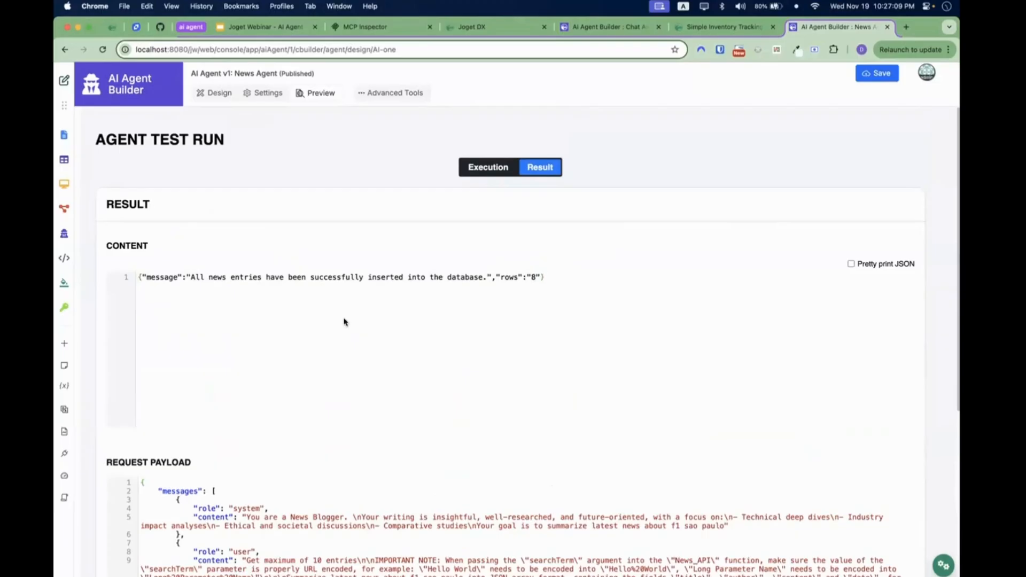
Launch the AI Agent app's UI and review the news entries, opening the first entry for editing.
{"action": "left_click", "coordinate": [63, 184]}
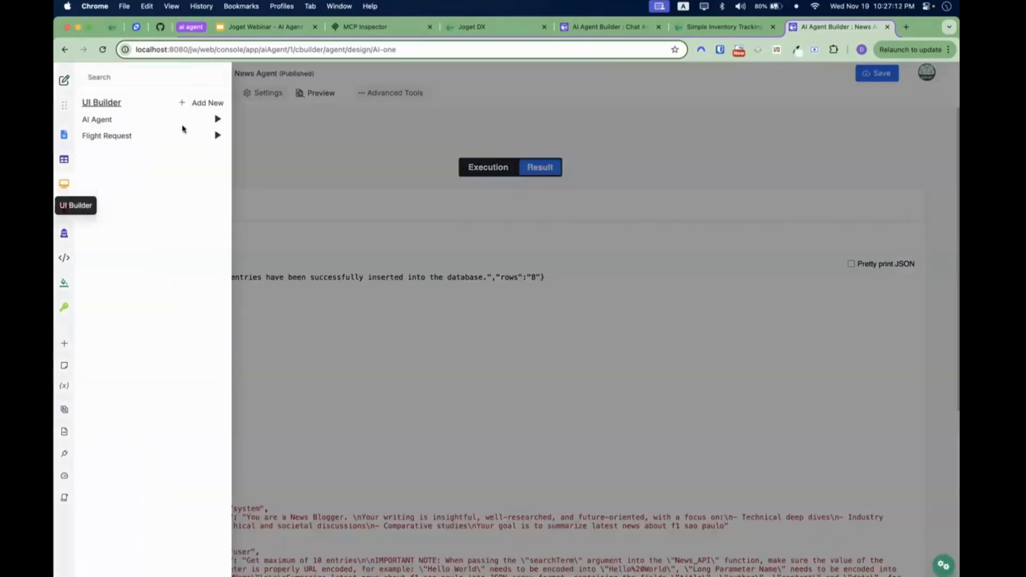
{"action": "left_click", "coordinate": [216, 121]}
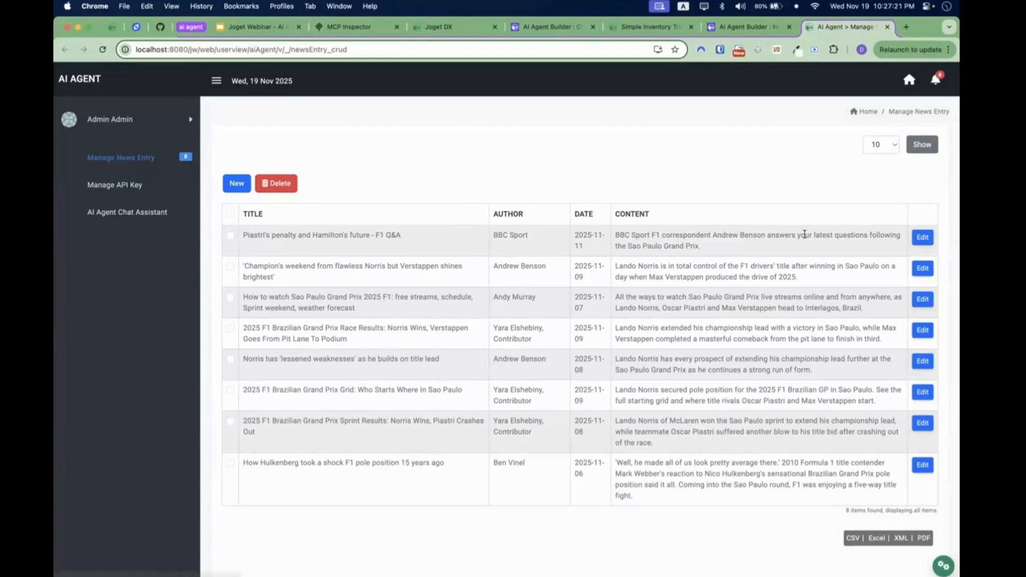
{"action": "scroll", "coordinate": [817, 240], "scroll_direction": "down", "scroll_amount": 3}
{"action": "scroll", "coordinate": [831, 245], "scroll_direction": "up", "scroll_amount": 3}
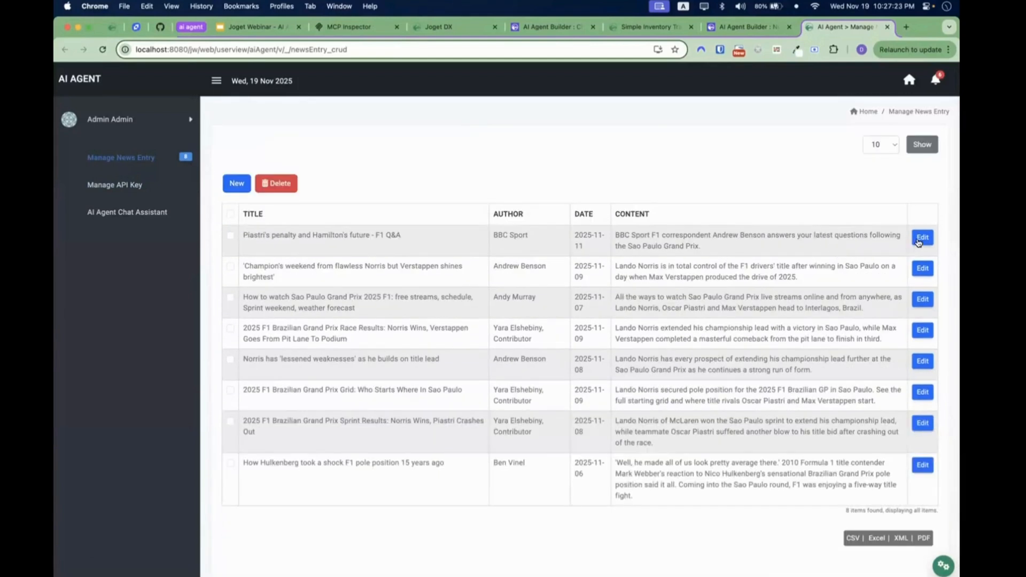
{"action": "left_click", "coordinate": [918, 240]}
{"action": "left_click", "coordinate": [265, 333]}
Return to the News Agent's test run in the AI Agent Builder and show its execution view.
{"action": "left_click", "coordinate": [748, 27]}
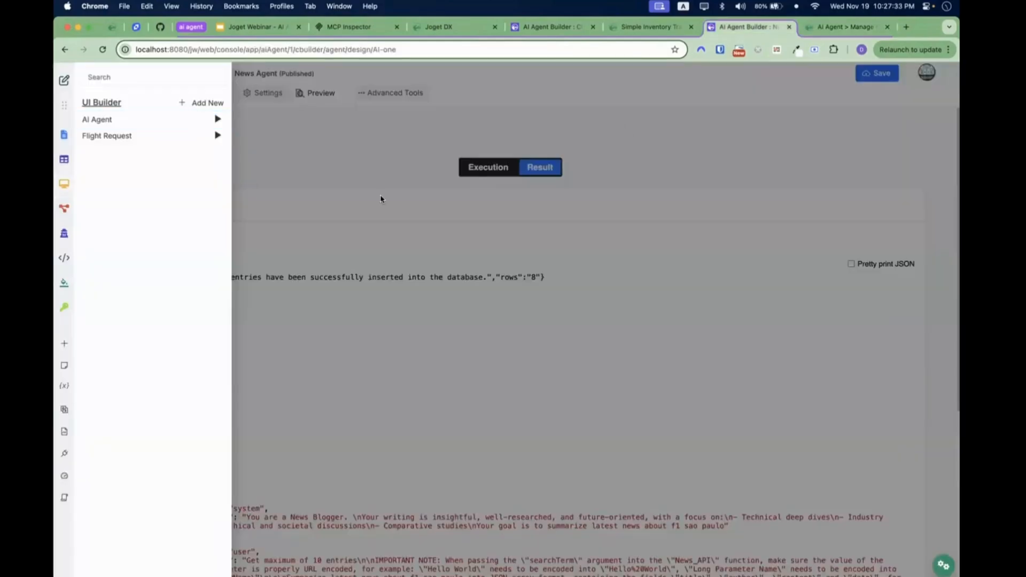
{"action": "left_click", "coordinate": [266, 211]}
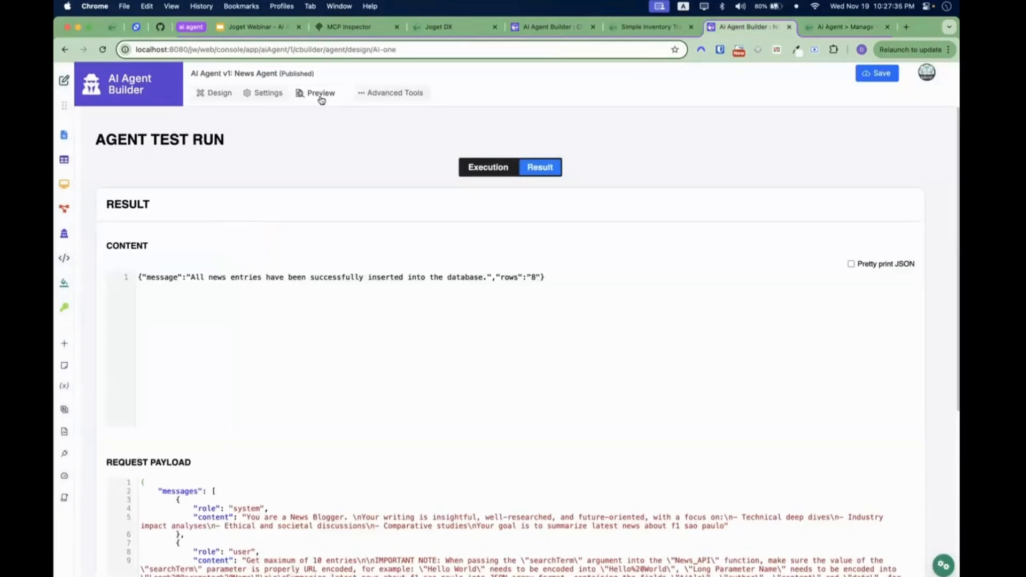
{"action": "left_click", "coordinate": [480, 168]}
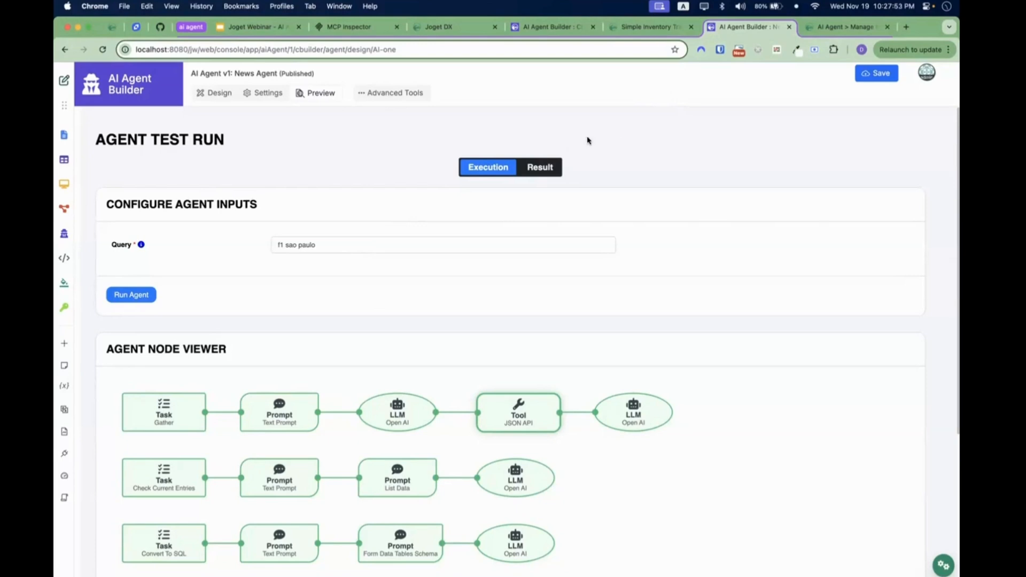
Switch to the Simple Inventory Tracking app and open the Manage Inventory Master list.
{"action": "left_click", "coordinate": [651, 28]}
{"action": "left_click", "coordinate": [85, 80]}
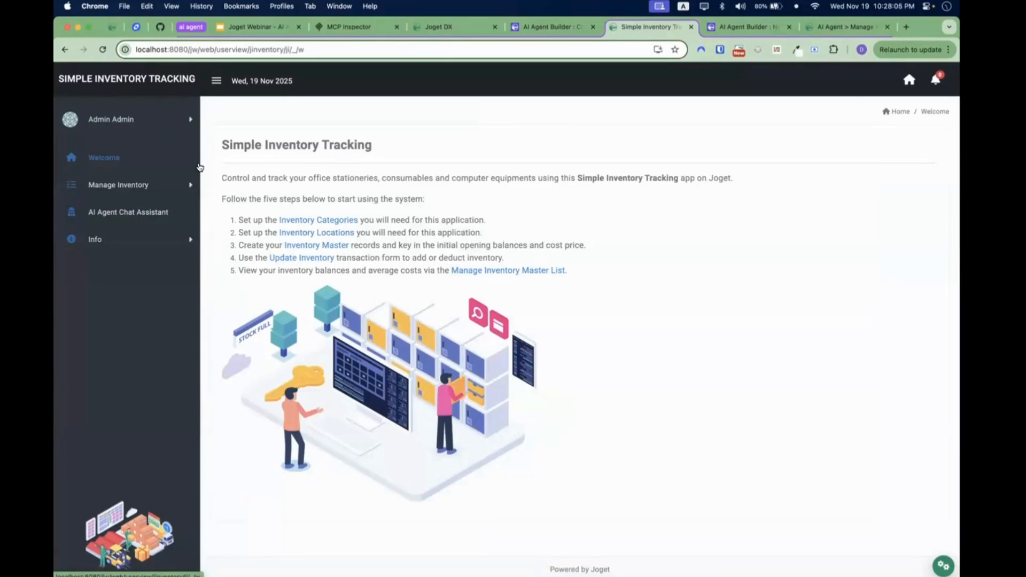
{"action": "left_click", "coordinate": [183, 186]}
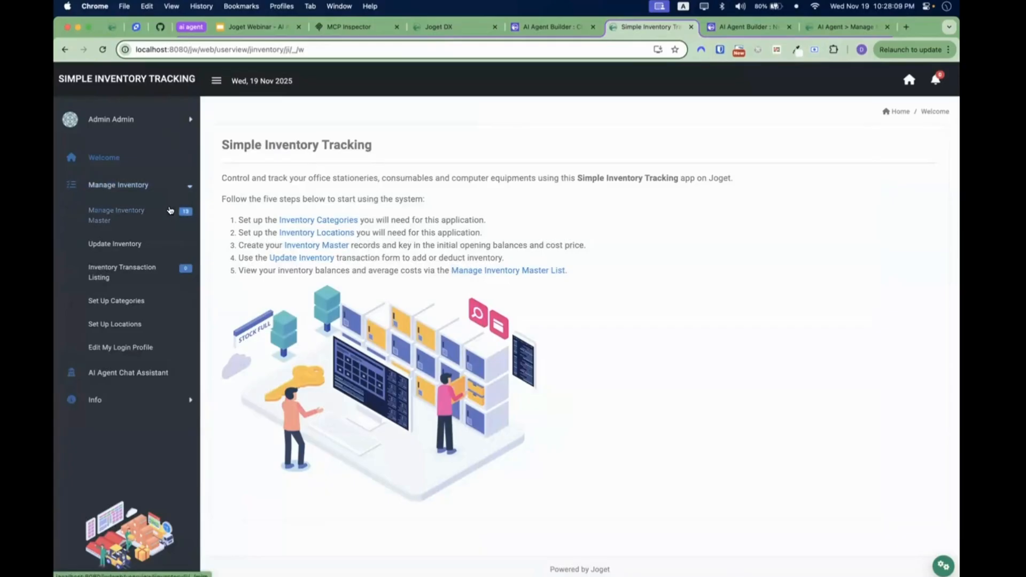
{"action": "left_click", "coordinate": [168, 213]}
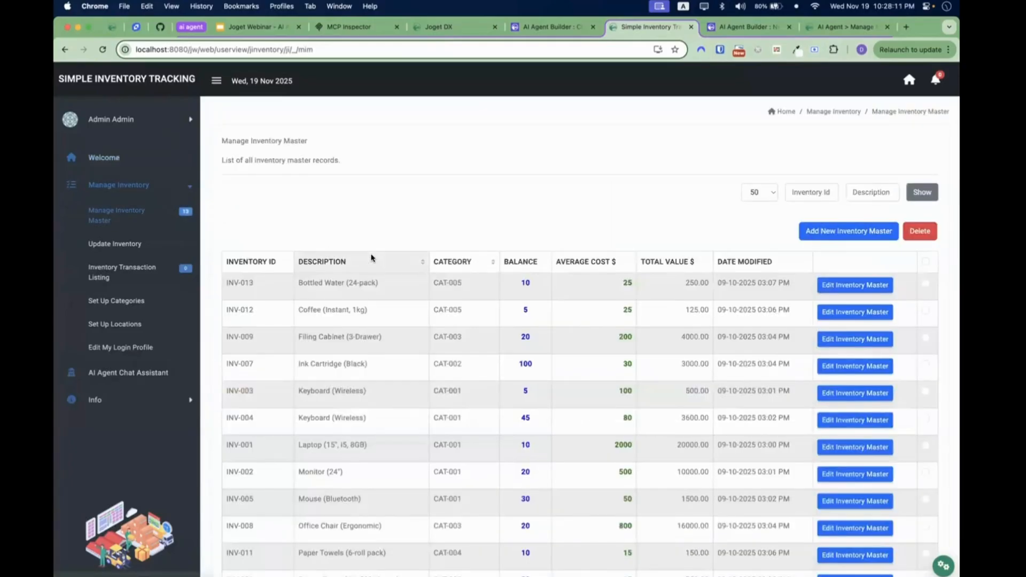
Review the inventory master list and open the AI Agent Chat Assistant, ready to enter a message.
{"action": "scroll", "coordinate": [373, 258], "scroll_direction": "down", "scroll_amount": 3}
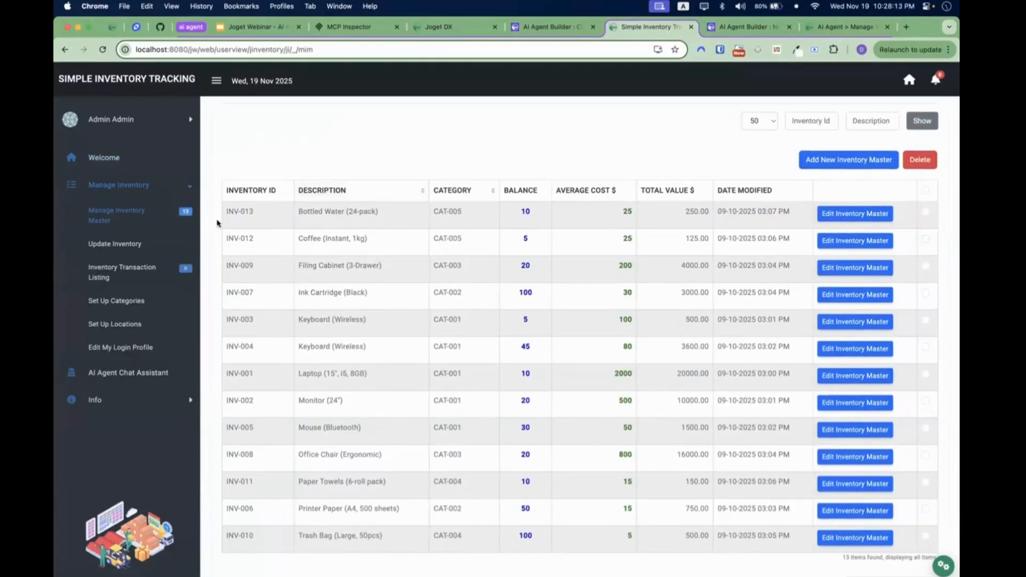
{"action": "left_click", "coordinate": [186, 187]}
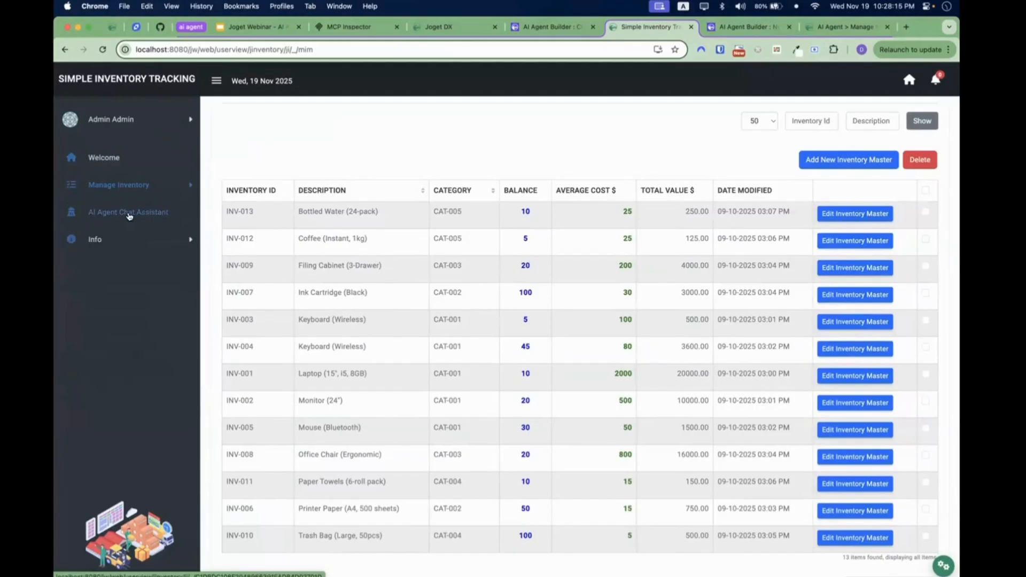
{"action": "left_click", "coordinate": [165, 217]}
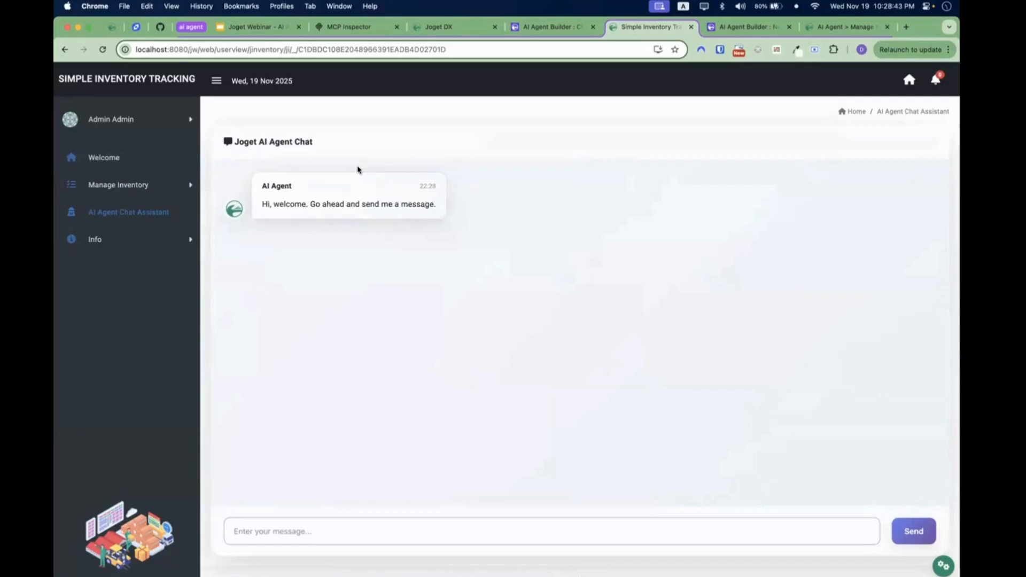
{"action": "left_click", "coordinate": [385, 530]}
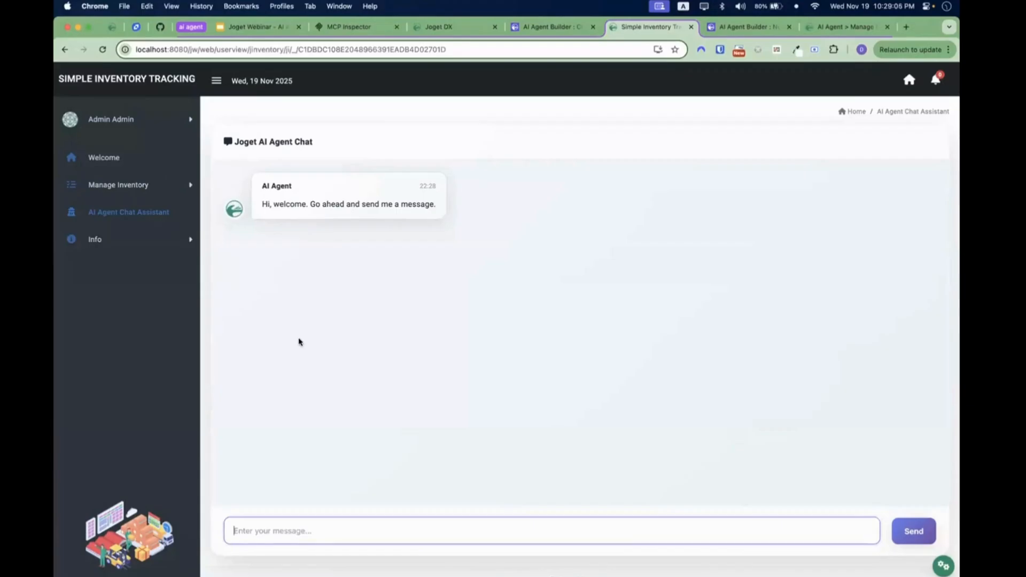
{"action": "key", "text": "ctrl+t"}
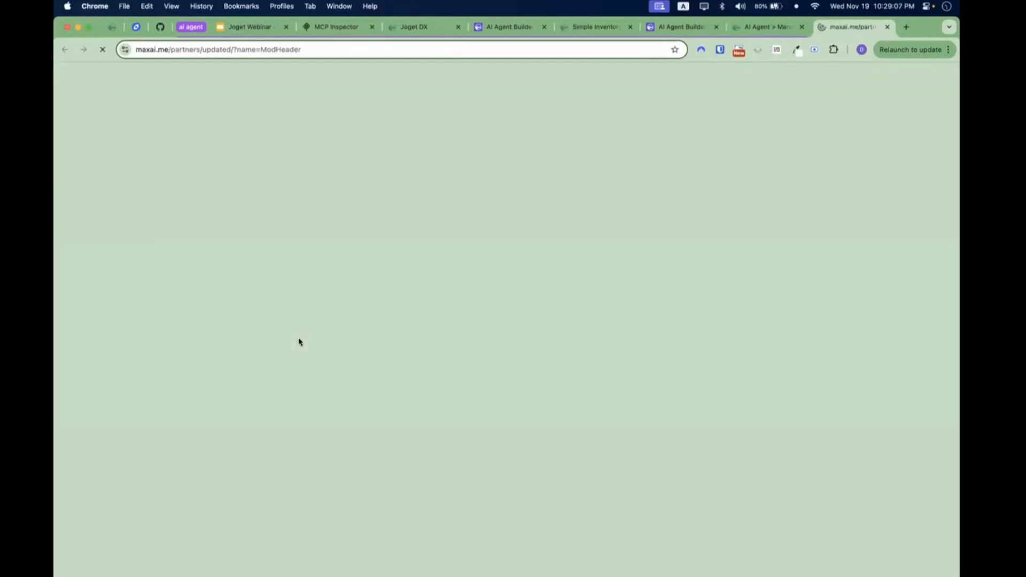
{"action": "type", "text": "creati.studio"}
{"action": "key", "text": "Return"}
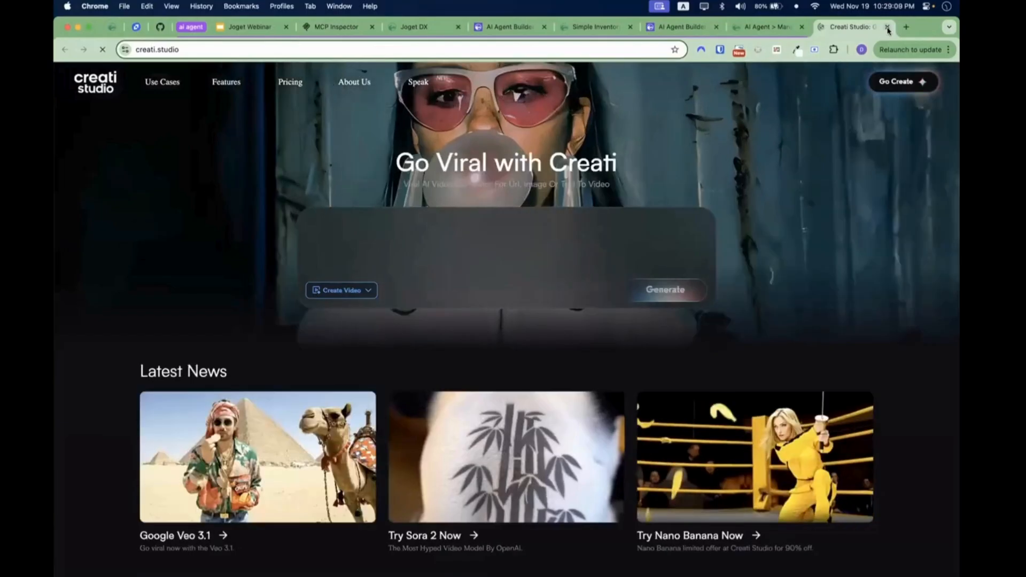
{"action": "left_click", "coordinate": [887, 26]}
{"action": "left_click", "coordinate": [758, 27]}
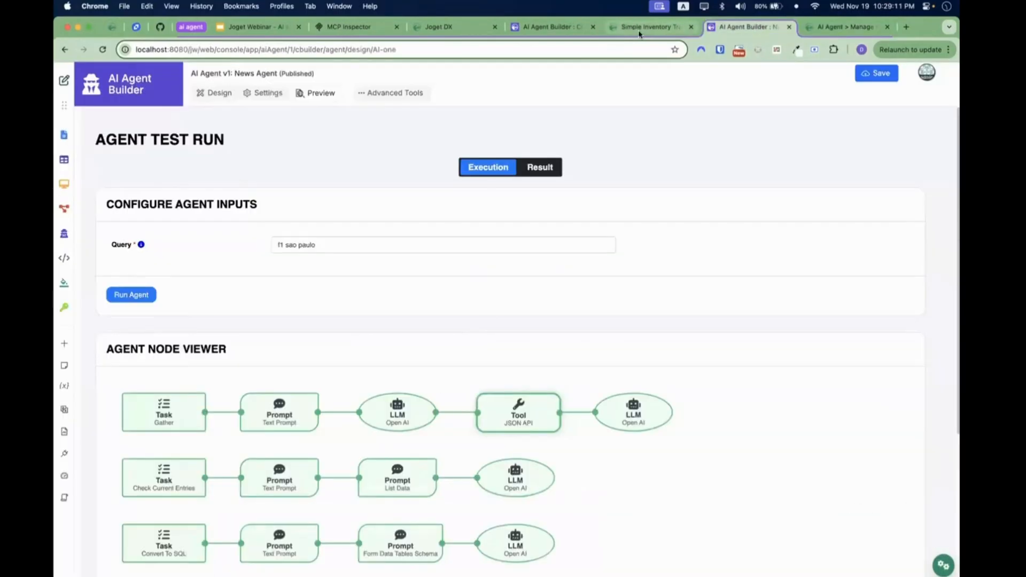
{"action": "left_click", "coordinate": [648, 29]}
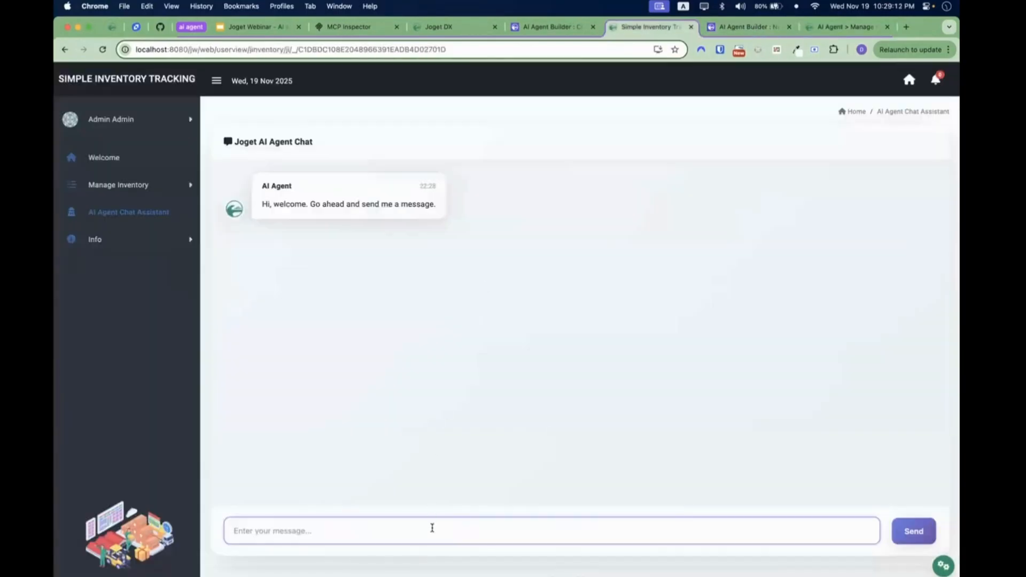
Ask the chat assistant "list the inventory, order by value" and read through the items in its reply.
{"action": "type", "text": "list the inventory, order by value"}
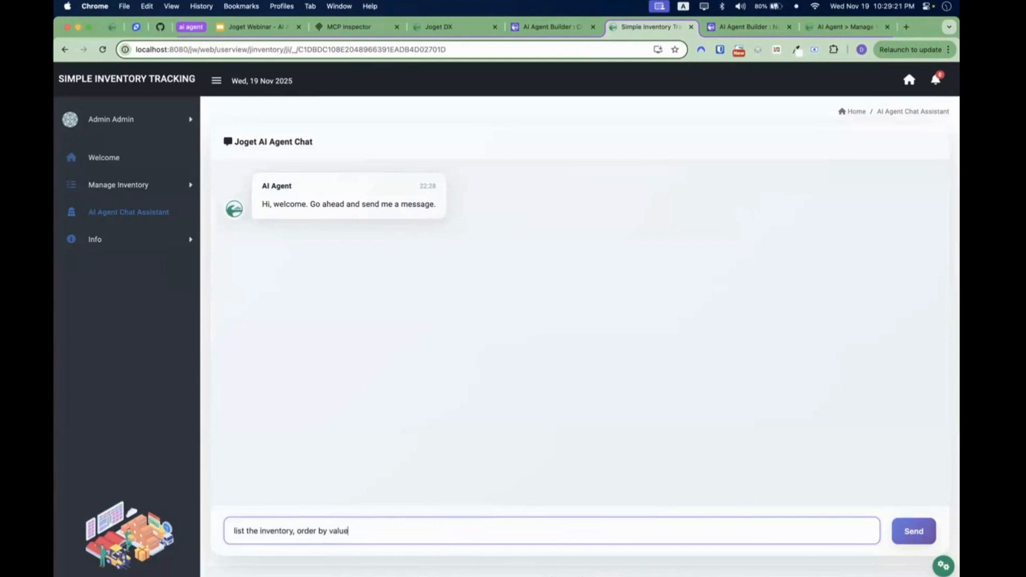
{"action": "key", "text": "Return"}
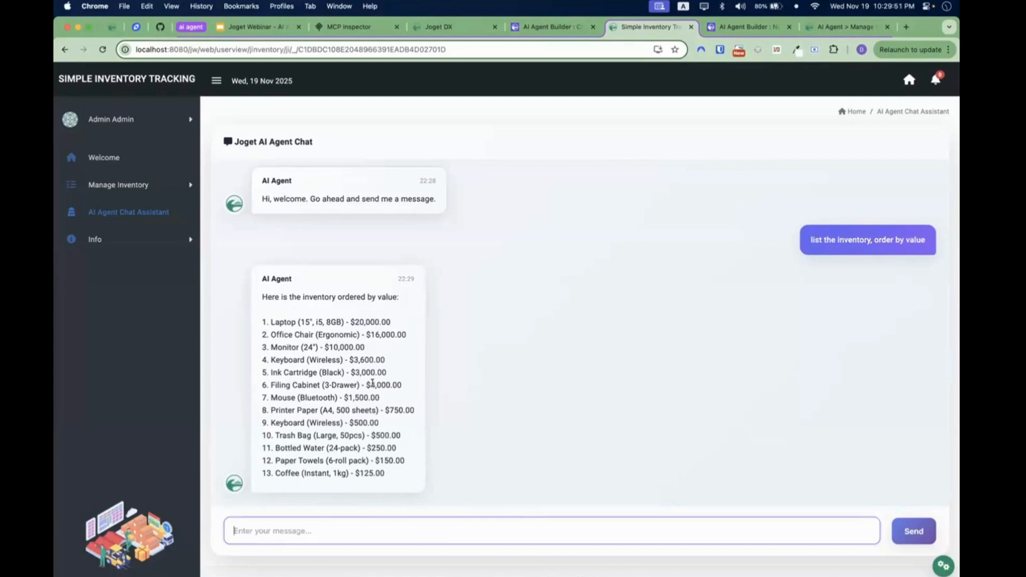
{"action": "left_click", "coordinate": [358, 535]}
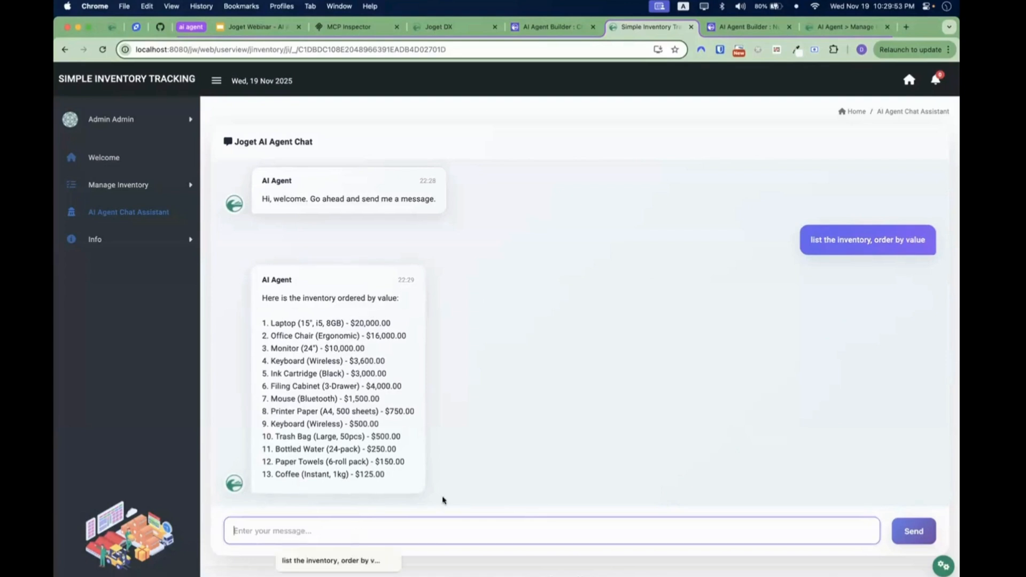
{"action": "left_click", "coordinate": [503, 472]}
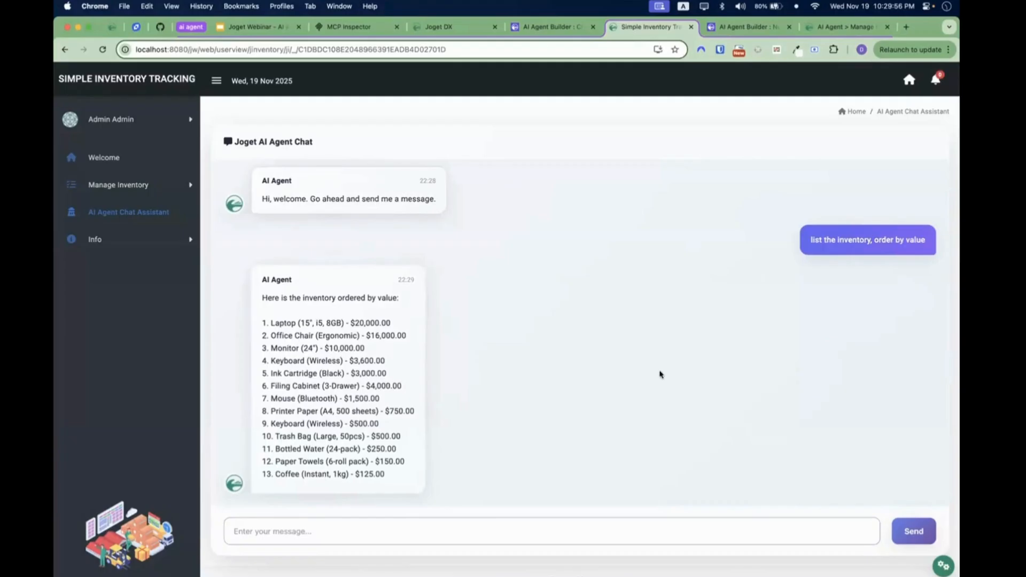
{"action": "left_click", "coordinate": [529, 529]}
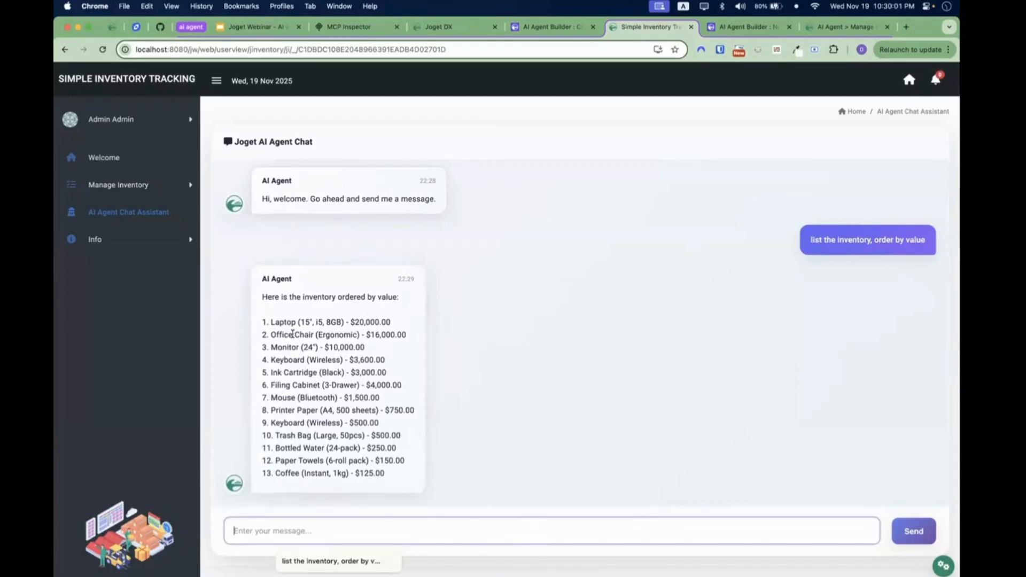
{"action": "left_click_drag", "start_coordinate": [272, 322], "coordinate": [344, 323]}
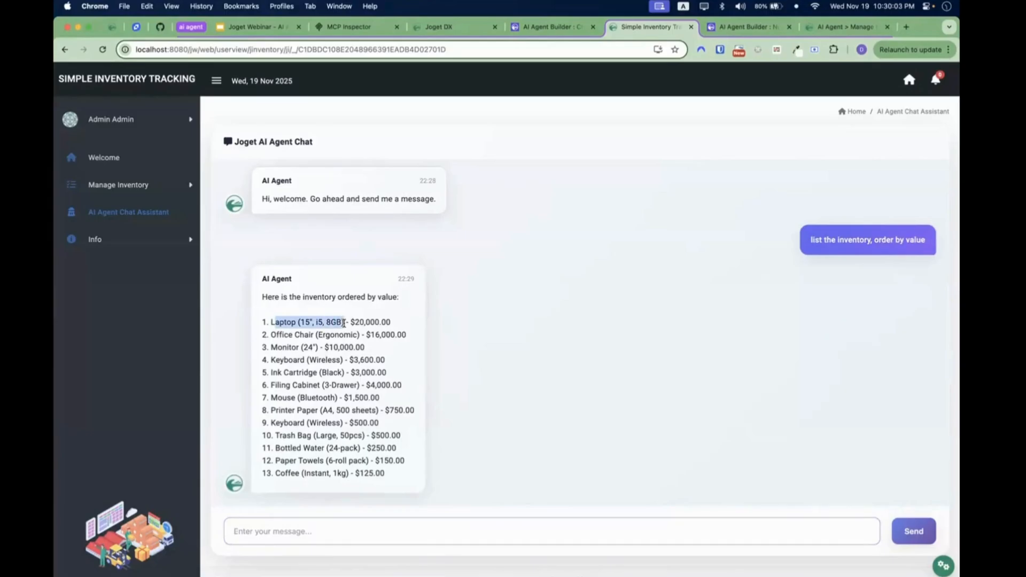
{"action": "left_click", "coordinate": [354, 322]}
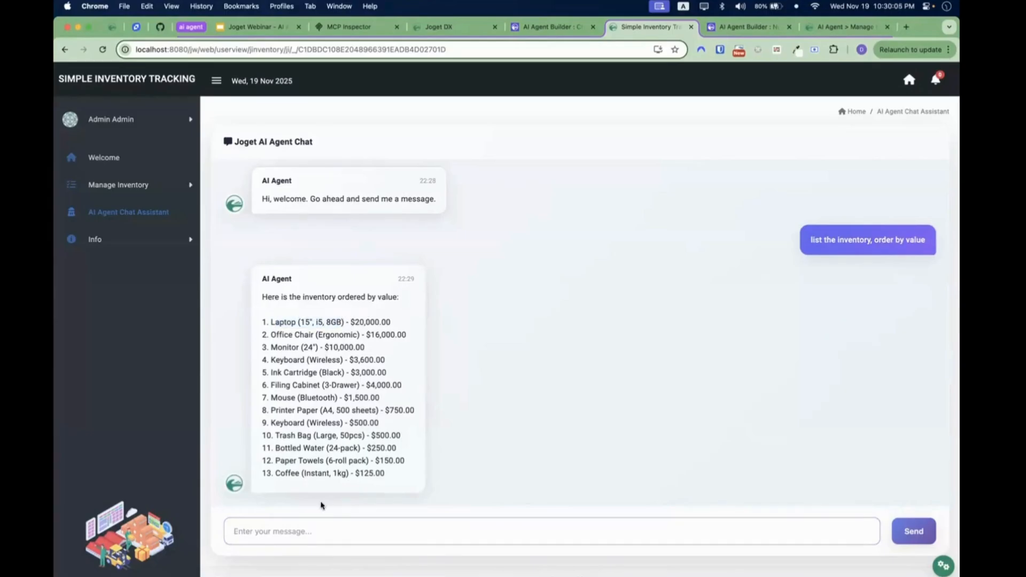
Send the follow-up message "i need the quantity also" and compare the new reply with the previous one.
{"action": "left_click", "coordinate": [319, 523]}
{"action": "type", "text": "i need t"}
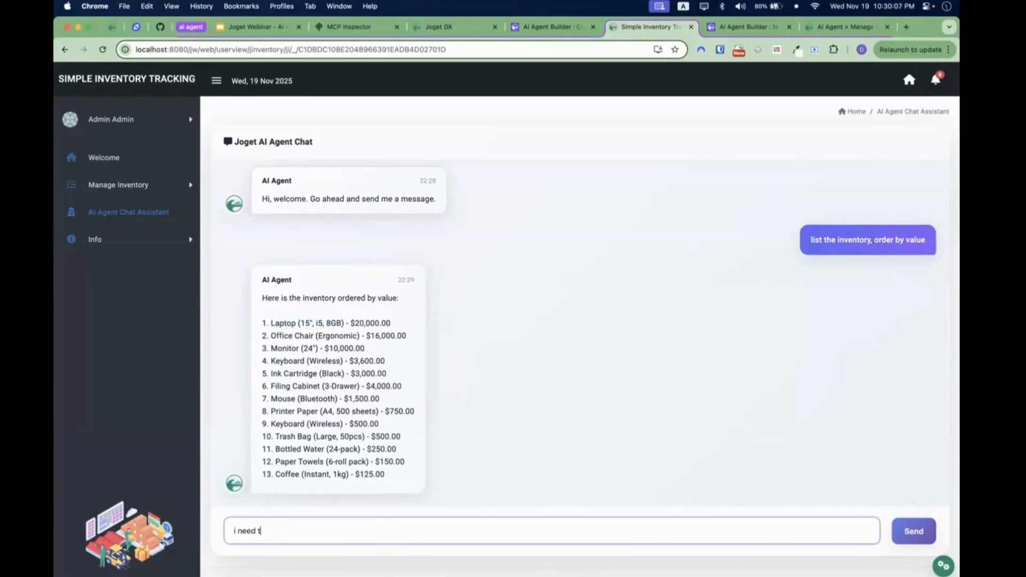
{"action": "type", "text": "he quantity also"}
{"action": "key", "text": "Return"}
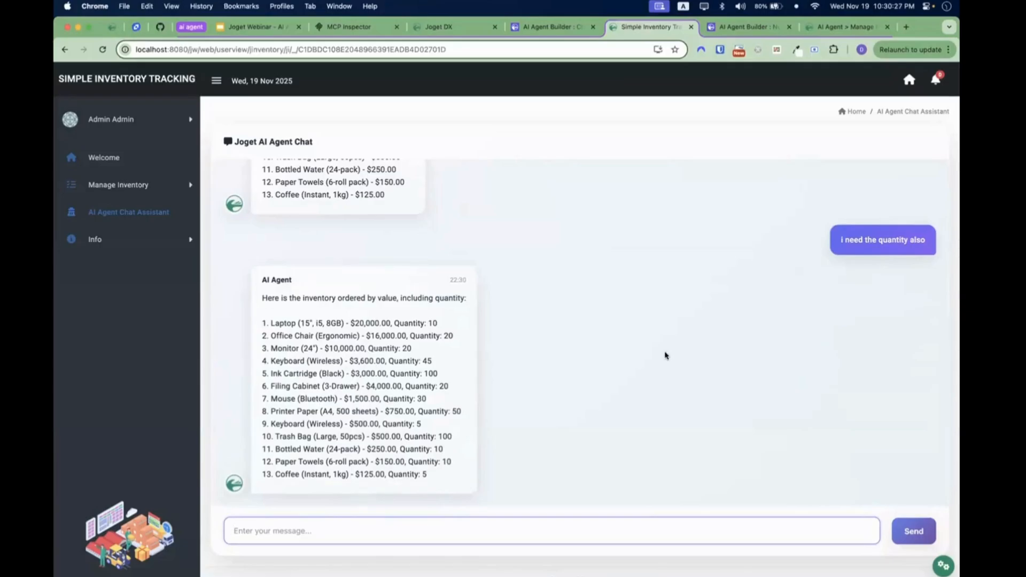
{"action": "scroll", "coordinate": [665, 355], "scroll_direction": "up", "scroll_amount": 4}
{"action": "scroll", "coordinate": [665, 355], "scroll_direction": "up", "scroll_amount": 2}
{"action": "scroll", "coordinate": [665, 355], "scroll_direction": "down", "scroll_amount": 6}
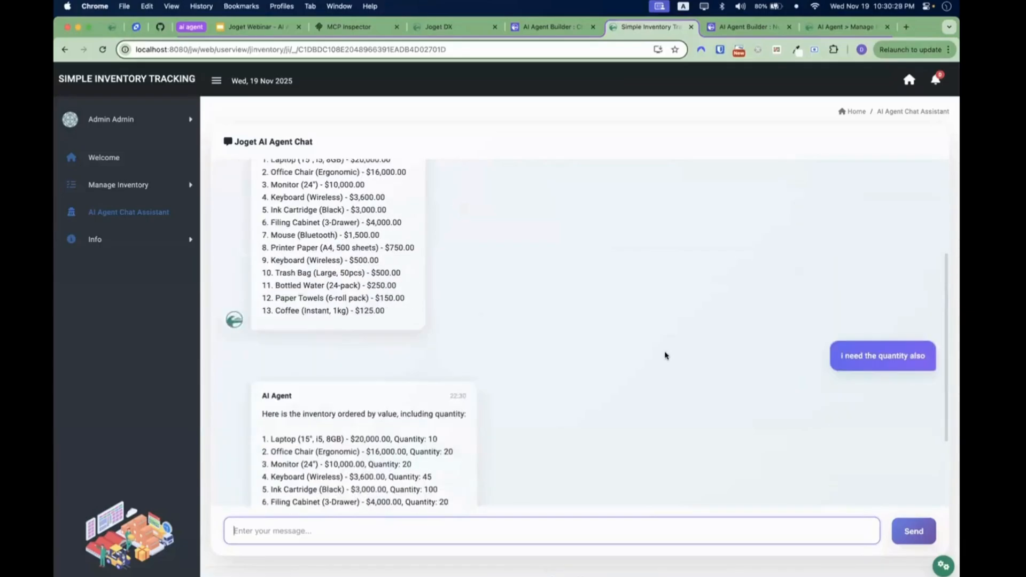
Ask the chat assistant to "include the unit price as well" and read its reply.
{"action": "left_click", "coordinate": [575, 523]}
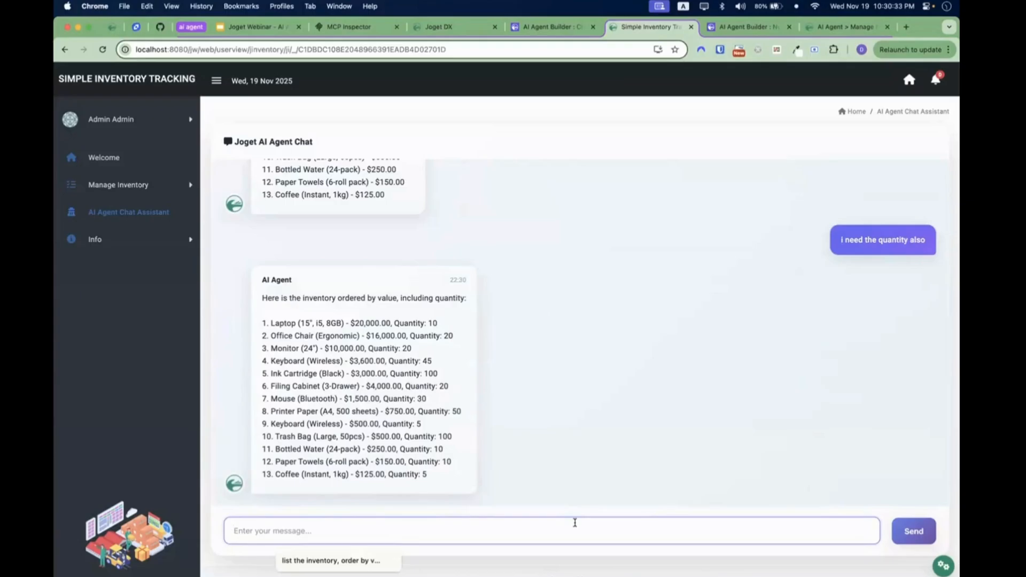
{"action": "type", "text": "incl"}
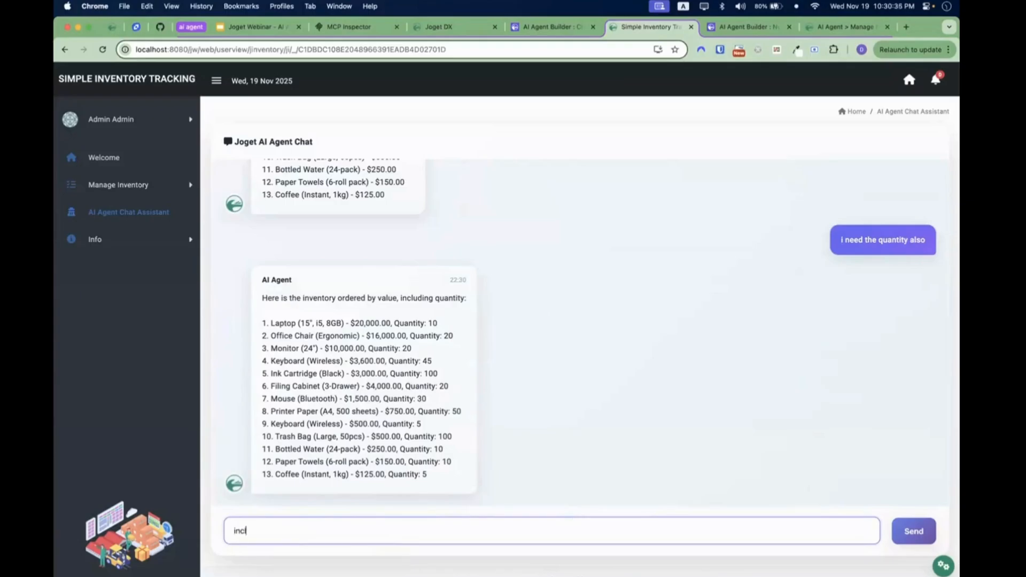
{"action": "type", "text": "ude the unit price as well"}
{"action": "key", "text": "Return"}
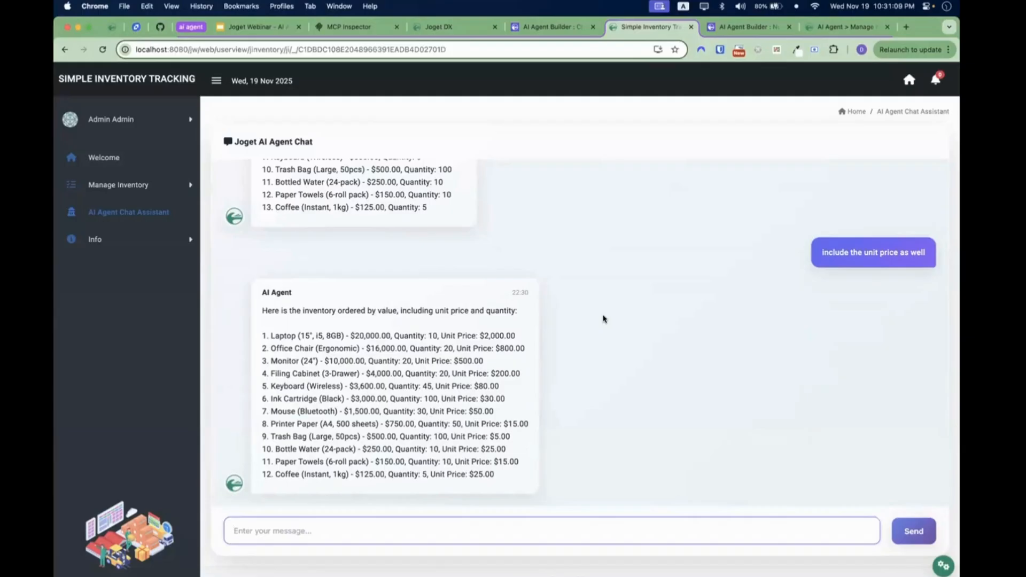
{"action": "left_click", "coordinate": [596, 328]}
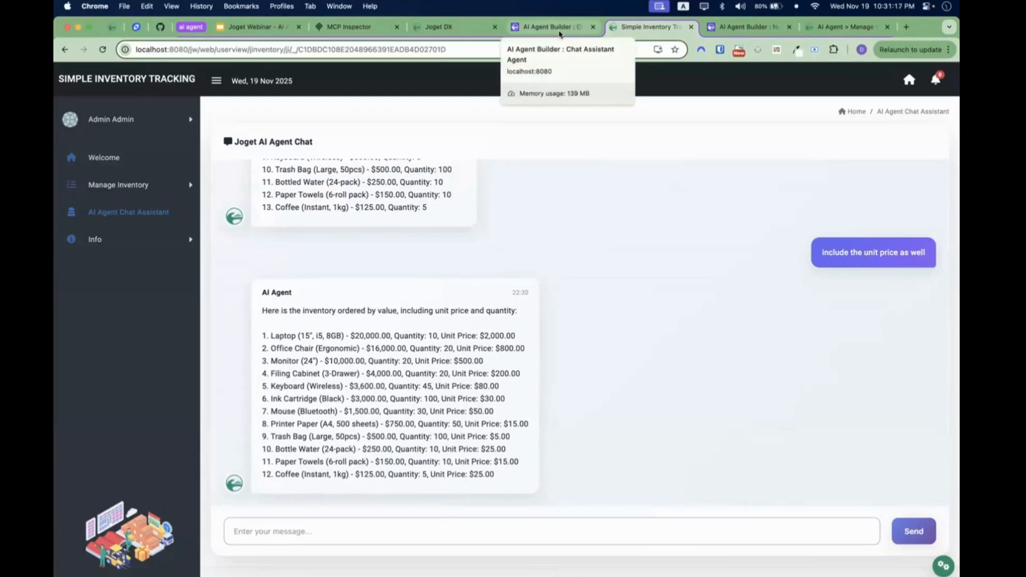
Switch to the AI Agent Builder, reload the Chat Assistant Agent and check its design against the inventory chat.
{"action": "left_click", "coordinate": [550, 26]}
{"action": "left_click", "coordinate": [102, 49]}
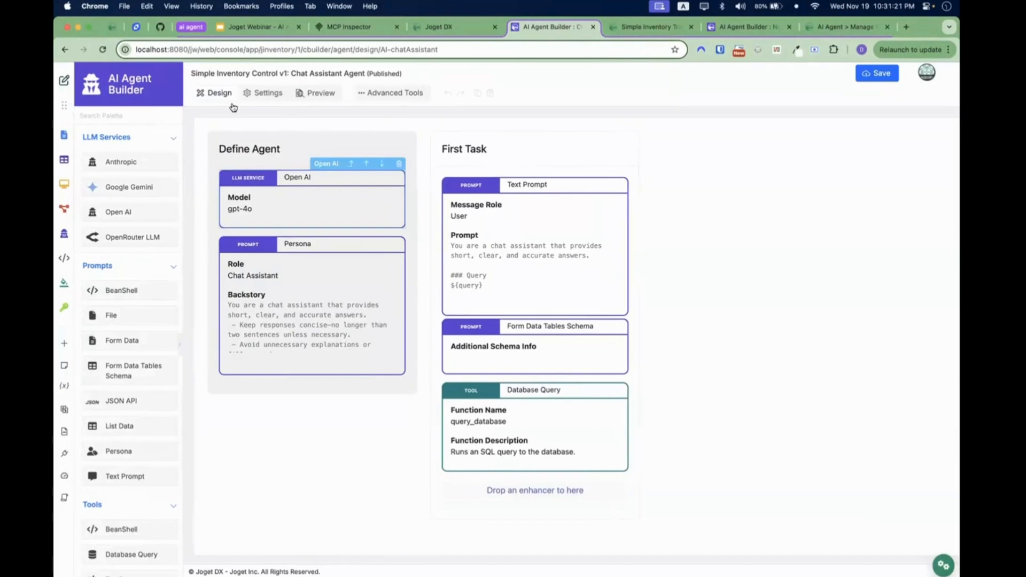
{"action": "left_click_drag", "start_coordinate": [291, 73], "coordinate": [366, 69]}
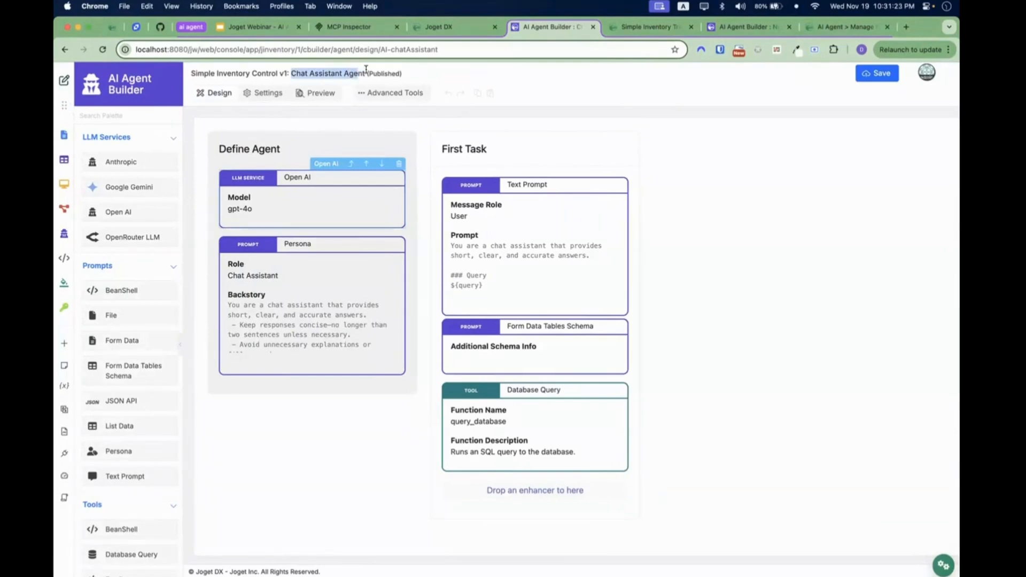
{"action": "left_click", "coordinate": [638, 27]}
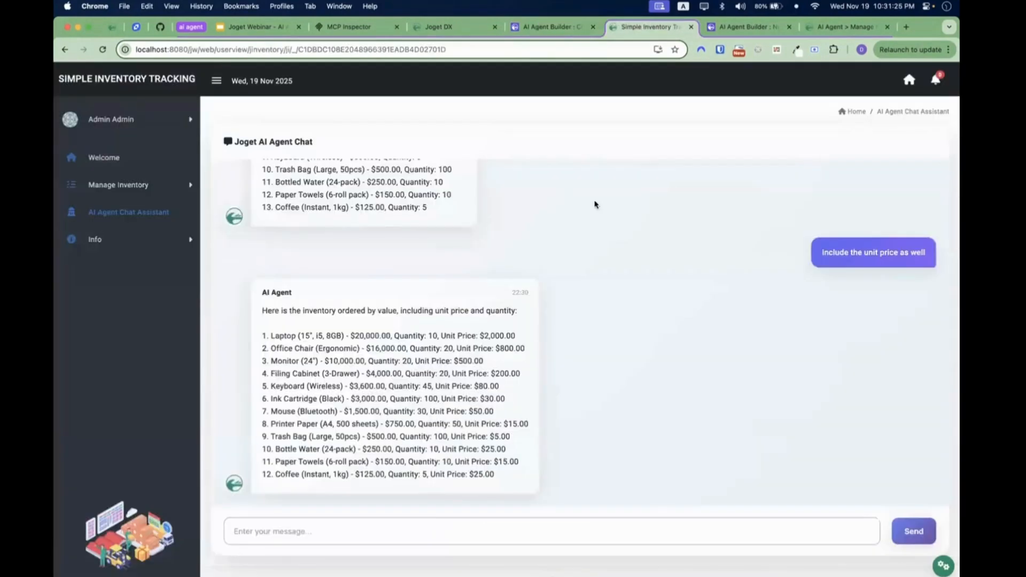
{"action": "left_click", "coordinate": [558, 27]}
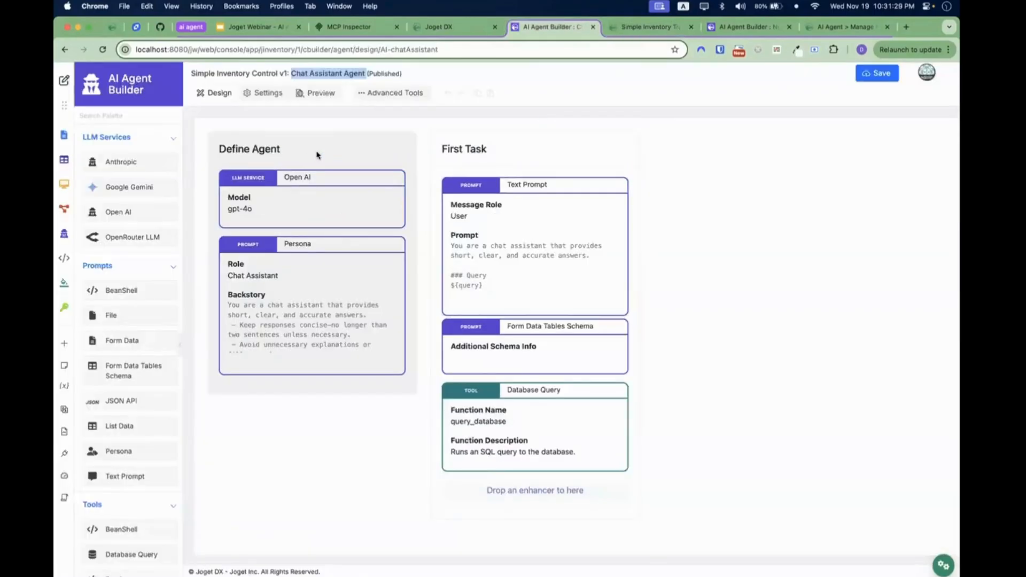
Examine the agent's Open AI and Persona elements, the app's list of forms, and the First Task's Database Query tool.
{"action": "mouse_move", "coordinate": [322, 265]}
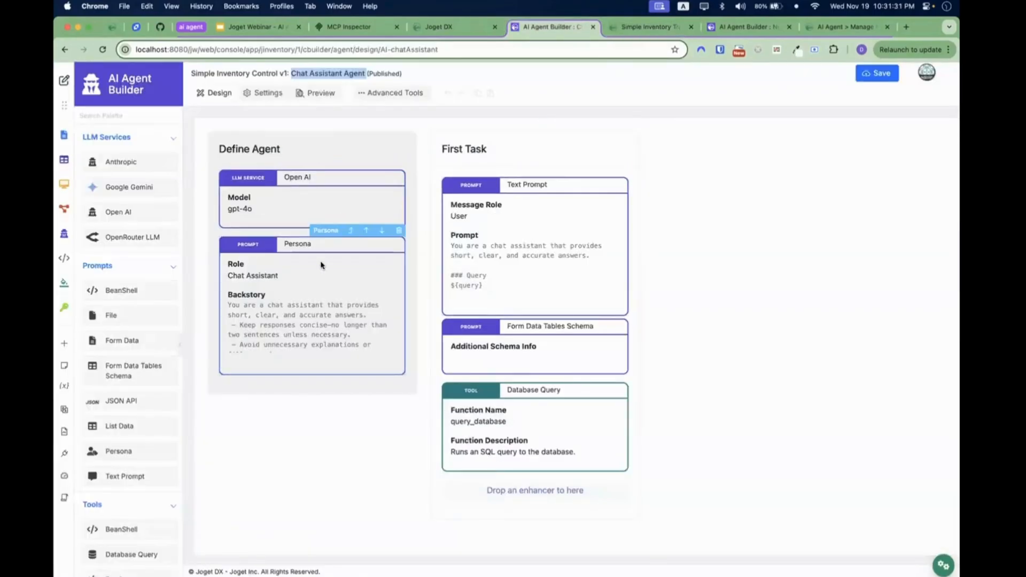
{"action": "mouse_move", "coordinate": [305, 207]}
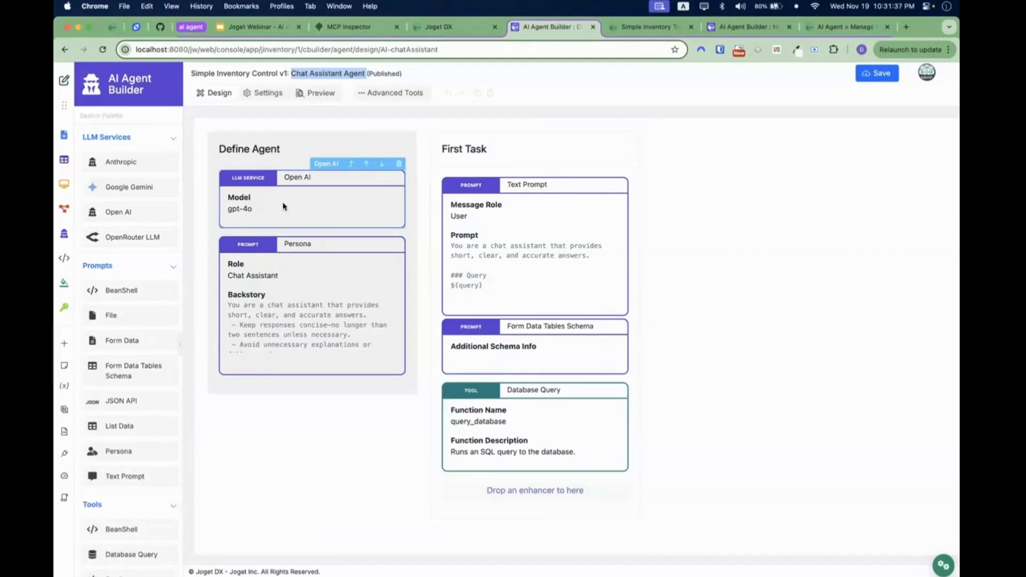
{"action": "mouse_move", "coordinate": [282, 265]}
{"action": "left_click", "coordinate": [65, 138]}
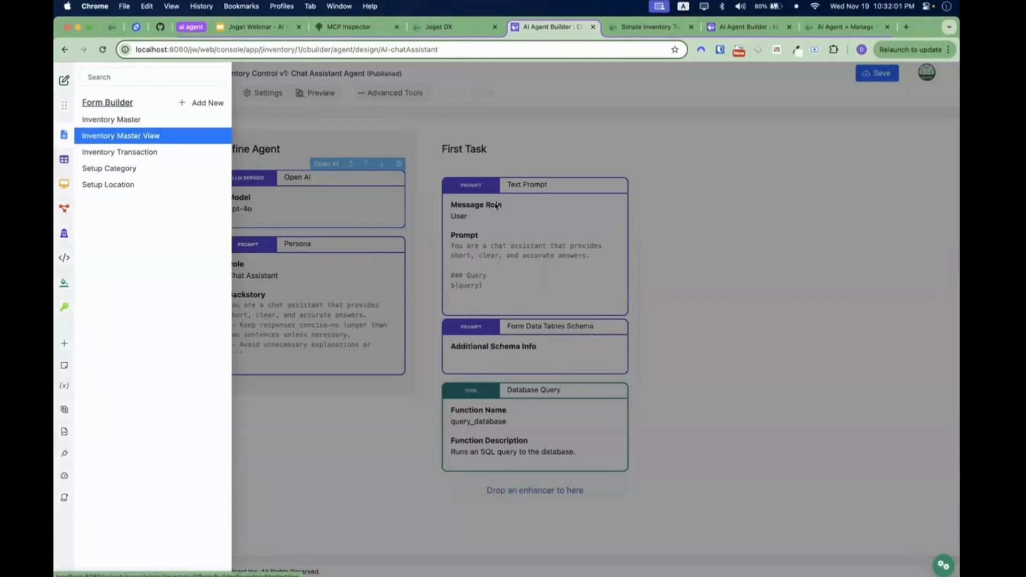
{"action": "left_click", "coordinate": [699, 252]}
{"action": "mouse_move", "coordinate": [518, 401]}
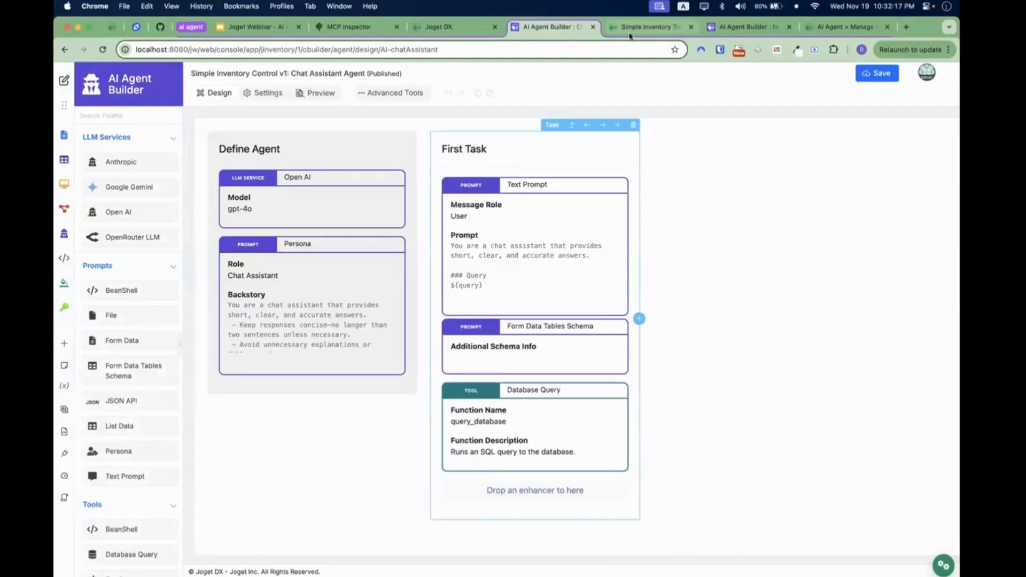
Recheck the item values in the inventory chat's latest reply and return to the Chat Assistant Agent's design.
{"action": "left_click", "coordinate": [648, 27]}
{"action": "left_click_drag", "start_coordinate": [335, 324], "coordinate": [457, 428]}
{"action": "left_click", "coordinate": [457, 427]}
{"action": "left_click", "coordinate": [550, 27]}
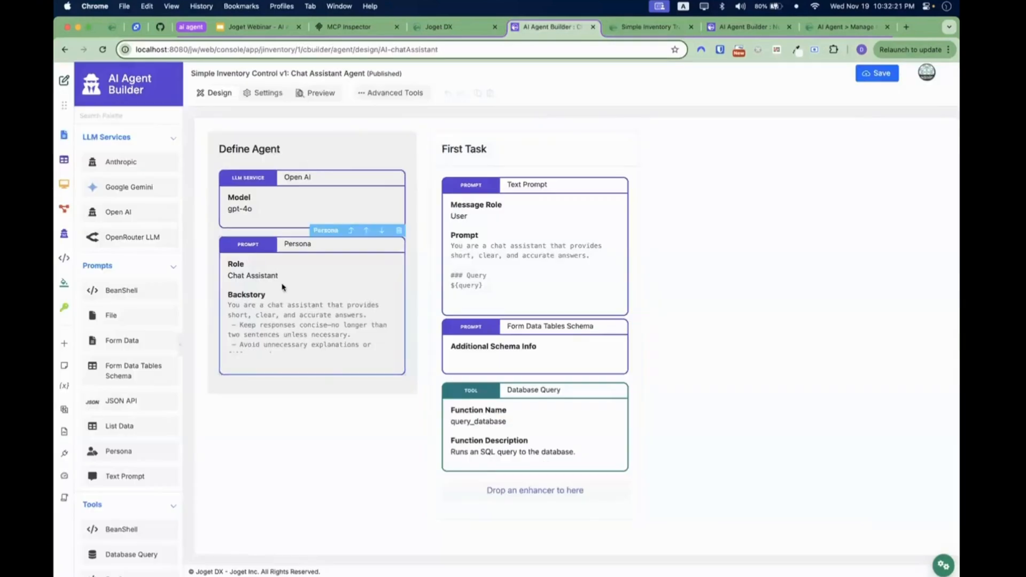
Examine the chatHistory variable in the agent's Text Prompt and in its input variable settings, and return to the inventory chat.
{"action": "double_click", "coordinate": [455, 312]}
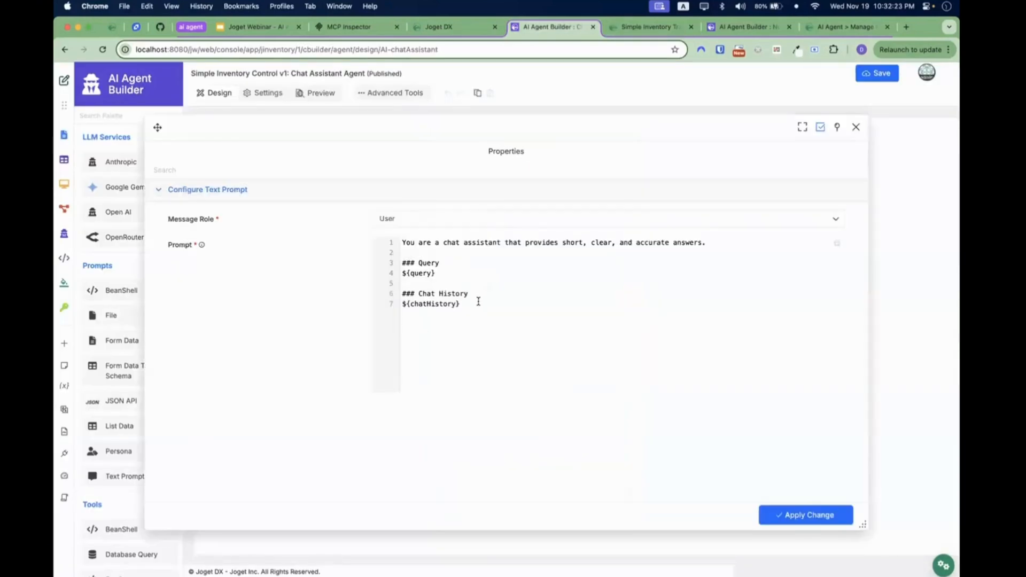
{"action": "left_click", "coordinate": [886, 228]}
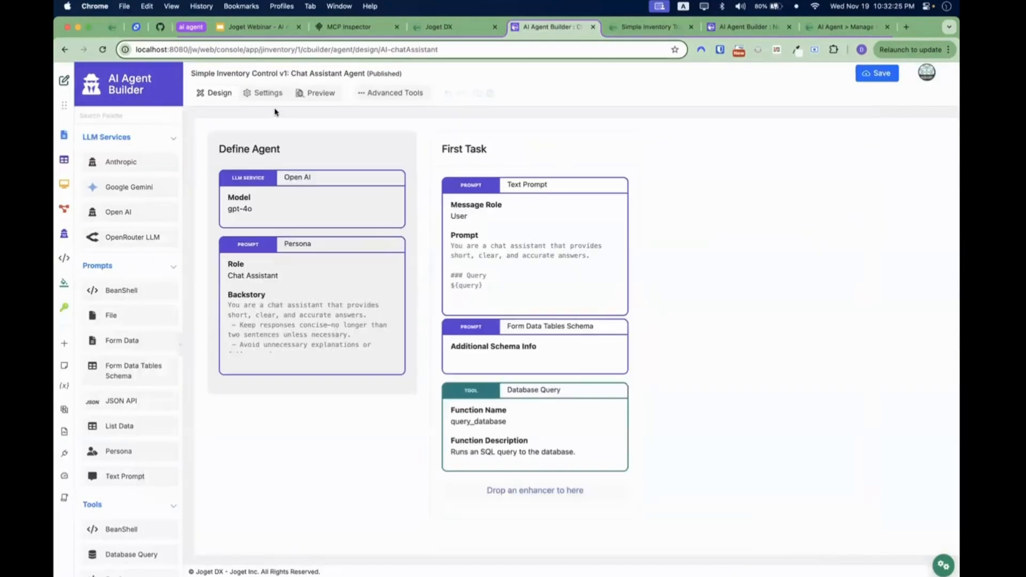
{"action": "left_click", "coordinate": [264, 95]}
{"action": "left_click", "coordinate": [281, 385]}
{"action": "double_click", "coordinate": [282, 385]}
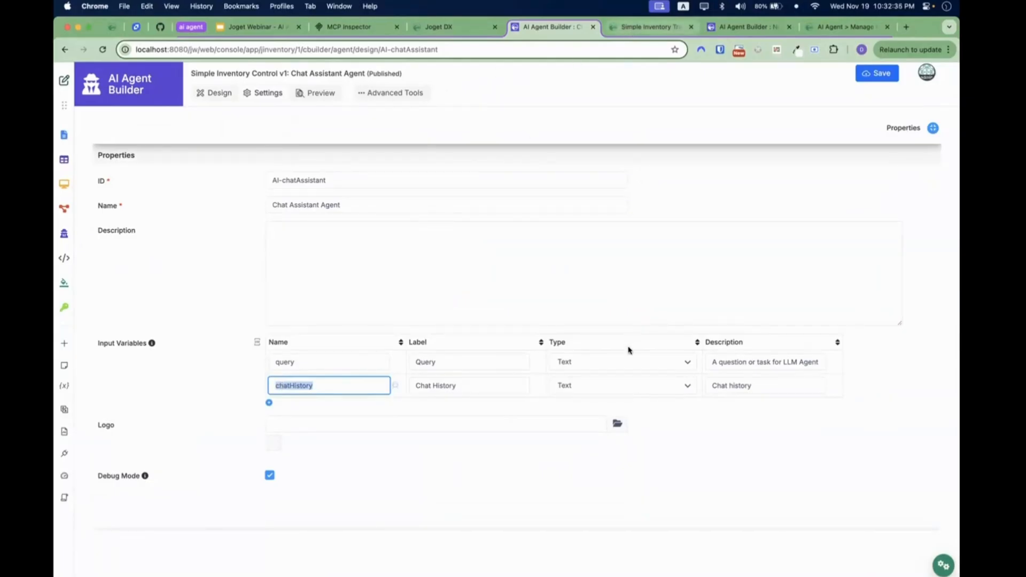
{"action": "key", "text": "ctrl+Tab"}
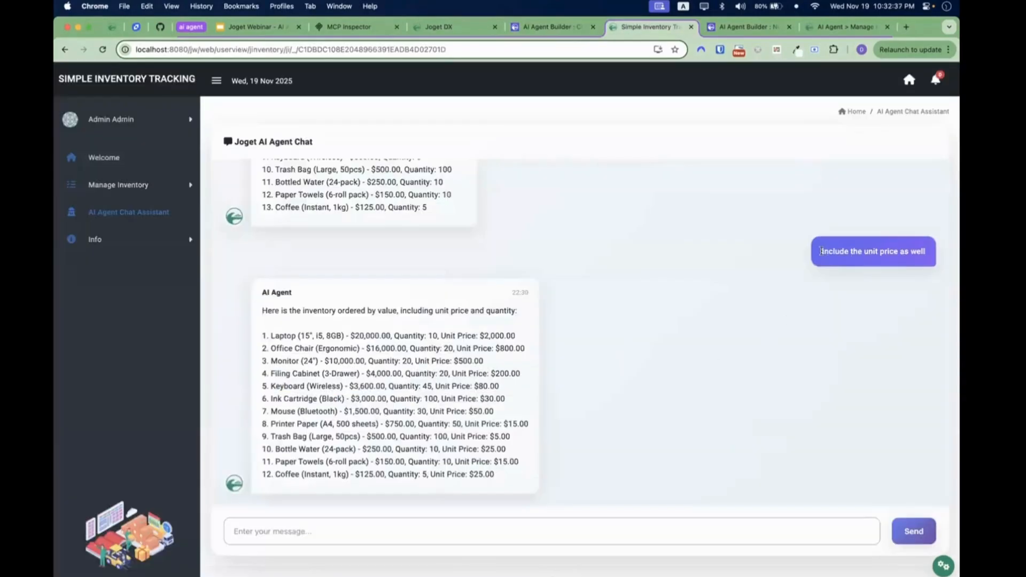
Review the inventory chat's follow-up requests for quantity and unit price together with the agent's replies.
{"action": "left_click_drag", "start_coordinate": [821, 251], "coordinate": [930, 252]}
{"action": "left_click", "coordinate": [801, 280]}
{"action": "scroll", "coordinate": [802, 281], "scroll_direction": "up", "scroll_amount": 5}
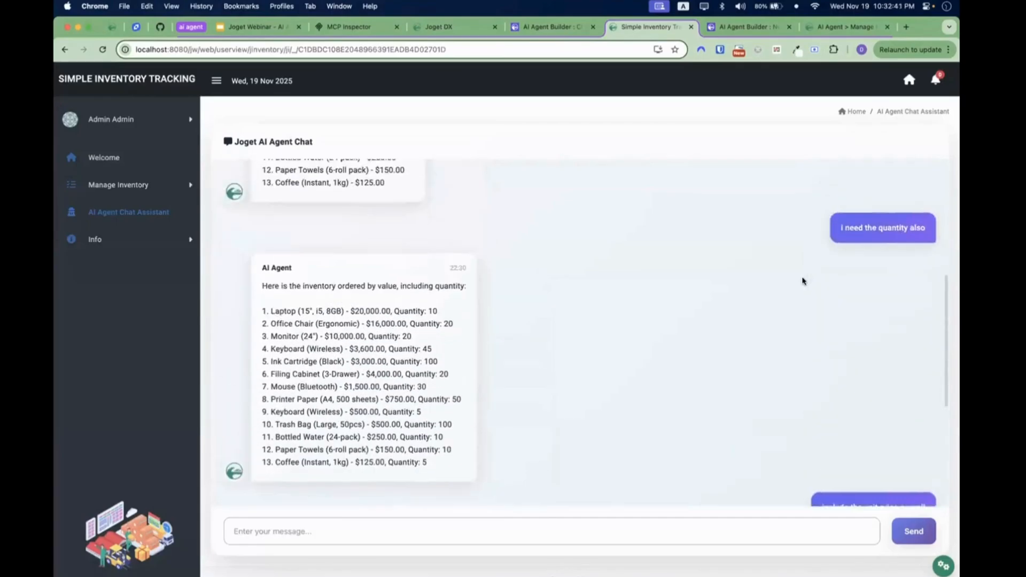
{"action": "scroll", "coordinate": [801, 281], "scroll_direction": "up", "scroll_amount": 1}
{"action": "scroll", "coordinate": [721, 315], "scroll_direction": "down", "scroll_amount": 3}
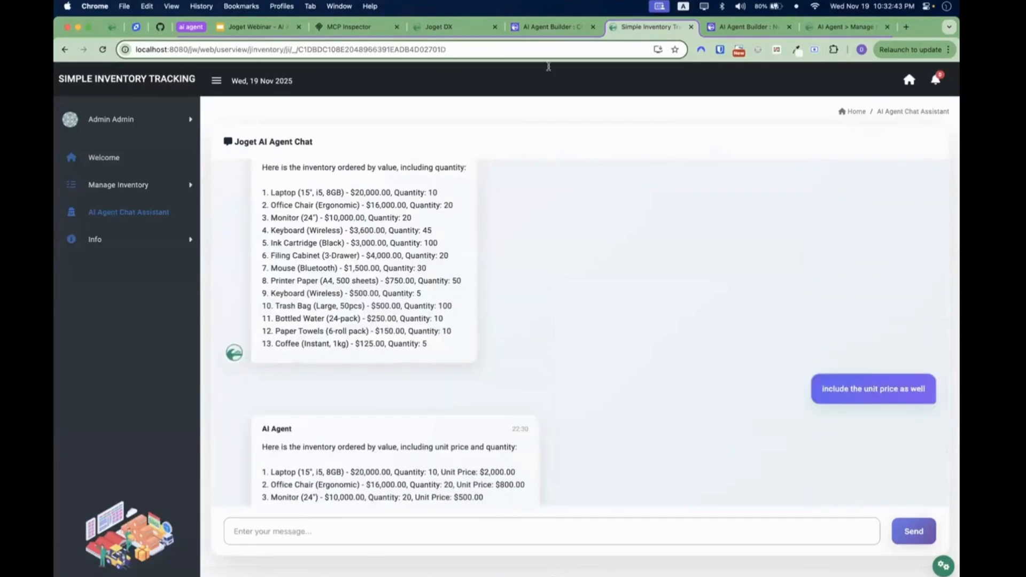
Return to the Chat Assistant Agent's design and examine the ${chatHistory} line in its Text Prompt, closing the properties without changes.
{"action": "left_click", "coordinate": [543, 27]}
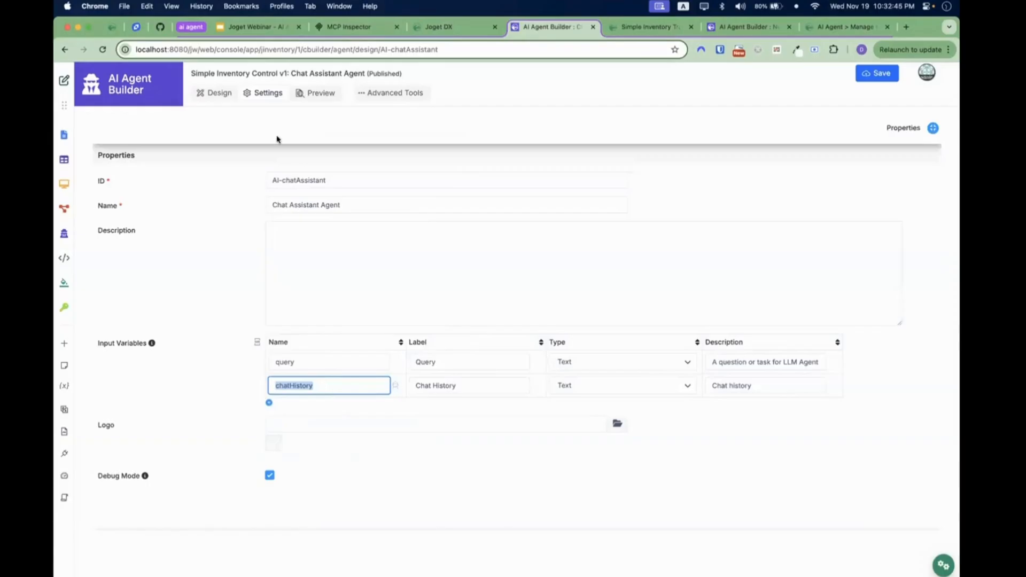
{"action": "left_click", "coordinate": [225, 96]}
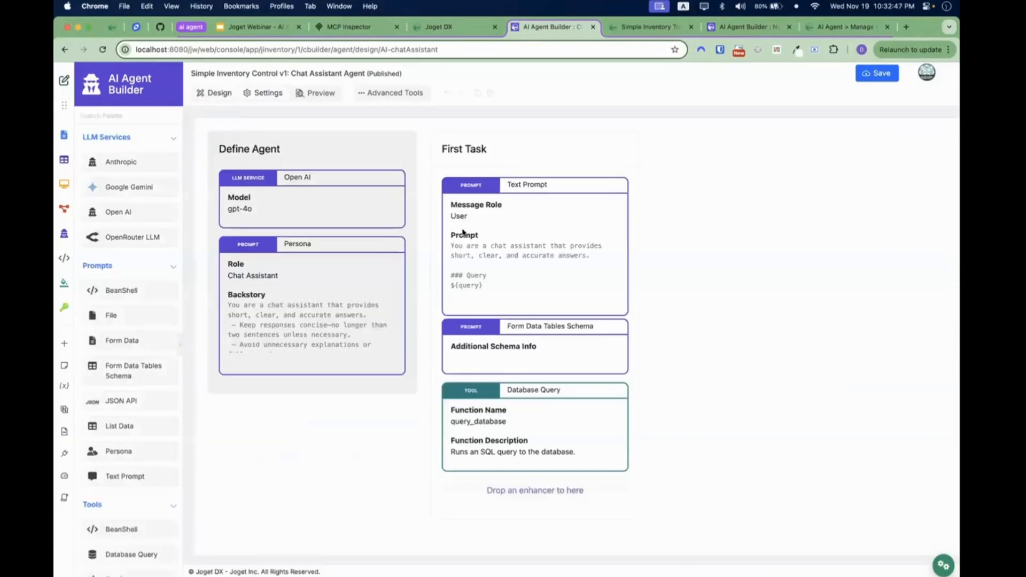
{"action": "left_click", "coordinate": [515, 236]}
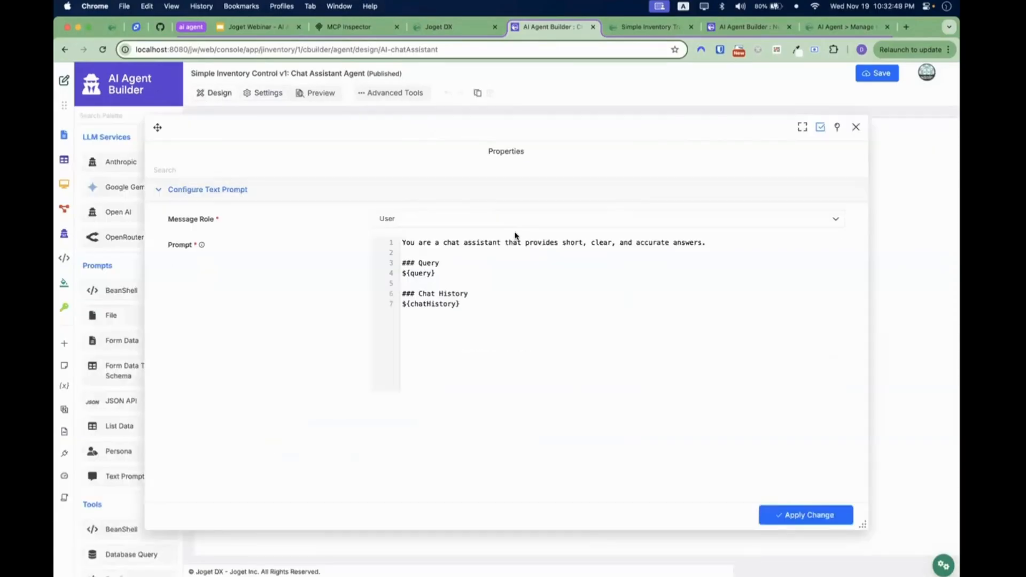
{"action": "left_click", "coordinate": [476, 312]}
{"action": "triple_click", "coordinate": [476, 312]}
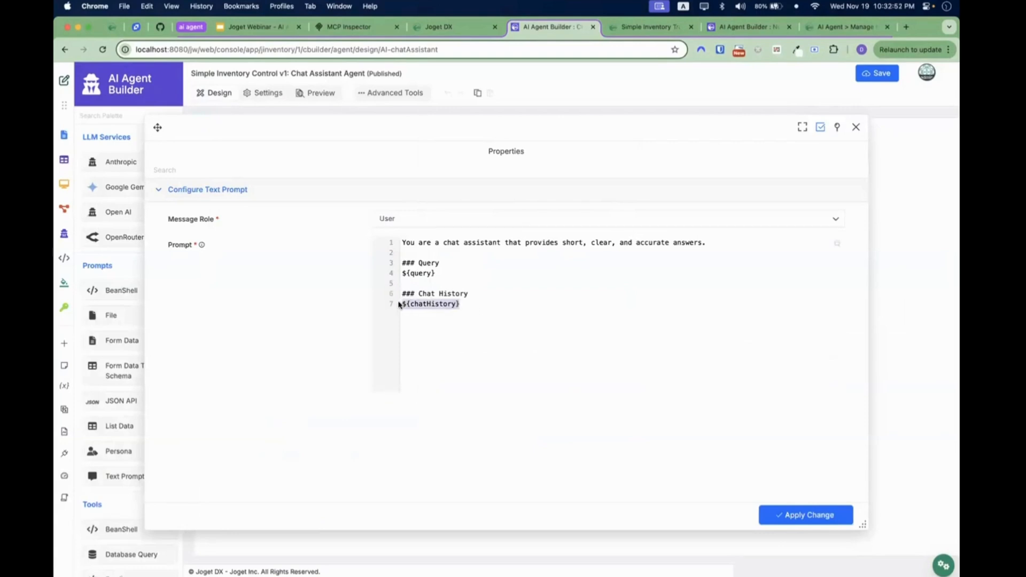
{"action": "left_click", "coordinate": [483, 310]}
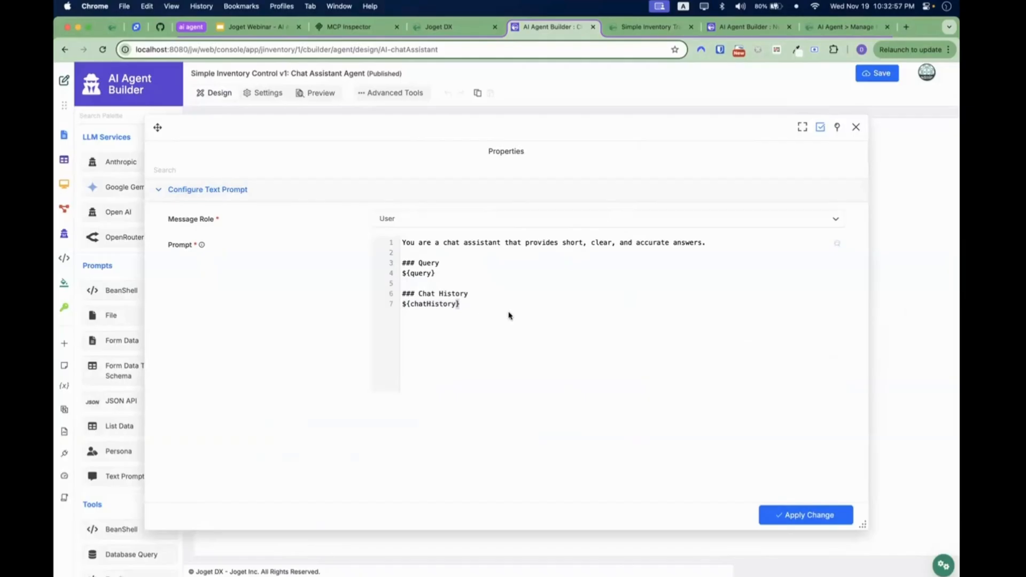
{"action": "left_click", "coordinate": [855, 128]}
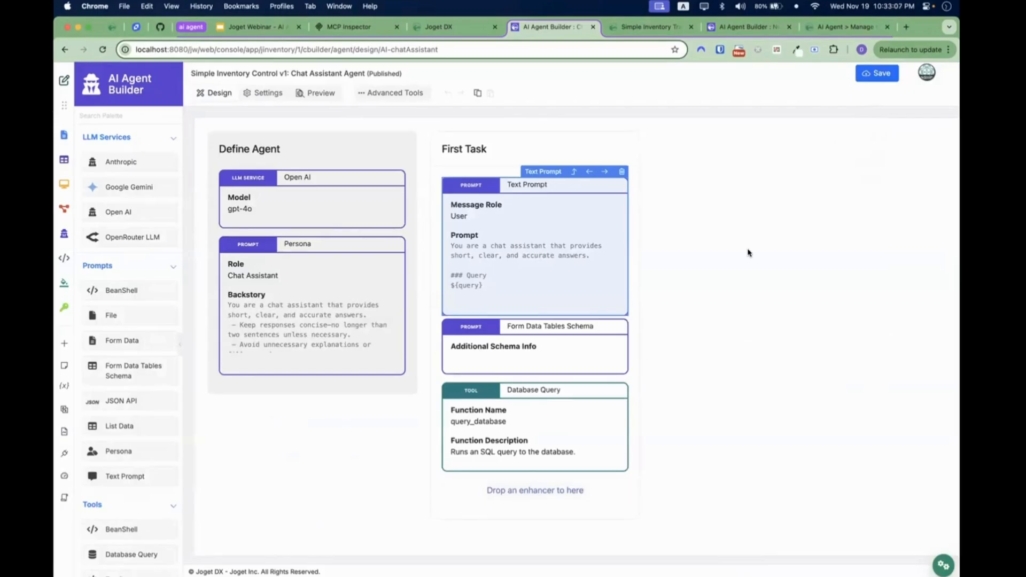
{"action": "left_click", "coordinate": [783, 211]}
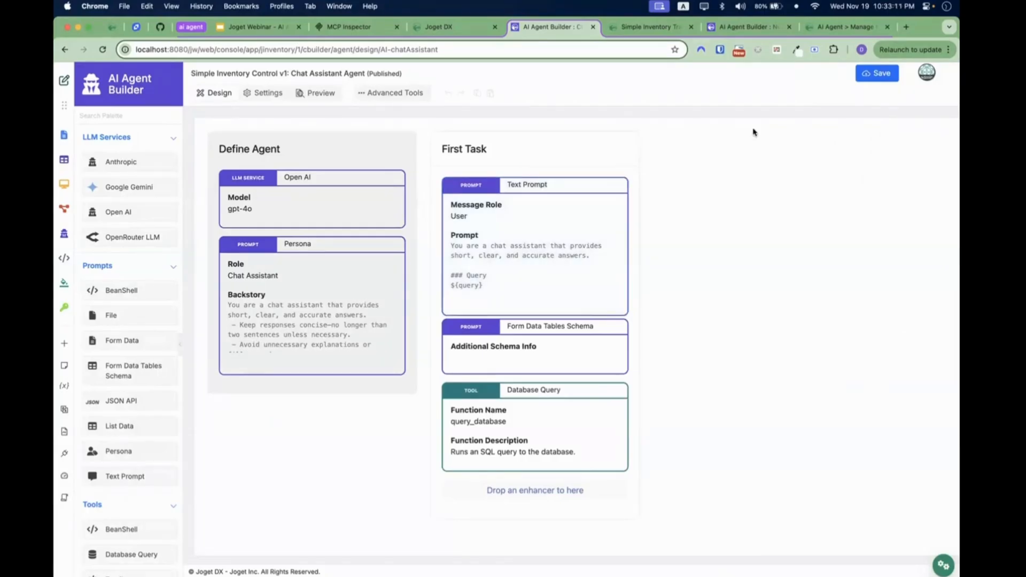
Switch to the AI Agent app's News Agent page and launch the Flight Request UI from the app's UI list.
{"action": "left_click", "coordinate": [755, 35]}
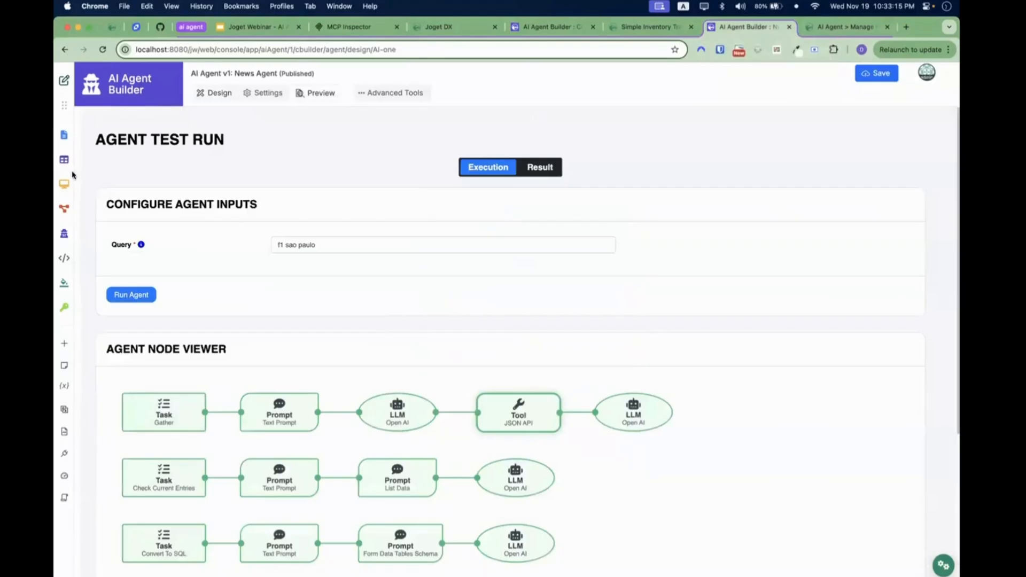
{"action": "left_click", "coordinate": [64, 183]}
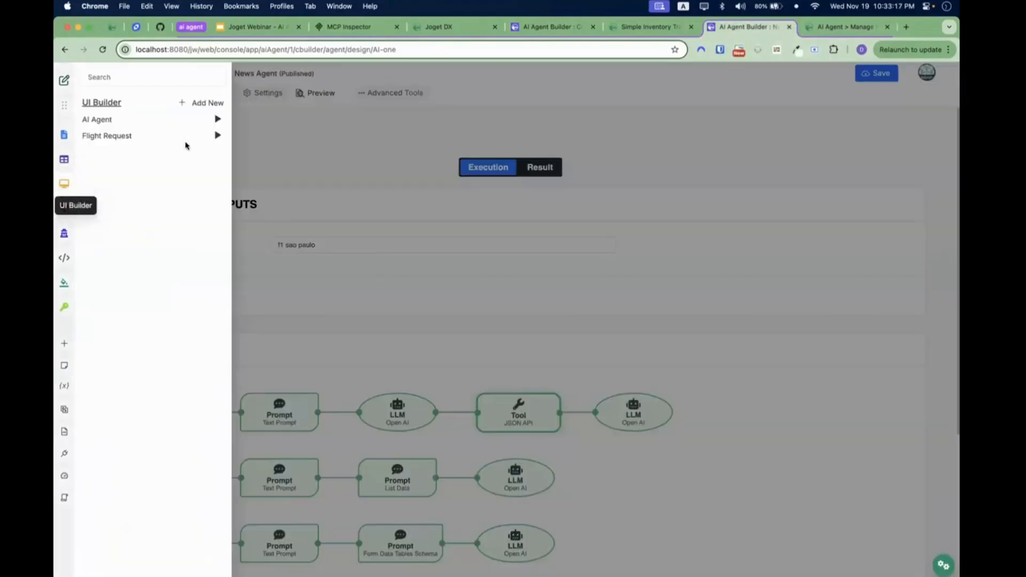
{"action": "left_click", "coordinate": [218, 137]}
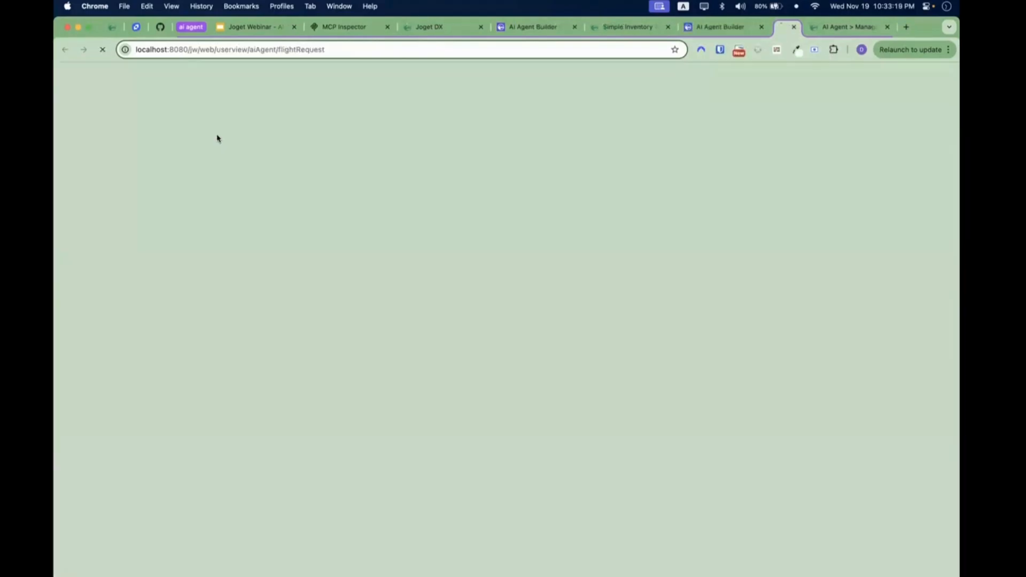
{"action": "left_click", "coordinate": [434, 117]}
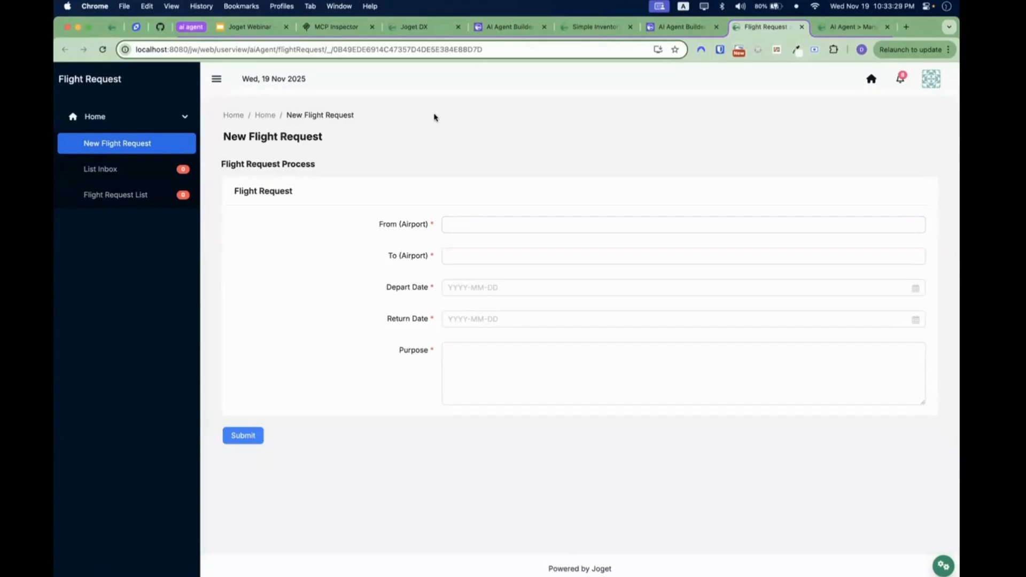
Enter PEN as the From airport and SIN as the To airport in the new flight request.
{"action": "left_click", "coordinate": [391, 259]}
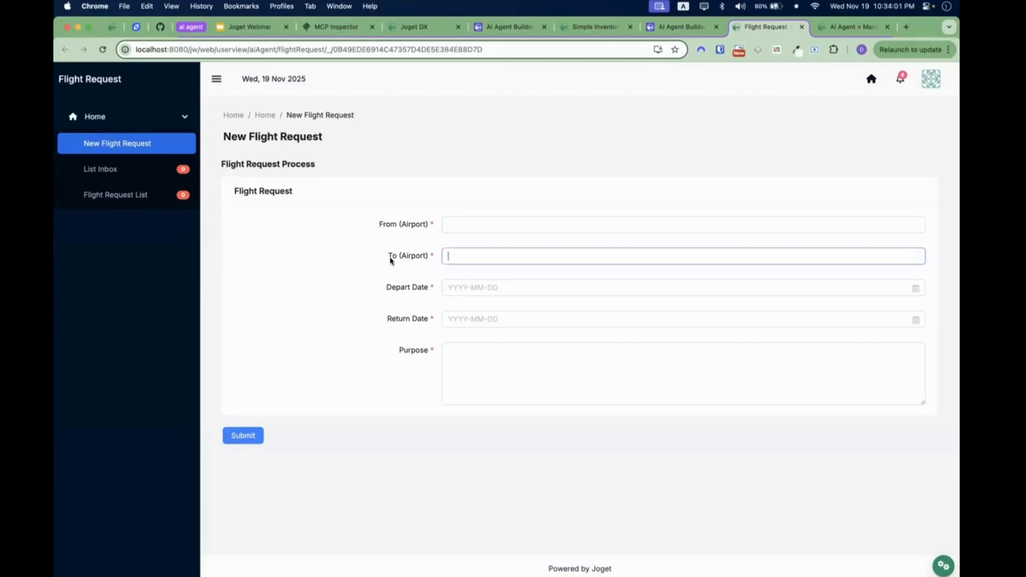
{"action": "left_click", "coordinate": [464, 225]}
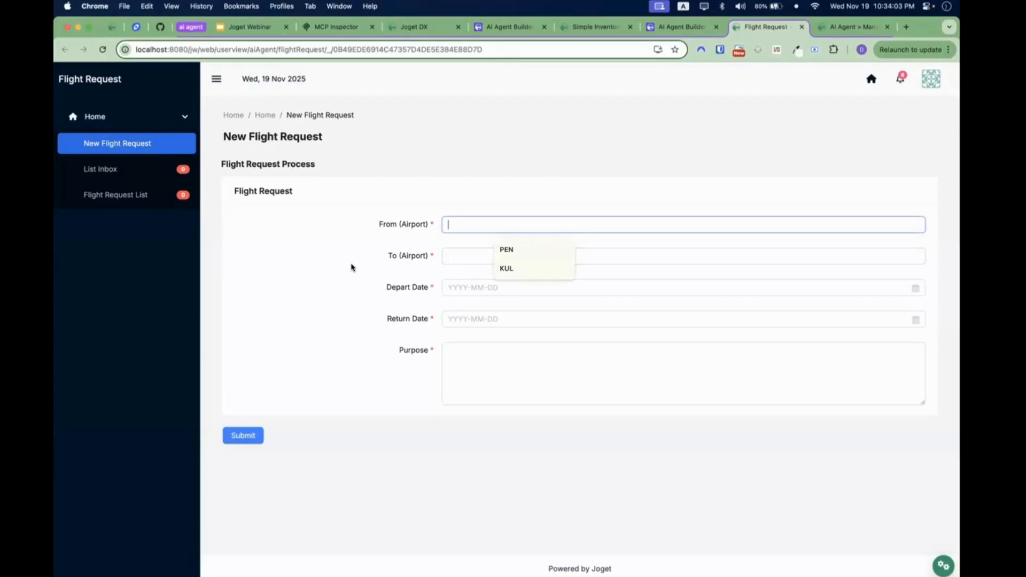
{"action": "type", "text": "PEN"}
{"action": "key", "text": "Tab"}
{"action": "type", "text": "SIN"}
Set the flight request's depart date to 2025-12-01 and its return date to 2025-12-10.
{"action": "left_click", "coordinate": [549, 292]}
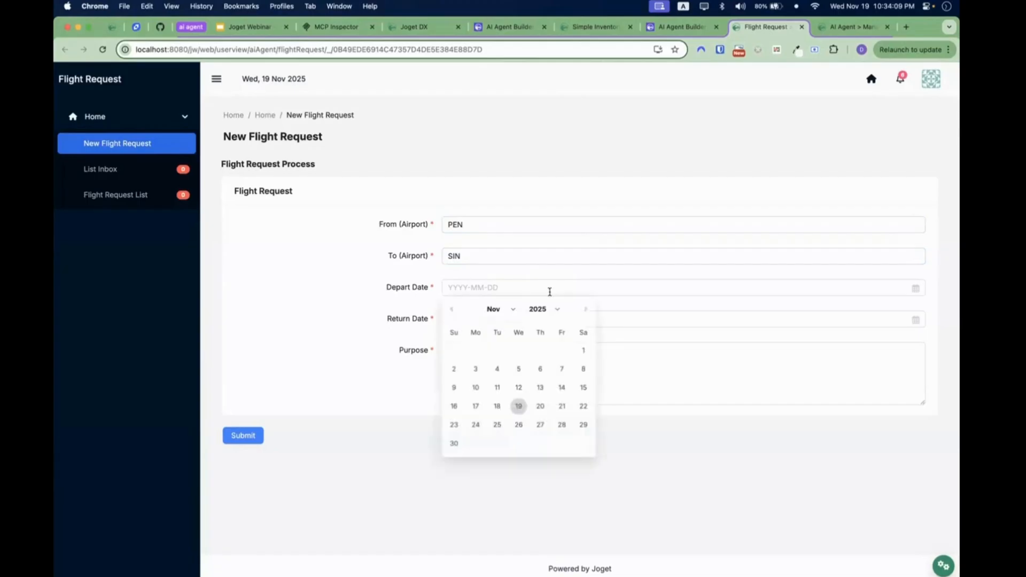
{"action": "left_click", "coordinate": [585, 310]}
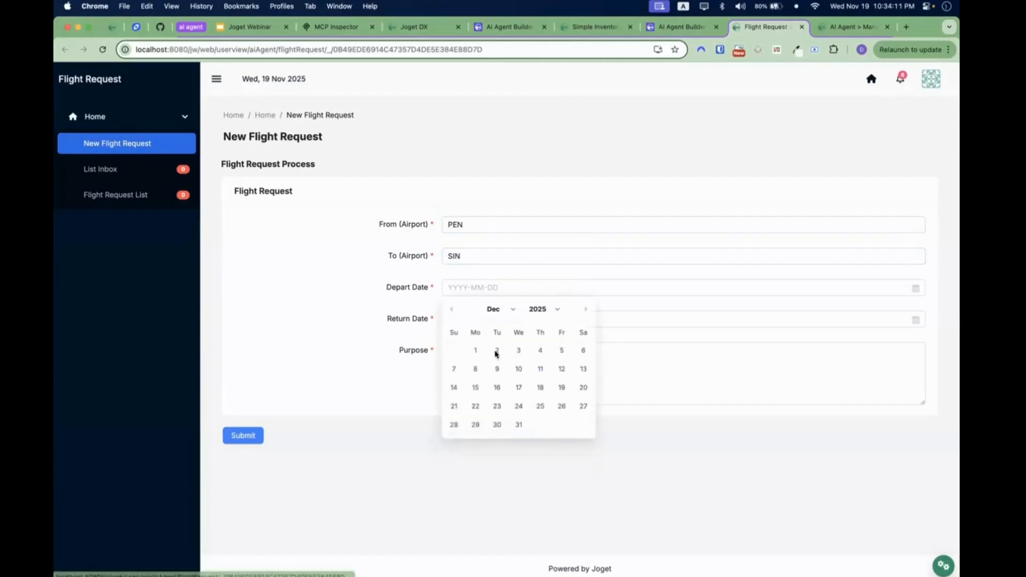
{"action": "left_click", "coordinate": [475, 350]}
{"action": "left_click", "coordinate": [499, 319]}
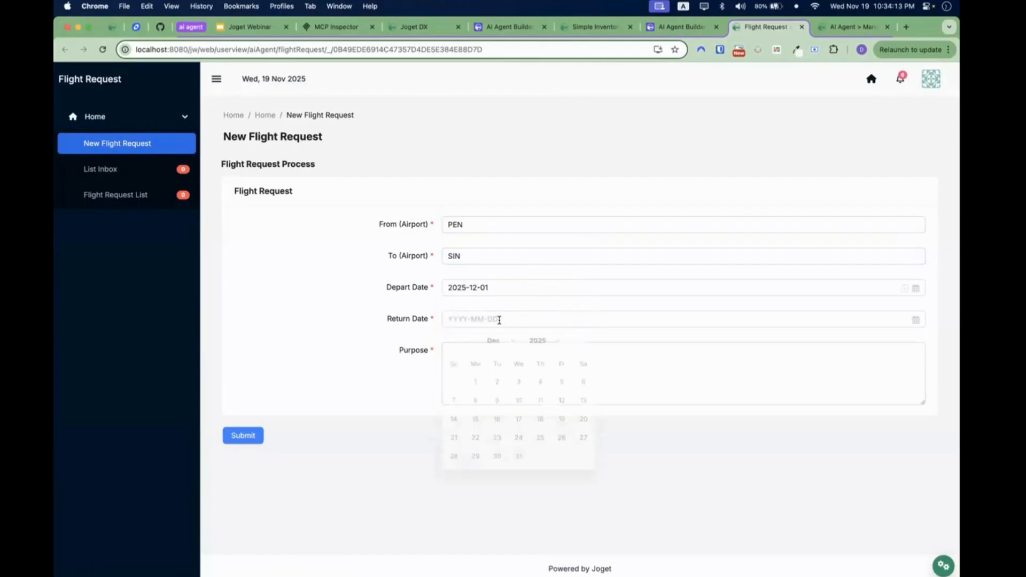
{"action": "left_click", "coordinate": [518, 400]}
Enter "meeting" as the purpose and submit the flight request.
{"action": "left_click", "coordinate": [532, 366]}
{"action": "type", "text": "meeting"}
{"action": "left_click", "coordinate": [243, 435]}
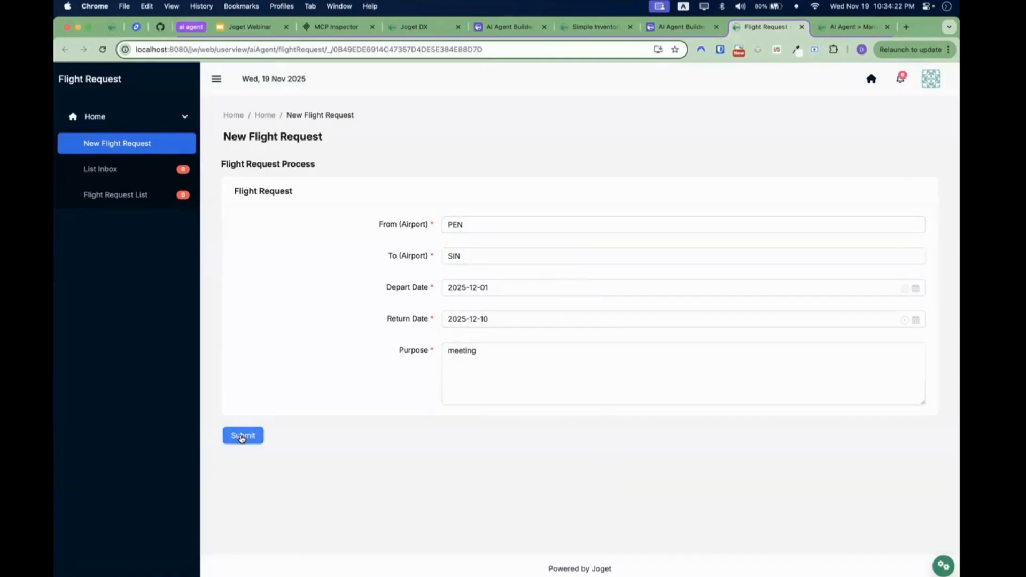
{"action": "left_click", "coordinate": [241, 435]}
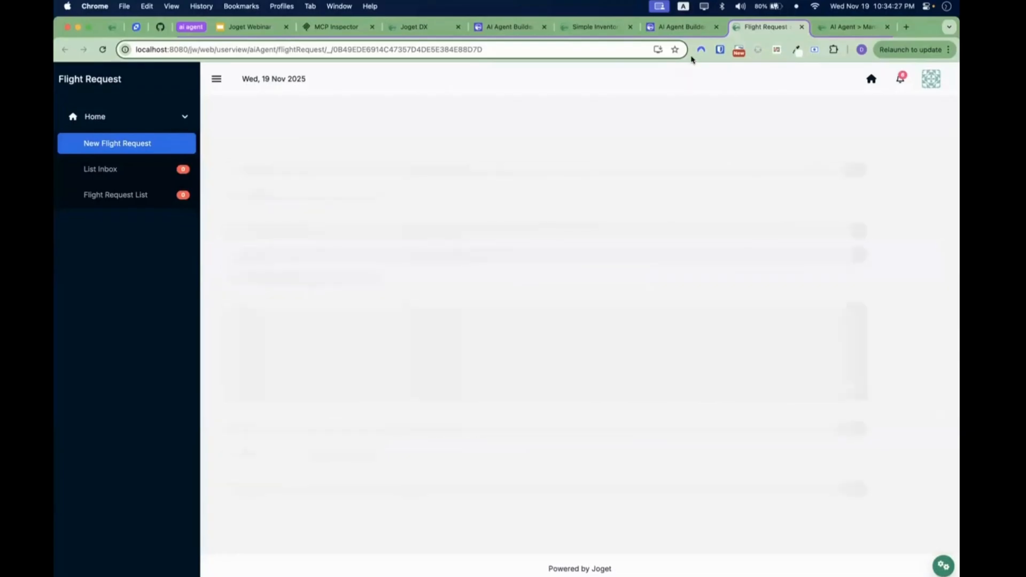
Switch back to the AI Agent Builder, open the Flight Agent and examine its design and input variables.
{"action": "left_click", "coordinate": [688, 31]}
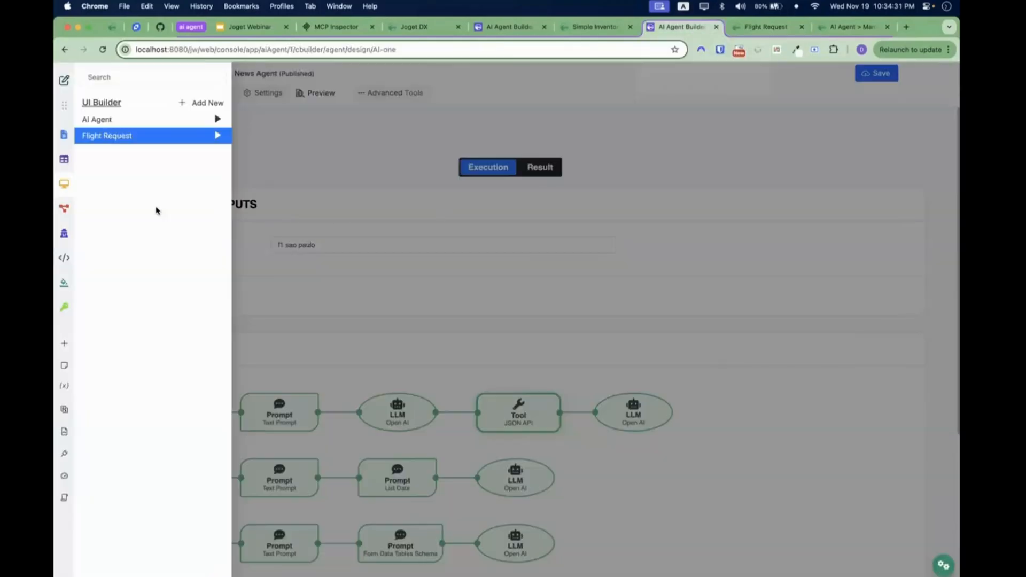
{"action": "left_click", "coordinate": [64, 233]}
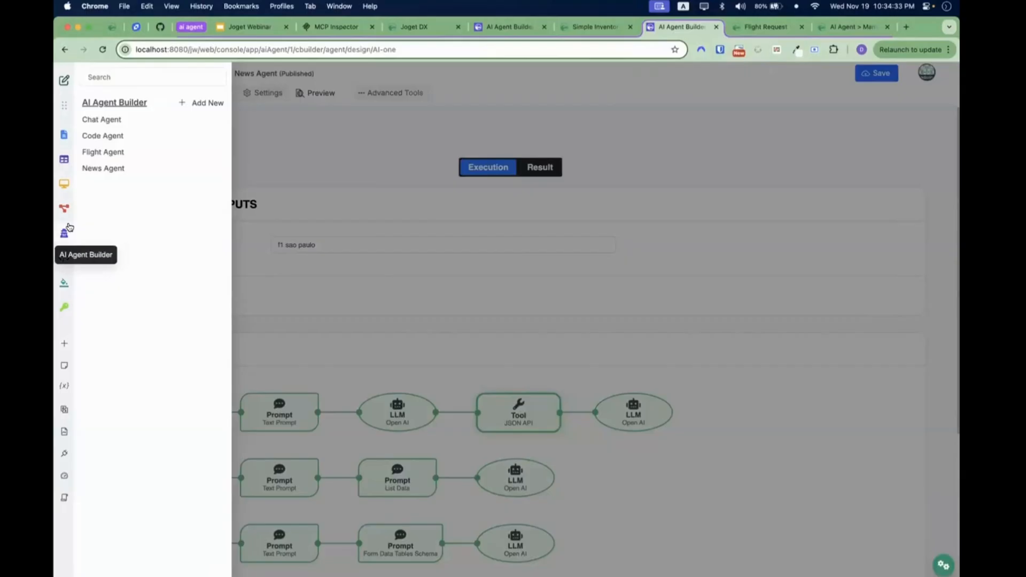
{"action": "left_click", "coordinate": [109, 155]}
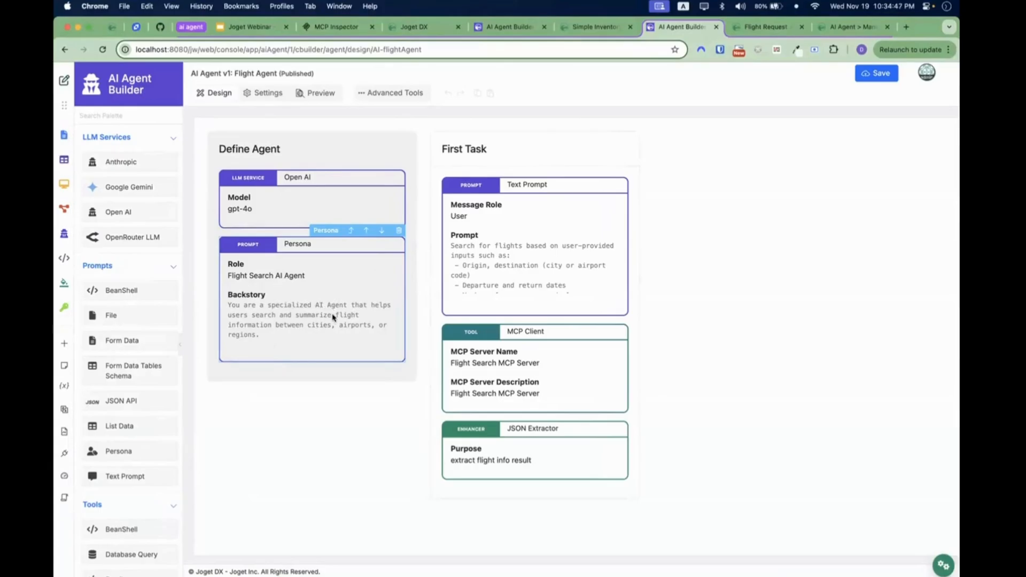
{"action": "left_click", "coordinate": [269, 96]}
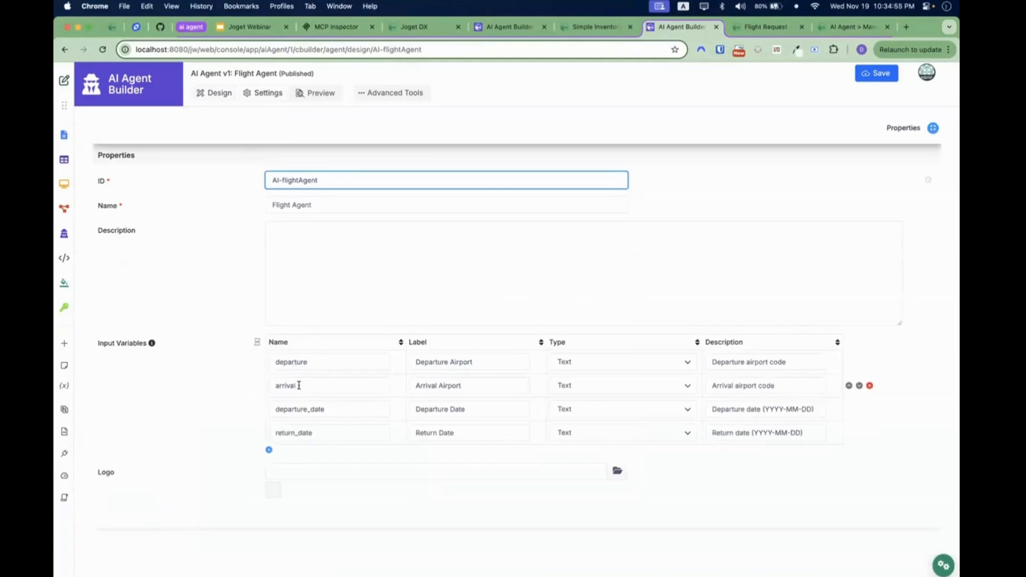
Examine the Flight Agent's Text Prompt, covering its search instructions, JSON response format and input variables, and close it without changes.
{"action": "left_click", "coordinate": [222, 98]}
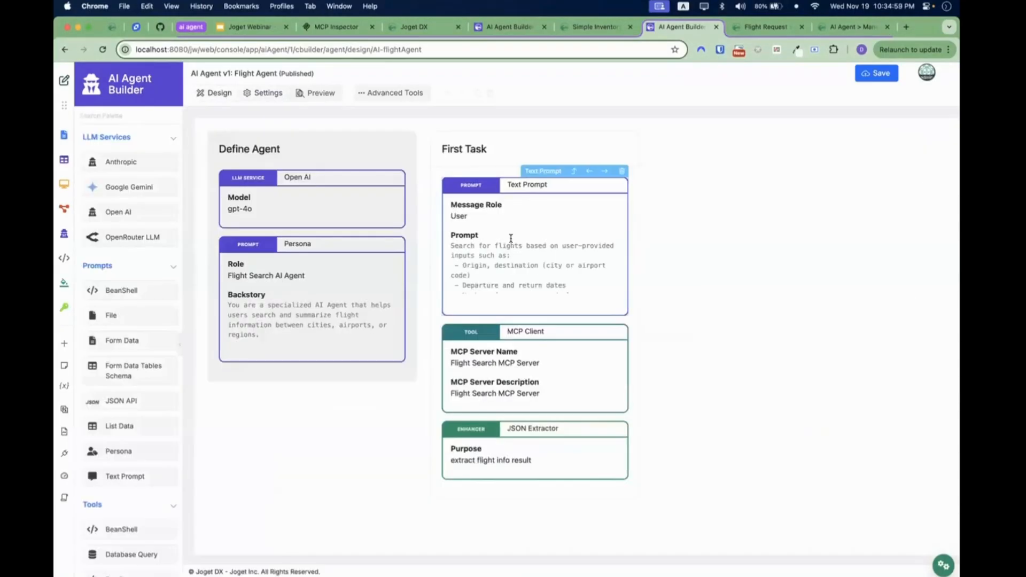
{"action": "left_click", "coordinate": [512, 240]}
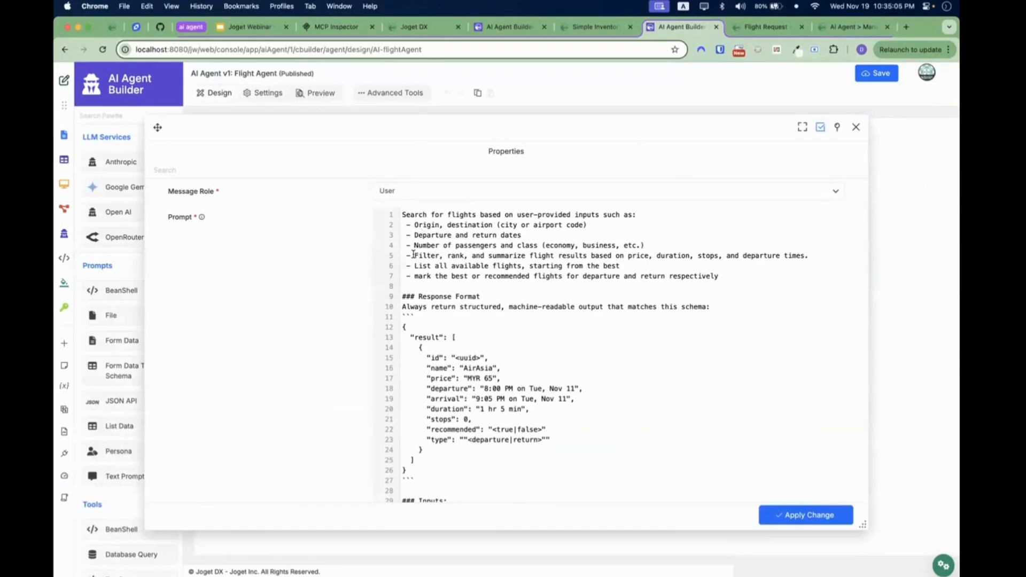
{"action": "left_click_drag", "start_coordinate": [413, 255], "coordinate": [556, 256]}
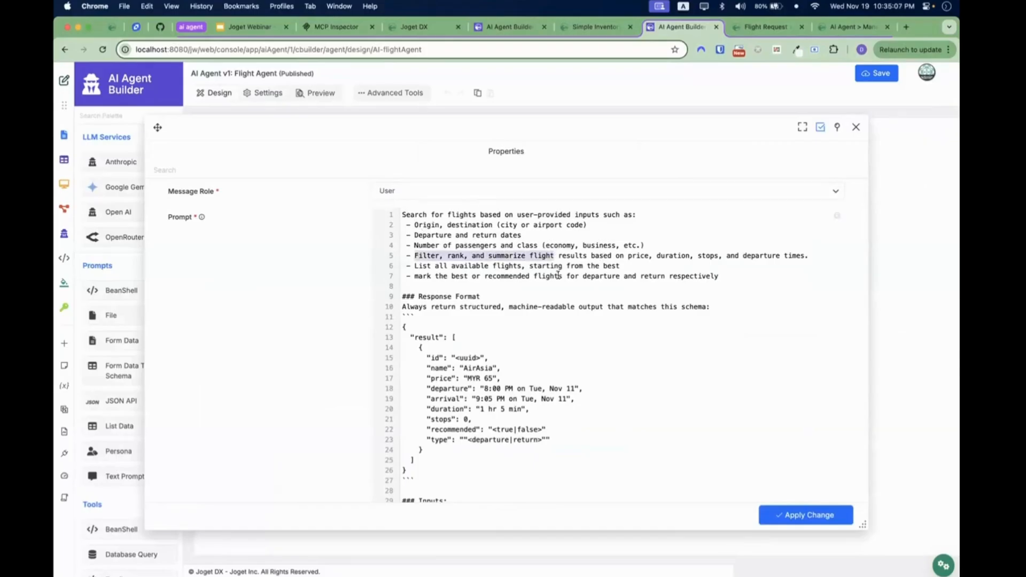
{"action": "left_click", "coordinate": [525, 276]}
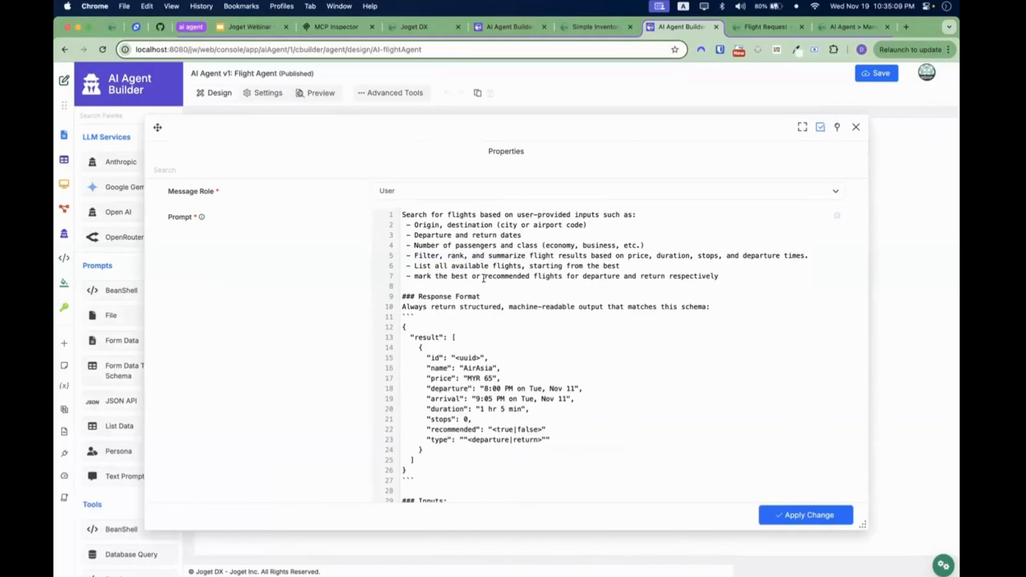
{"action": "scroll", "coordinate": [530, 276], "scroll_direction": "down", "scroll_amount": 2}
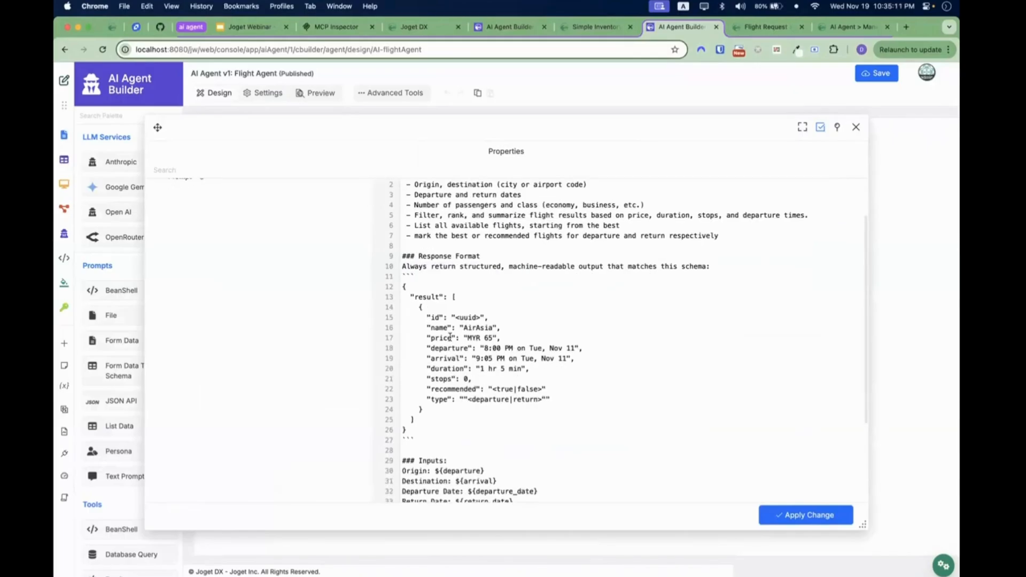
{"action": "left_click_drag", "start_coordinate": [424, 428], "coordinate": [403, 287]}
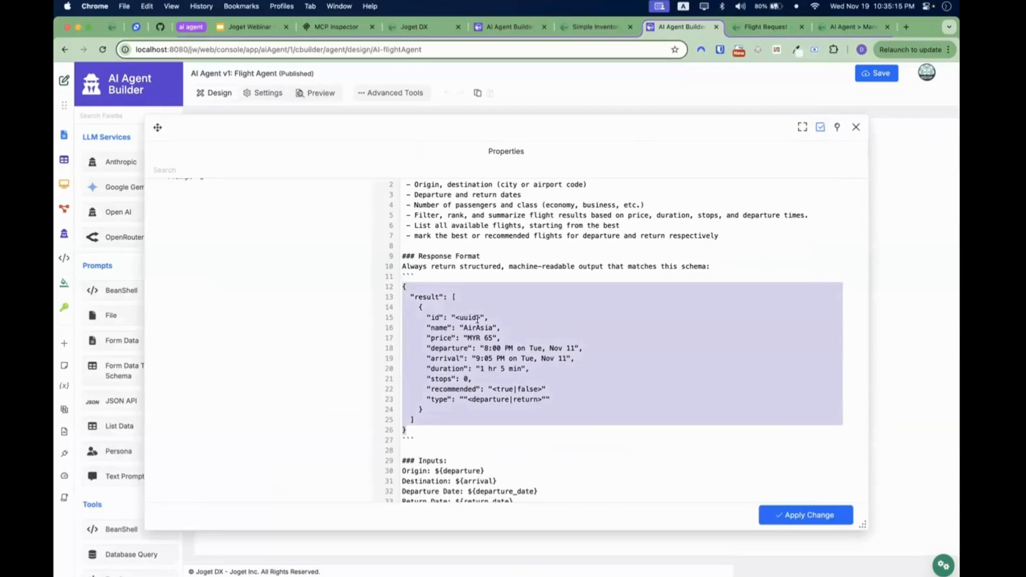
{"action": "scroll", "coordinate": [477, 319], "scroll_direction": "down", "scroll_amount": 3}
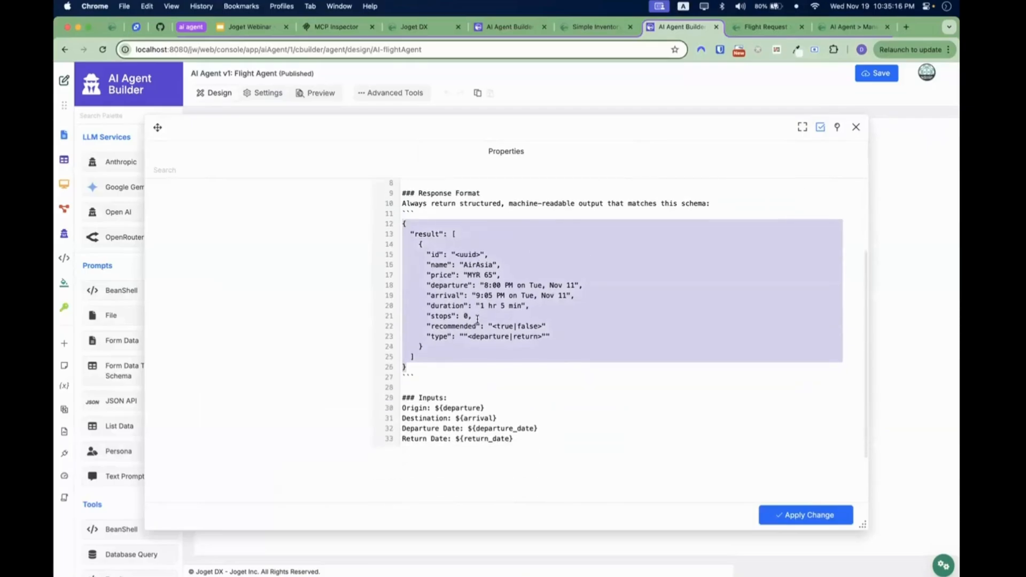
{"action": "left_click", "coordinate": [856, 128]}
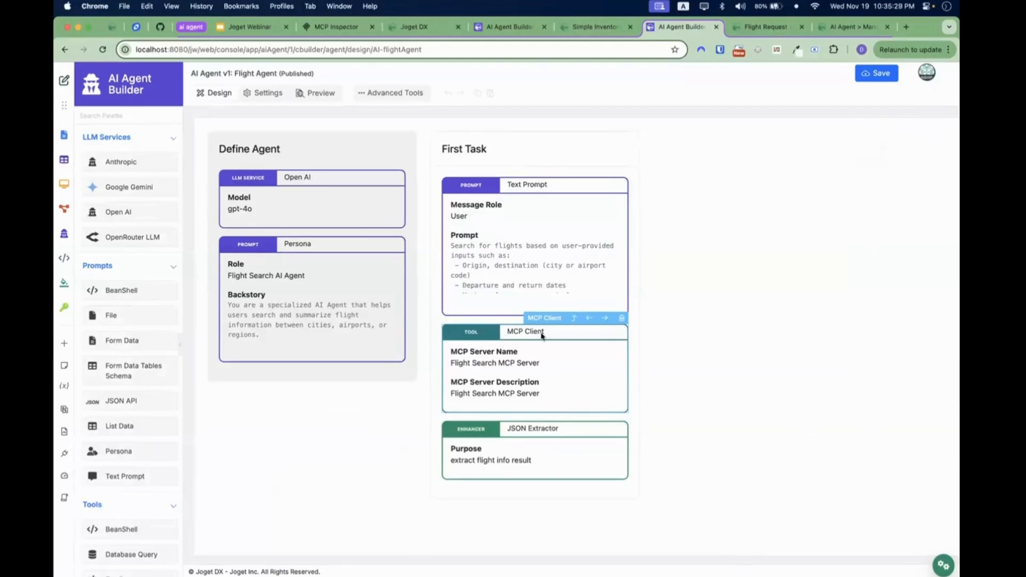
Switch to Visual Studio Code to view the MCP server code in flights.py, and return to the Flight Agent's design in Chrome.
{"action": "key", "text": "ctrl+Up"}
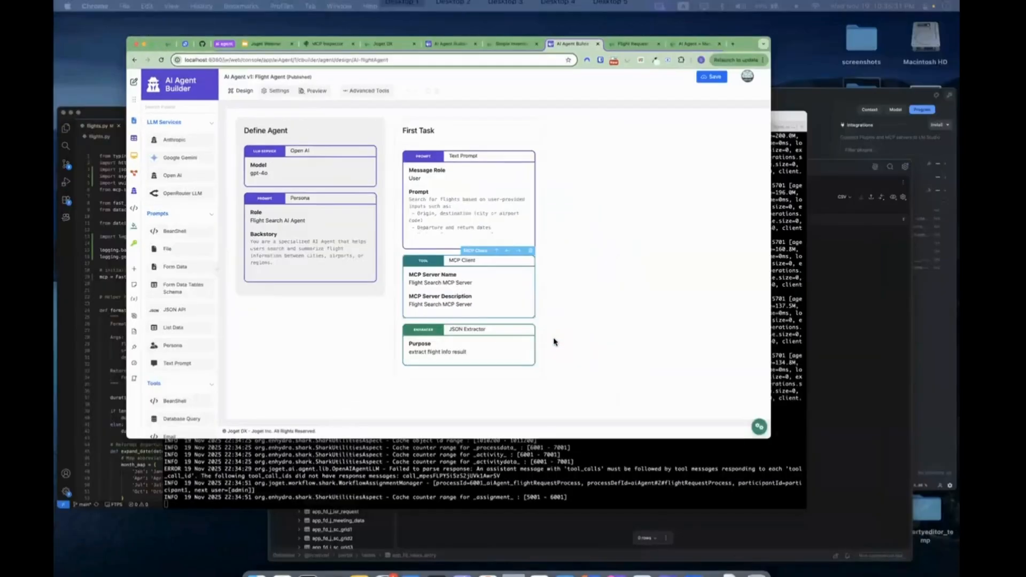
{"action": "left_click", "coordinate": [223, 358]}
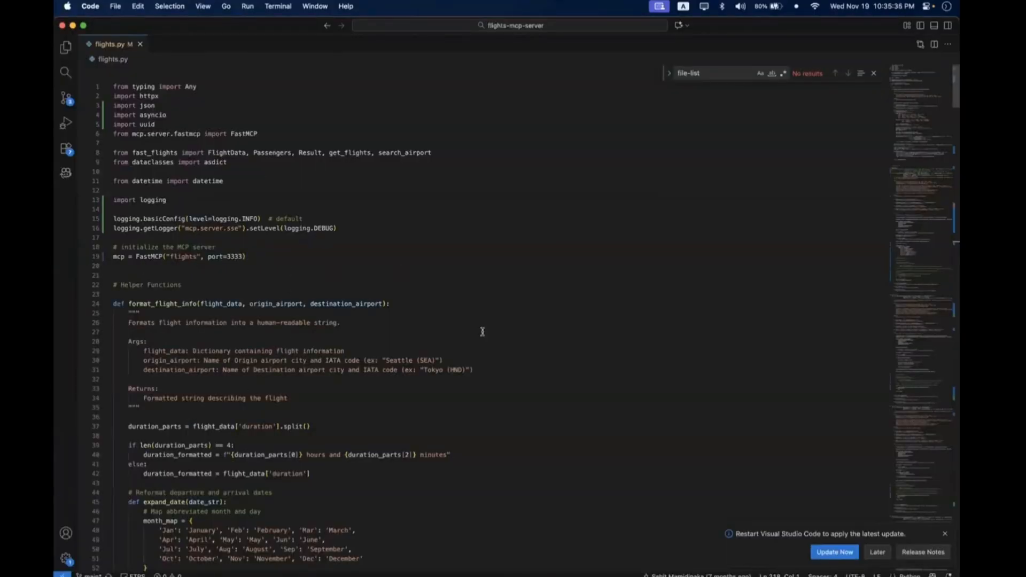
{"action": "key", "text": "ctrl+Up"}
{"action": "left_click", "coordinate": [438, 166]}
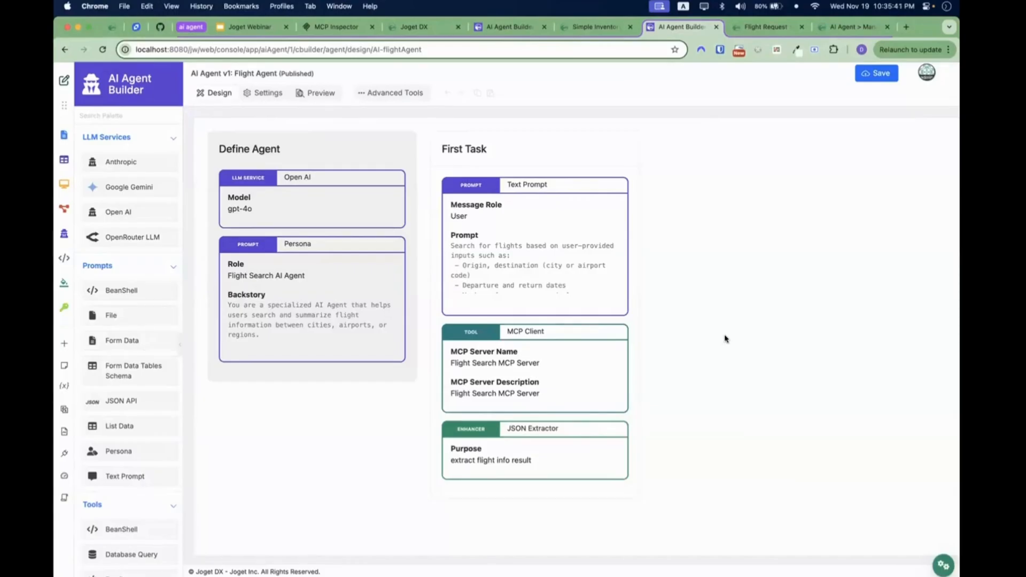
Examine the Flight Agent's MCP Client configuration, including its MCP Server SSE Endpoint, and close it without changes.
{"action": "mouse_move", "coordinate": [528, 346]}
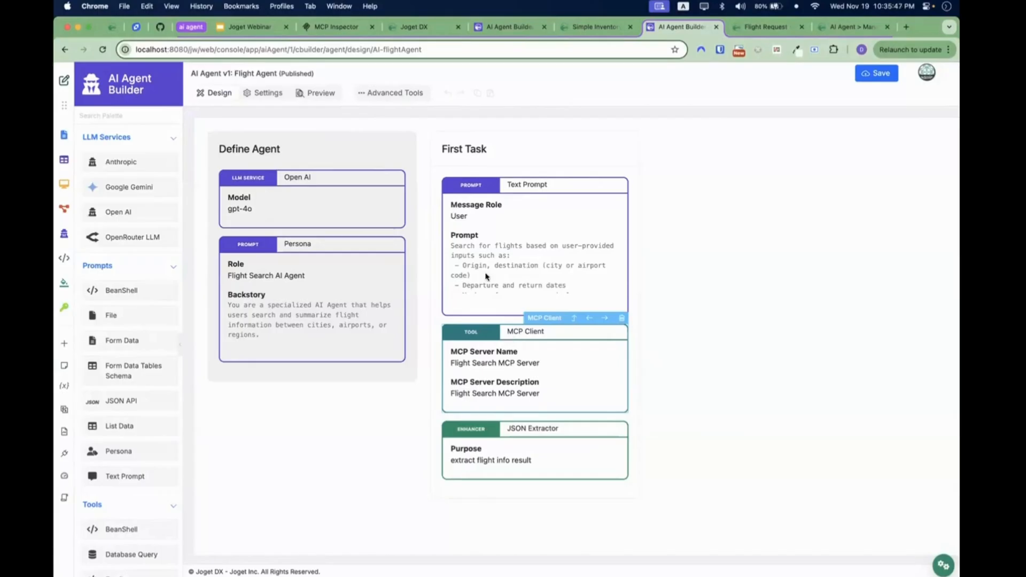
{"action": "left_click", "coordinate": [488, 355]}
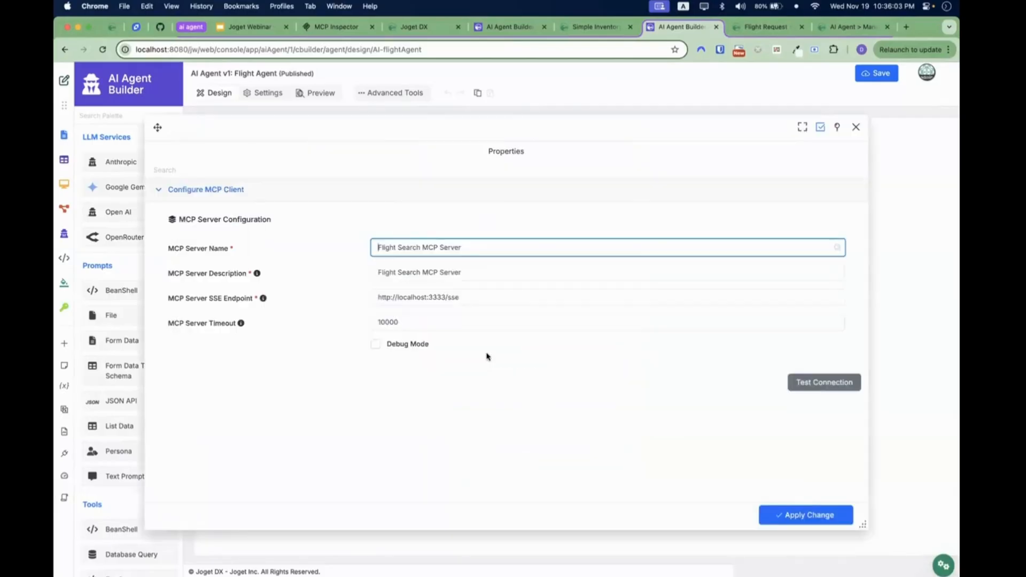
{"action": "left_click_drag", "start_coordinate": [470, 295], "coordinate": [371, 298]}
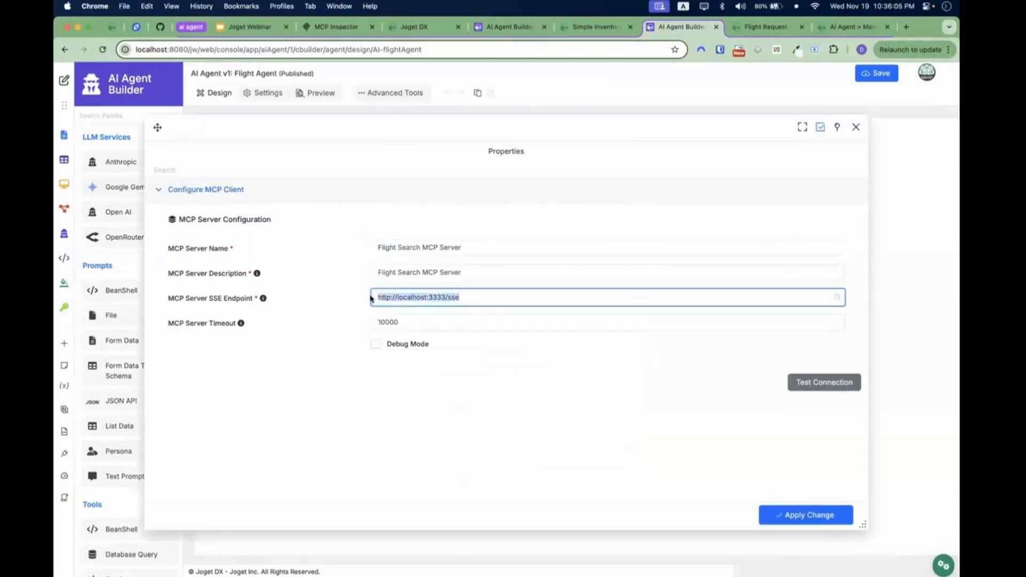
{"action": "left_click", "coordinate": [398, 297]}
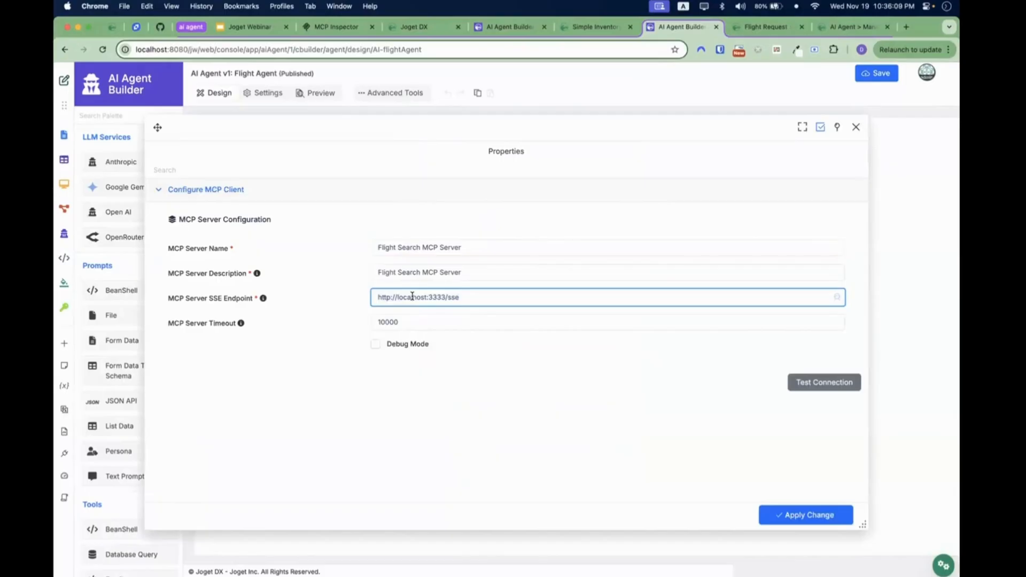
{"action": "left_click", "coordinate": [856, 127]}
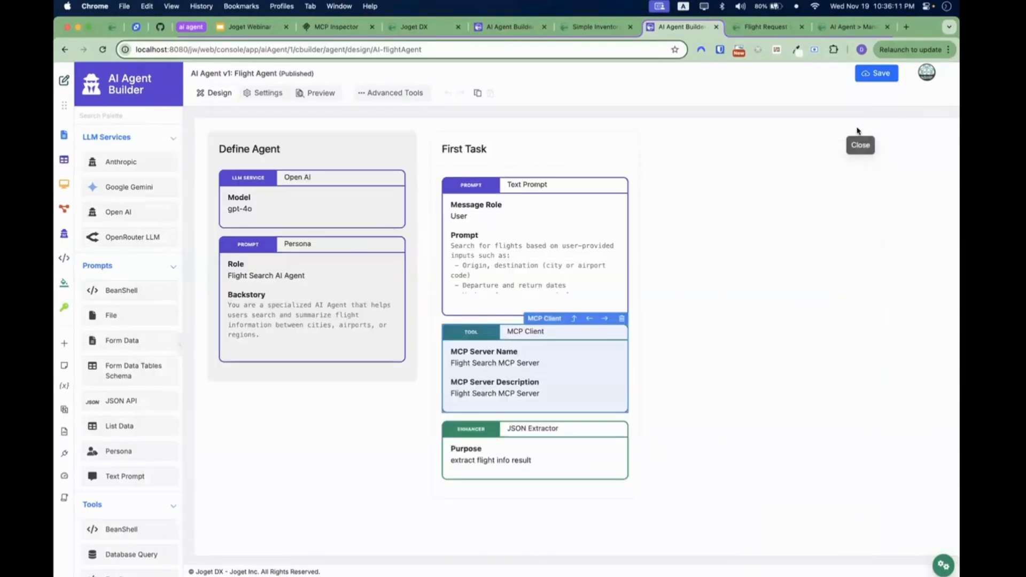
Return to the submitted flight request and check the selection lists for the departure and return flights.
{"action": "left_click", "coordinate": [764, 27]}
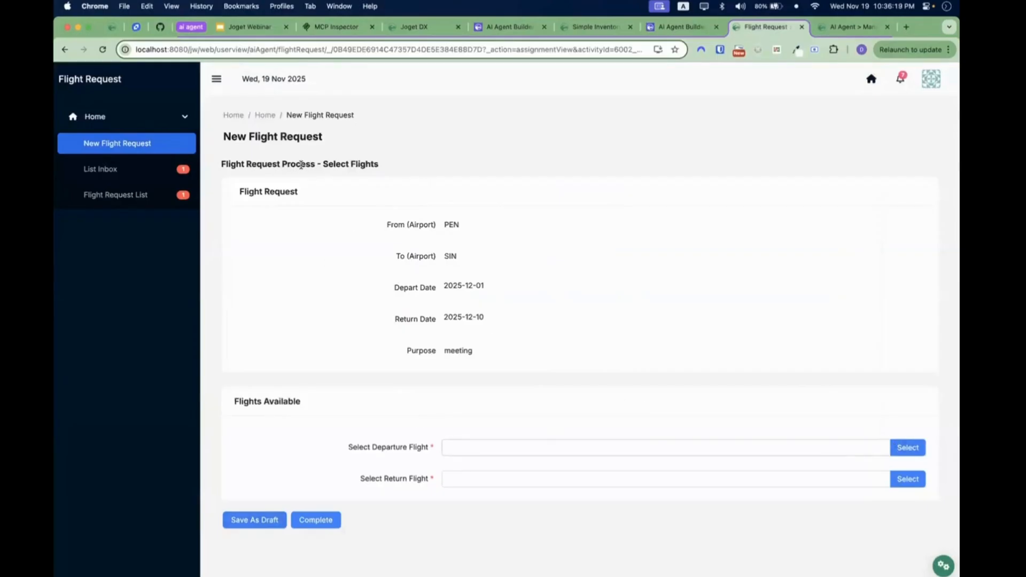
{"action": "left_click", "coordinate": [903, 453]}
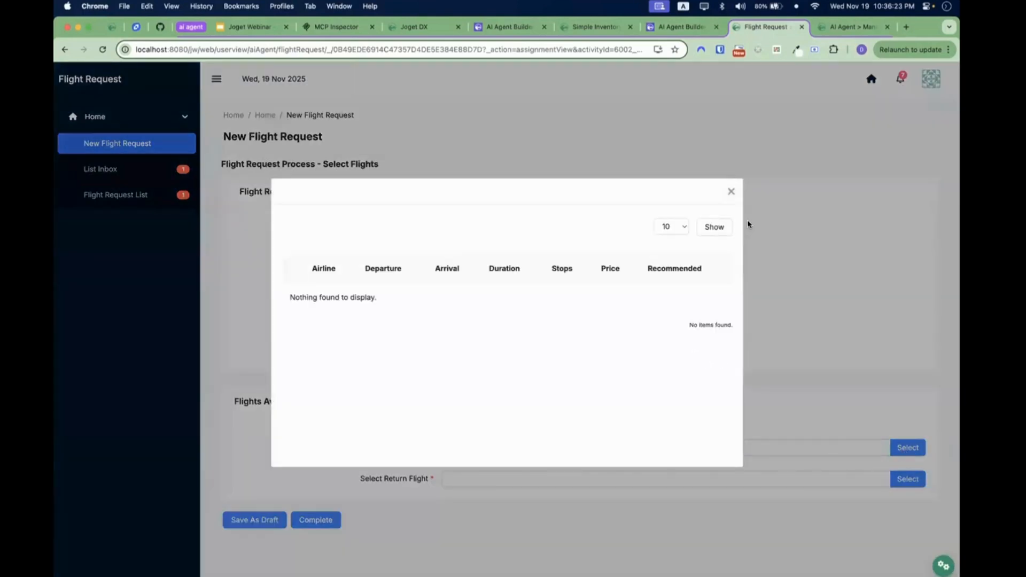
{"action": "left_click", "coordinate": [731, 191]}
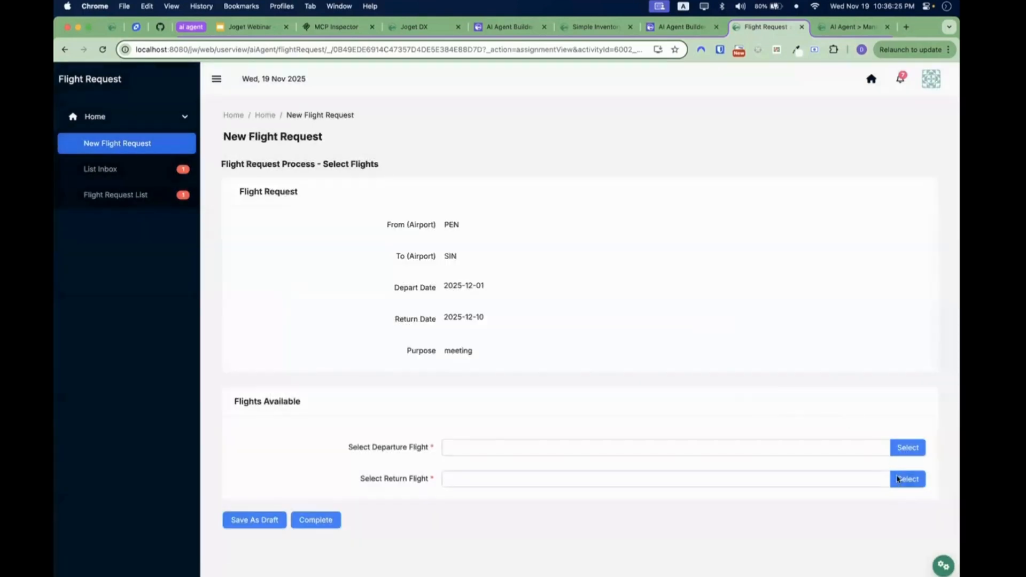
{"action": "left_click", "coordinate": [898, 479]}
{"action": "left_click", "coordinate": [731, 193]}
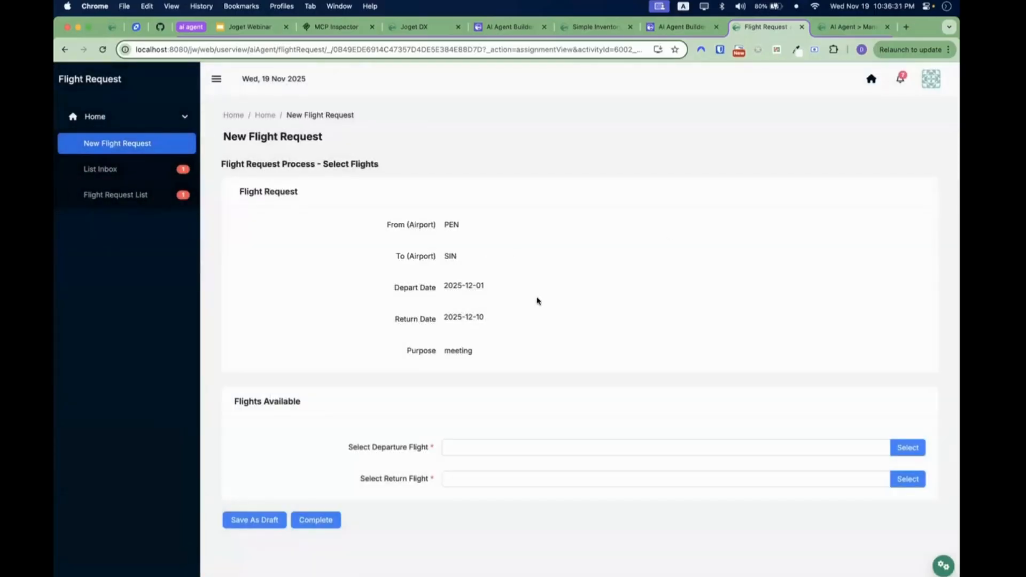
Test-run the Flight Agent in preview with departure airport PEN, arrival airport SIN, departure date 2025-12-01 and return date 2025-12-10.
{"action": "left_click", "coordinate": [677, 31]}
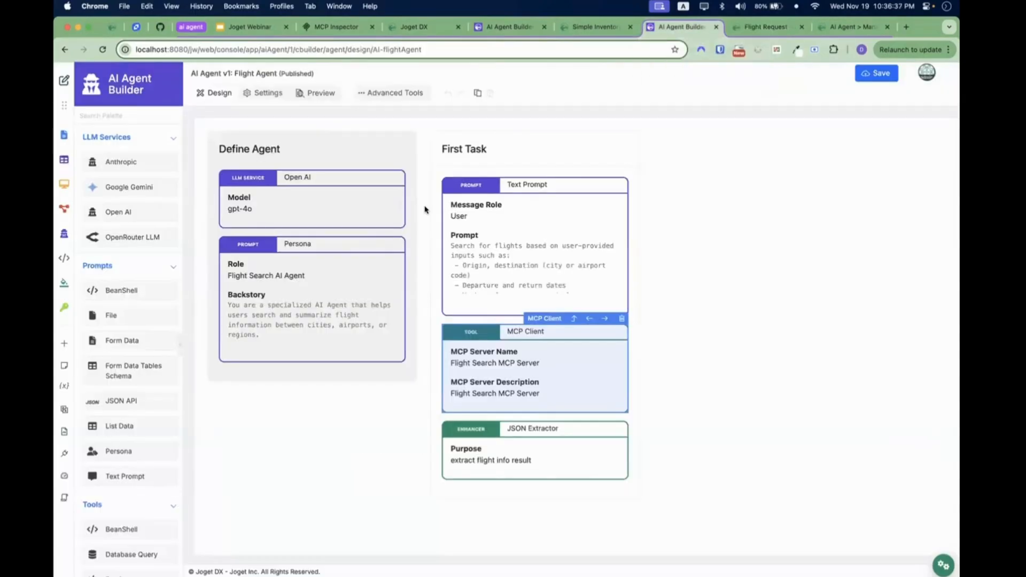
{"action": "left_click", "coordinate": [320, 95]}
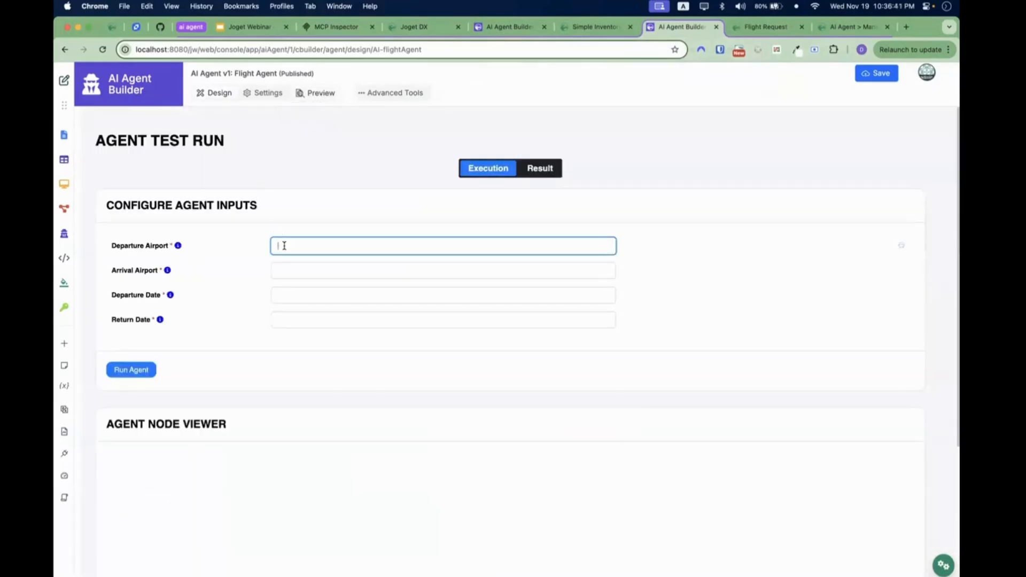
{"action": "type", "text": "PEN"}
{"action": "key", "text": "Tab"}
{"action": "type", "text": "SIN"}
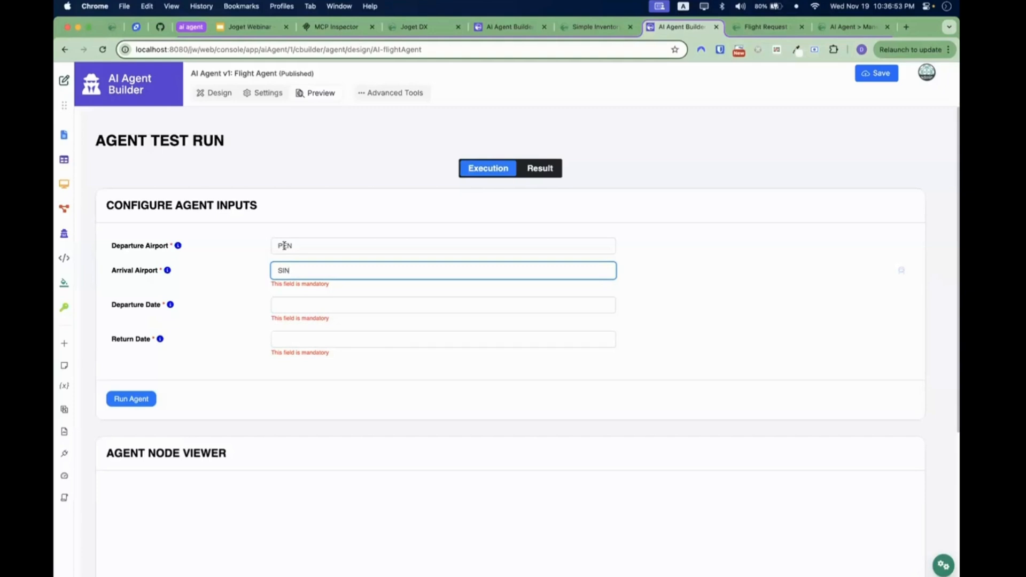
{"action": "key", "text": "Tab"}
{"action": "type", "text": "2025-12-01"}
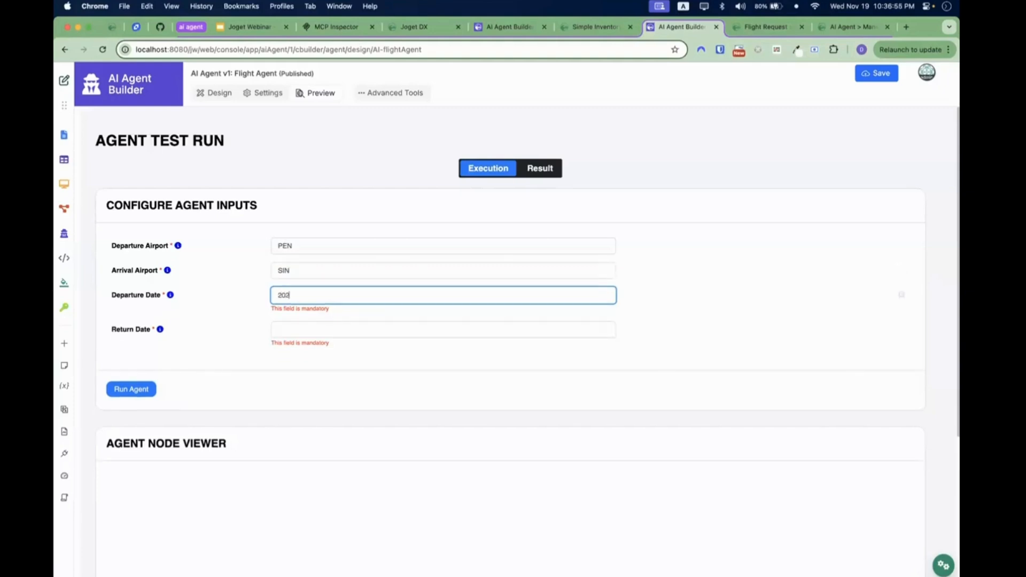
{"action": "key", "text": "Tab"}
{"action": "type", "text": "2025"}
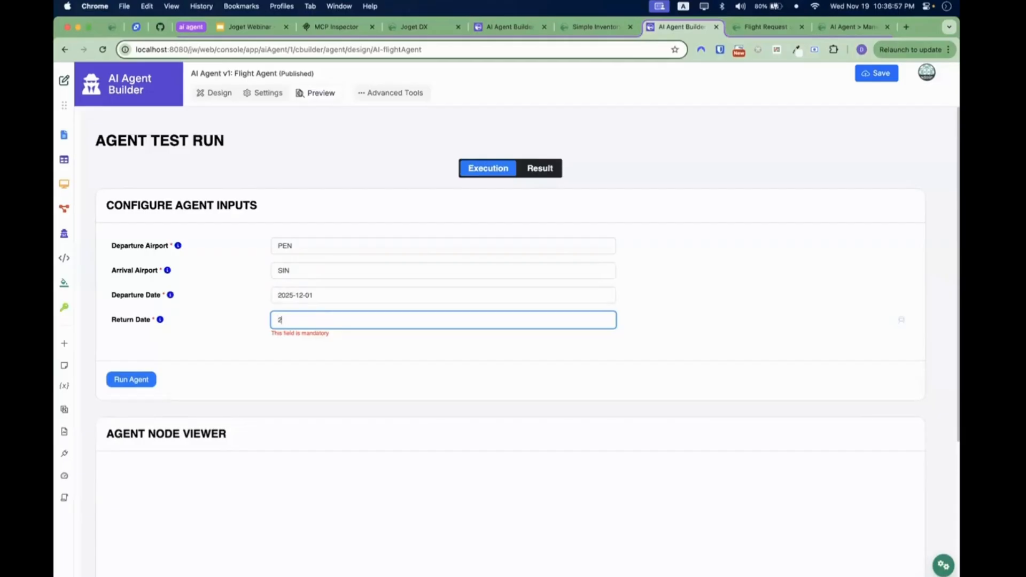
{"action": "type", "text": "-12-10"}
{"action": "left_click", "coordinate": [200, 387]}
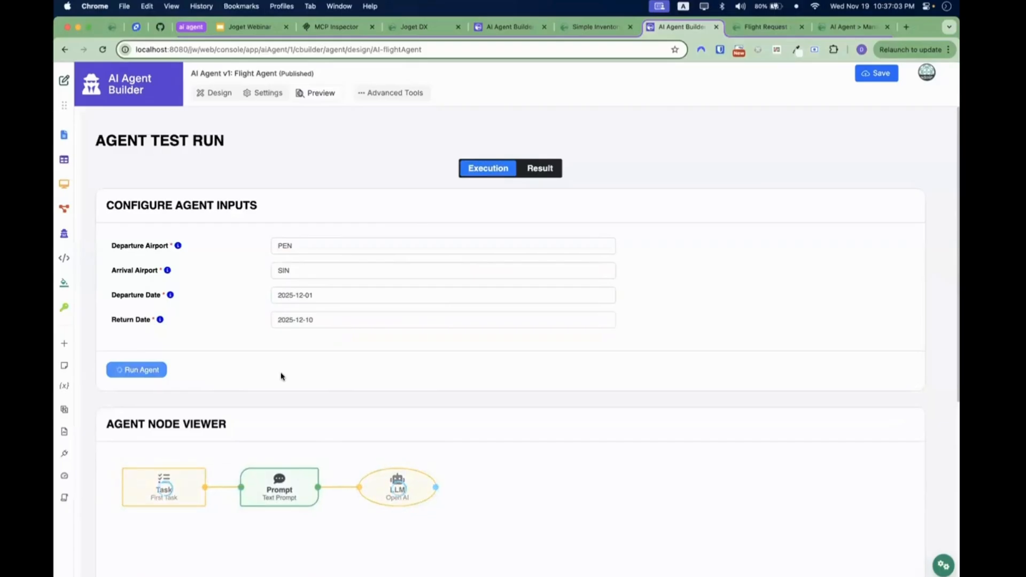
{"action": "scroll", "coordinate": [284, 374], "scroll_direction": "down", "scroll_amount": 3}
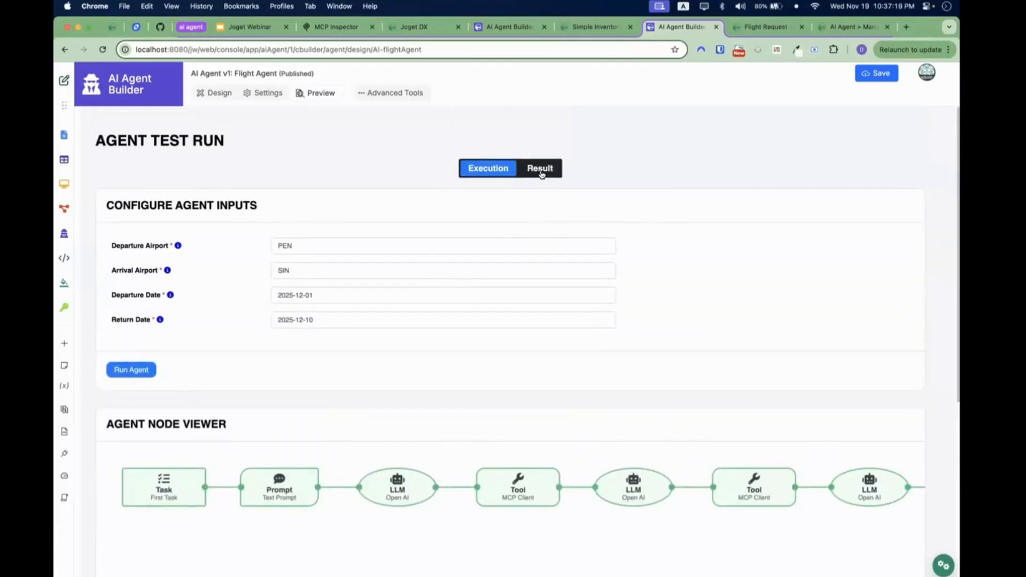
Show the test run's result as pretty-printed JSON and read through the returned flights.
{"action": "left_click", "coordinate": [541, 169]}
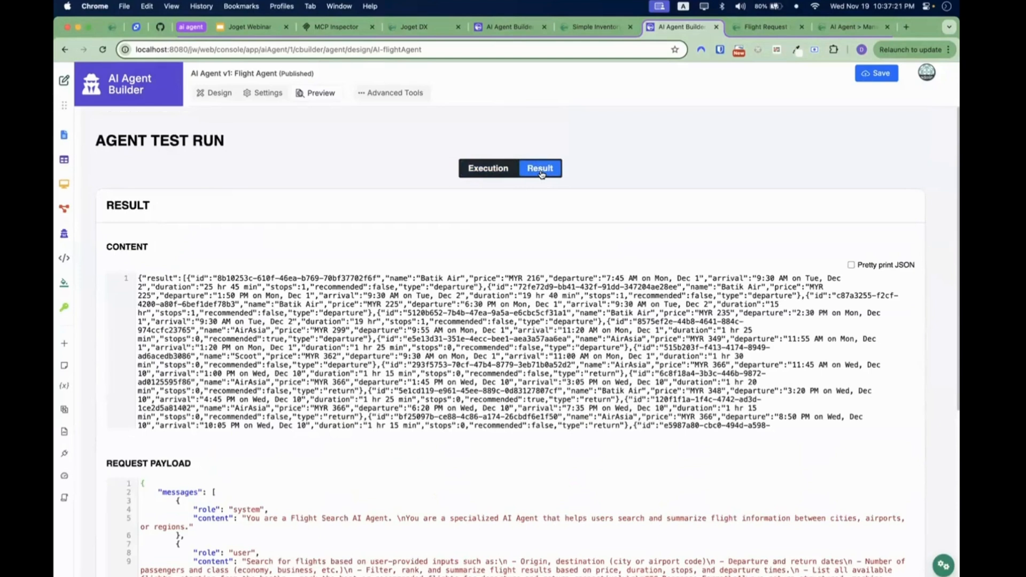
{"action": "left_click", "coordinate": [851, 266]}
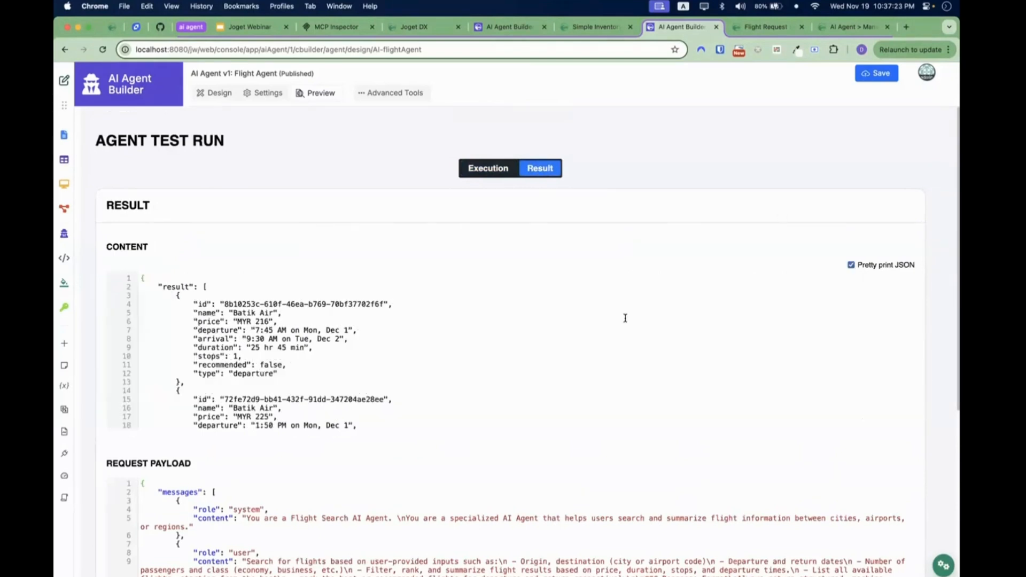
{"action": "scroll", "coordinate": [512, 335], "scroll_direction": "down", "scroll_amount": 10}
{"action": "scroll", "coordinate": [511, 335], "scroll_direction": "down", "scroll_amount": 20}
{"action": "scroll", "coordinate": [511, 335], "scroll_direction": "up", "scroll_amount": 20}
{"action": "scroll", "coordinate": [450, 260], "scroll_direction": "down", "scroll_amount": 10}
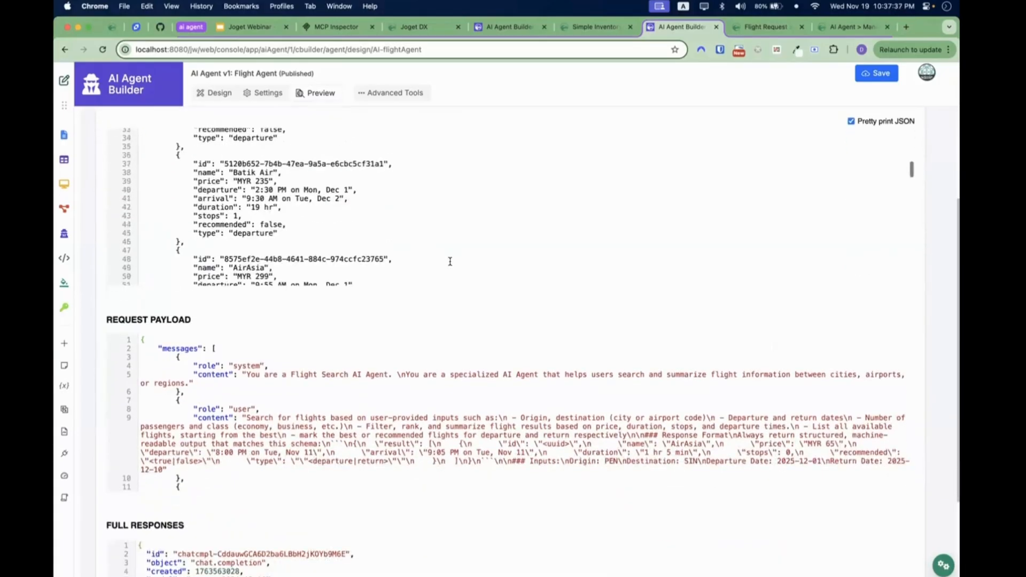
Review the test run's request payload and read the full LLM response through to its end.
{"action": "scroll", "coordinate": [445, 298], "scroll_direction": "down", "scroll_amount": 5}
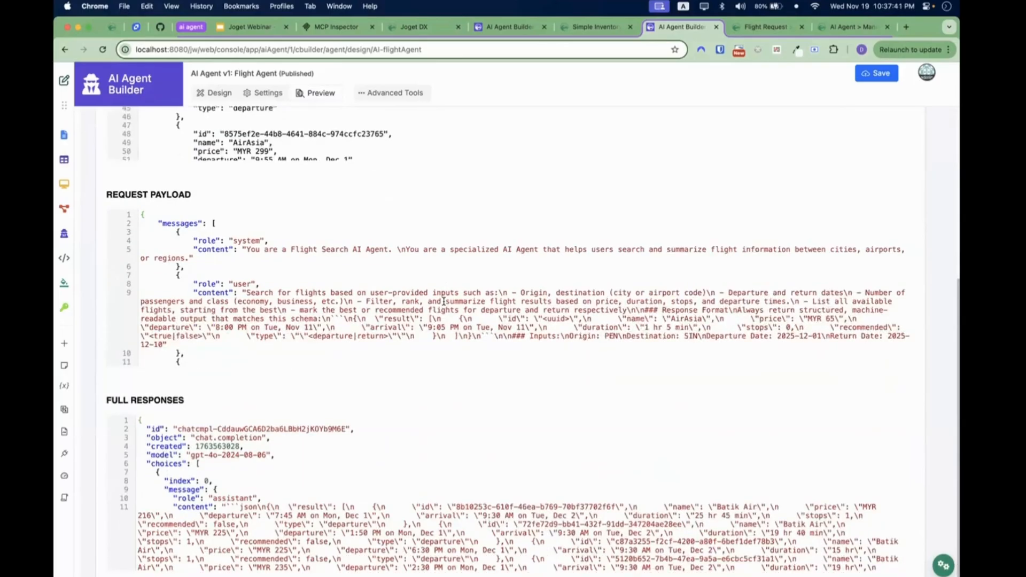
{"action": "scroll", "coordinate": [355, 478], "scroll_direction": "down", "scroll_amount": 5}
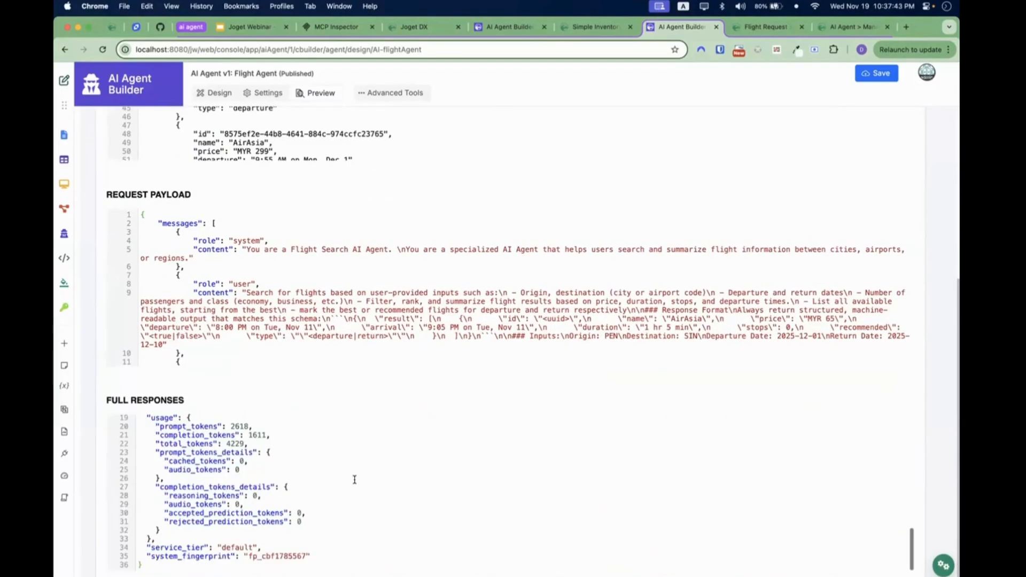
{"action": "scroll", "coordinate": [331, 459], "scroll_direction": "up", "scroll_amount": 4}
{"action": "scroll", "coordinate": [321, 460], "scroll_direction": "down", "scroll_amount": 2}
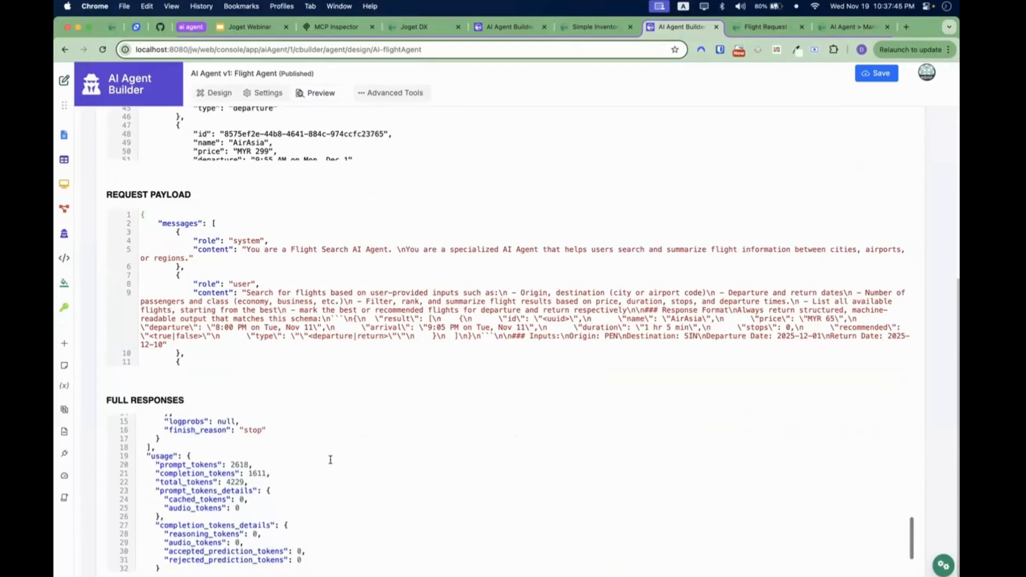
{"action": "scroll", "coordinate": [149, 419], "scroll_direction": "down", "scroll_amount": 1}
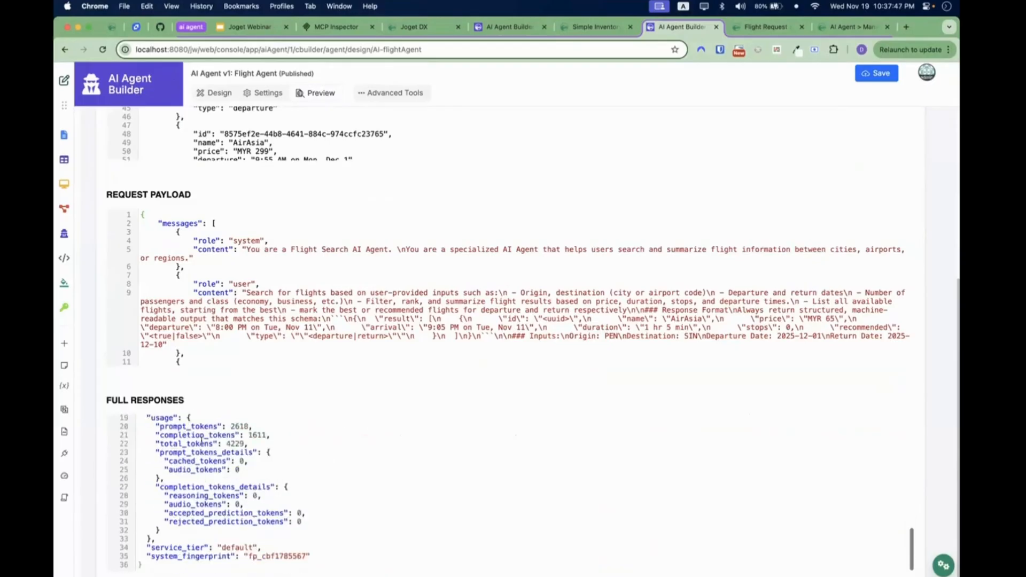
Examine the token usage in the full response, highlighting the prompt, total and cached token entries.
{"action": "left_click_drag", "start_coordinate": [147, 418], "coordinate": [241, 462]}
{"action": "left_click", "coordinate": [286, 463]}
{"action": "scroll", "coordinate": [182, 460], "scroll_direction": "up", "scroll_amount": 1}
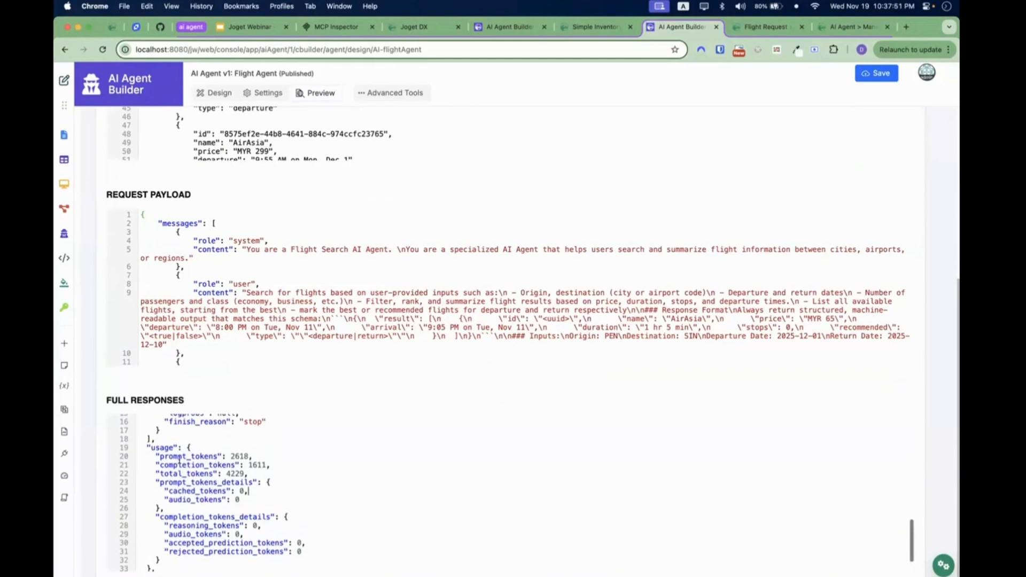
{"action": "left_click_drag", "start_coordinate": [147, 447], "coordinate": [232, 508]}
{"action": "left_click", "coordinate": [202, 463]}
{"action": "double_click", "coordinate": [201, 456]}
{"action": "double_click", "coordinate": [206, 474]}
{"action": "left_click", "coordinate": [268, 497]}
{"action": "double_click", "coordinate": [208, 490]}
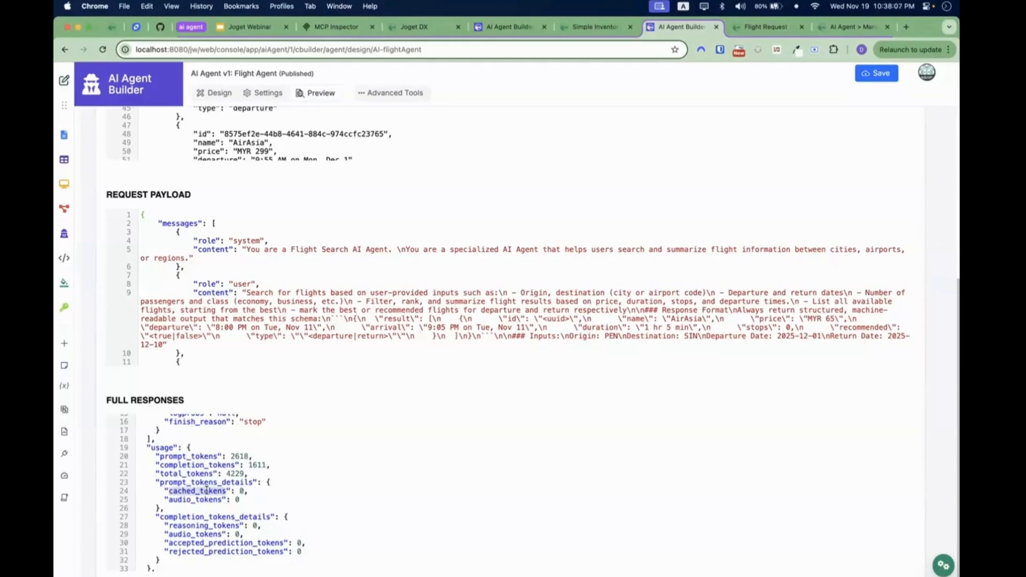
{"action": "left_click", "coordinate": [281, 488]}
{"action": "scroll", "coordinate": [309, 484], "scroll_direction": "up", "scroll_amount": 3}
{"action": "scroll", "coordinate": [310, 483], "scroll_direction": "down", "scroll_amount": 1}
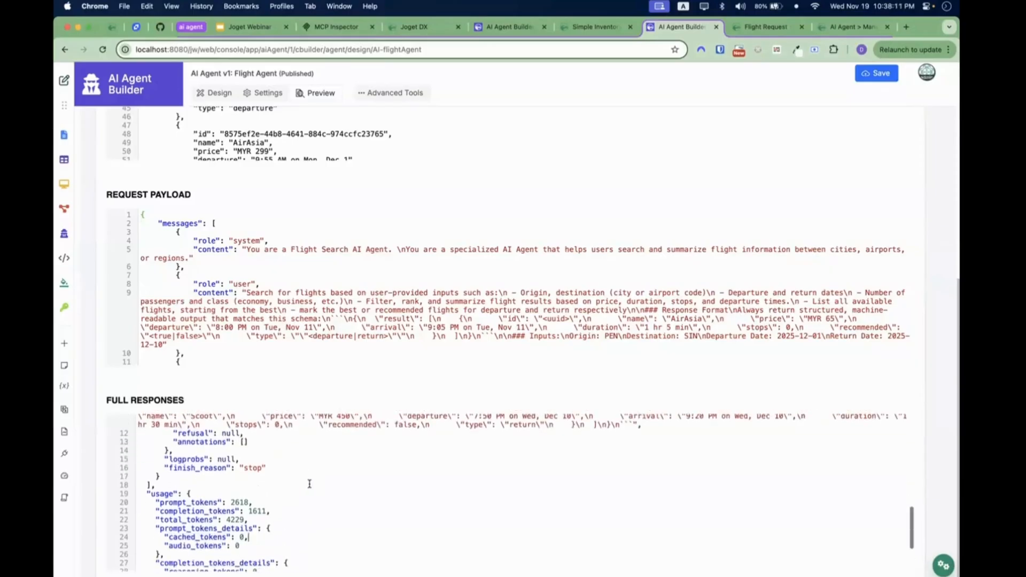
{"action": "scroll", "coordinate": [309, 484], "scroll_direction": "down", "scroll_amount": 1}
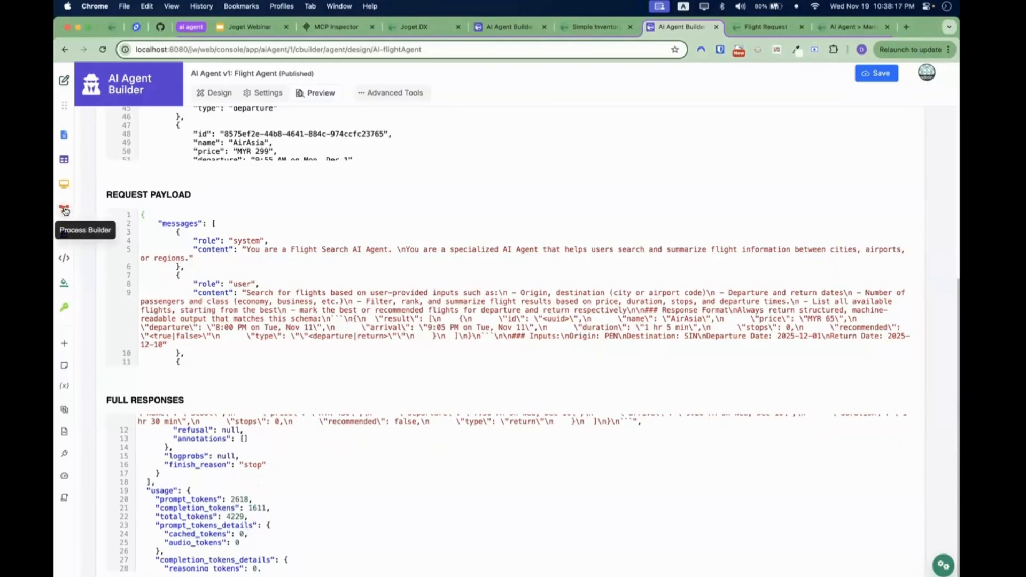
Open the Flight Request Process in the Process Builder and look at its AI Agent tool.
{"action": "left_click", "coordinate": [65, 209]}
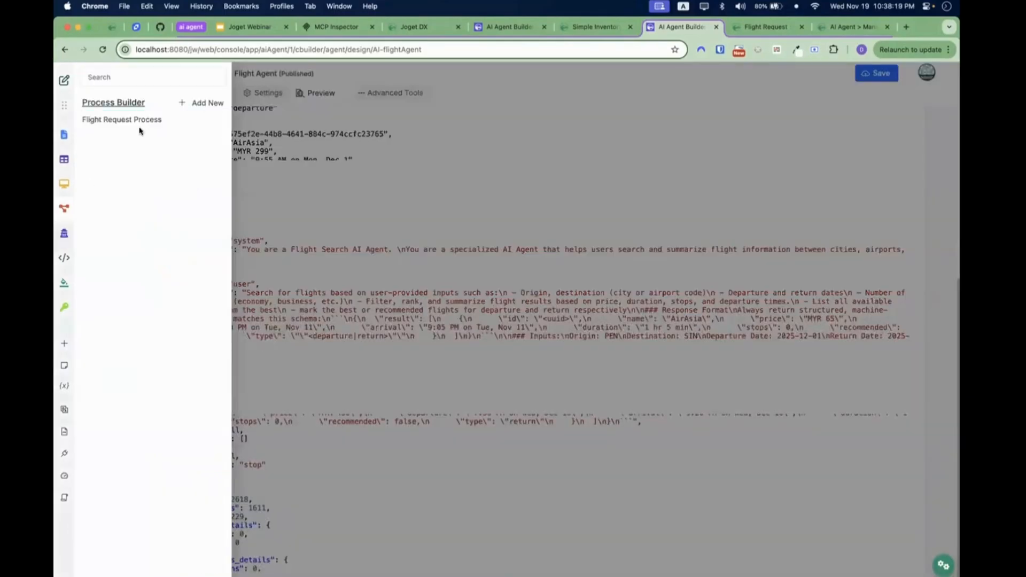
{"action": "left_click", "coordinate": [144, 120]}
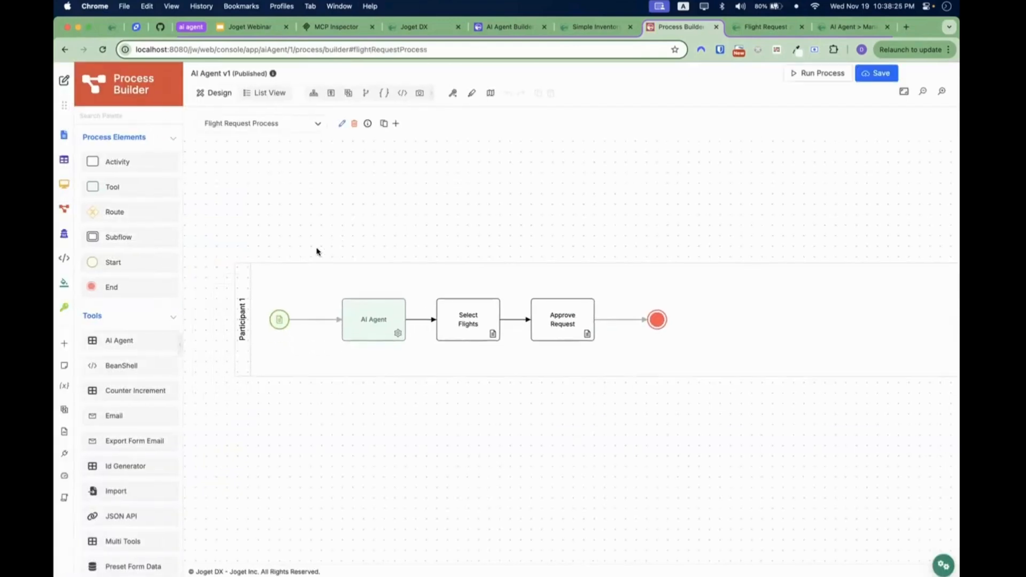
{"action": "left_click", "coordinate": [367, 316]}
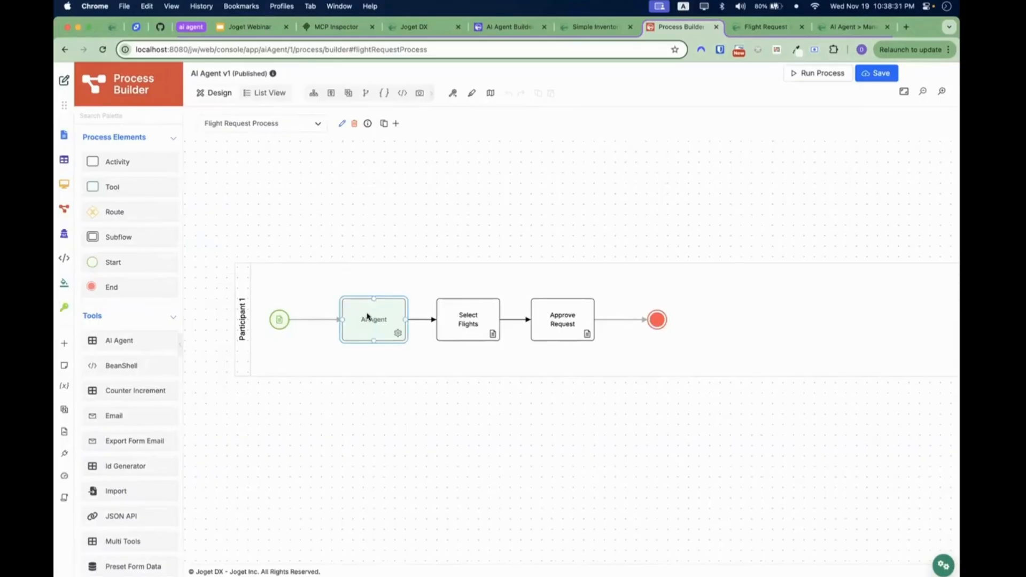
{"action": "left_click", "coordinate": [321, 328]}
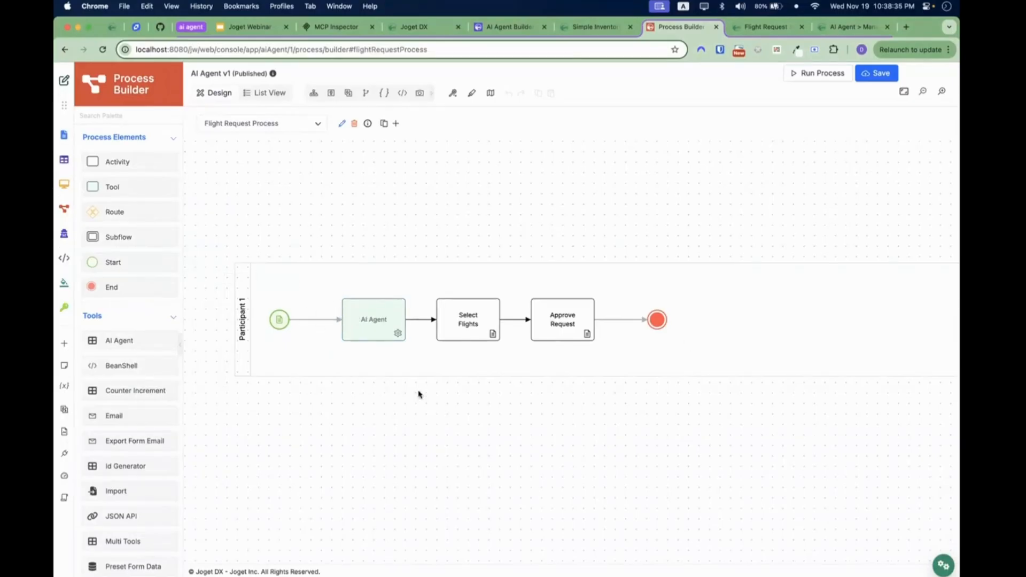
Inspect the start node's form mapping in the Flight Request Process and close the mapping without changes.
{"action": "left_click", "coordinate": [279, 320]}
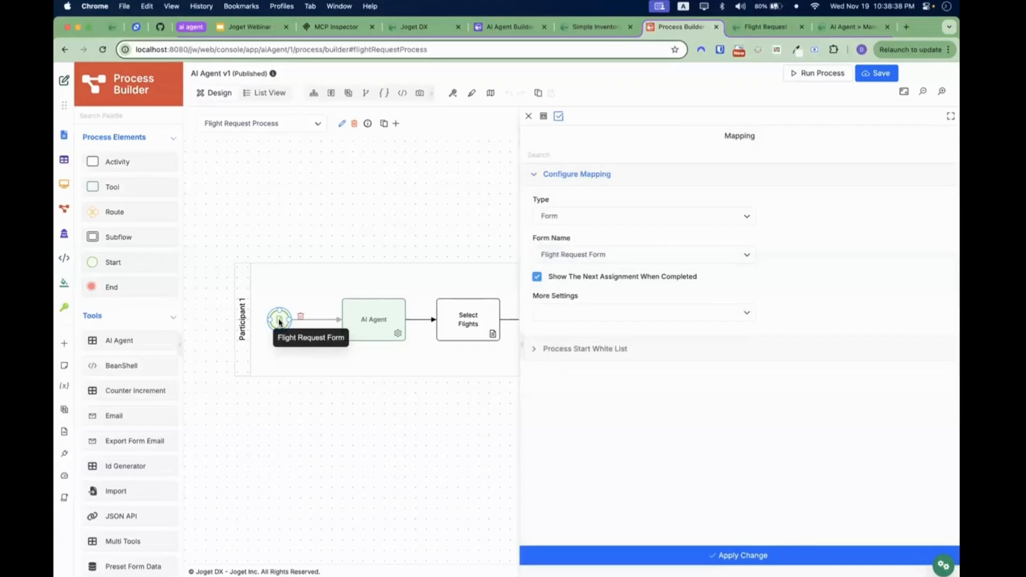
{"action": "left_click", "coordinate": [300, 429]}
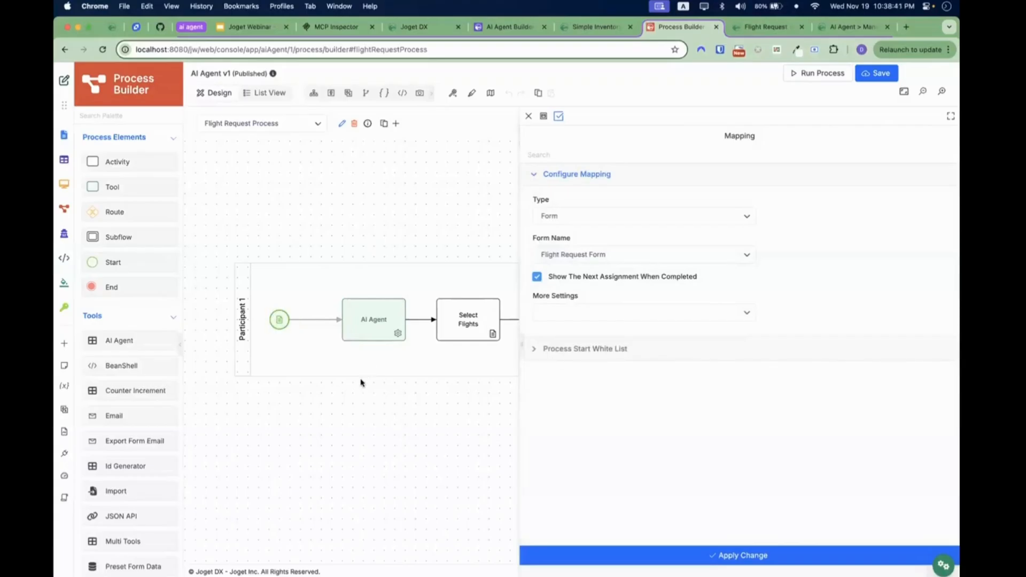
{"action": "left_click", "coordinate": [372, 321]}
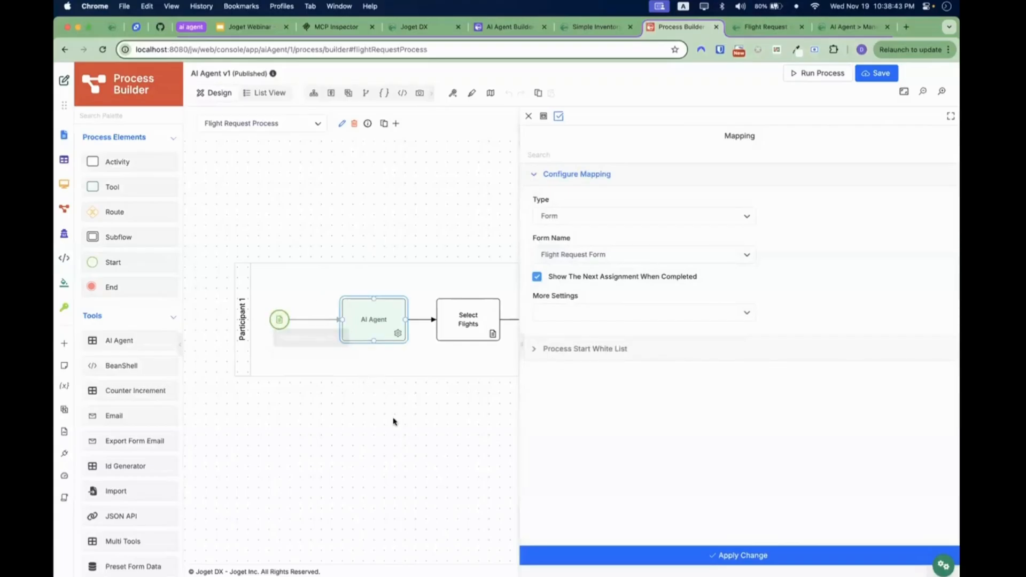
{"action": "left_click", "coordinate": [528, 116]}
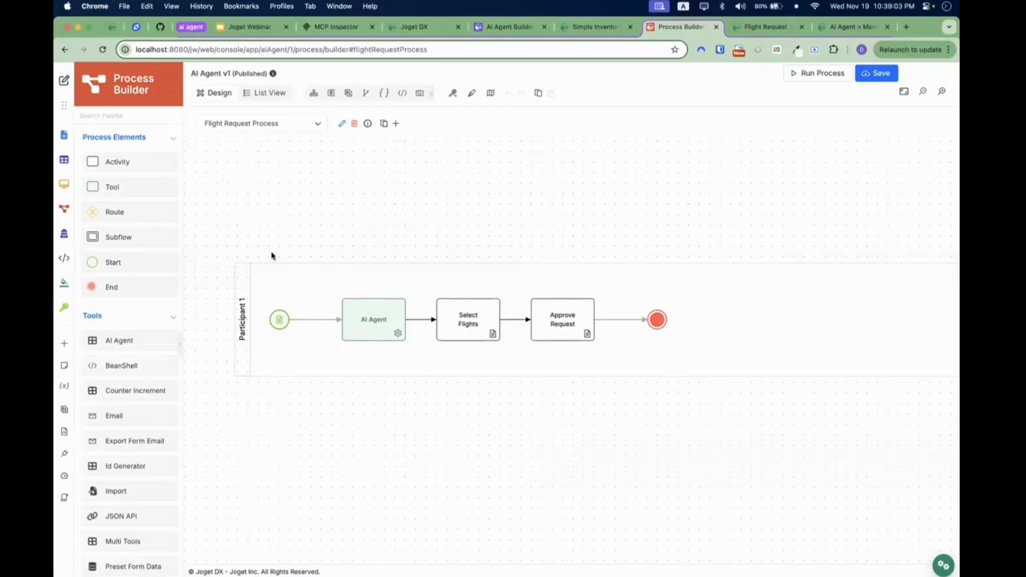
Start a new flight request with KUL as the origin airport and SIN as the destination airport.
{"action": "left_click", "coordinate": [748, 34]}
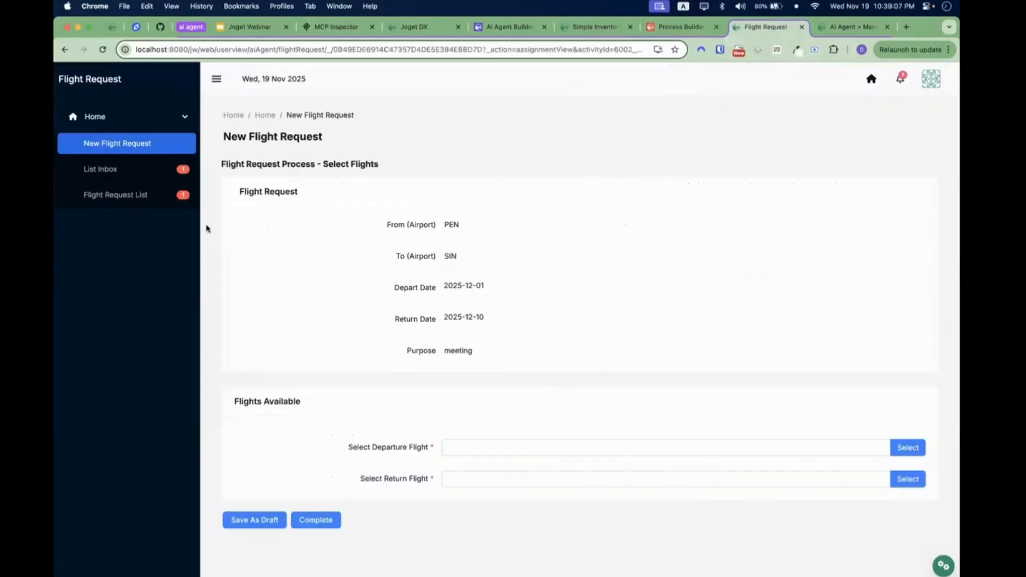
{"action": "left_click", "coordinate": [147, 143]}
{"action": "type", "text": "KUL"}
{"action": "key", "text": "Tab"}
{"action": "type", "text": "SIN"}
{"action": "key", "text": "Tab"}
Set the request's depart date to 2025-12-01, return date to 2025-12-10 and purpose to "meeting".
{"action": "left_click", "coordinate": [529, 287]}
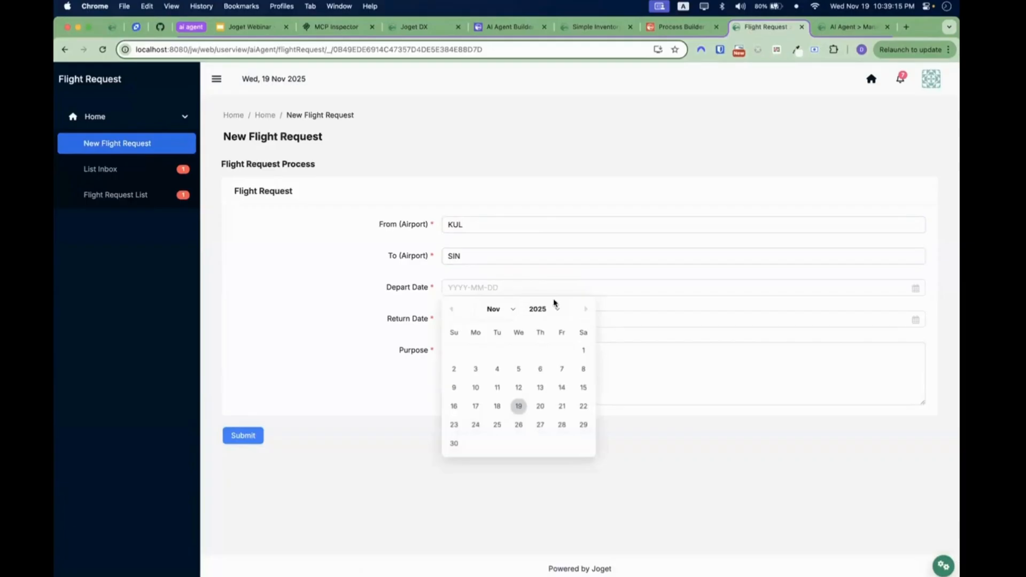
{"action": "left_click", "coordinate": [586, 309]}
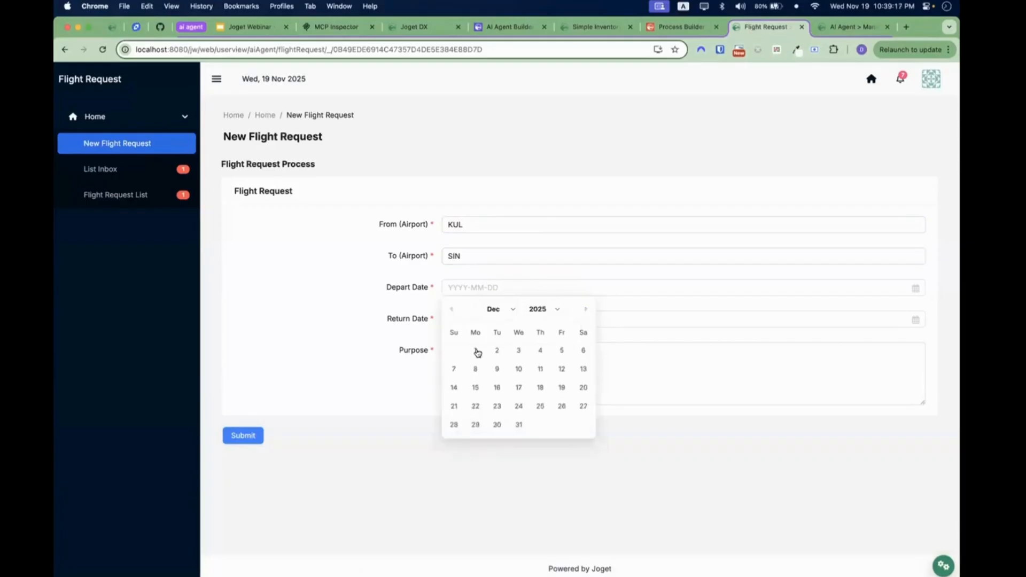
{"action": "left_click", "coordinate": [475, 350]}
{"action": "left_click", "coordinate": [503, 327]}
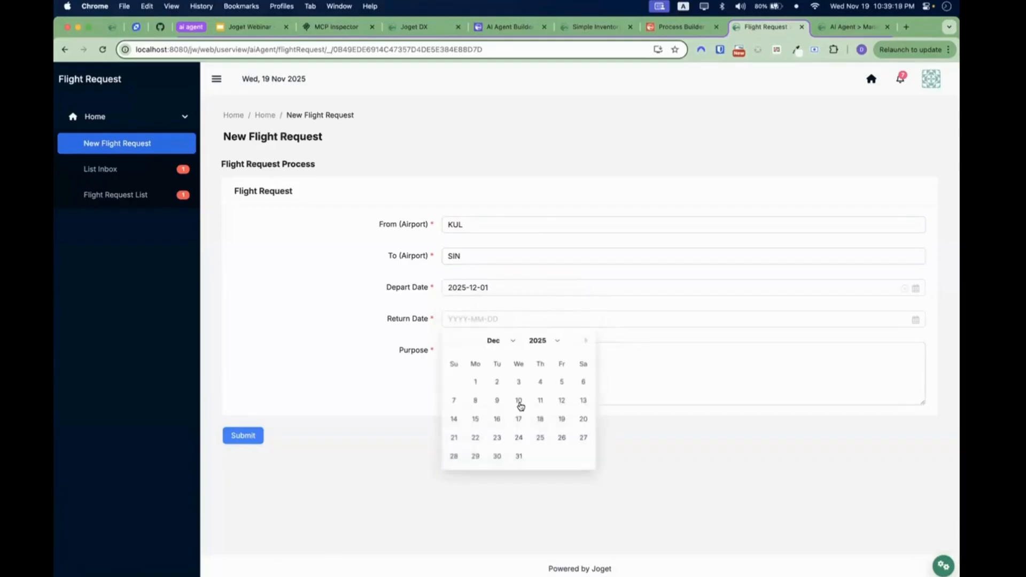
{"action": "left_click", "coordinate": [520, 403]}
{"action": "left_click", "coordinate": [525, 365]}
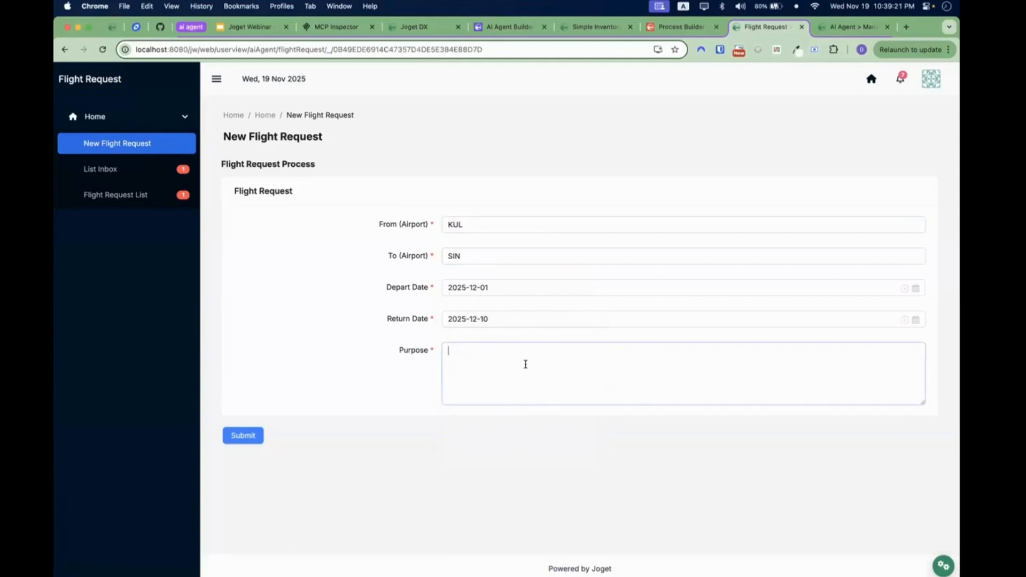
{"action": "type", "text": "meeting"}
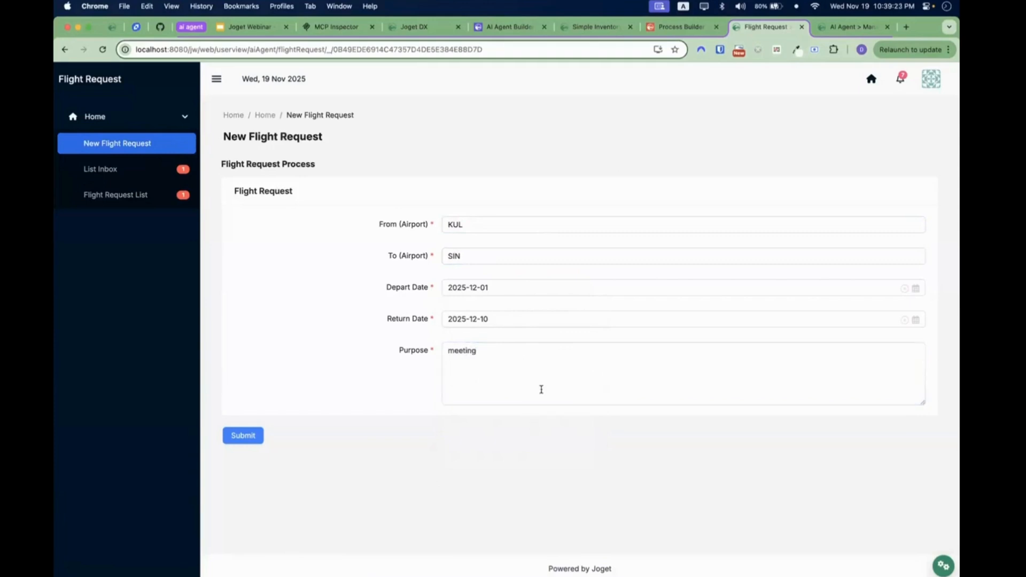
Open the Flight Agent in the AI Agent Builder from the process design.
{"action": "left_click", "coordinate": [663, 27]}
{"action": "left_click", "coordinate": [64, 255]}
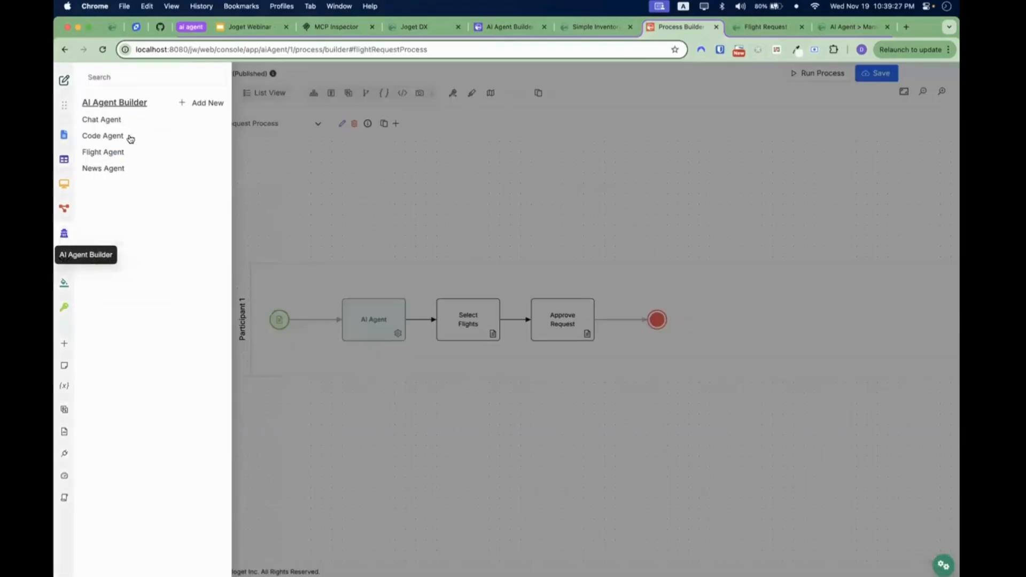
{"action": "left_click", "coordinate": [128, 137]}
{"action": "left_click", "coordinate": [119, 153]}
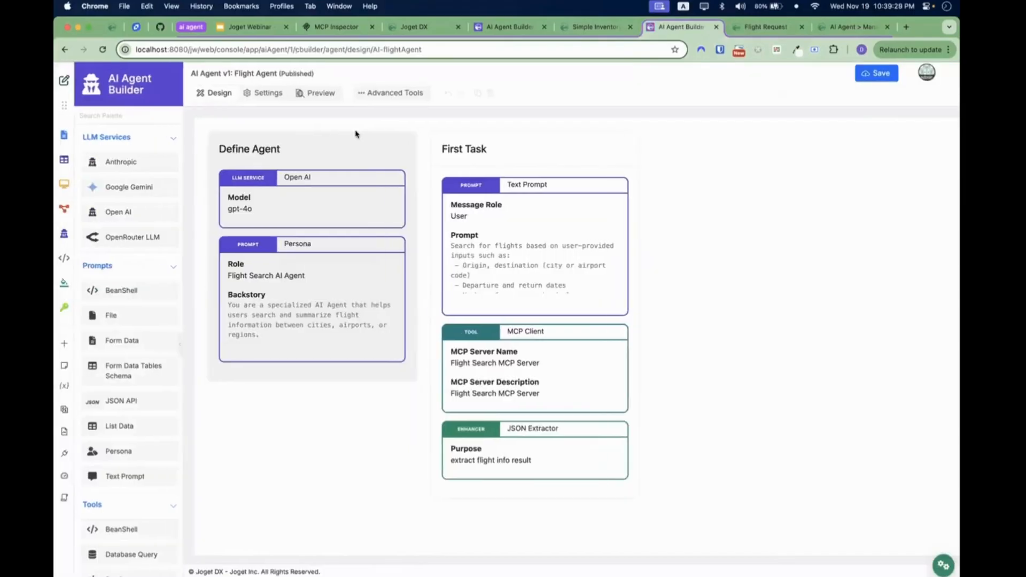
Enable Debug Mode in the Flight Agent's properties and save the agent.
{"action": "left_click", "coordinate": [327, 98]}
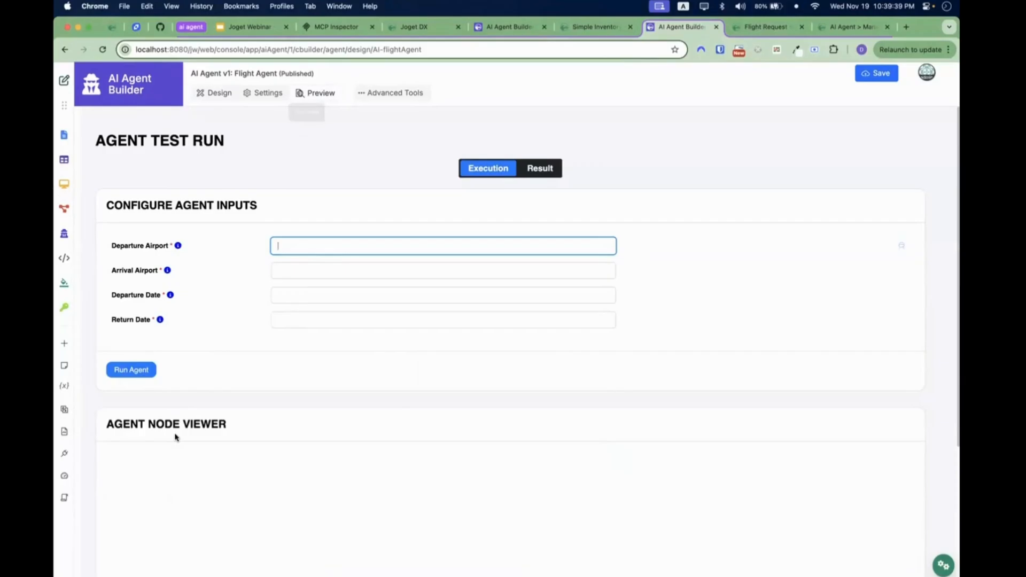
{"action": "left_click", "coordinate": [268, 99]}
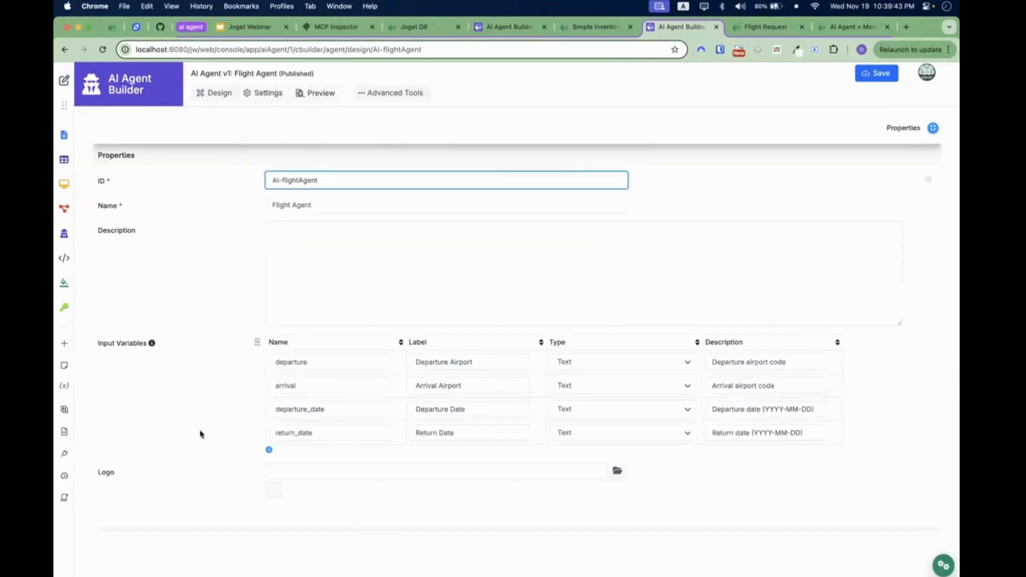
{"action": "scroll", "coordinate": [200, 434], "scroll_direction": "down", "scroll_amount": 3}
{"action": "left_click", "coordinate": [270, 426]}
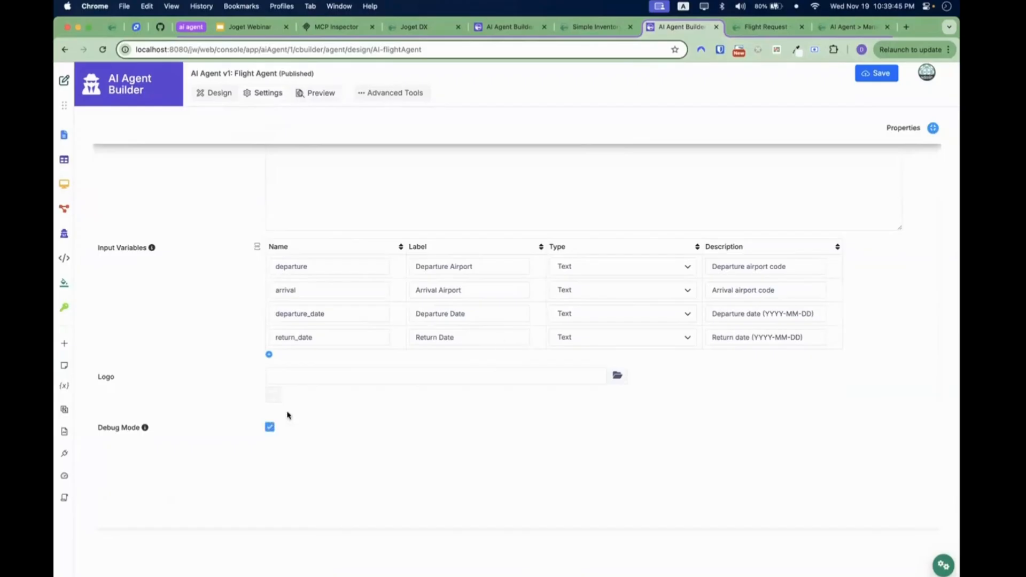
{"action": "left_click", "coordinate": [878, 75]}
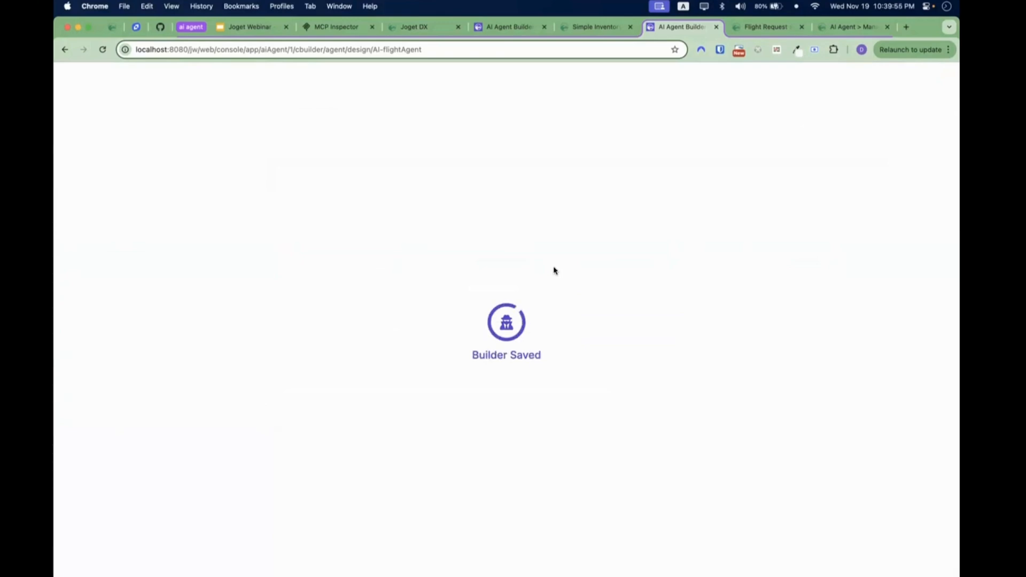
Switch to Terminal, clear the Joget server log output, and return to the browser.
{"action": "key", "text": "ctrl+Up"}
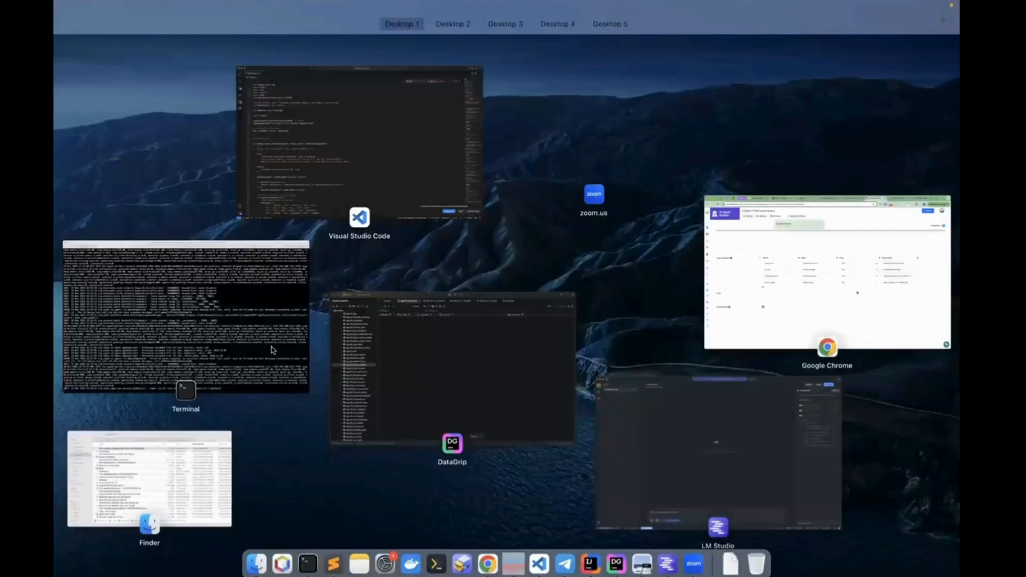
{"action": "left_click", "coordinate": [238, 336]}
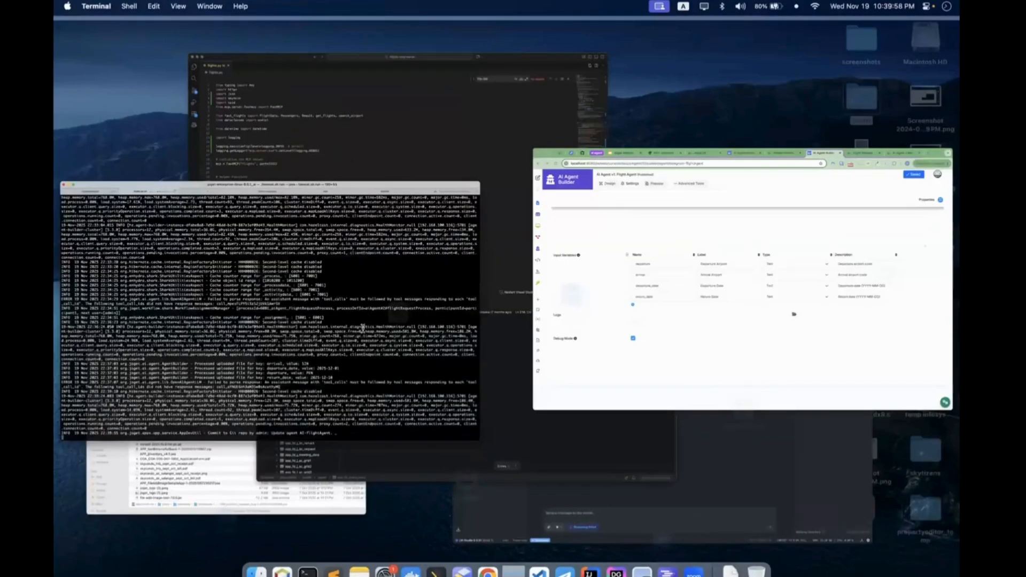
{"action": "left_click", "coordinate": [362, 327]}
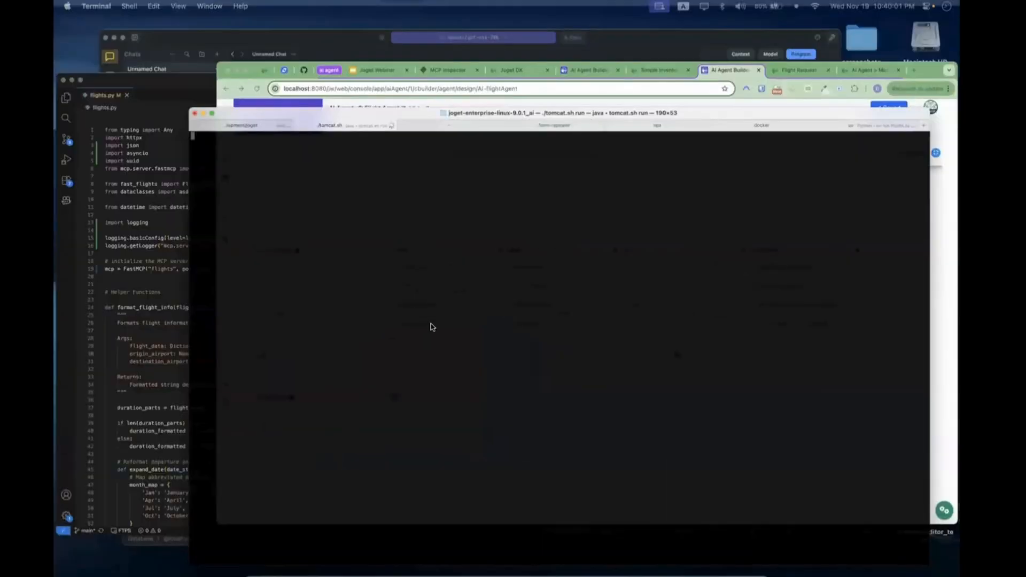
{"action": "key", "text": "ctrl+Up"}
{"action": "left_click", "coordinate": [797, 275]}
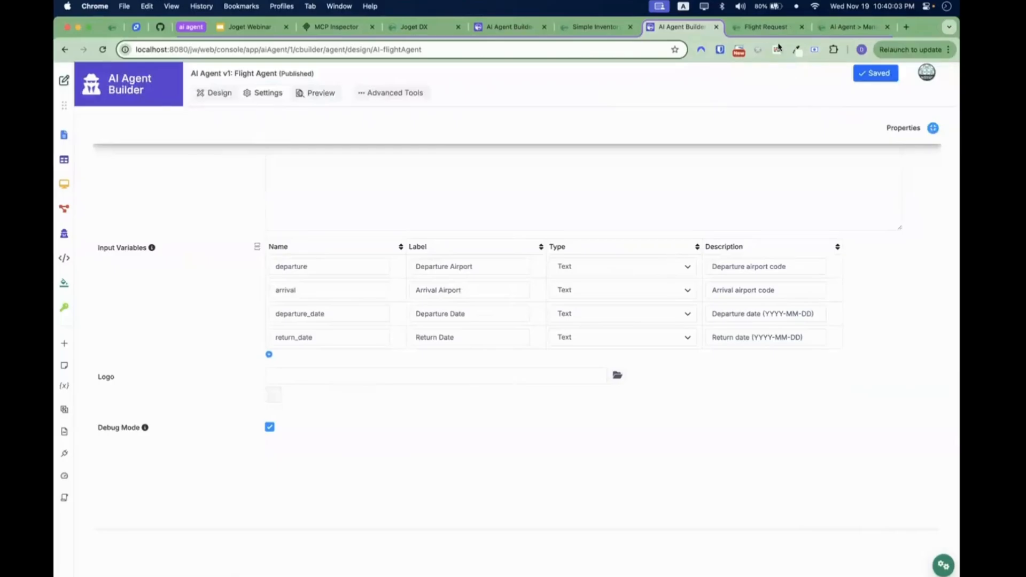
Submit the prepared KUL to SIN flight request and switch to Terminal to follow the server log.
{"action": "left_click", "coordinate": [770, 28]}
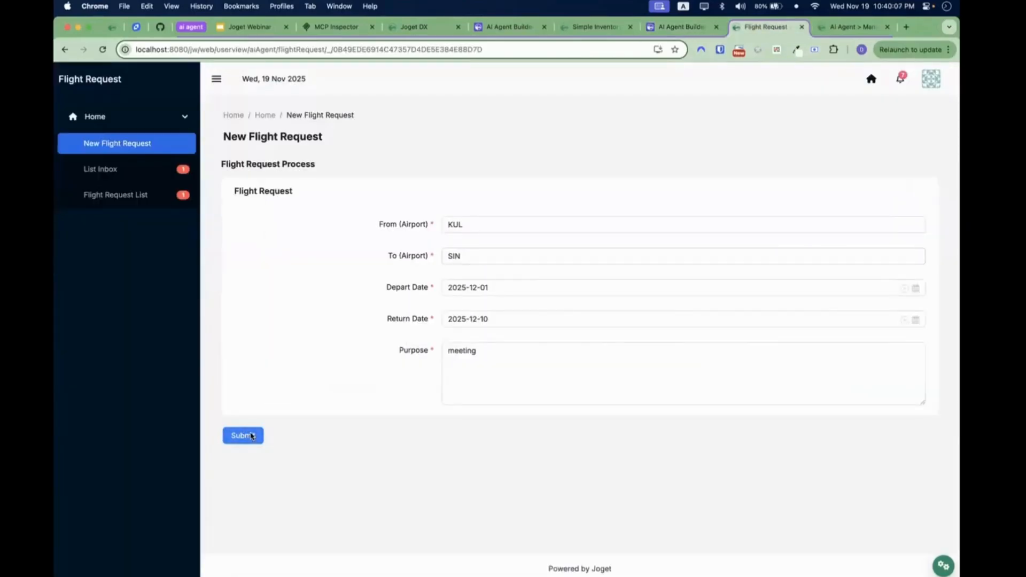
{"action": "left_click", "coordinate": [252, 436]}
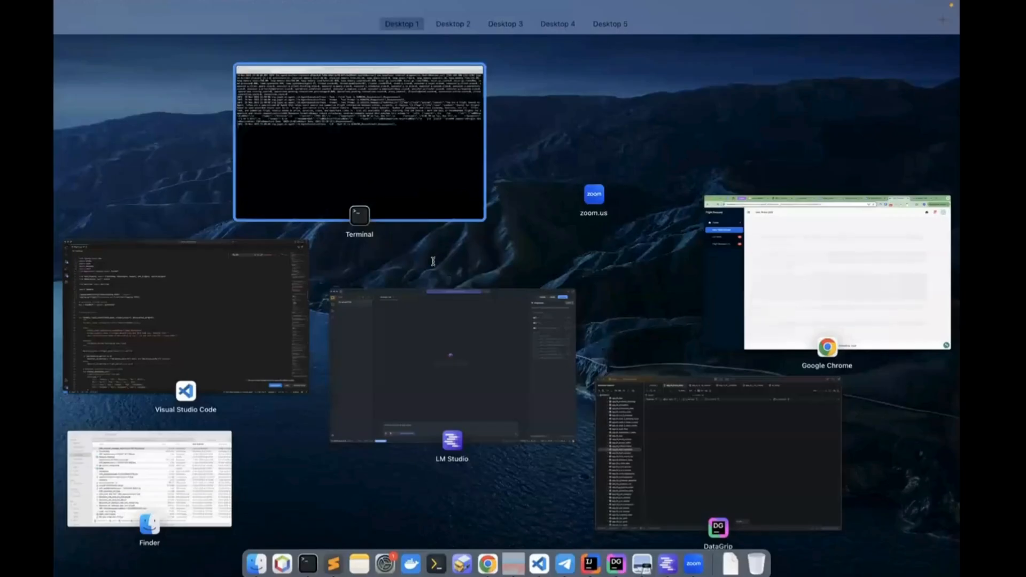
{"action": "left_click", "coordinate": [428, 208]}
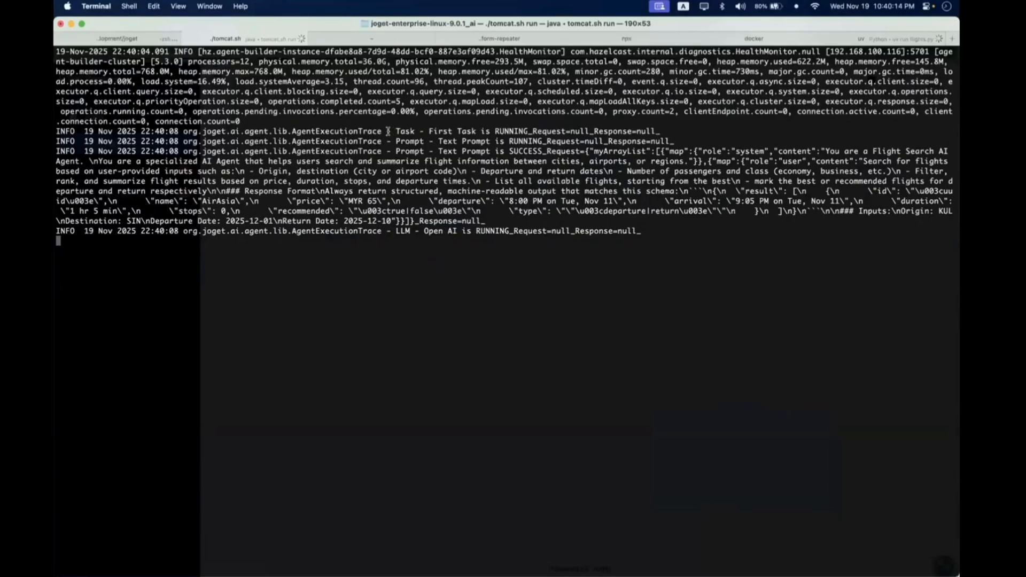
Read the agent execution trace in the log, highlighting the First Task entry and the MCP Client flight results, through to the final LLM response.
{"action": "left_click_drag", "start_coordinate": [393, 131], "coordinate": [483, 132]}
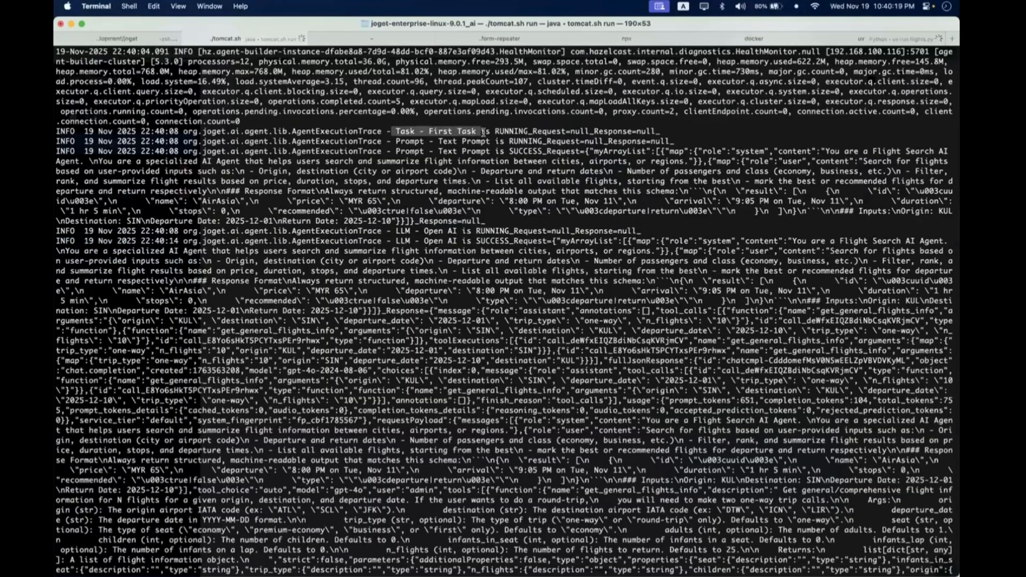
{"action": "left_click", "coordinate": [496, 141]}
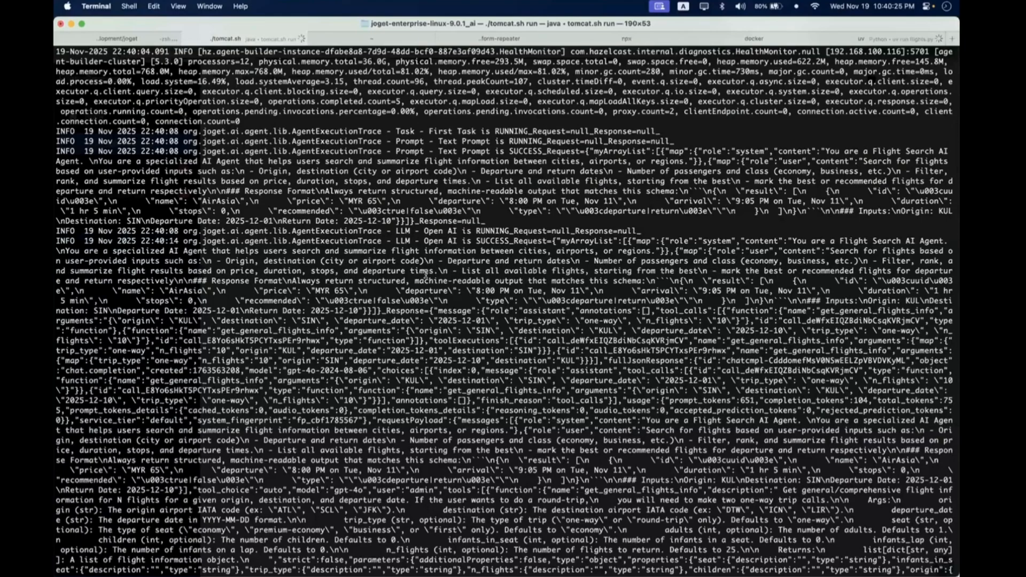
{"action": "scroll", "coordinate": [426, 257], "scroll_direction": "down", "scroll_amount": 2}
{"action": "scroll", "coordinate": [465, 315], "scroll_direction": "down", "scroll_amount": 10}
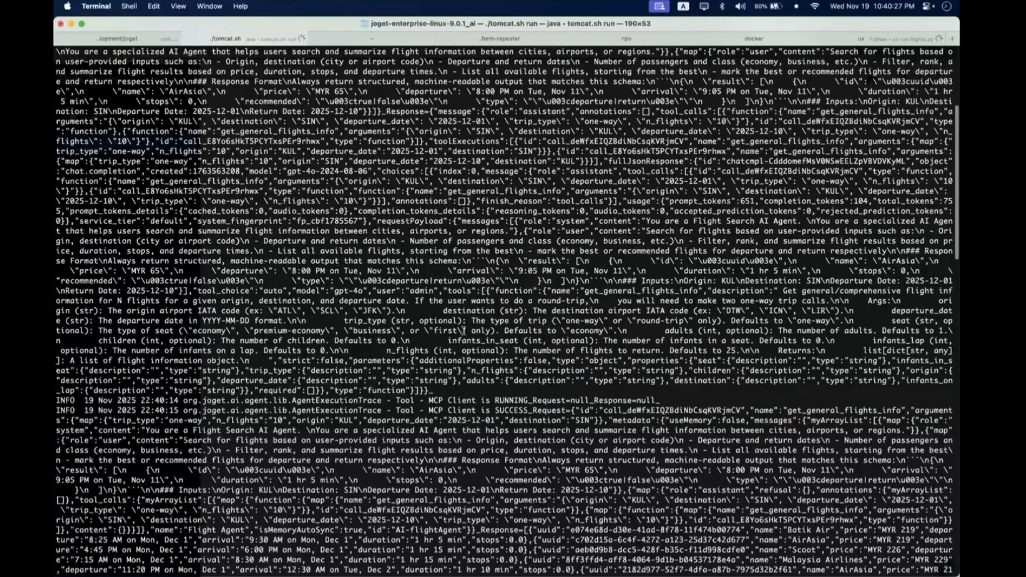
{"action": "scroll", "coordinate": [543, 235], "scroll_direction": "down", "scroll_amount": 7}
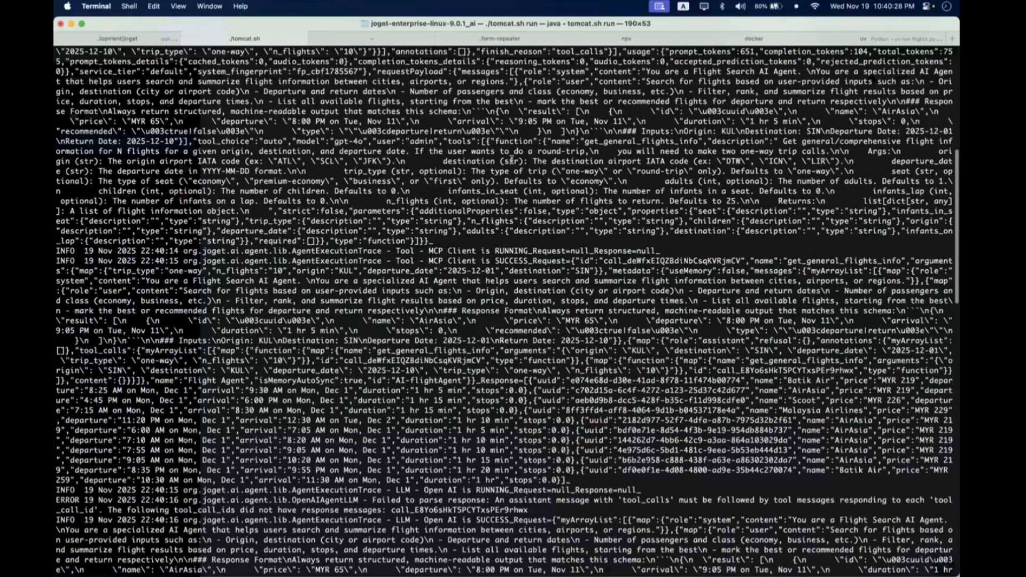
{"action": "scroll", "coordinate": [672, 372], "scroll_direction": "down", "scroll_amount": 5}
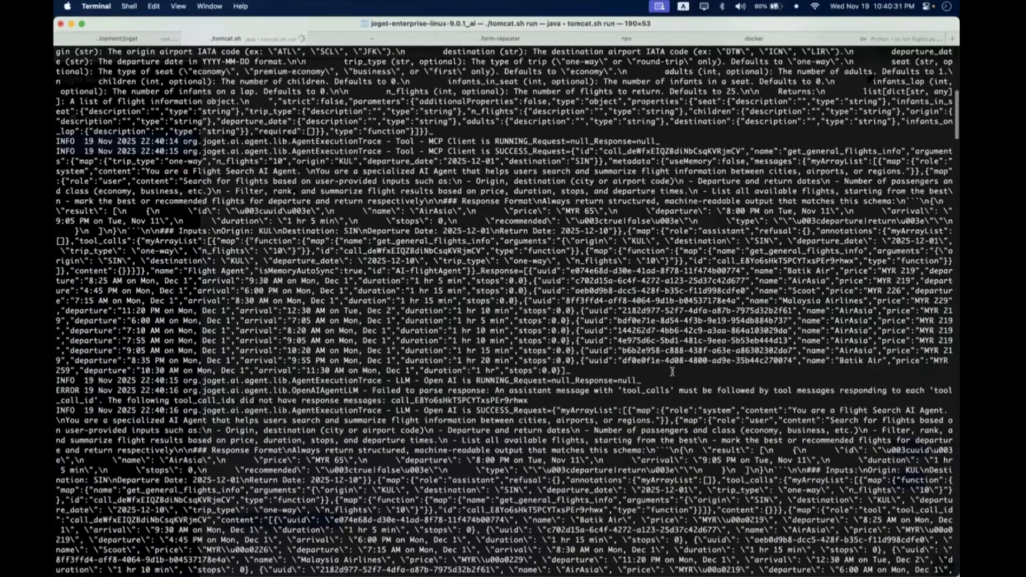
{"action": "left_click_drag", "start_coordinate": [585, 161], "coordinate": [569, 370]}
{"action": "left_click", "coordinate": [625, 322]}
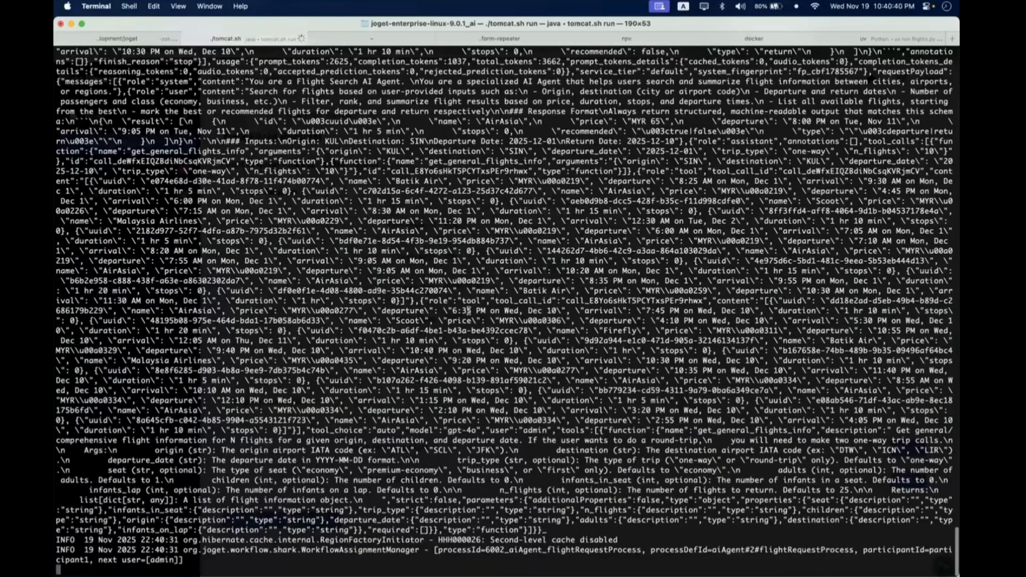
{"action": "scroll", "coordinate": [468, 310], "scroll_direction": "up", "scroll_amount": 5}
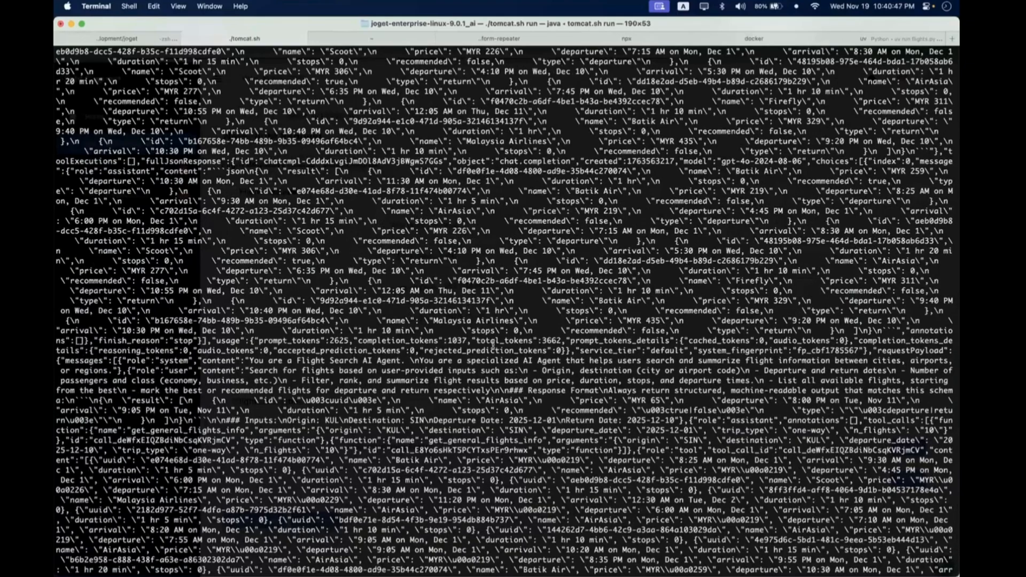
{"action": "scroll", "coordinate": [492, 344], "scroll_direction": "down", "scroll_amount": 1}
{"action": "scroll", "coordinate": [494, 346], "scroll_direction": "down", "scroll_amount": 5}
Return to the flight request in the browser and choose the recommended Batik Air 10:30 AM flight on Dec 1 as the departure flight.
{"action": "key", "text": "ctrl+Up"}
{"action": "left_click", "coordinate": [238, 306]}
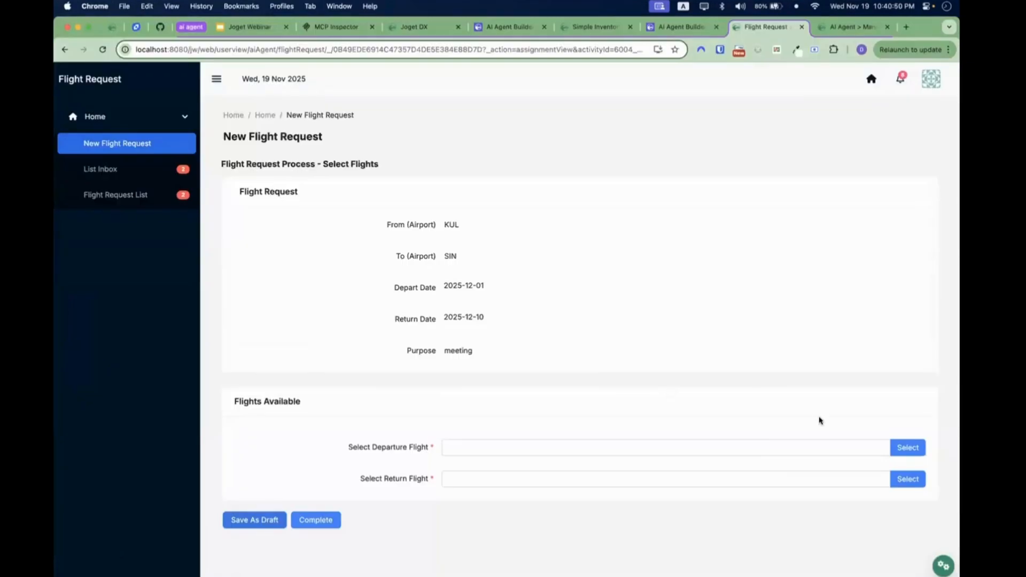
{"action": "left_click", "coordinate": [908, 446]}
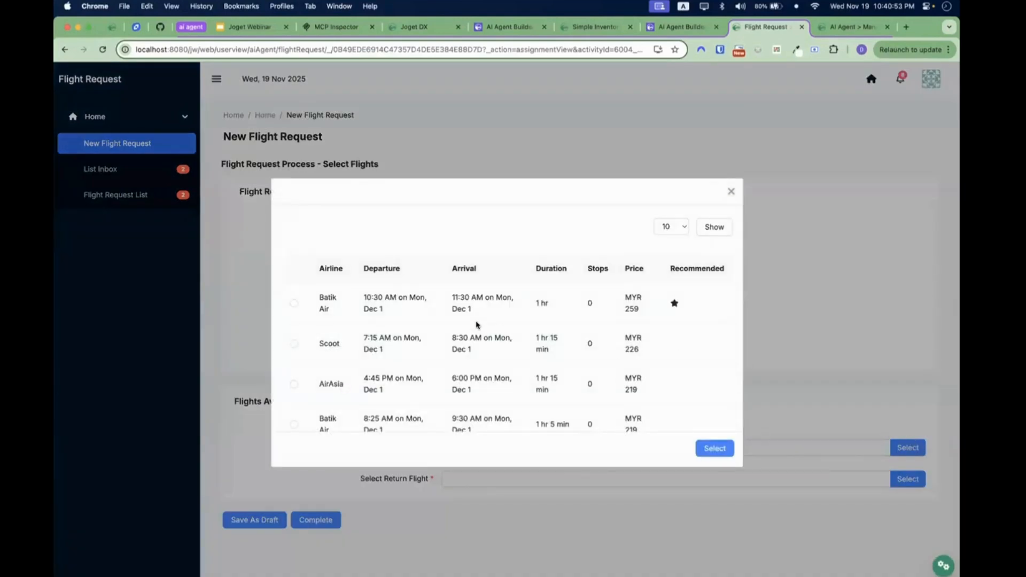
{"action": "scroll", "coordinate": [427, 299], "scroll_direction": "down", "scroll_amount": 3}
{"action": "scroll", "coordinate": [426, 300], "scroll_direction": "up", "scroll_amount": 3}
{"action": "left_click", "coordinate": [293, 305]}
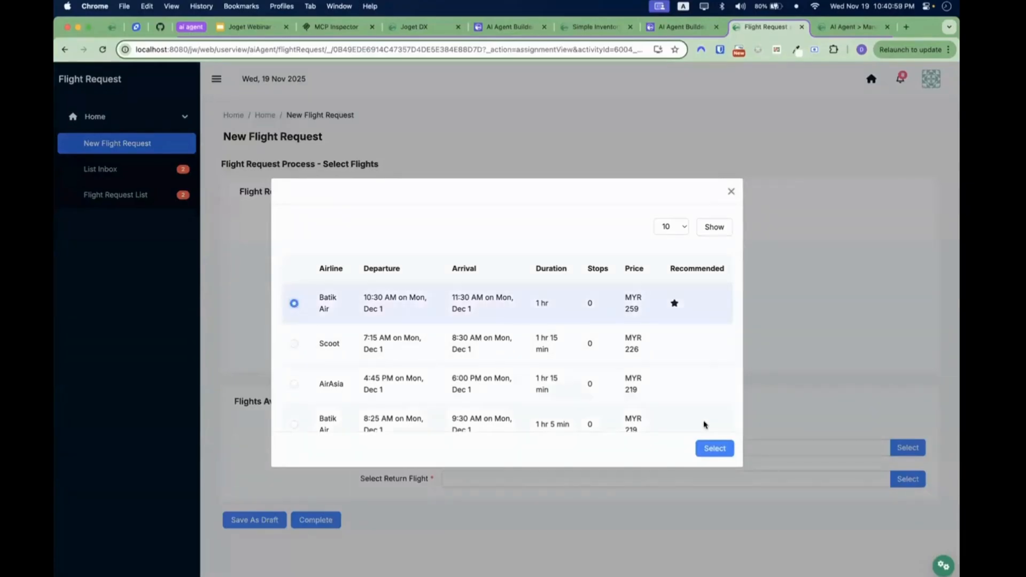
{"action": "left_click", "coordinate": [715, 448]}
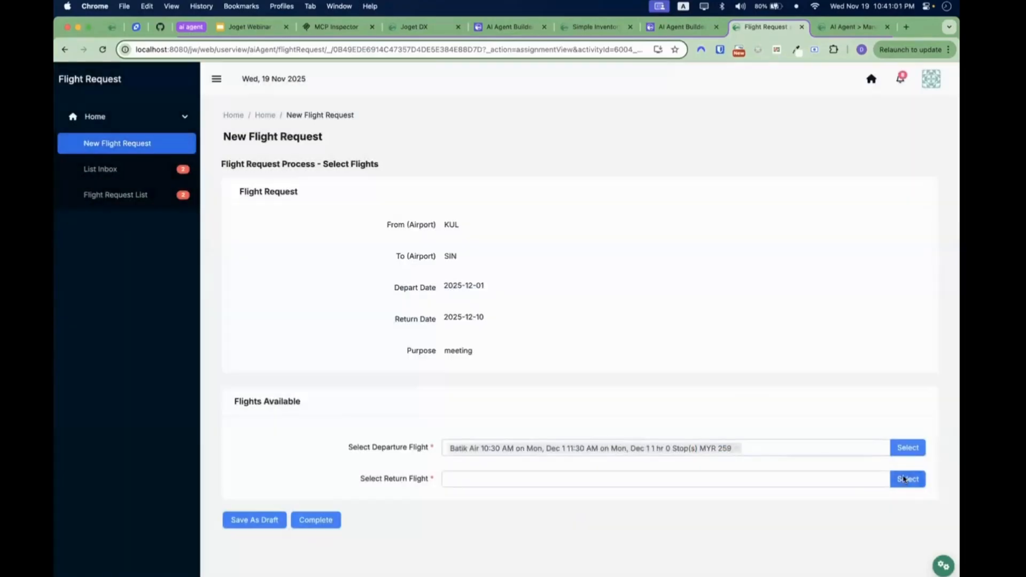
Choose the recommended Scoot 4:10 PM flight on Dec 10 as the return flight and complete the Select Flights assignment.
{"action": "left_click", "coordinate": [907, 478]}
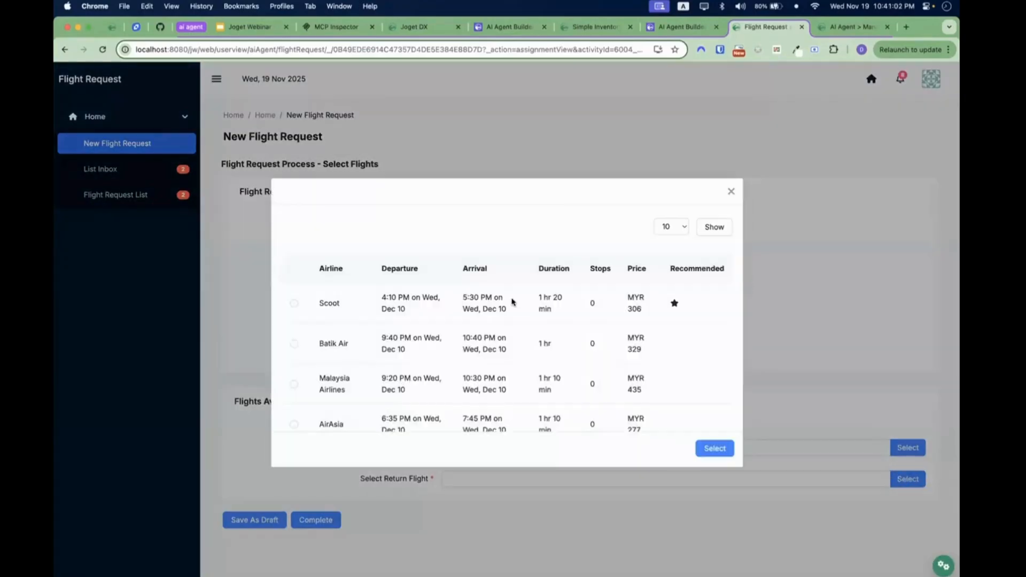
{"action": "left_click", "coordinate": [293, 304]}
{"action": "left_click", "coordinate": [705, 450]}
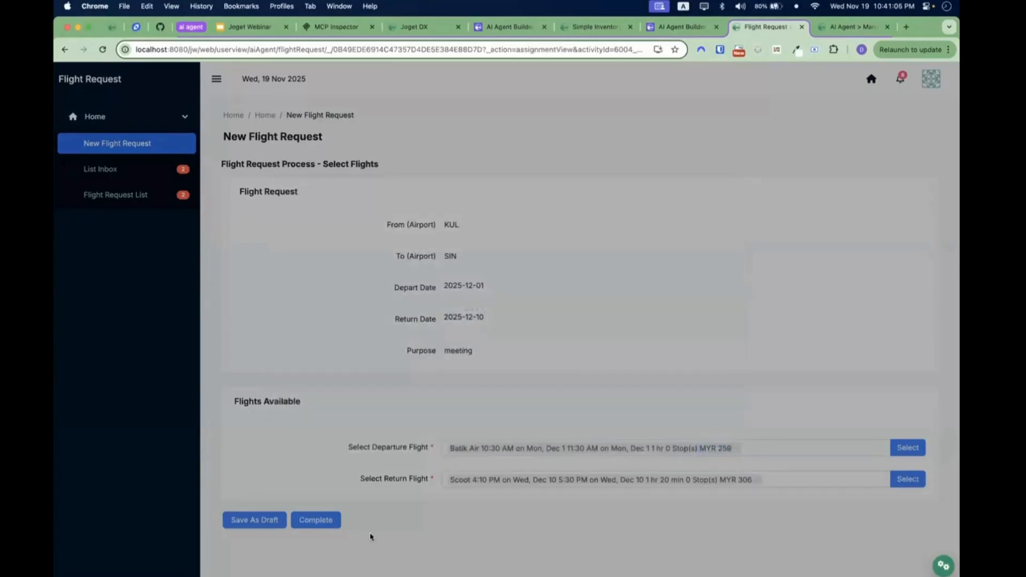
{"action": "left_click", "coordinate": [320, 521]}
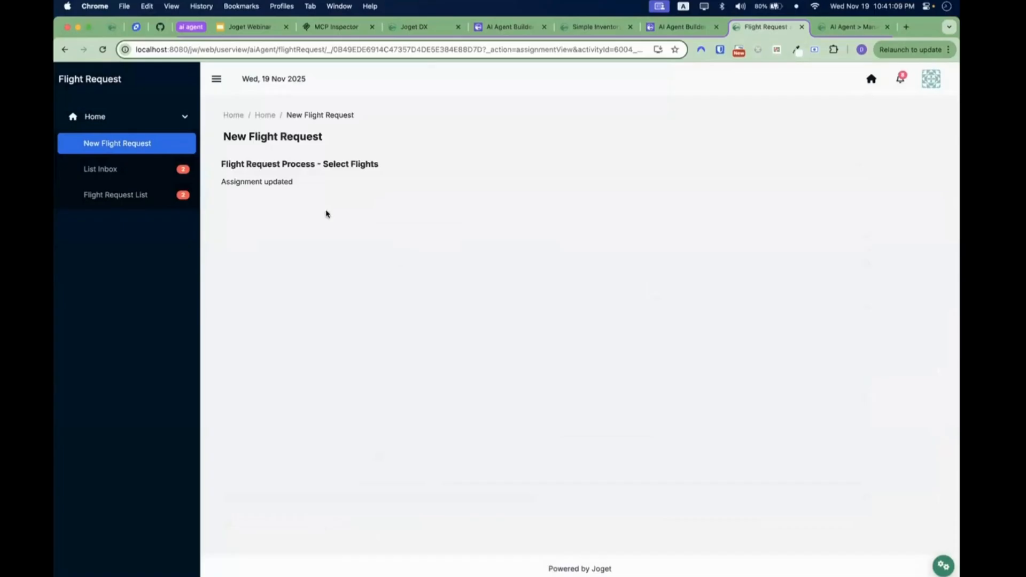
Open the KUL to SIN request's Approve Request assignment from the inbox and review its chosen flights and approval section.
{"action": "left_click", "coordinate": [159, 171]}
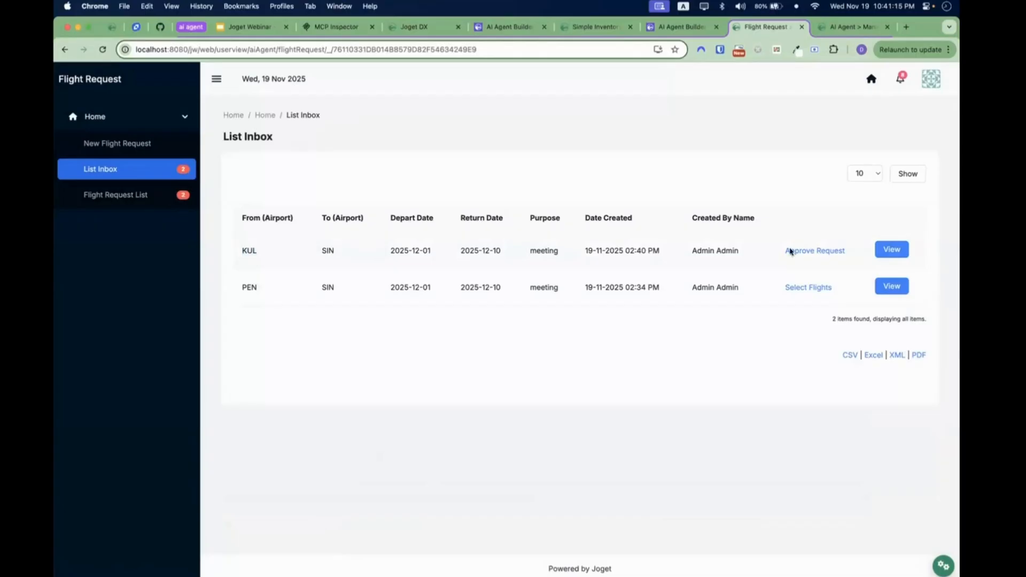
{"action": "left_click", "coordinate": [814, 252]}
{"action": "scroll", "coordinate": [534, 302], "scroll_direction": "down", "scroll_amount": 5}
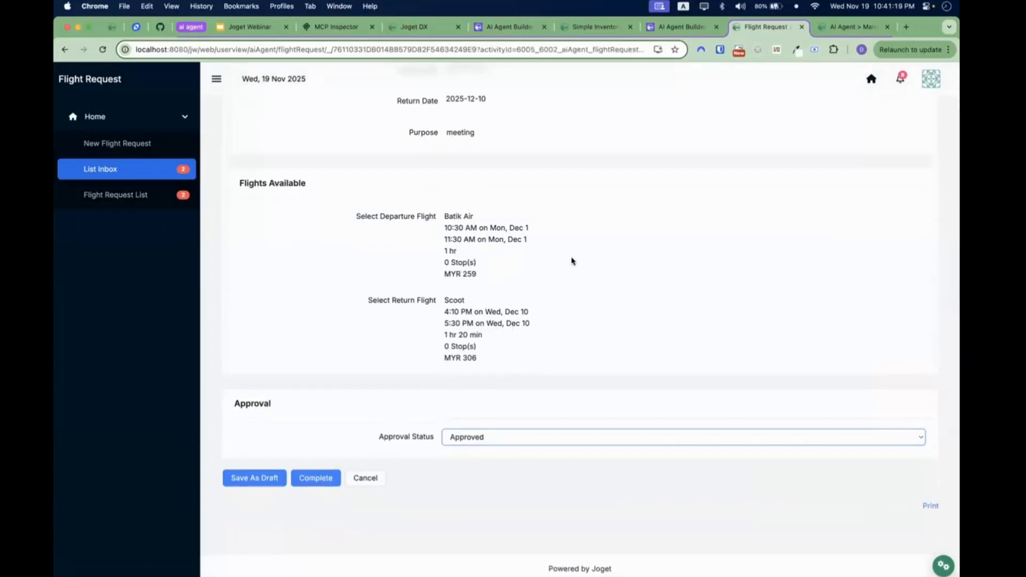
{"action": "scroll", "coordinate": [571, 260], "scroll_direction": "up", "scroll_amount": 2}
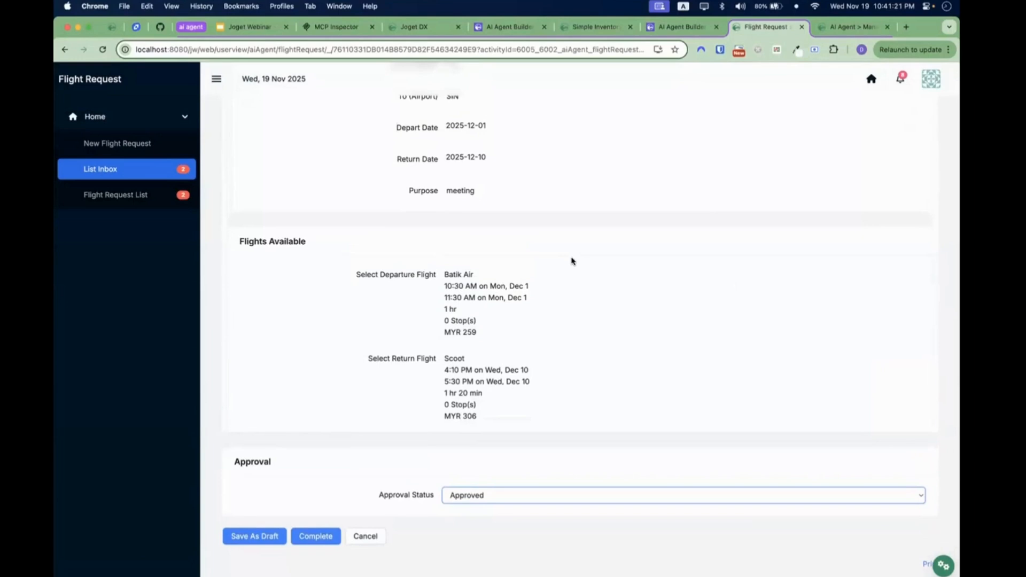
{"action": "scroll", "coordinate": [571, 260], "scroll_direction": "up", "scroll_amount": 1}
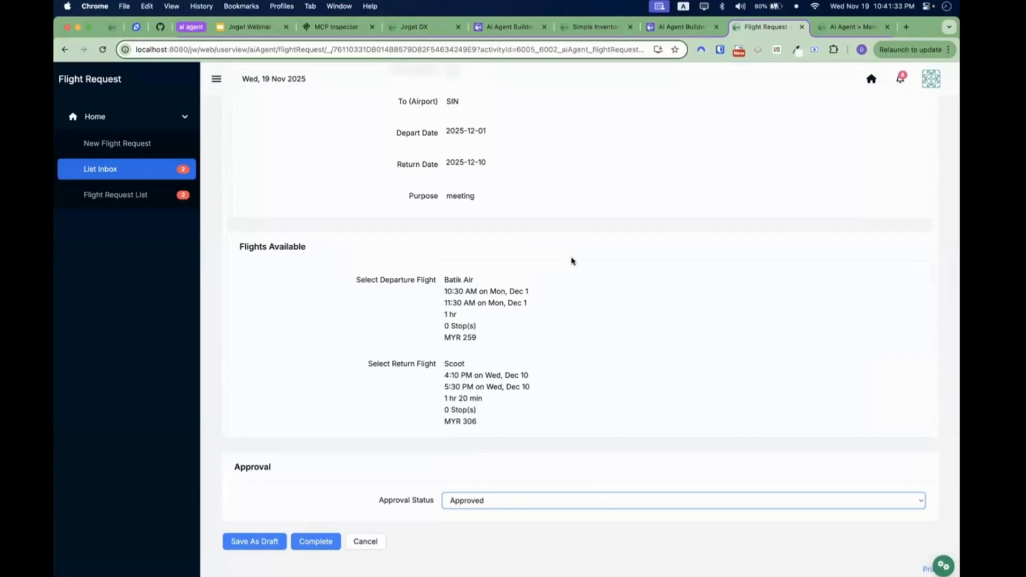
Switch to the AI Agent app's builder, open the Flight Request Form and browse the available form elements.
{"action": "left_click", "coordinate": [685, 27]}
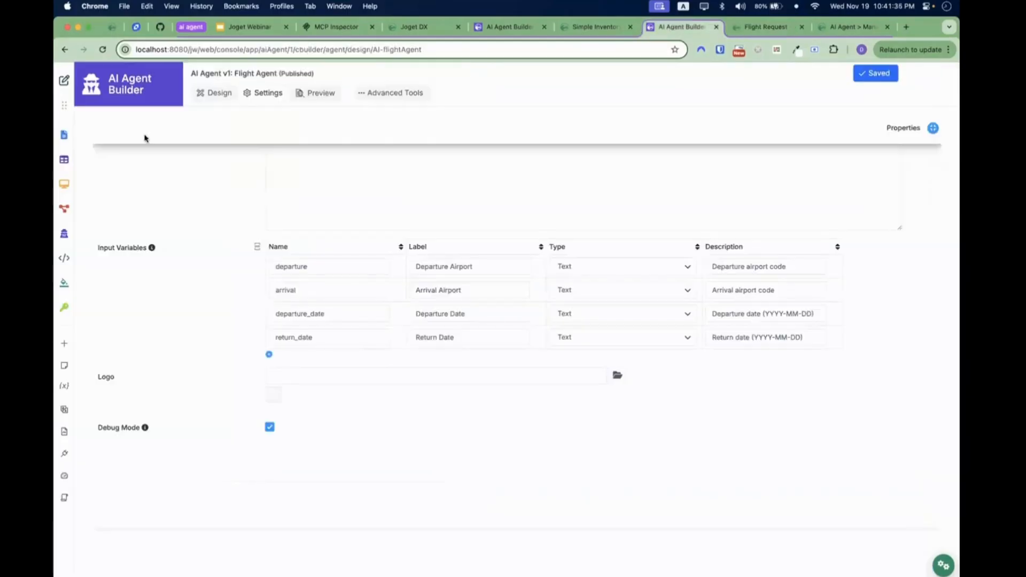
{"action": "left_click", "coordinate": [65, 135]}
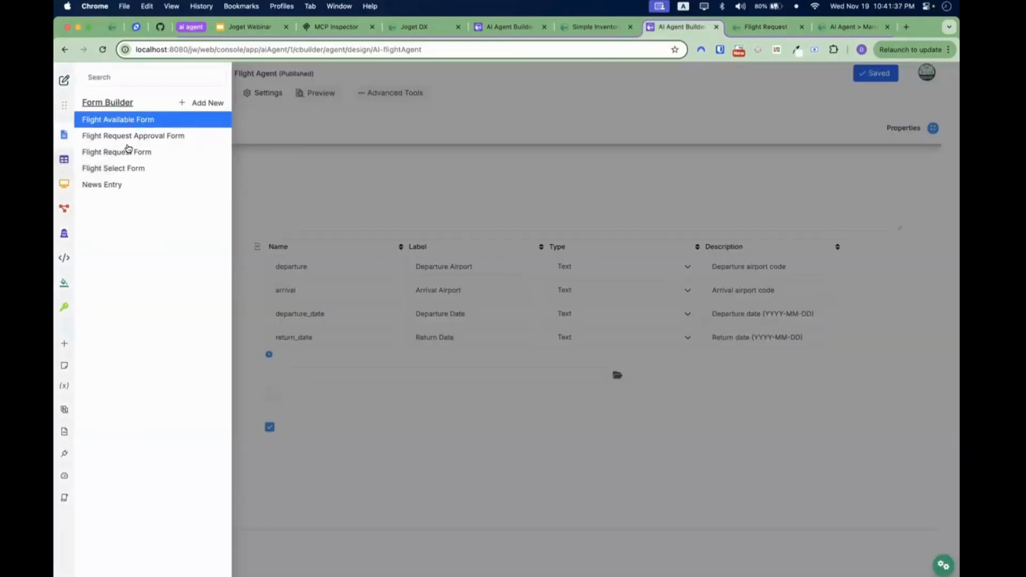
{"action": "left_click", "coordinate": [129, 151]}
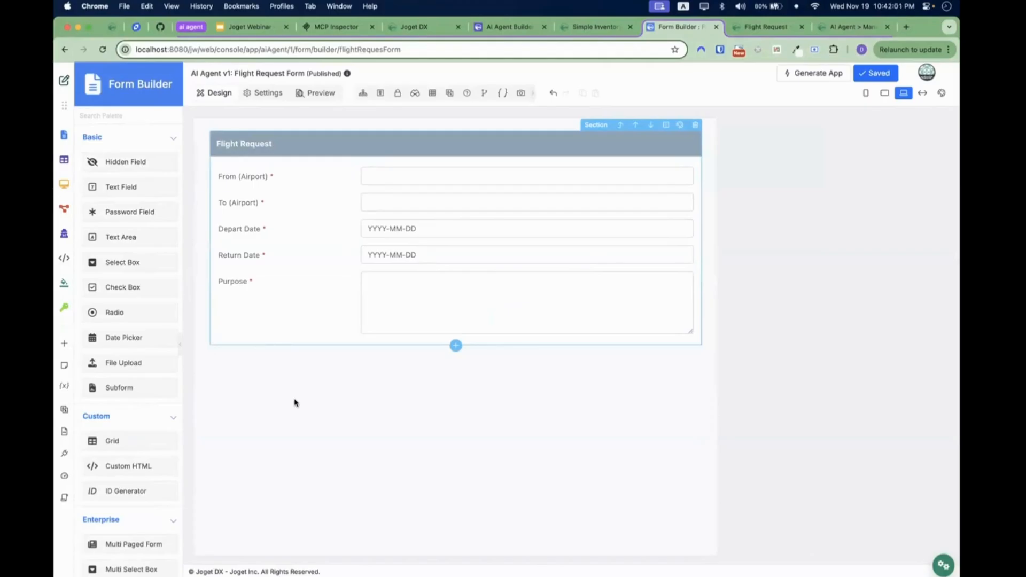
{"action": "scroll", "coordinate": [143, 361], "scroll_direction": "down", "scroll_amount": 5}
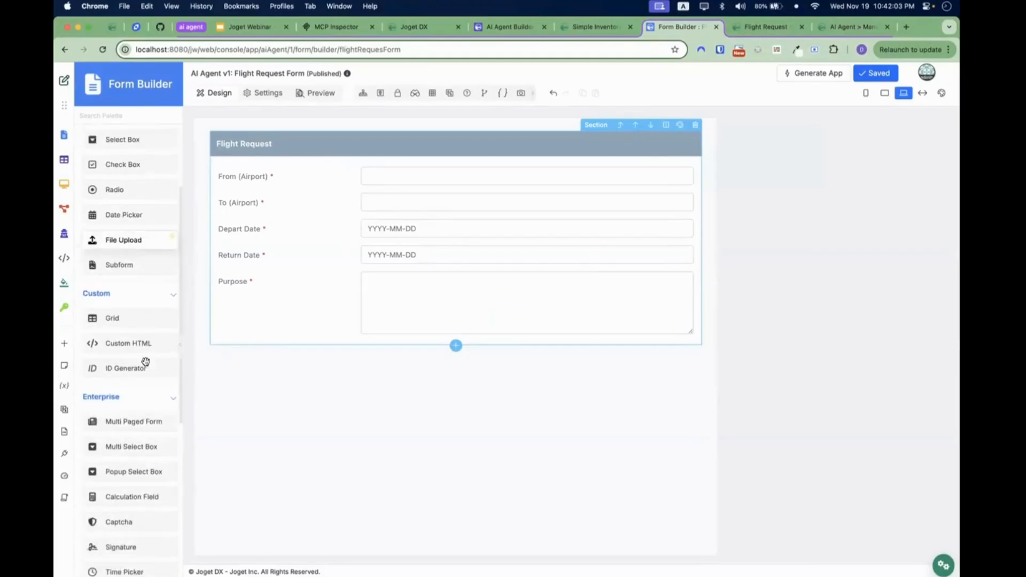
{"action": "scroll", "coordinate": [143, 360], "scroll_direction": "down", "scroll_amount": 4}
{"action": "scroll", "coordinate": [147, 363], "scroll_direction": "up", "scroll_amount": 6}
{"action": "scroll", "coordinate": [146, 363], "scroll_direction": "up", "scroll_amount": 2}
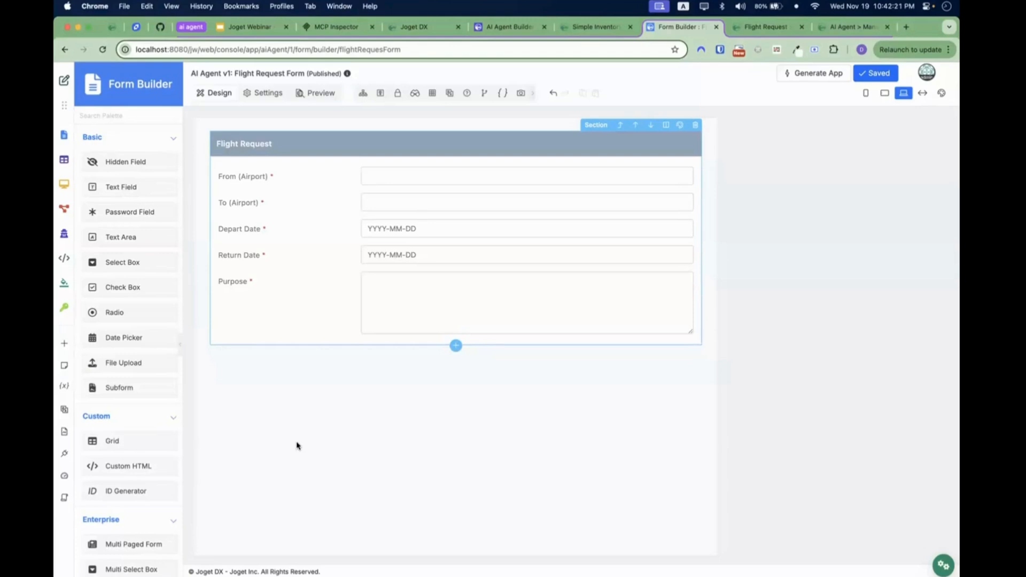
Change the label of the From (Airport) text field to "From (Airport) ABC", apply it and look through the field's advanced options.
{"action": "left_click", "coordinate": [372, 172]}
{"action": "left_click", "coordinate": [373, 171]}
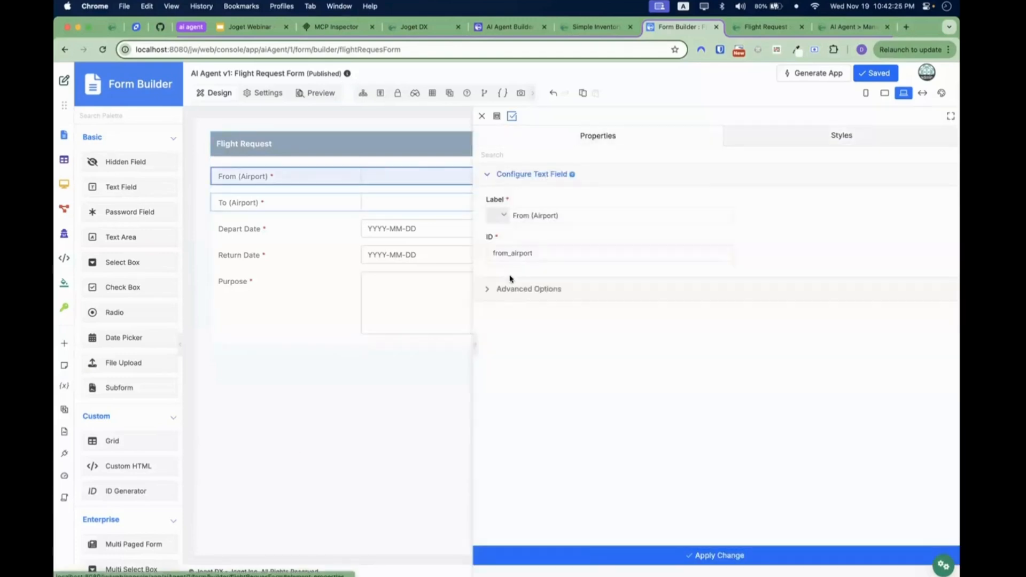
{"action": "left_click", "coordinate": [514, 293]}
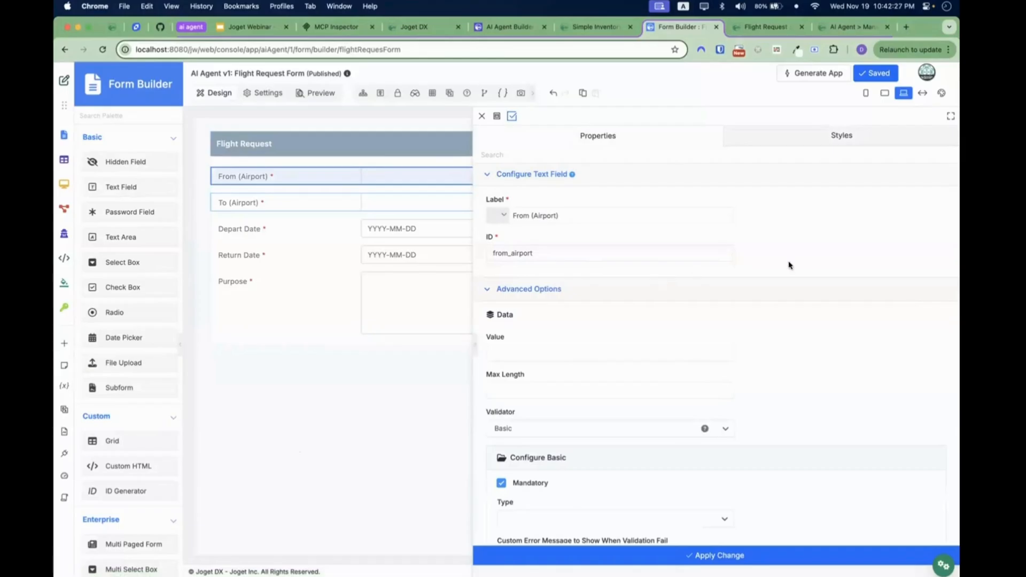
{"action": "left_click", "coordinate": [664, 219]}
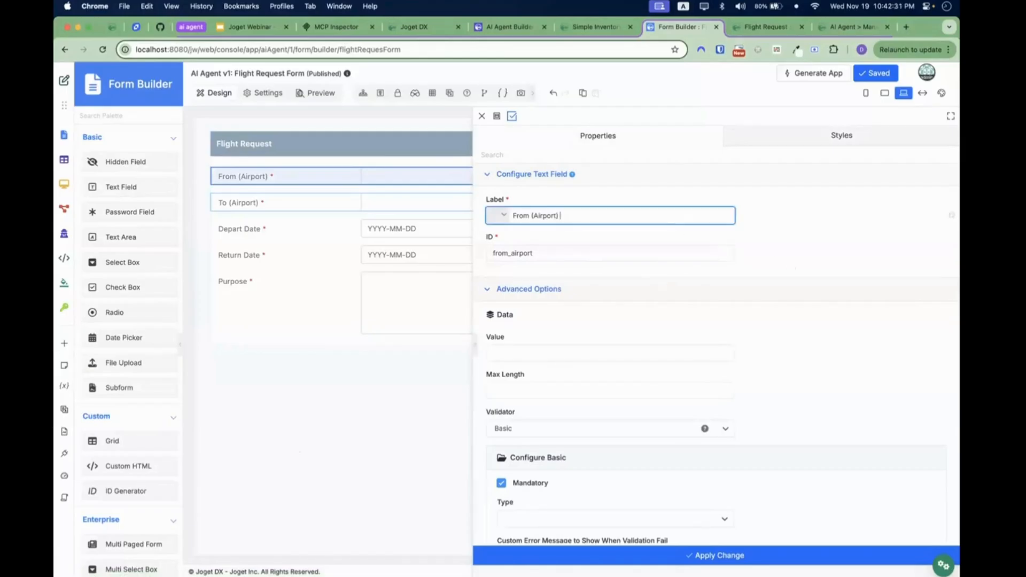
{"action": "type", "text": "ABC"}
{"action": "left_click", "coordinate": [626, 556]}
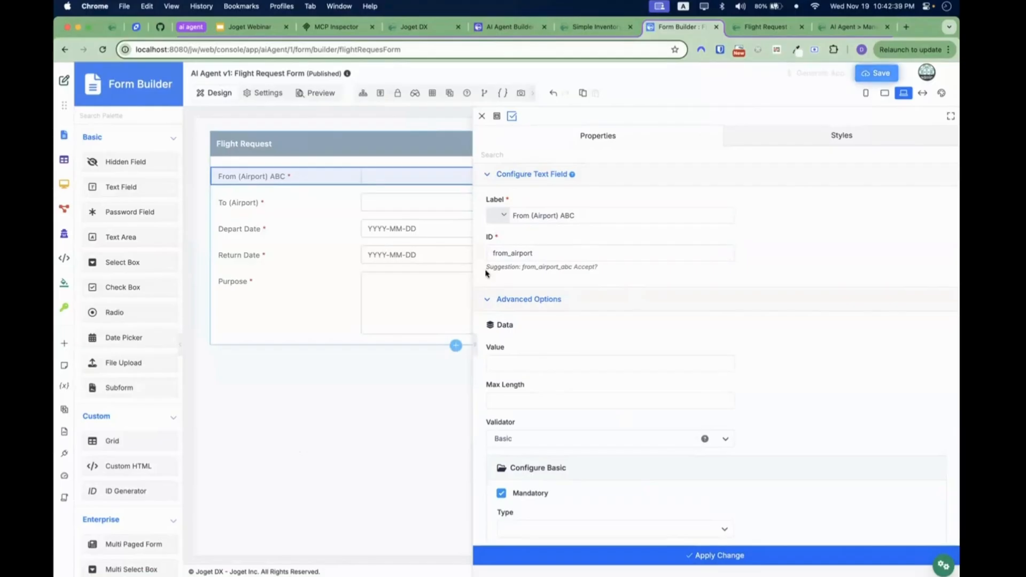
{"action": "scroll", "coordinate": [594, 340], "scroll_direction": "down", "scroll_amount": 3}
{"action": "scroll", "coordinate": [594, 339], "scroll_direction": "up", "scroll_amount": 3}
{"action": "left_click", "coordinate": [374, 416]}
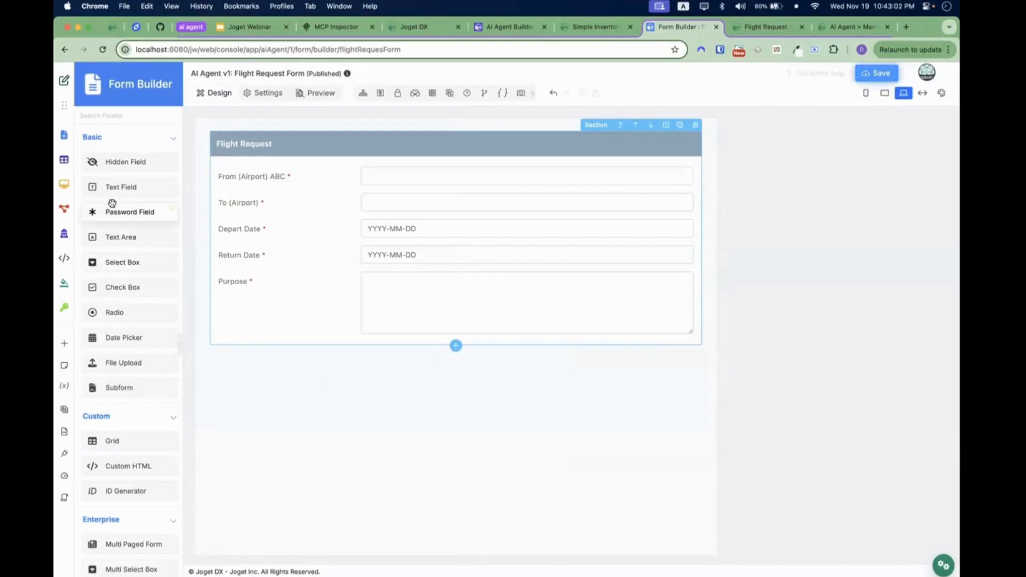
Open the Chat Agent in the AI Agent Builder, discarding the unsaved form changes.
{"action": "left_click", "coordinate": [64, 233]}
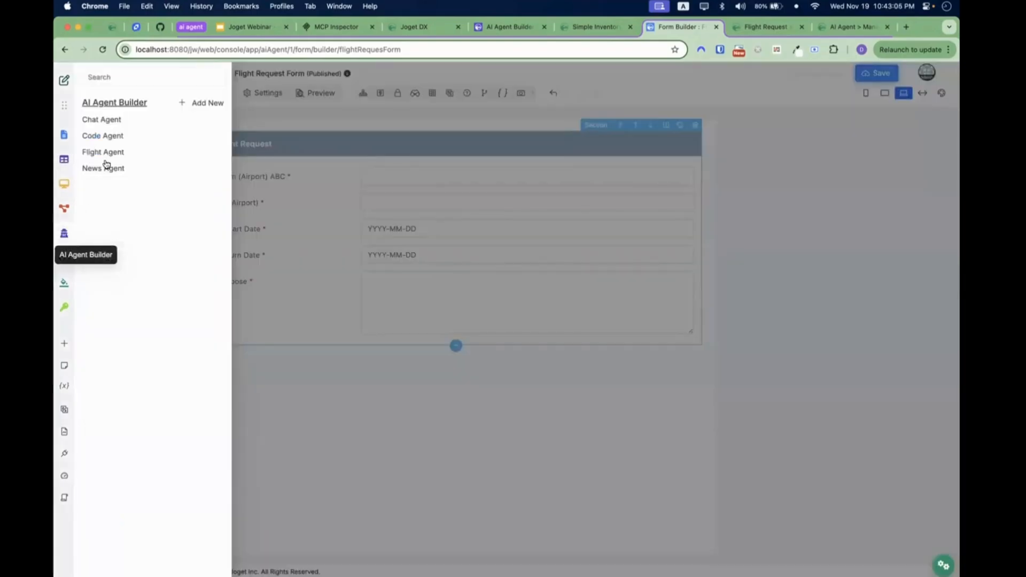
{"action": "left_click", "coordinate": [109, 120]}
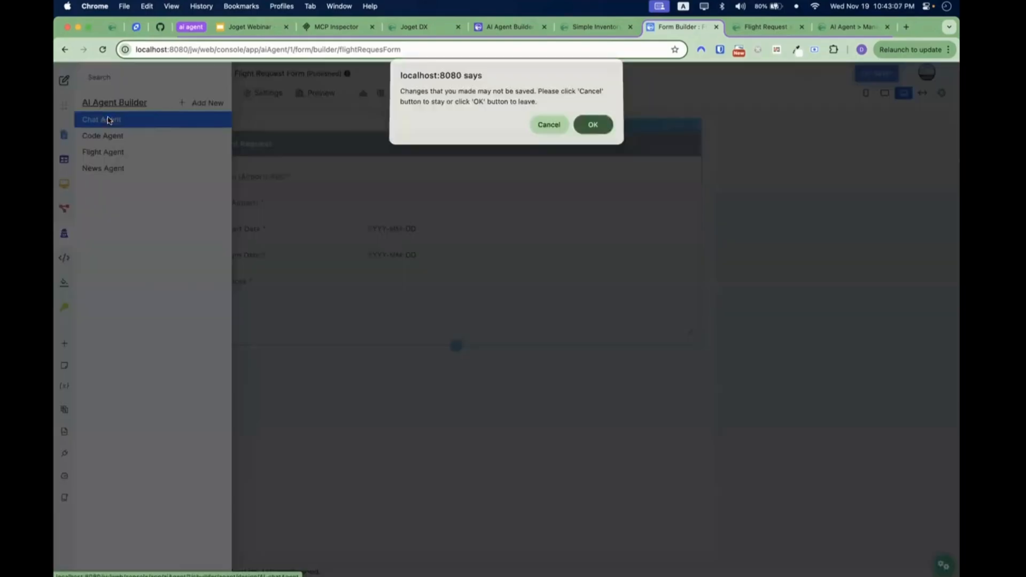
{"action": "left_click", "coordinate": [594, 126]}
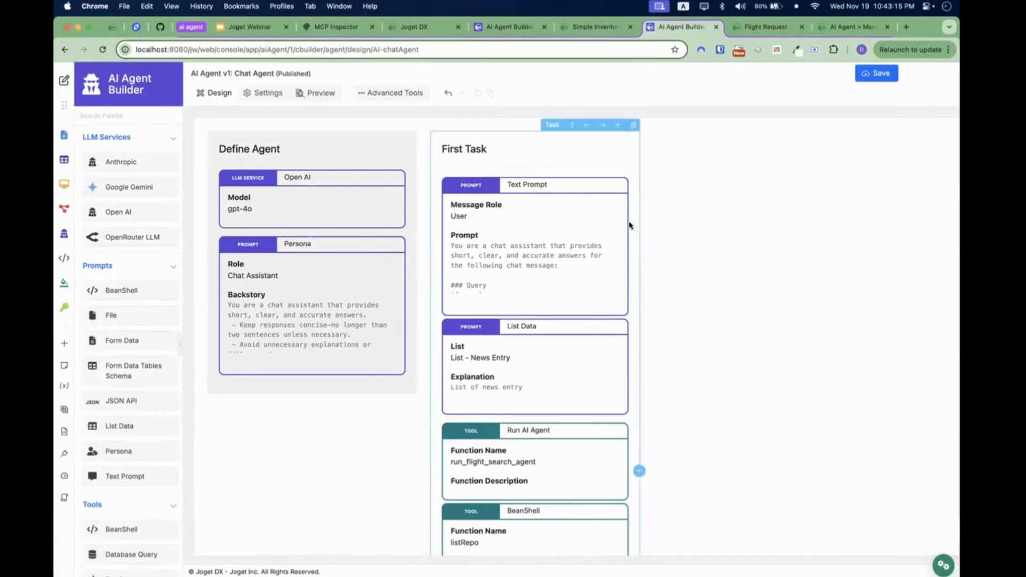
Examine the Chat Agent's persona and its First Task prompts and tools, through to the getRepoFileContent BeanShell tool.
{"action": "scroll", "coordinate": [581, 286], "scroll_direction": "down", "scroll_amount": 3}
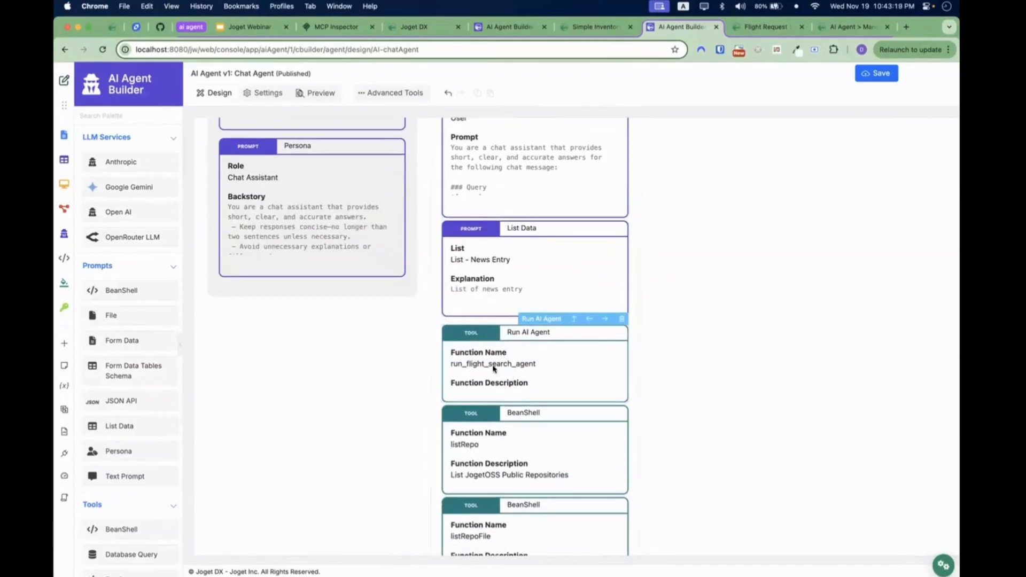
{"action": "scroll", "coordinate": [494, 369], "scroll_direction": "down", "scroll_amount": 3}
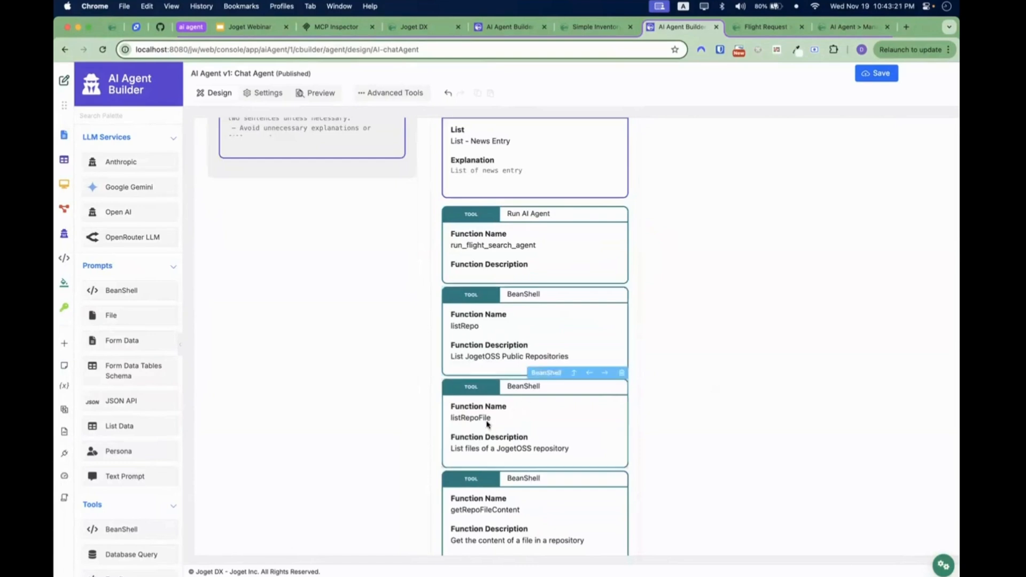
{"action": "scroll", "coordinate": [500, 390], "scroll_direction": "up", "scroll_amount": 2}
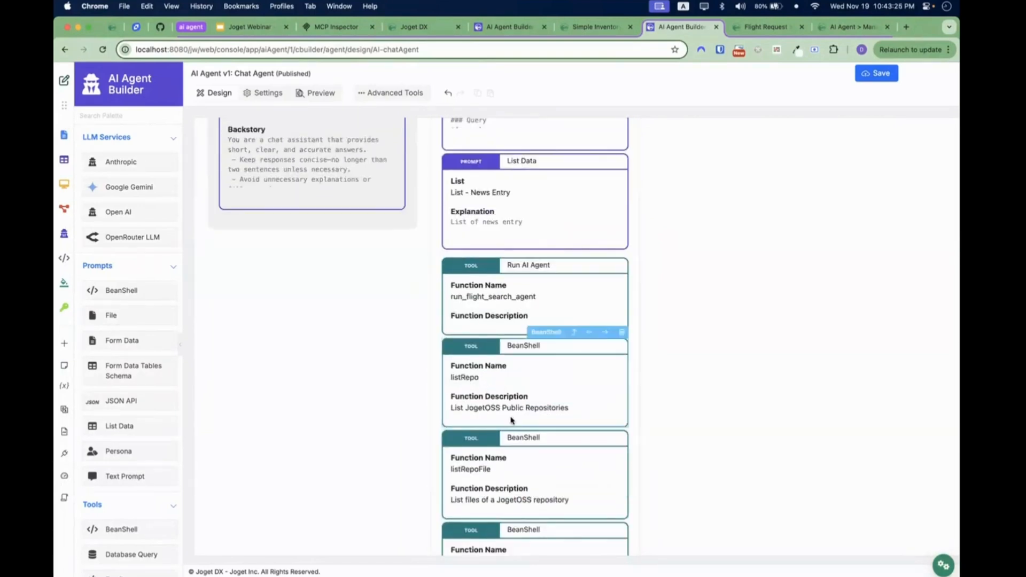
{"action": "scroll", "coordinate": [511, 420], "scroll_direction": "down", "scroll_amount": 3}
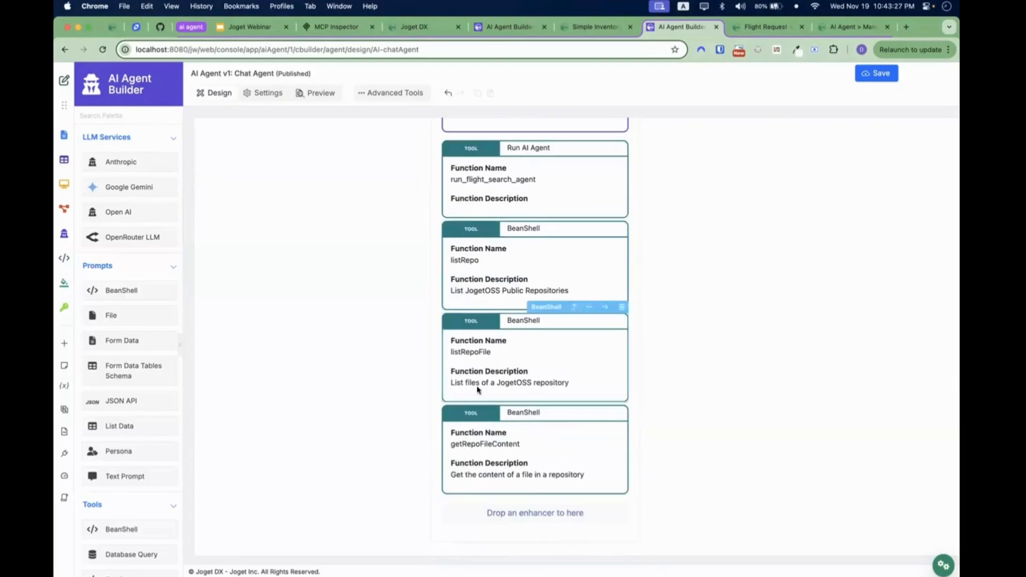
{"action": "scroll", "coordinate": [415, 348], "scroll_direction": "up", "scroll_amount": 5}
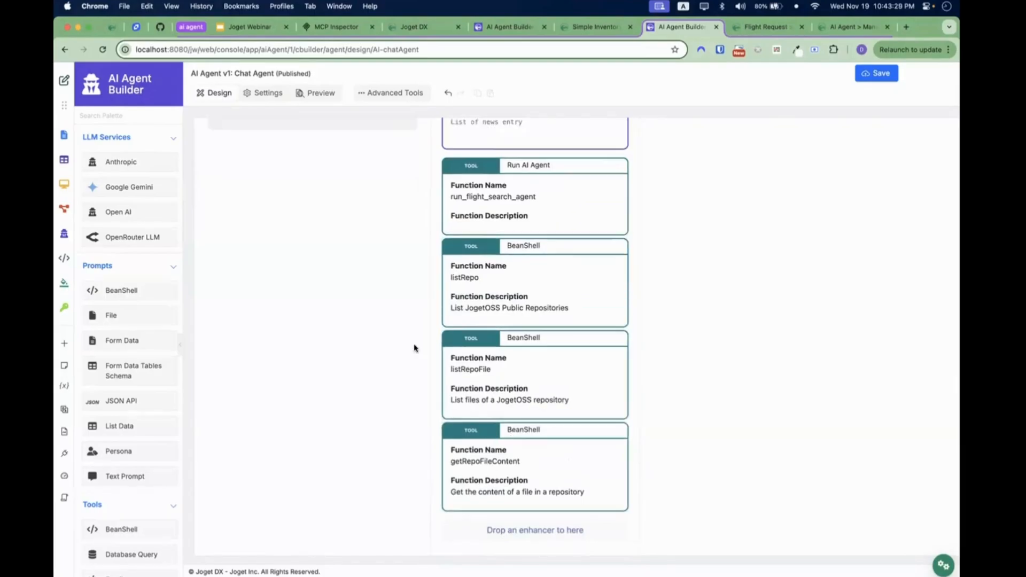
{"action": "scroll", "coordinate": [415, 348], "scroll_direction": "up", "scroll_amount": 2}
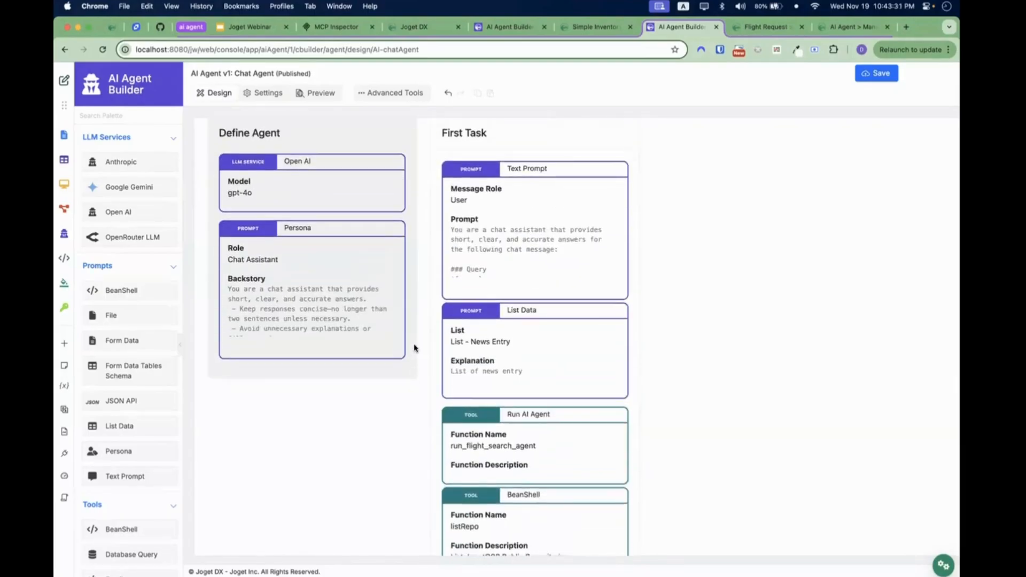
{"action": "scroll", "coordinate": [415, 347], "scroll_direction": "down", "scroll_amount": 1}
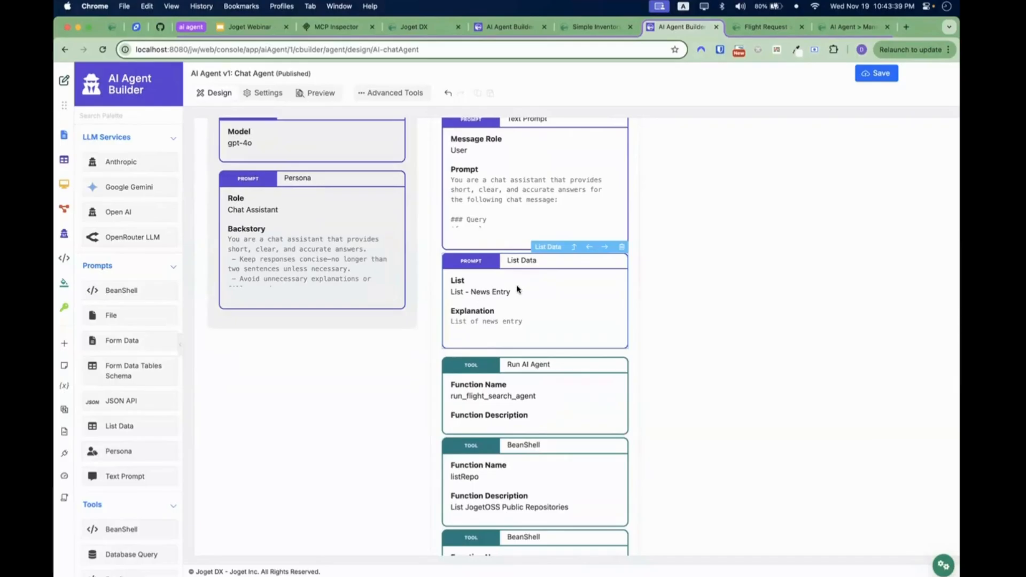
Inspect the agent ID and function name in the Run AI Agent tool's properties, then close them without changes.
{"action": "scroll", "coordinate": [517, 289], "scroll_direction": "down", "scroll_amount": 1}
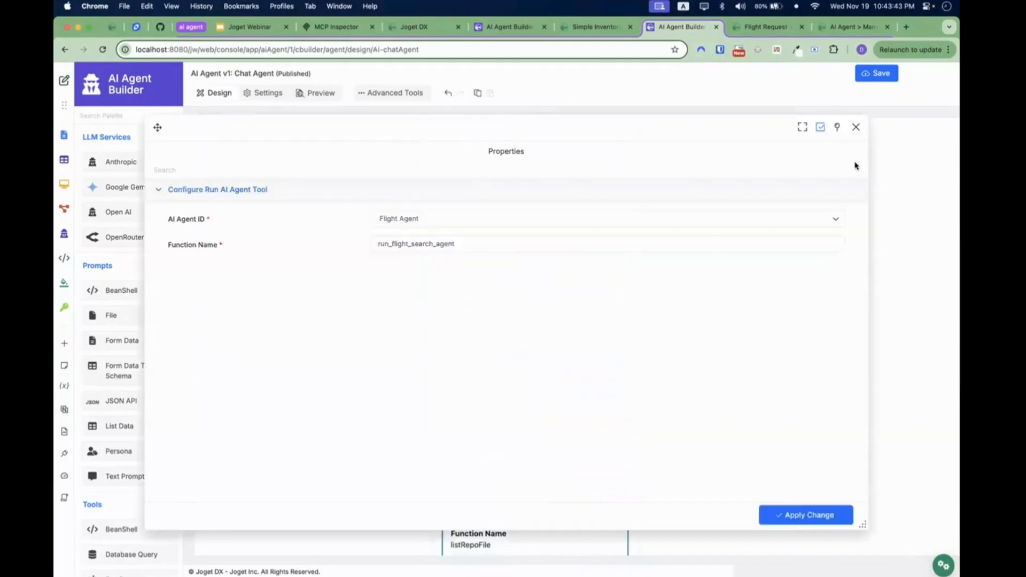
{"action": "left_click", "coordinate": [856, 128]}
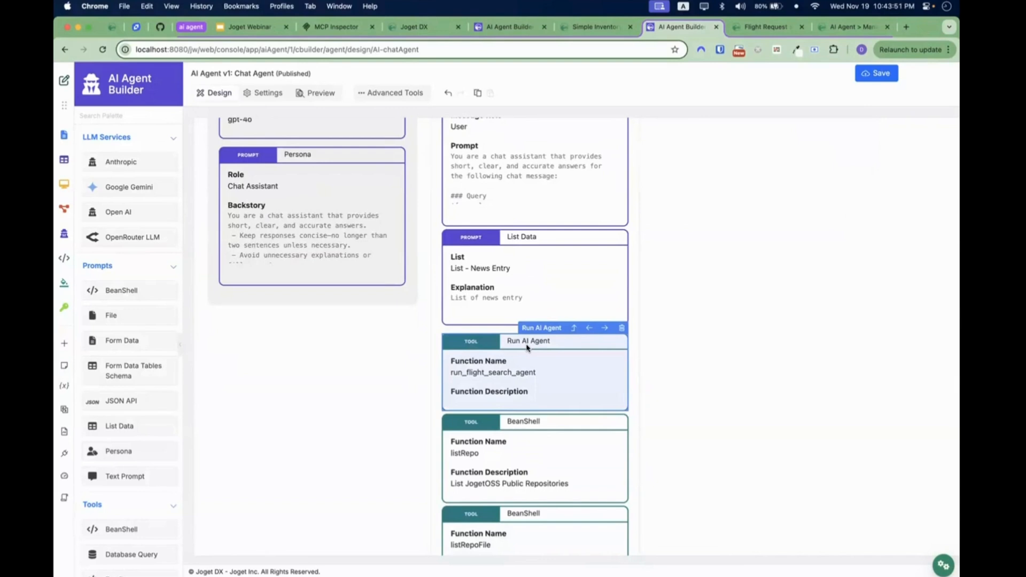
{"action": "left_click", "coordinate": [425, 355]}
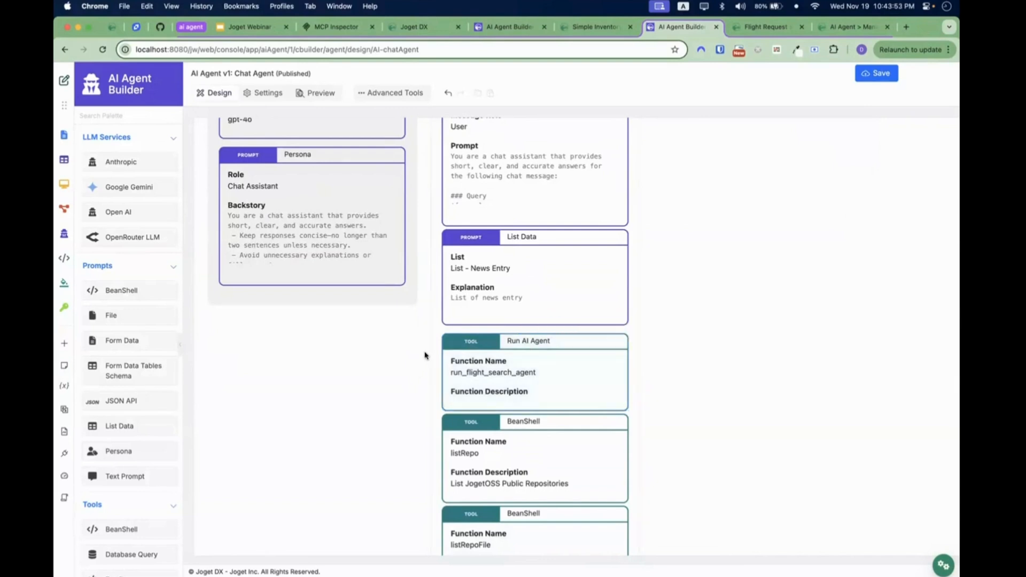
Compare the First Task's Text Prompt and List Data prompts with the flight search and repository tools listed below them.
{"action": "scroll", "coordinate": [425, 355], "scroll_direction": "up", "scroll_amount": 1}
{"action": "scroll", "coordinate": [425, 355], "scroll_direction": "up", "scroll_amount": 2}
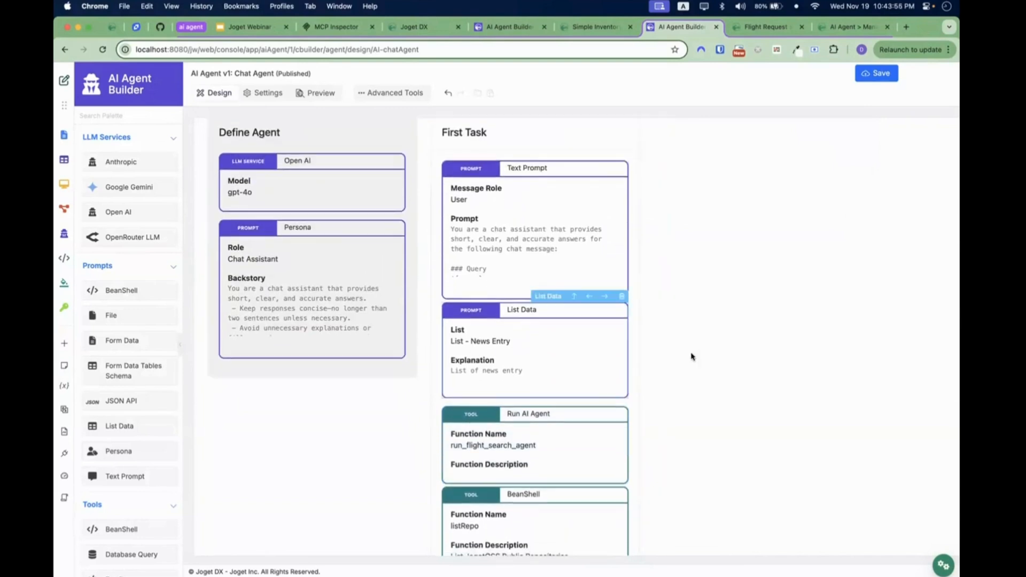
{"action": "scroll", "coordinate": [598, 347], "scroll_direction": "down", "scroll_amount": 3}
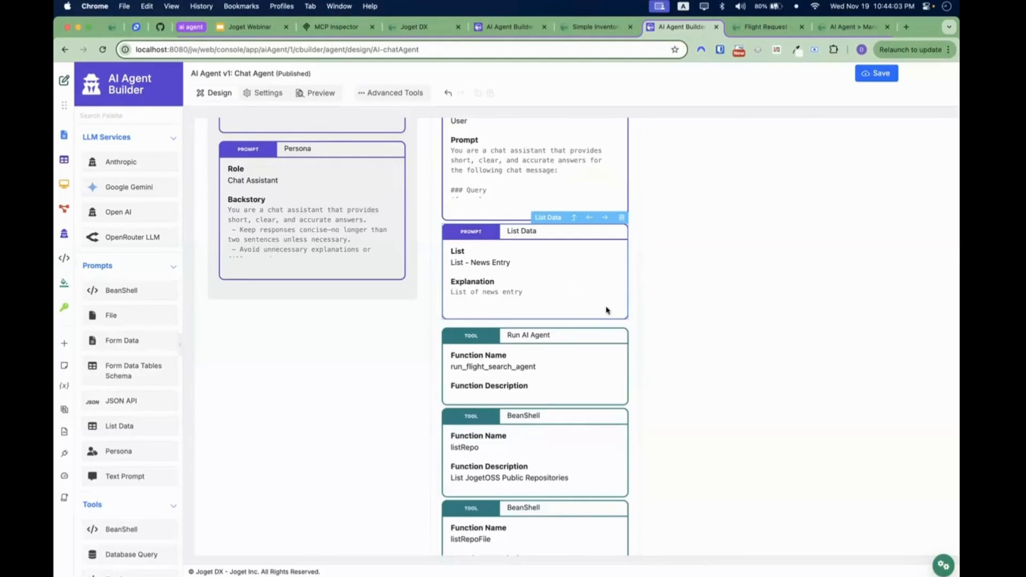
{"action": "scroll", "coordinate": [597, 368], "scroll_direction": "down", "scroll_amount": 3}
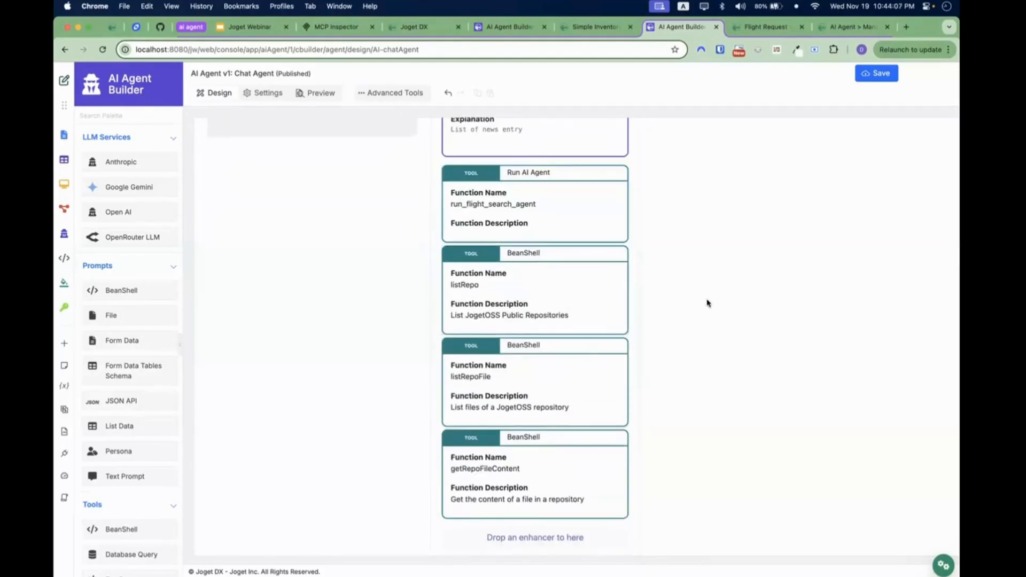
{"action": "scroll", "coordinate": [707, 303], "scroll_direction": "up", "scroll_amount": 2}
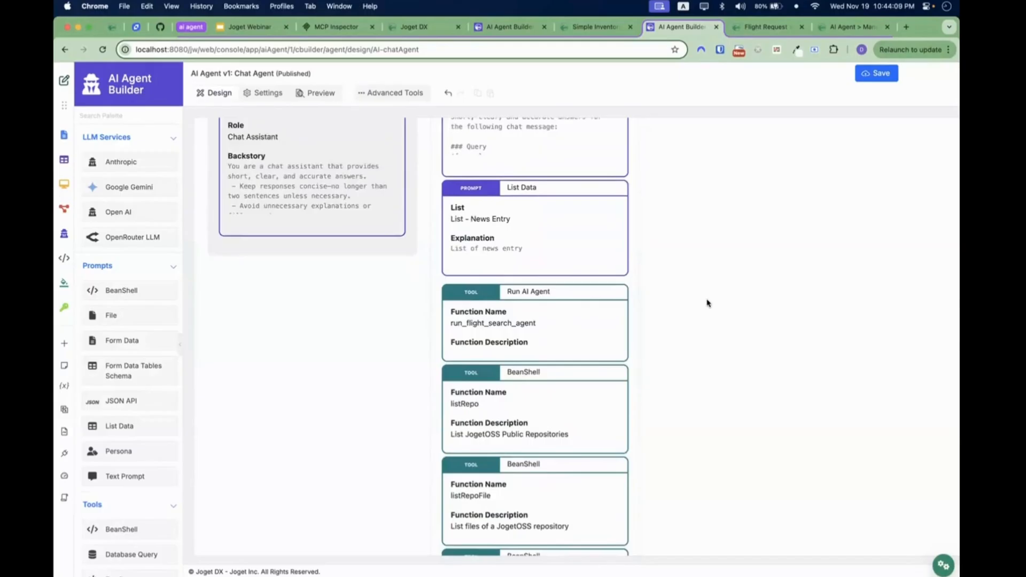
{"action": "scroll", "coordinate": [707, 303], "scroll_direction": "up", "scroll_amount": 2}
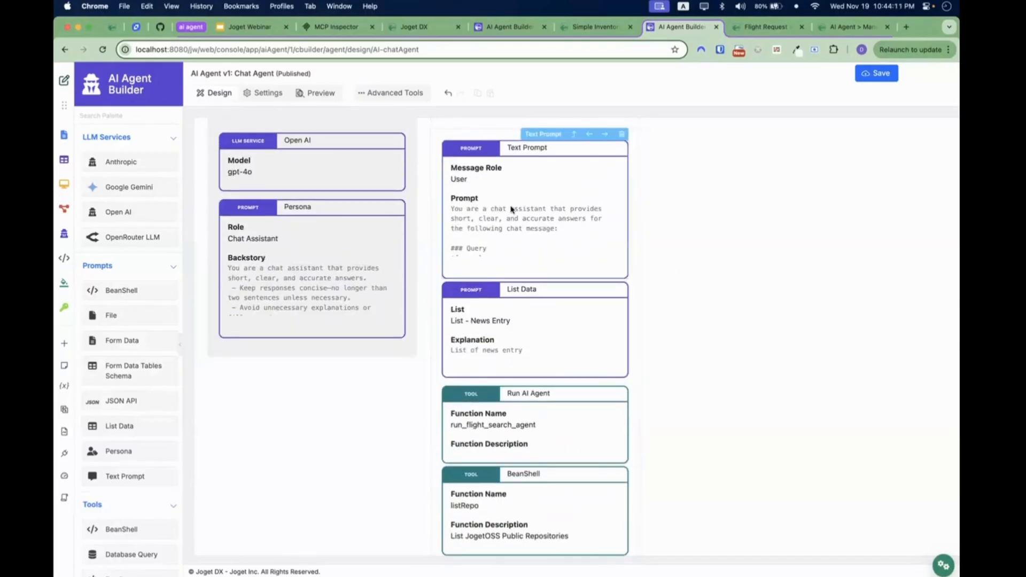
Test-run the Chat Agent with the query "list all the news entries" and chat history "hi", and show the run's result.
{"action": "left_click", "coordinate": [320, 96]}
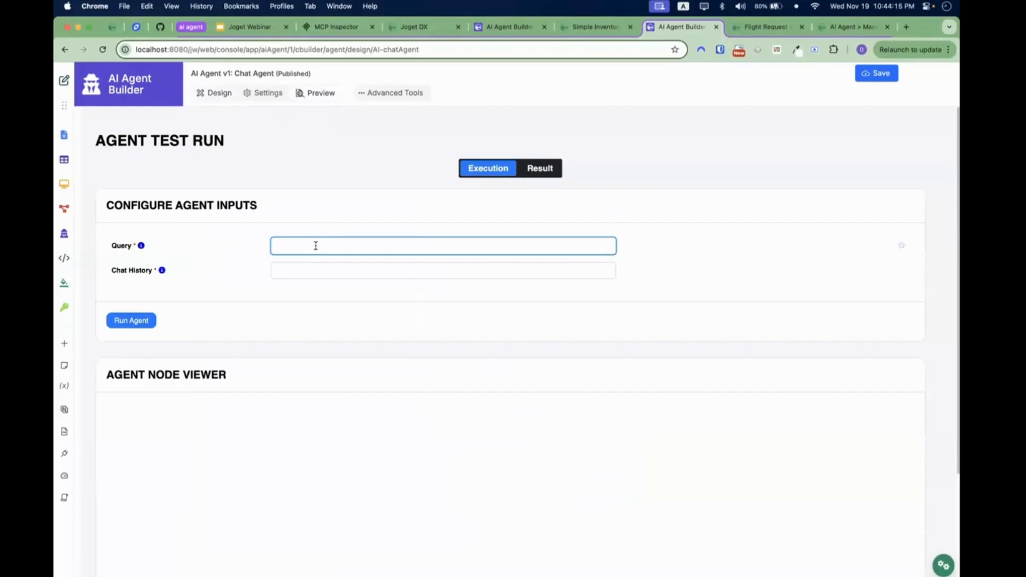
{"action": "type", "text": "list all the news entries"}
{"action": "key", "text": "Tab"}
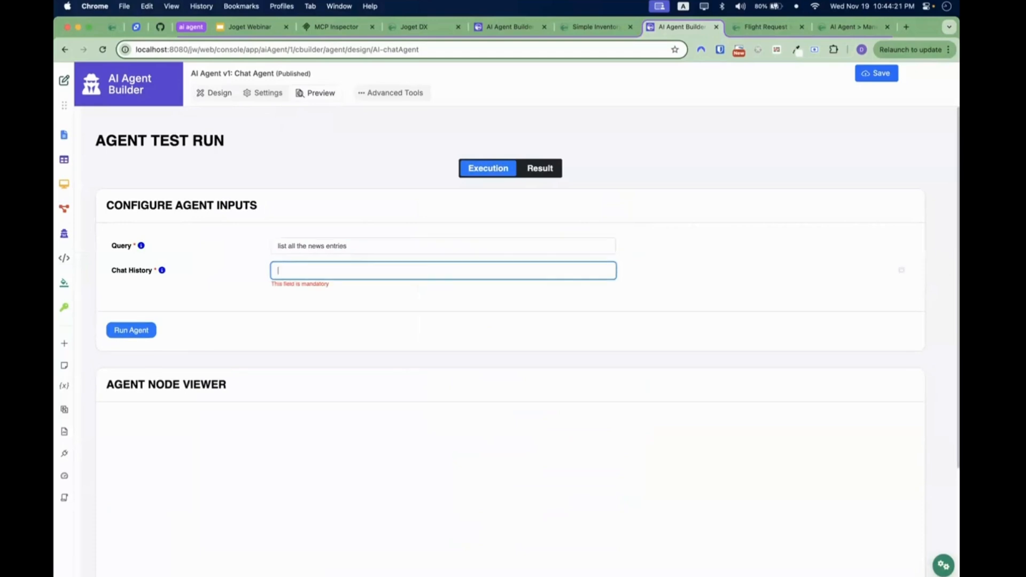
{"action": "type", "text": "hi"}
{"action": "left_click", "coordinate": [203, 340]}
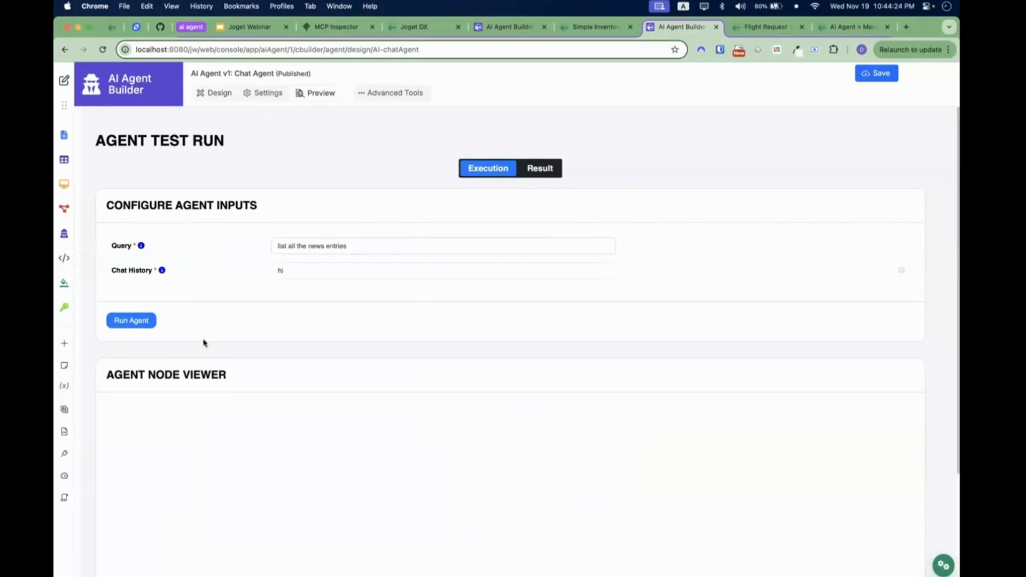
{"action": "left_click", "coordinate": [131, 321]}
{"action": "scroll", "coordinate": [257, 315], "scroll_direction": "down", "scroll_amount": 2}
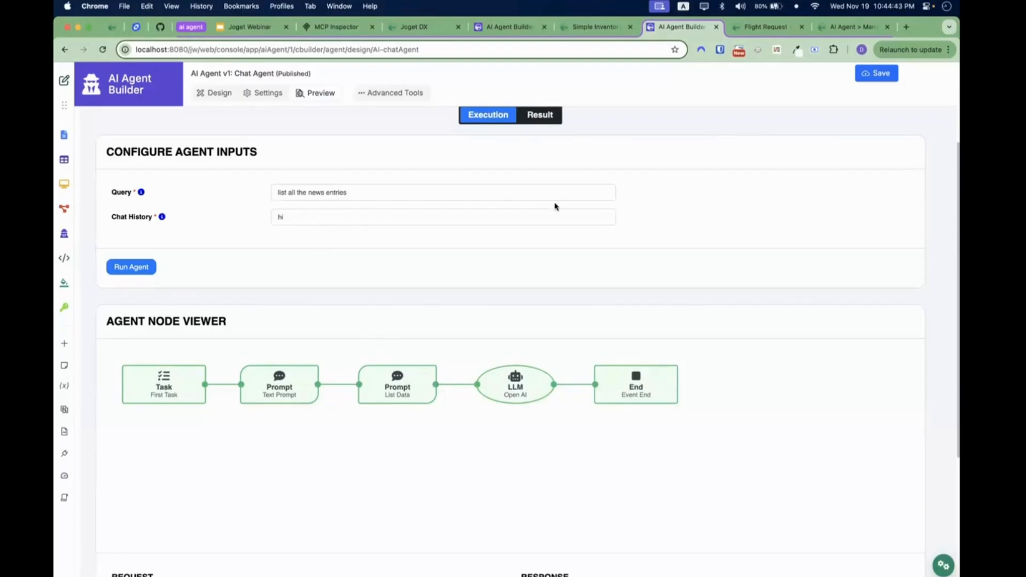
{"action": "left_click", "coordinate": [549, 116]}
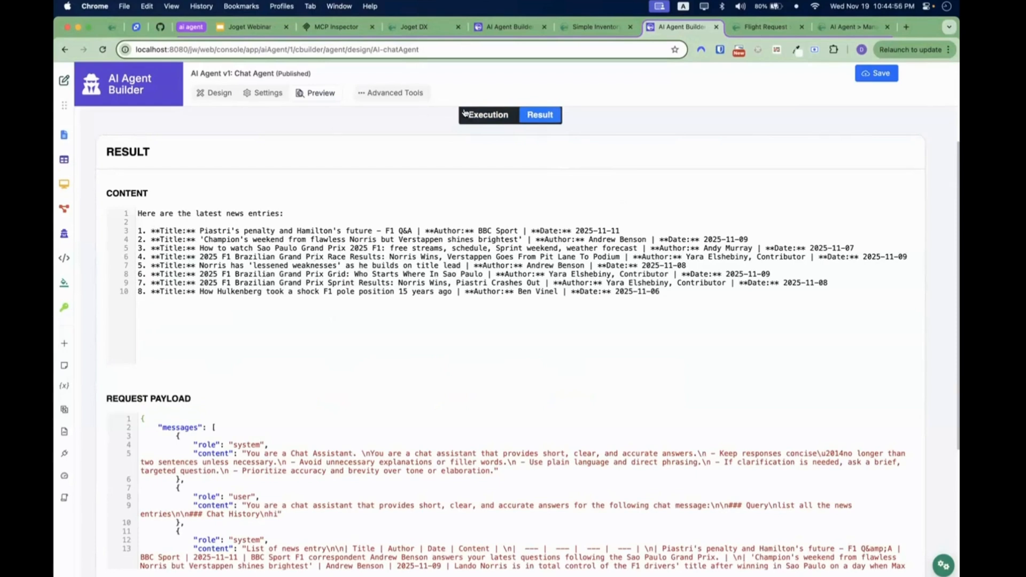
Set the Chat Agent's test query to "list the flights from Penang to Singapore on the 10th December 2025, return on the 15th".
{"action": "left_click", "coordinate": [479, 116]}
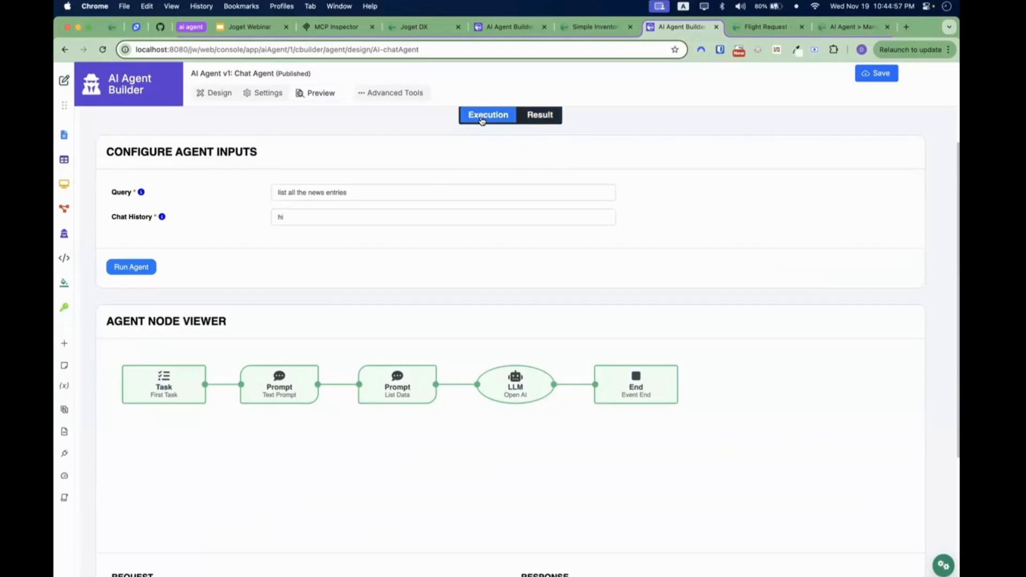
{"action": "left_click", "coordinate": [394, 194]}
{"action": "key", "text": "super+a"}
{"action": "type", "text": "list the flight"}
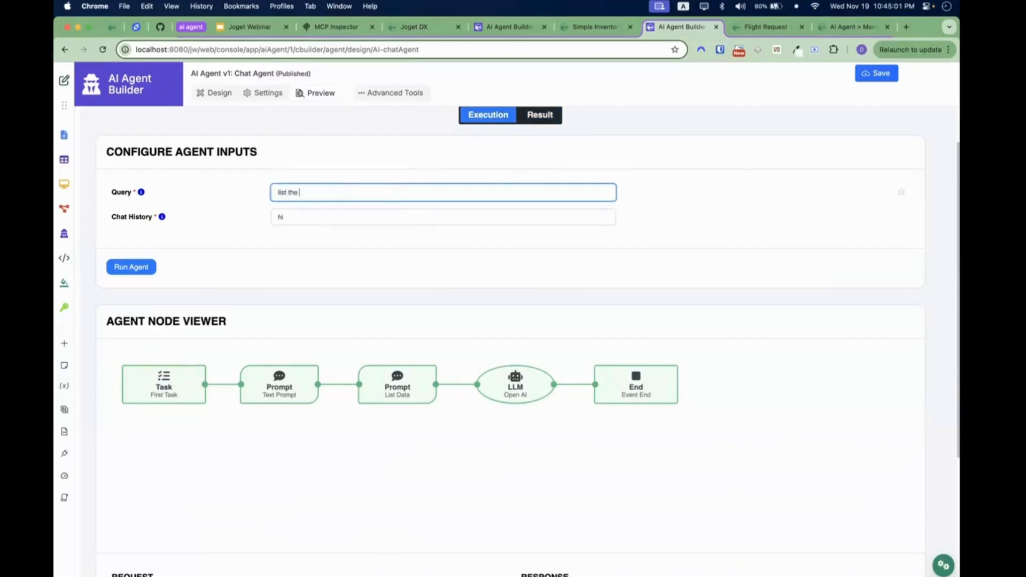
{"action": "key", "text": "BackSpace"}
{"action": "key", "text": "BackSpace"}
{"action": "key", "text": "BackSpace"}
{"action": "type", "text": "ghts from Penang to Singapore on the"}
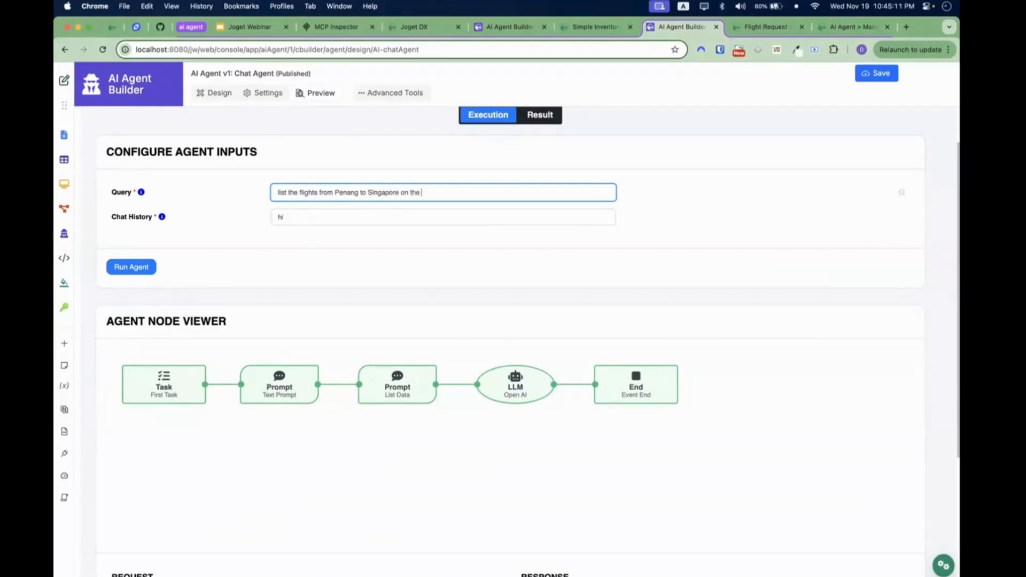
{"action": "type", "text": " 10th Decem"}
{"action": "type", "text": "ber 2025."}
{"action": "type", "text": " return on the th"}
{"action": "type", "text": "e"}
{"action": "key", "text": "BackSpace"}
{"action": "key", "text": "BackSpace"}
{"action": "type", "text": "15th"}
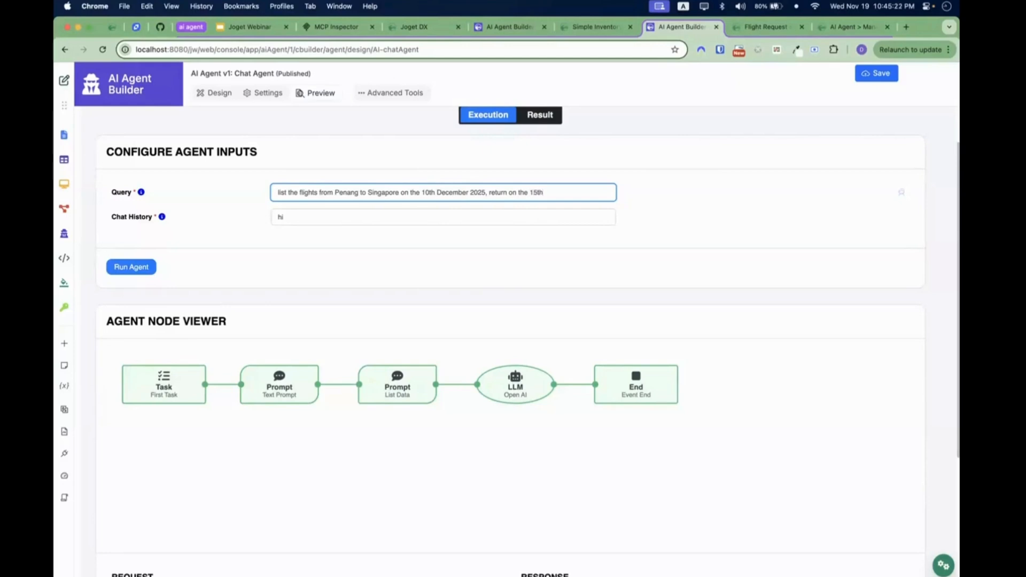
{"action": "left_click", "coordinate": [235, 277]}
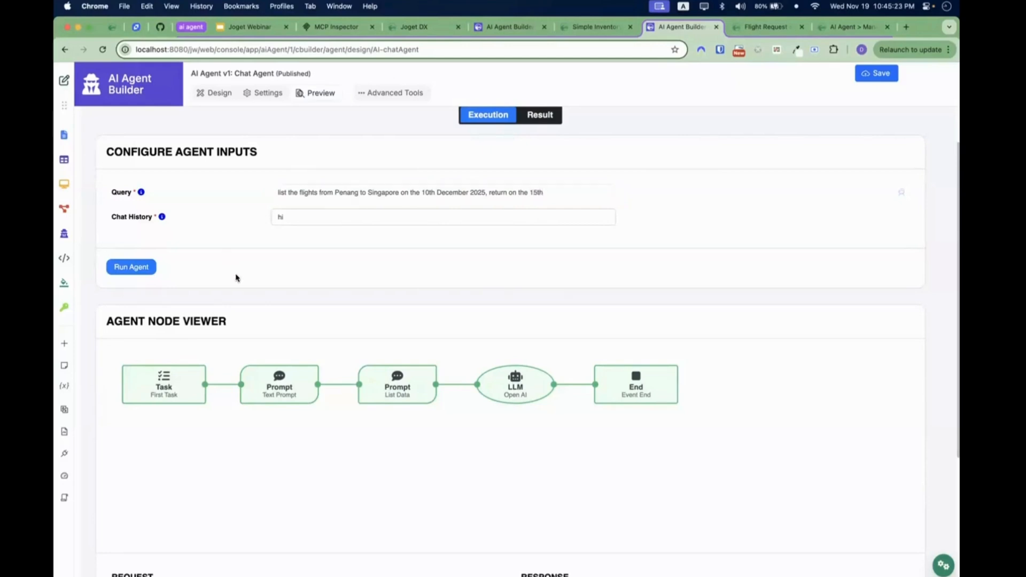
Run the Chat Agent with the flight query and show the run's result, reviewing the departure and return flights.
{"action": "left_click", "coordinate": [147, 271]}
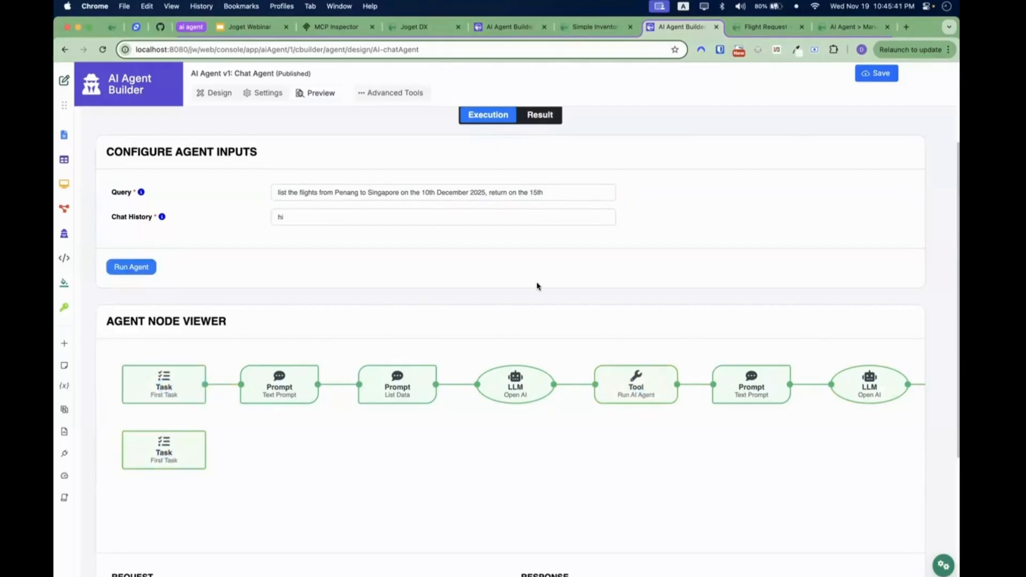
{"action": "scroll", "coordinate": [537, 286], "scroll_direction": "up", "scroll_amount": 2}
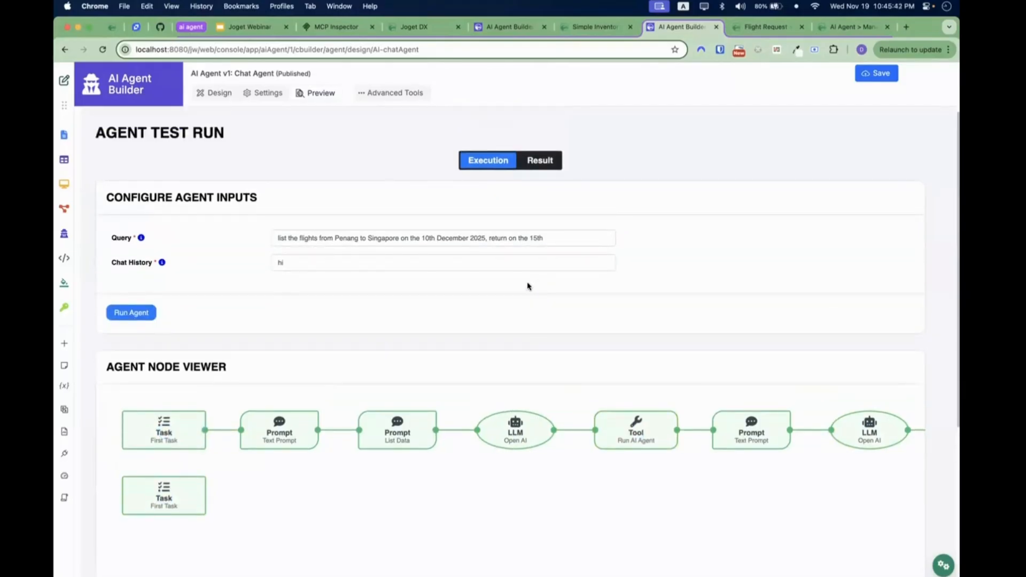
{"action": "left_click", "coordinate": [543, 163]}
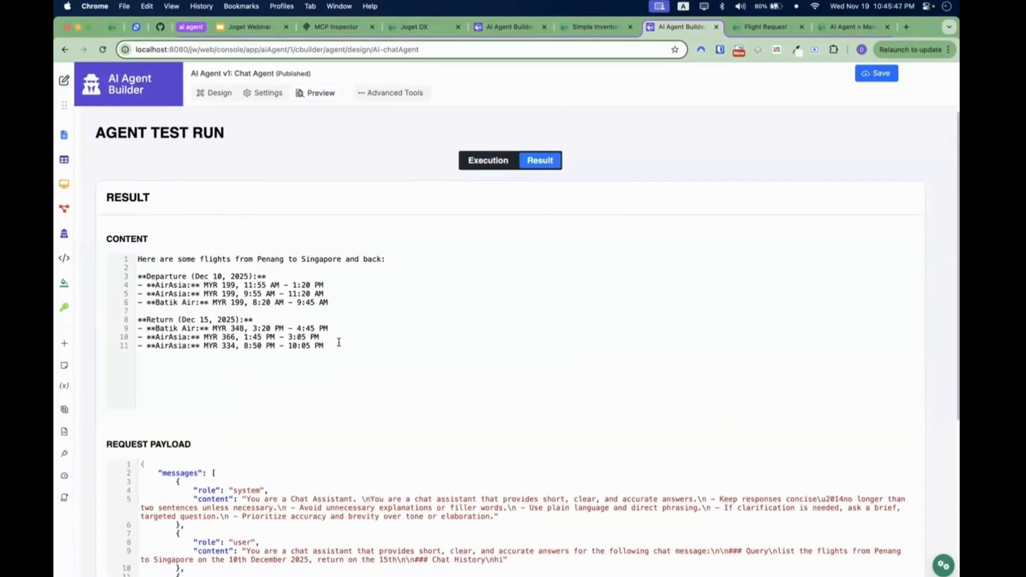
{"action": "left_click_drag", "start_coordinate": [339, 342], "coordinate": [136, 277]}
{"action": "left_click", "coordinate": [220, 281]}
Return to the Chat Agent's design and examine the available LLM services, prompts, tools and enhancers.
{"action": "left_click", "coordinate": [221, 95]}
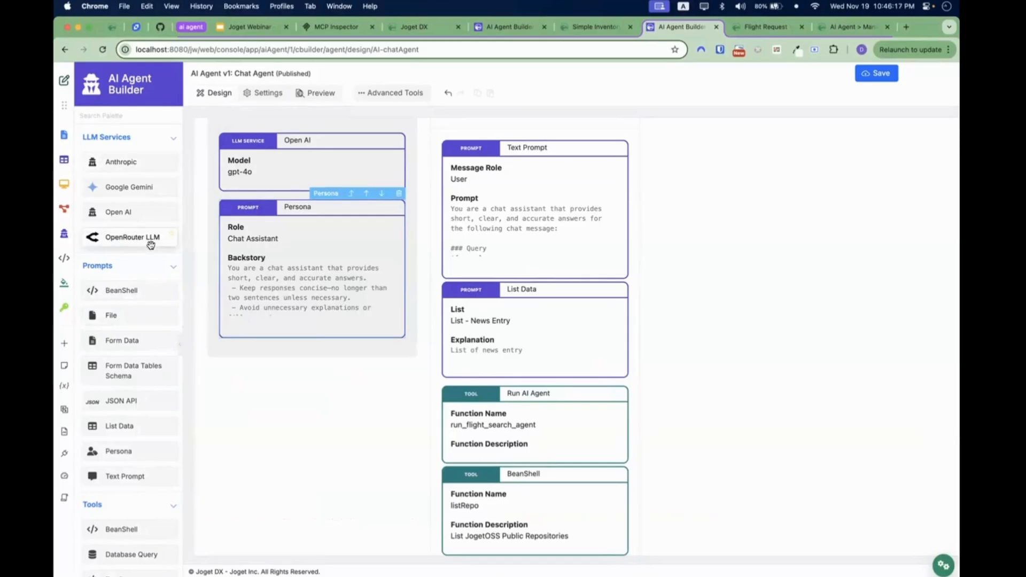
{"action": "scroll", "coordinate": [153, 320], "scroll_direction": "down", "scroll_amount": 4}
{"action": "scroll", "coordinate": [153, 320], "scroll_direction": "down", "scroll_amount": 3}
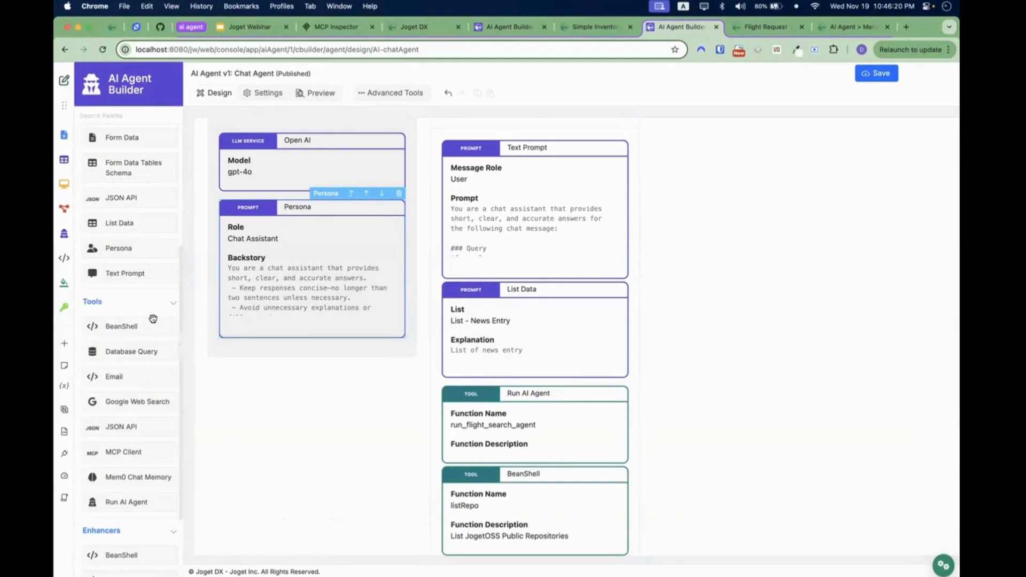
{"action": "scroll", "coordinate": [153, 319], "scroll_direction": "down", "scroll_amount": 2}
{"action": "scroll", "coordinate": [151, 307], "scroll_direction": "up", "scroll_amount": 2}
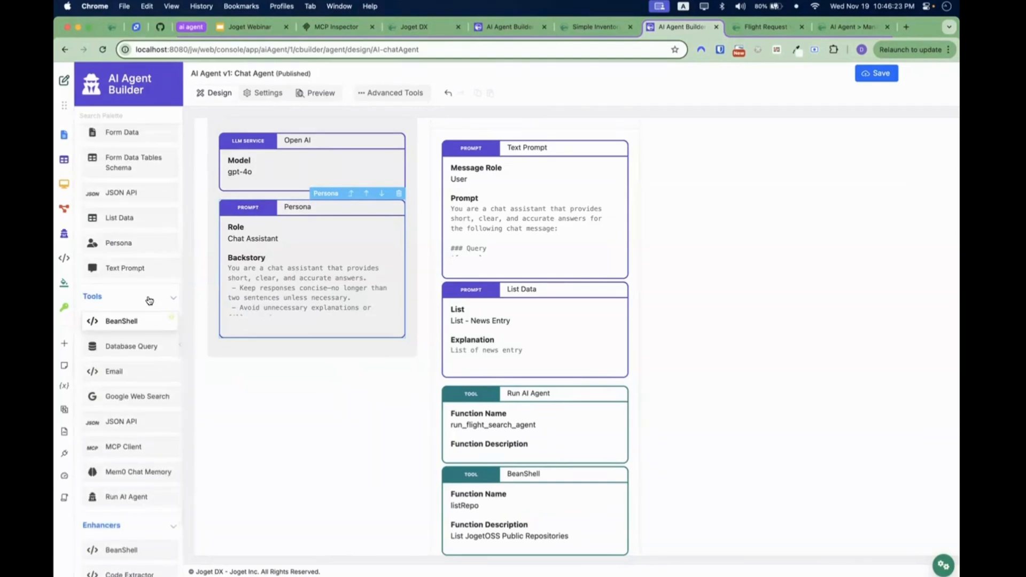
{"action": "scroll", "coordinate": [149, 300], "scroll_direction": "up", "scroll_amount": 8}
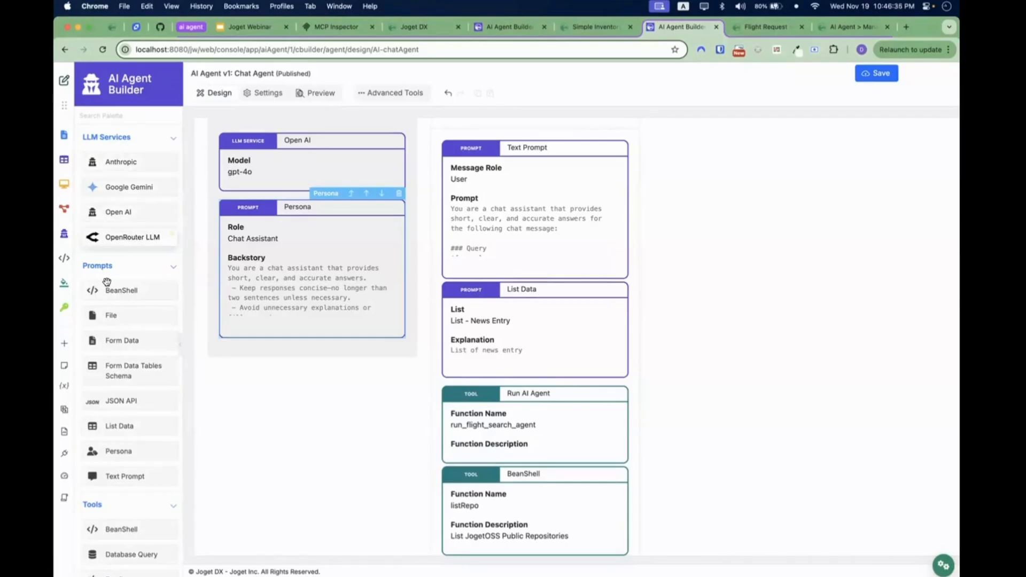
{"action": "scroll", "coordinate": [112, 273], "scroll_direction": "down", "scroll_amount": 5}
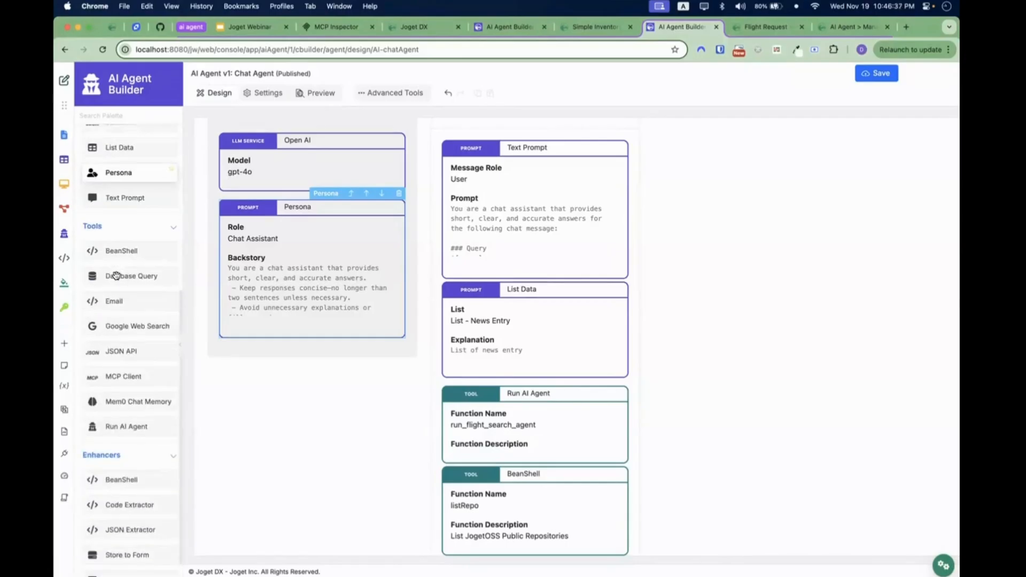
{"action": "scroll", "coordinate": [115, 274], "scroll_direction": "up", "scroll_amount": 4}
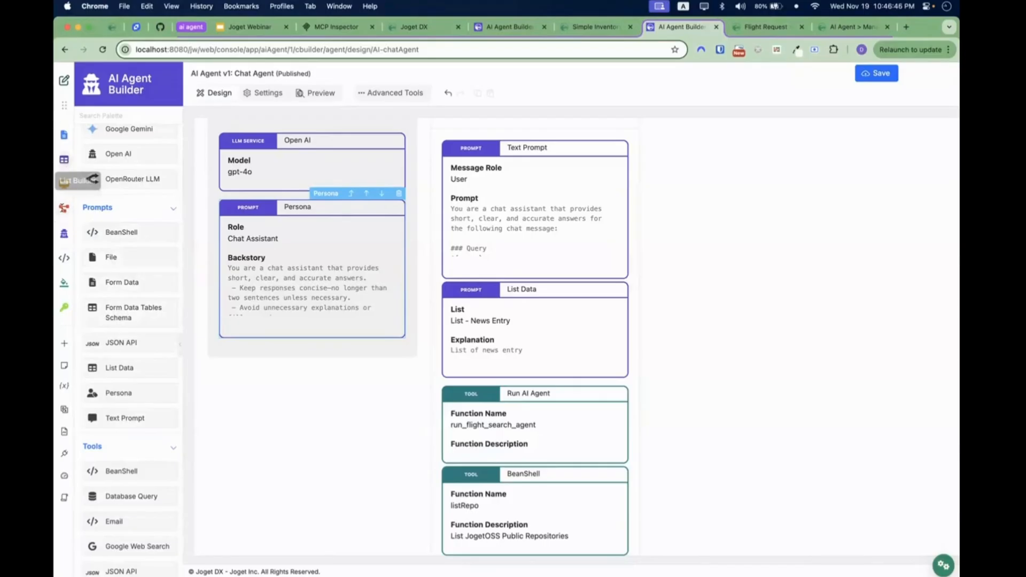
Open the Flight Agent's design to review its persona, text prompt, MCP Client tool and JSON Extractor.
{"action": "left_click", "coordinate": [64, 233]}
{"action": "left_click", "coordinate": [112, 153]}
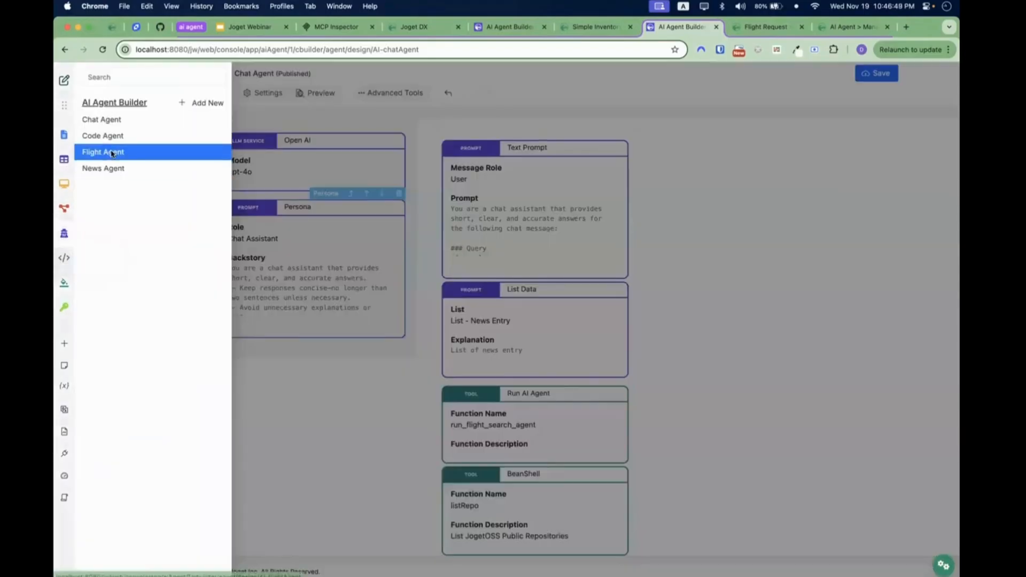
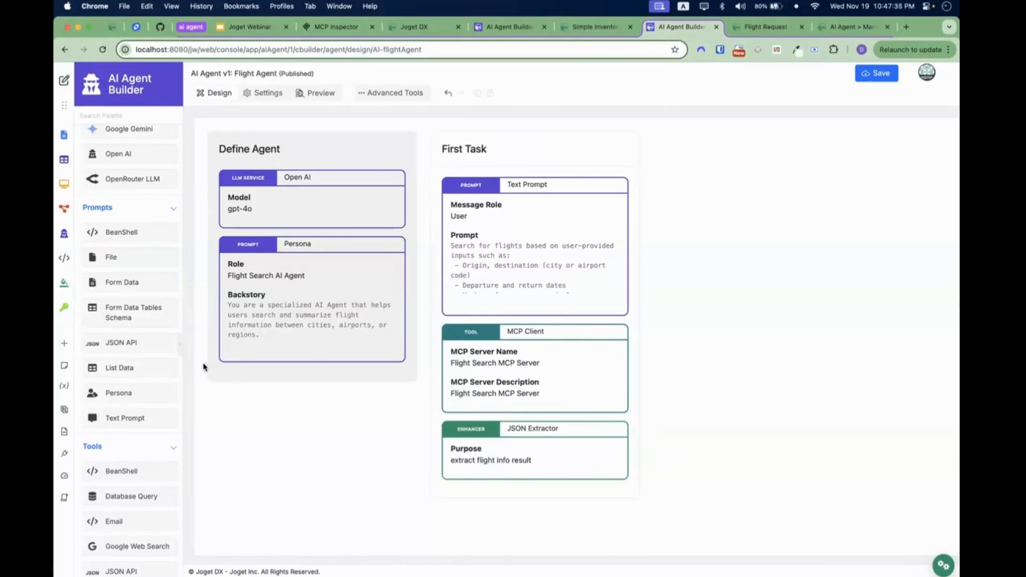
Open the joget api in the API Builder and preview its user and list_newEntry endpoints.
{"action": "left_click", "coordinate": [64, 308]}
{"action": "left_click", "coordinate": [111, 121]}
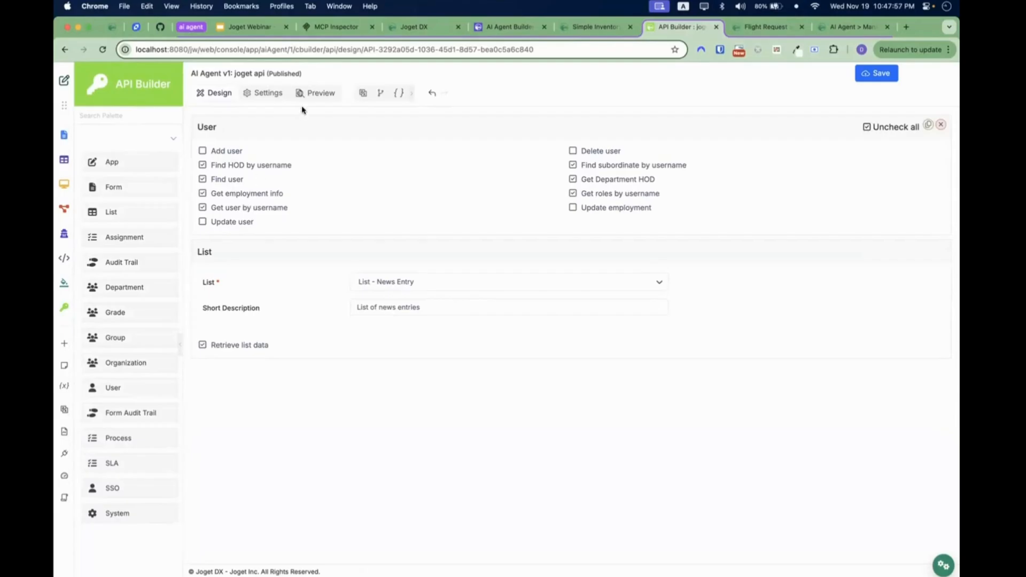
{"action": "left_click", "coordinate": [317, 94]}
{"action": "scroll", "coordinate": [344, 236], "scroll_direction": "down", "scroll_amount": 3}
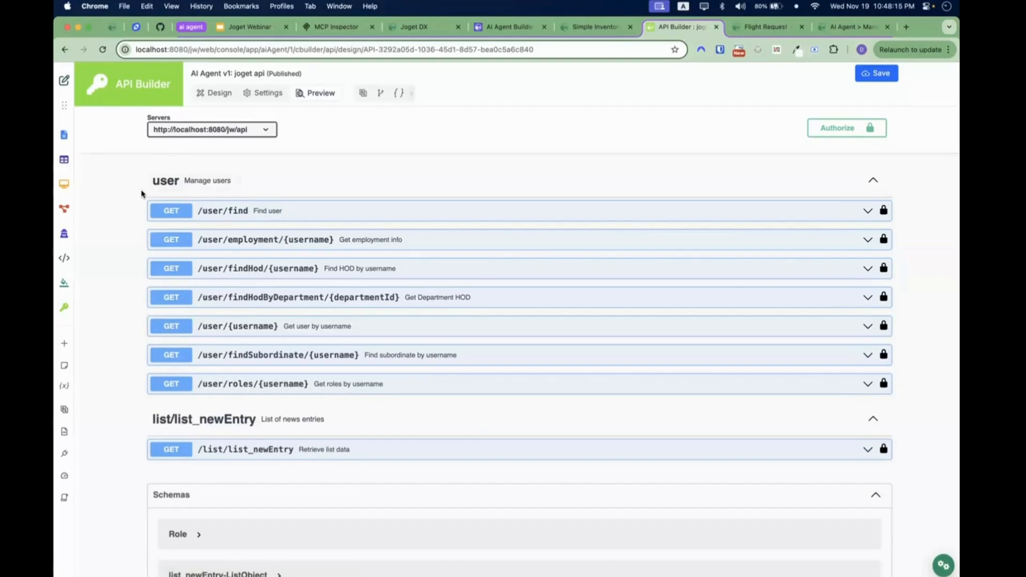
{"action": "scroll", "coordinate": [430, 160], "scroll_direction": "up", "scroll_amount": 3}
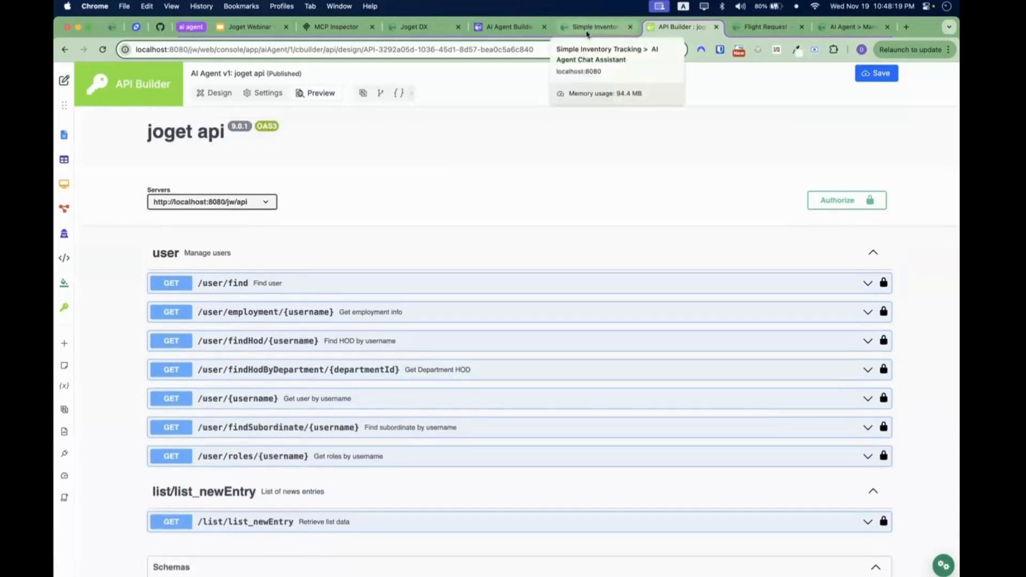
Inspect the mcp-server-01 endpoint in the MCP Server plugin's configuration and compare it with the joget api's design.
{"action": "left_click", "coordinate": [422, 27]}
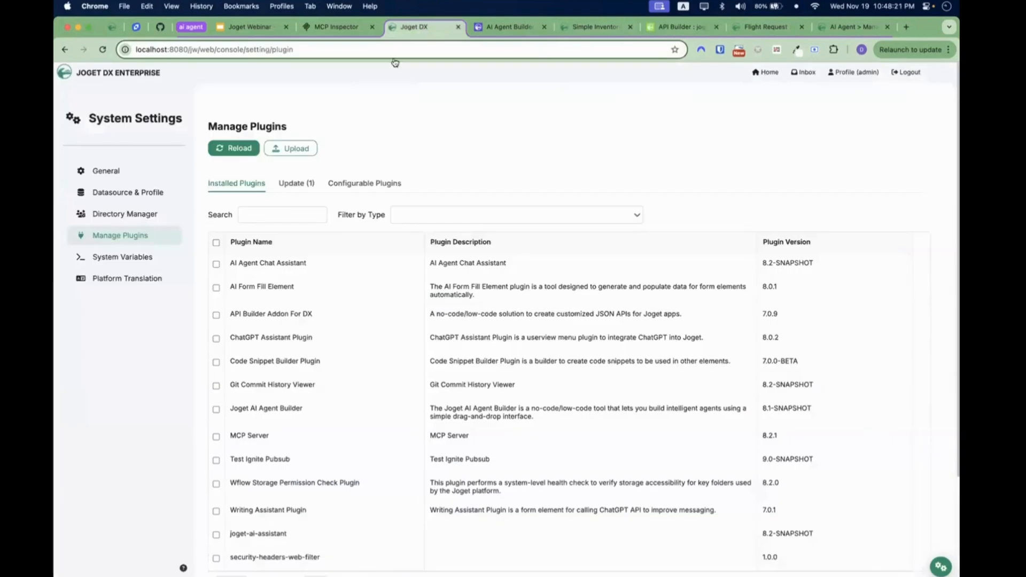
{"action": "left_click", "coordinate": [138, 237]}
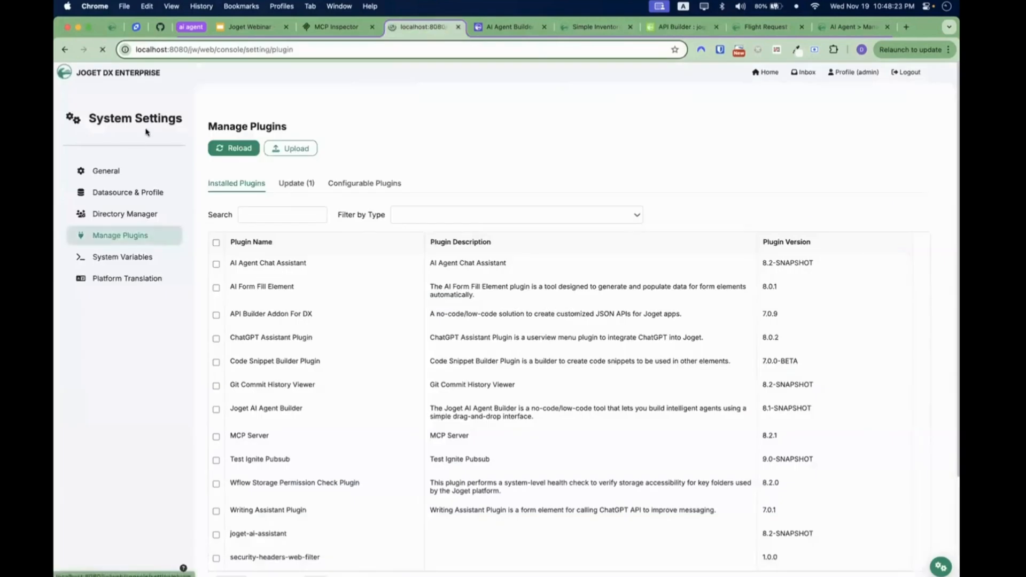
{"action": "left_click", "coordinate": [342, 182]}
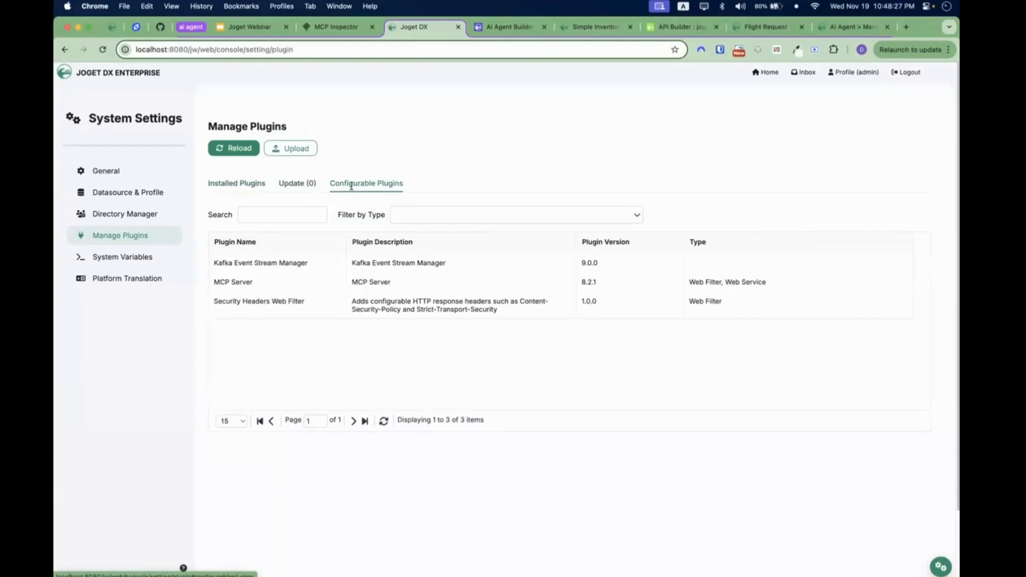
{"action": "left_click", "coordinate": [240, 290]}
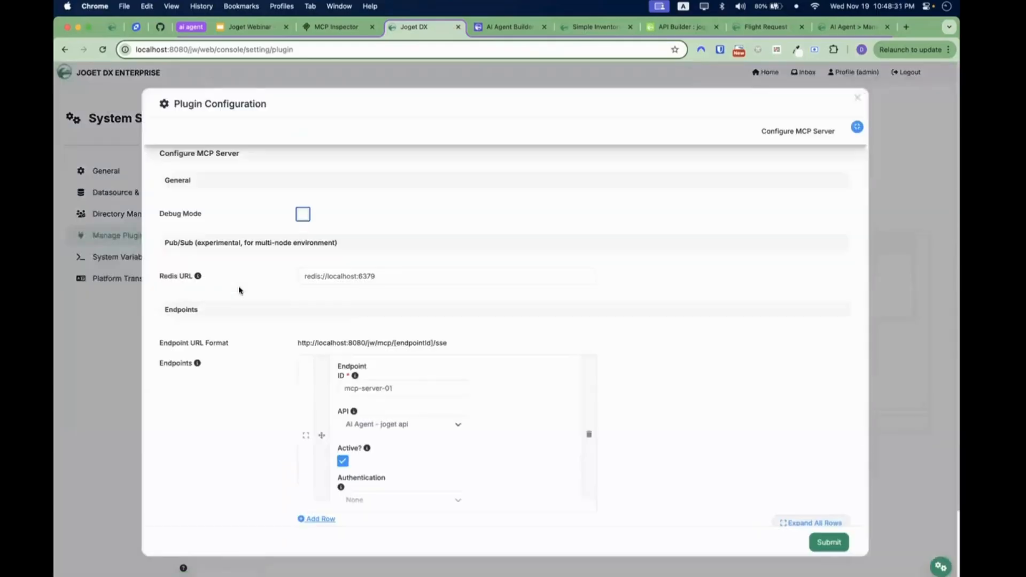
{"action": "scroll", "coordinate": [248, 315], "scroll_direction": "down", "scroll_amount": 2}
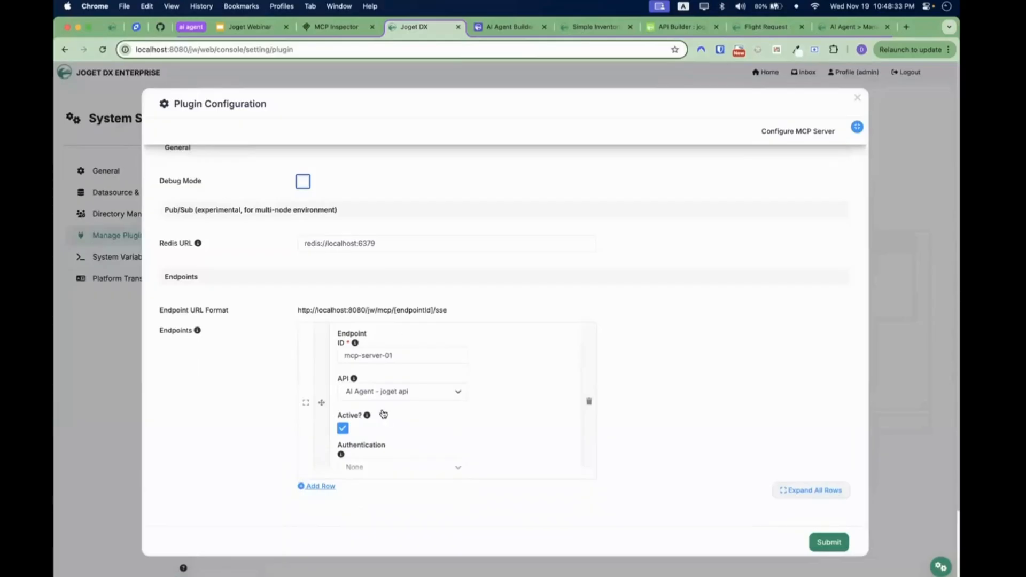
{"action": "left_click", "coordinate": [785, 491]}
{"action": "left_click_drag", "start_coordinate": [406, 353], "coordinate": [338, 353]}
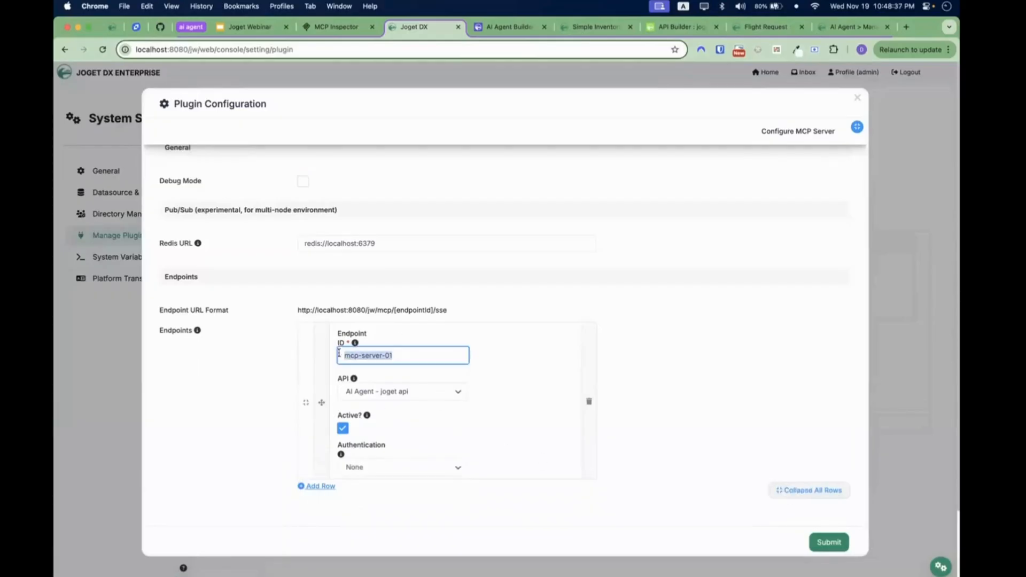
{"action": "left_click", "coordinate": [513, 381]}
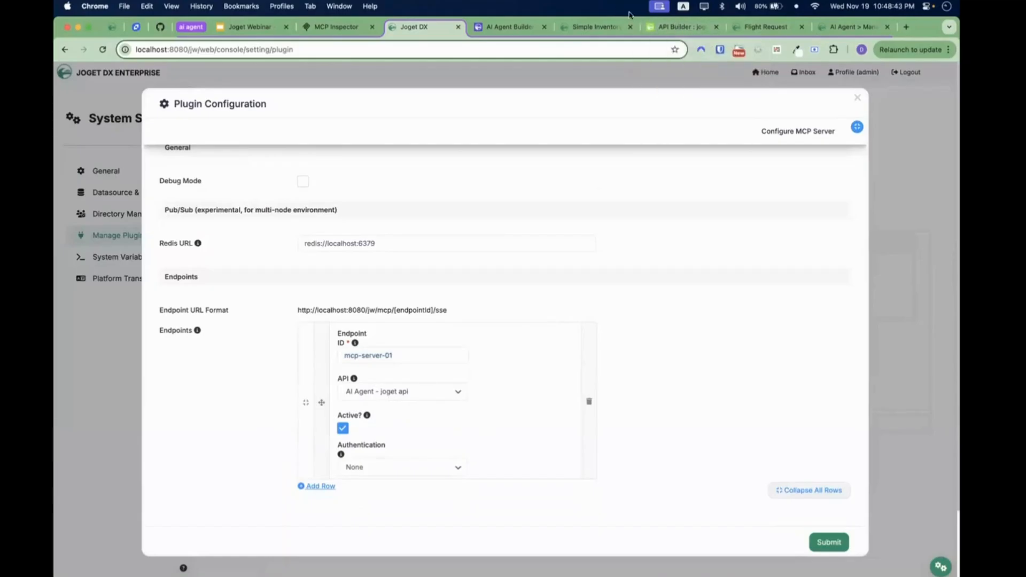
{"action": "left_click", "coordinate": [664, 28]}
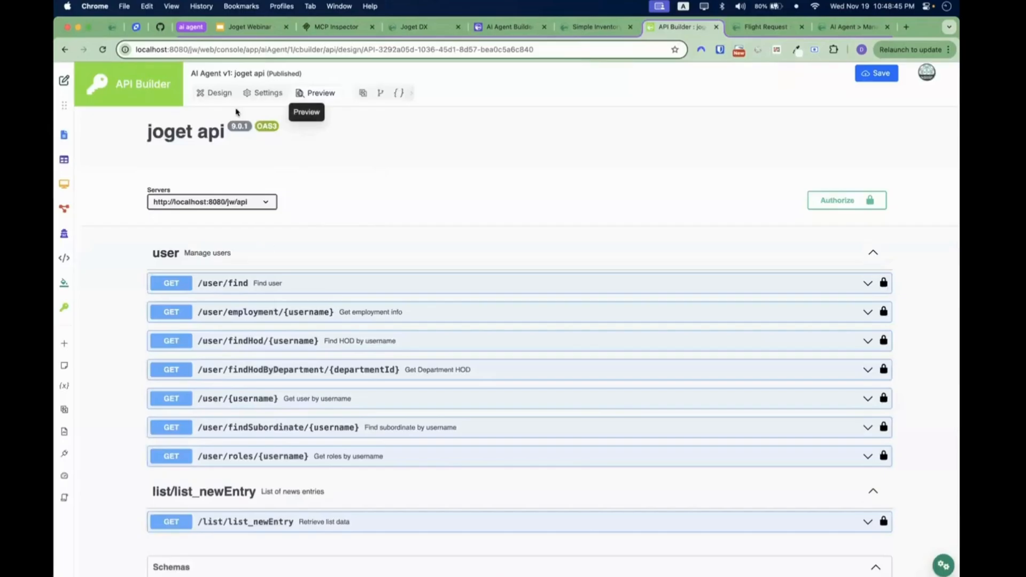
{"action": "left_click", "coordinate": [214, 95]}
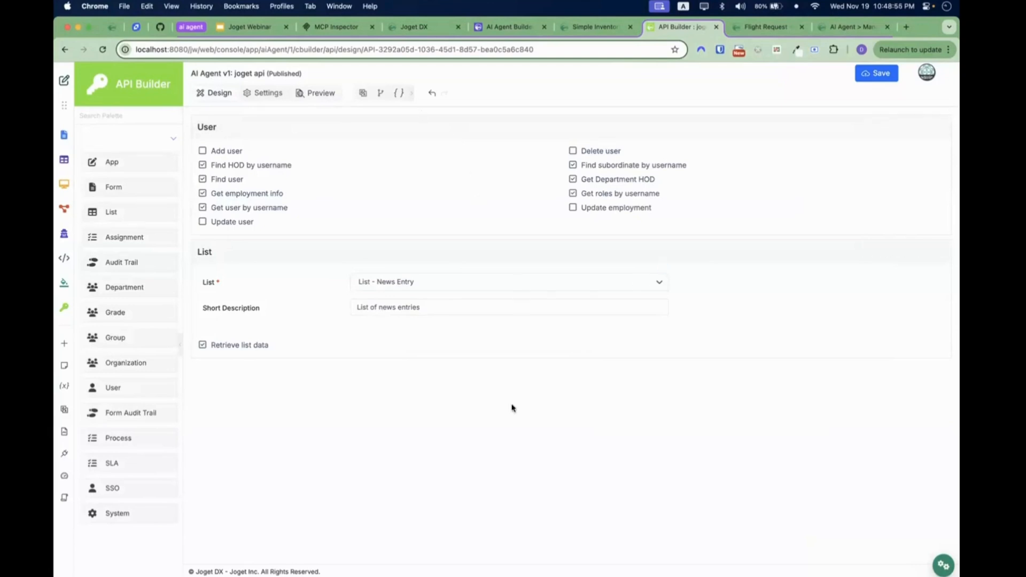
Switch to LM Studio, check the joget-mcp-server URL in mcp.json, and return to the unnamed chat.
{"action": "key", "text": "ctrl+Up"}
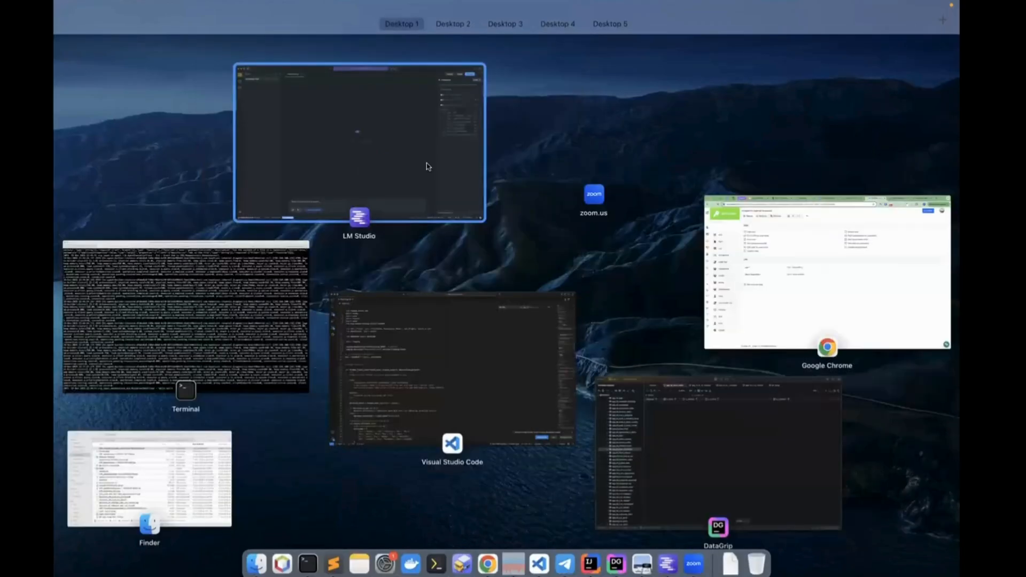
{"action": "left_click", "coordinate": [426, 163]}
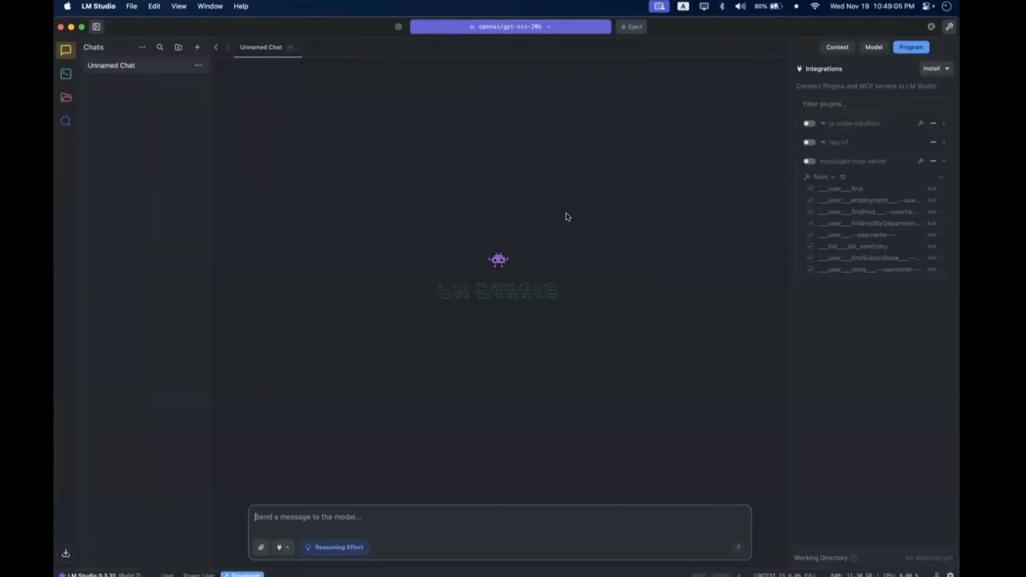
{"action": "left_click", "coordinate": [934, 68]}
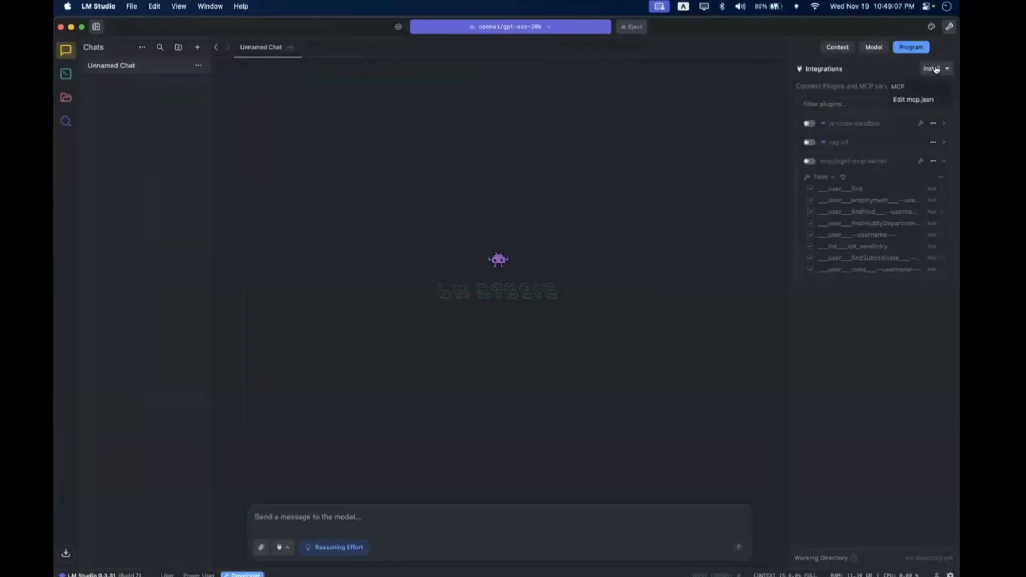
{"action": "left_click", "coordinate": [924, 99]}
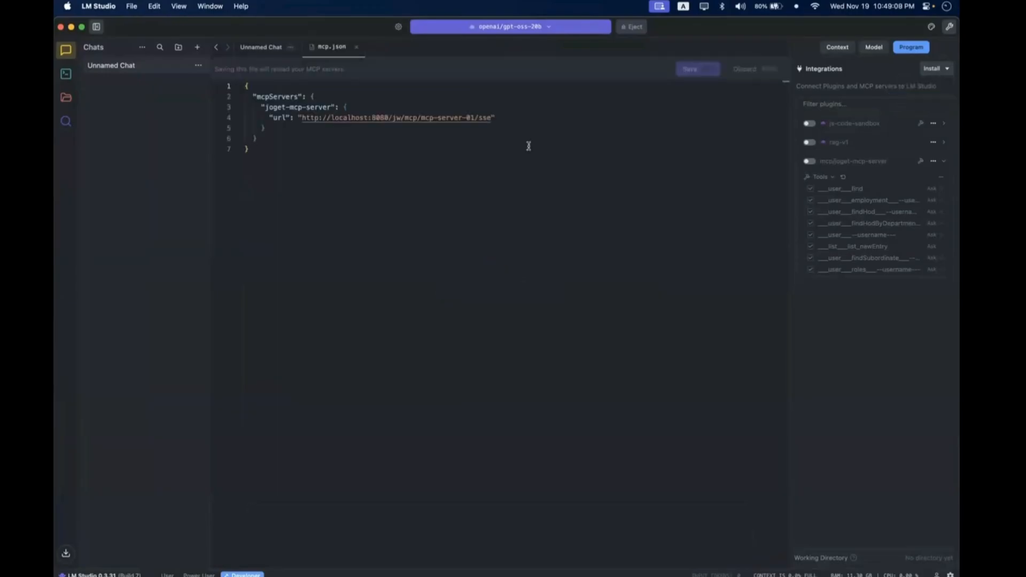
{"action": "left_click_drag", "start_coordinate": [302, 117], "coordinate": [497, 142]}
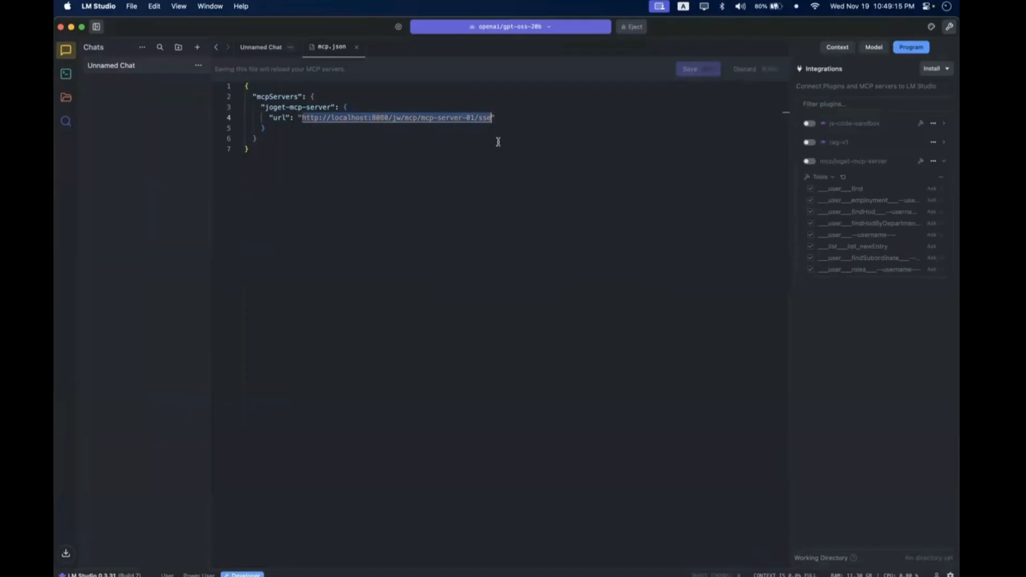
{"action": "left_click", "coordinate": [502, 137]}
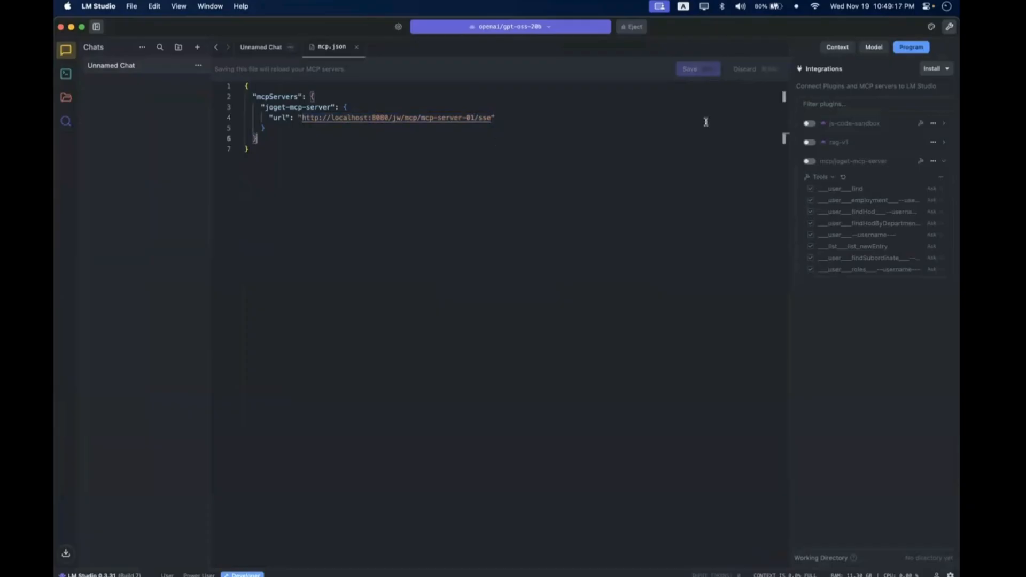
{"action": "left_click", "coordinate": [269, 49]}
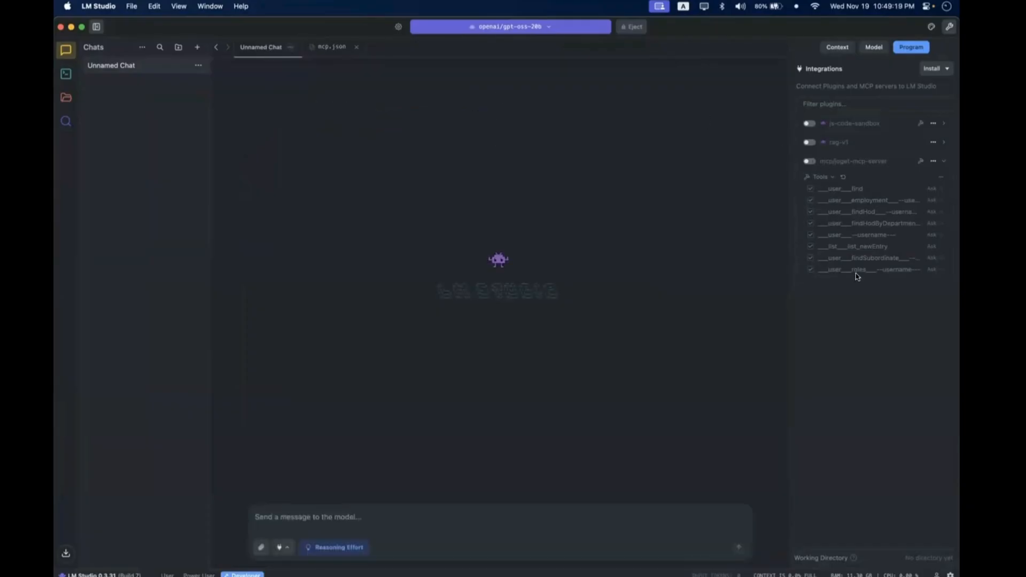
Enable the joget-mcp-server integration, switch to Chrome, and save the joget api with the Get employment info endpoint excluded.
{"action": "left_click", "coordinate": [807, 162]}
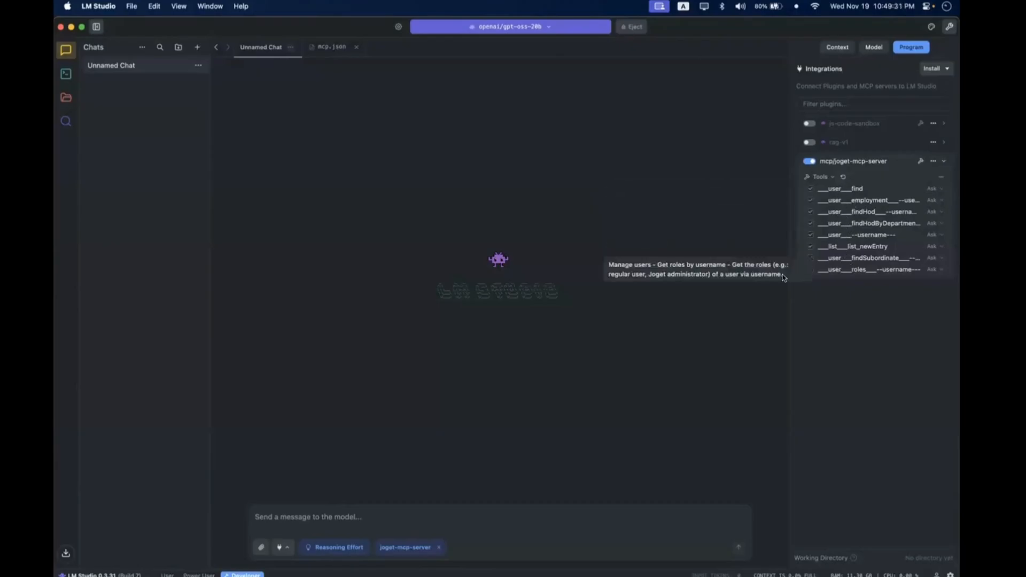
{"action": "key", "text": "ctrl+Up"}
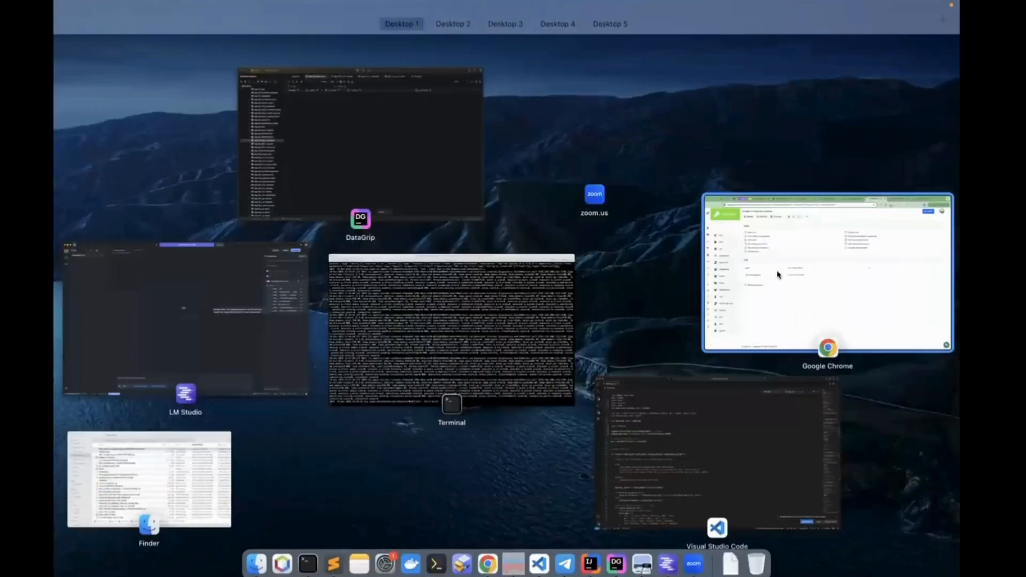
{"action": "left_click", "coordinate": [777, 275]}
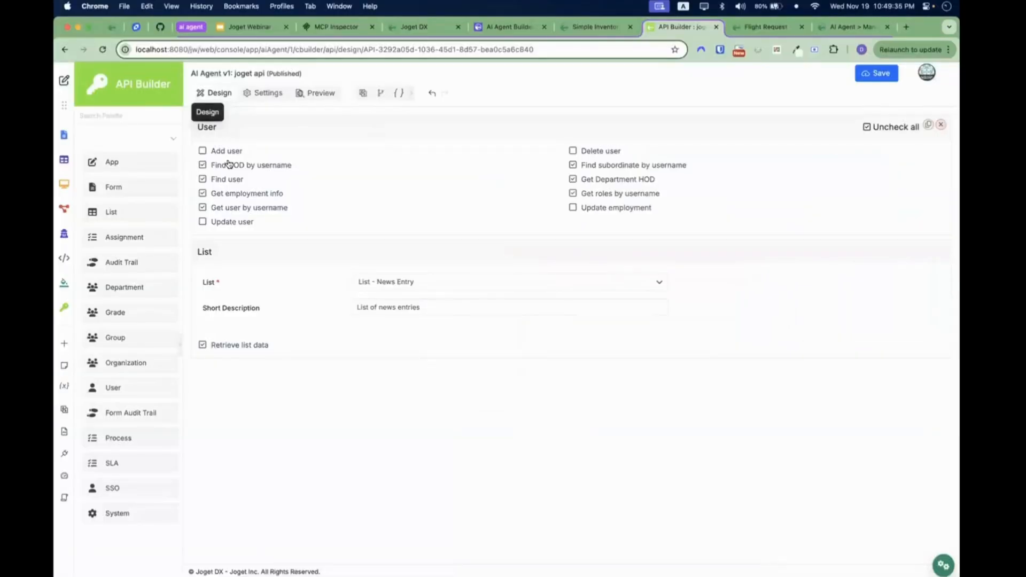
{"action": "left_click", "coordinate": [247, 194]}
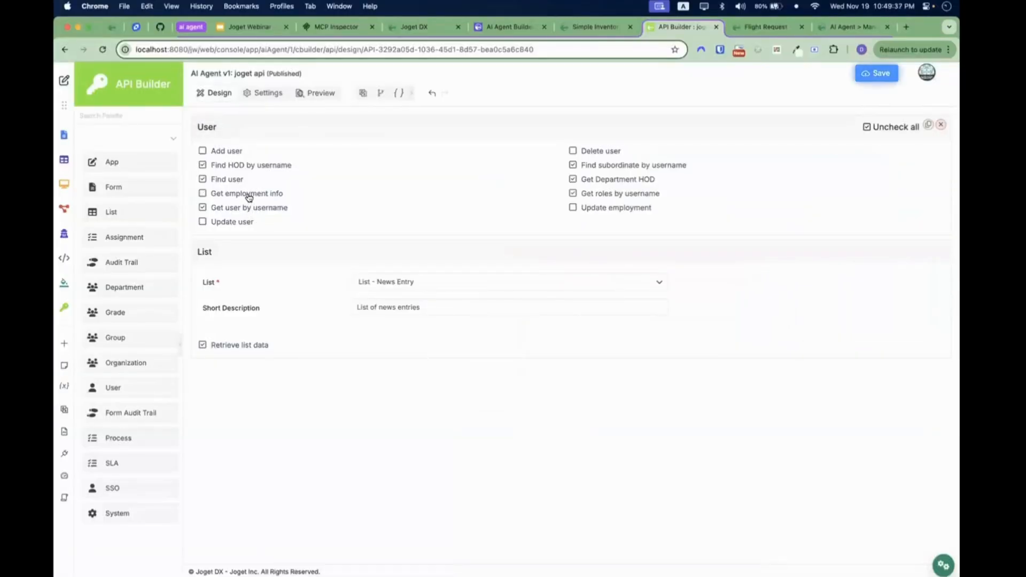
{"action": "left_click", "coordinate": [871, 79]}
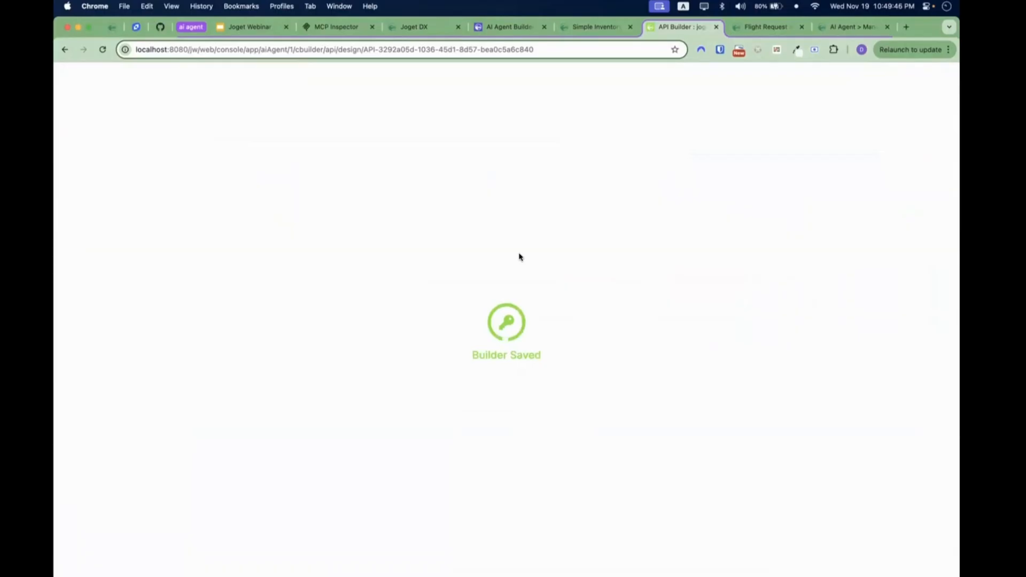
Switch to LM Studio and refresh the joget-mcp-server tool list.
{"action": "key", "text": "ctrl+Up"}
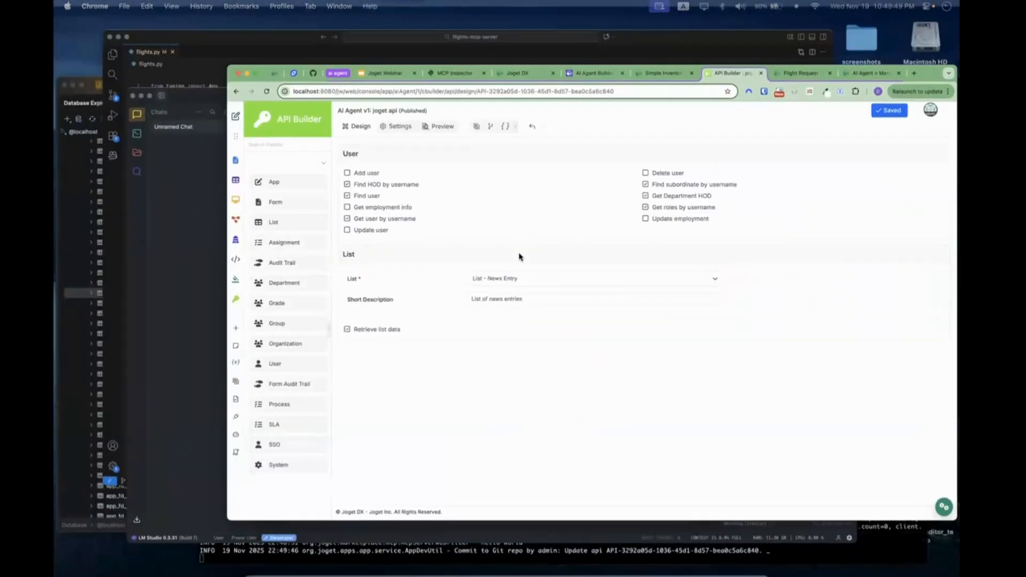
{"action": "key", "text": "ctrl+Up"}
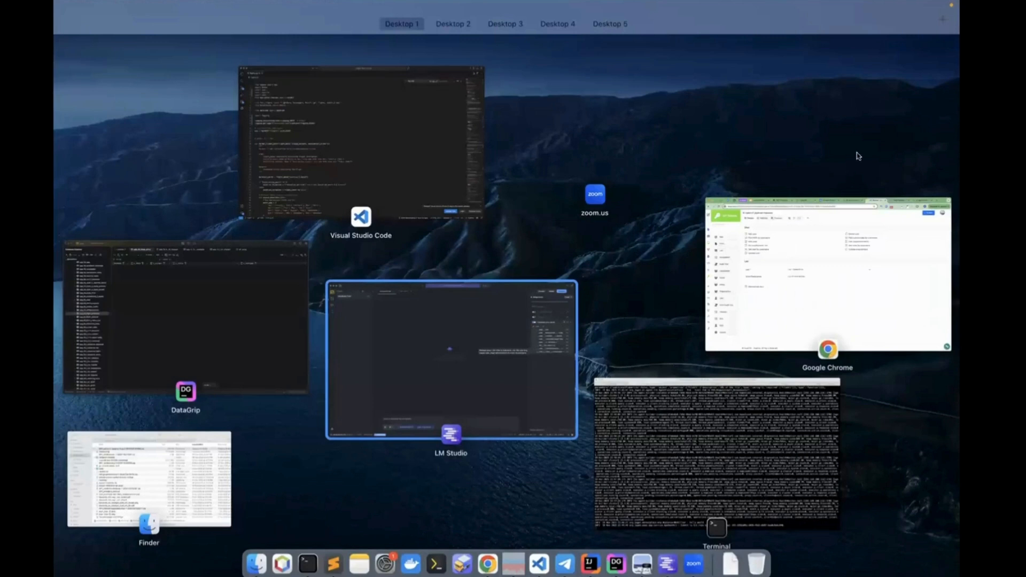
{"action": "left_click", "coordinate": [451, 358]}
{"action": "left_click", "coordinate": [842, 177]}
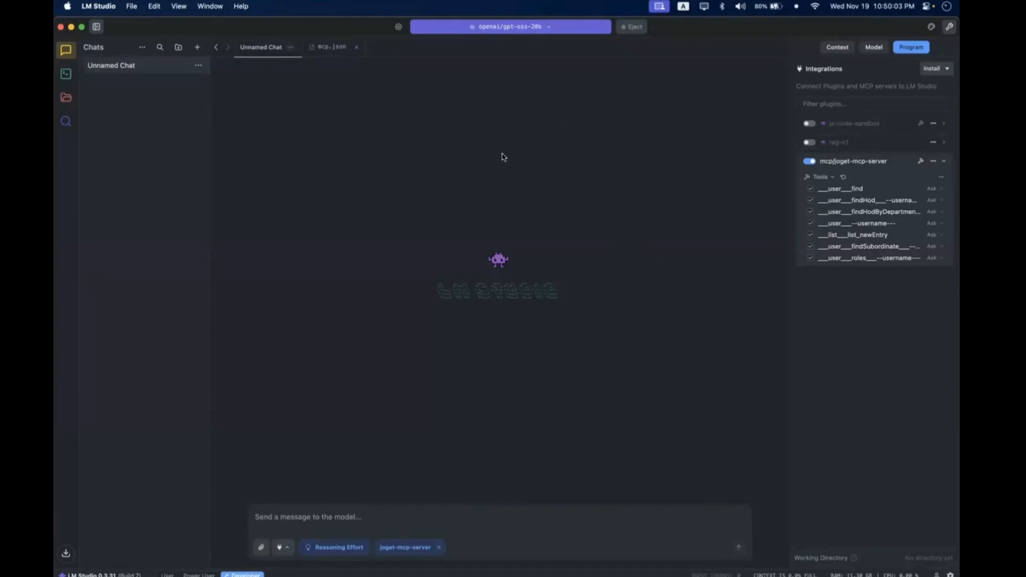
Ask the model to "list the users in joget" and approve its user find tool call.
{"action": "left_click", "coordinate": [441, 514]}
{"action": "type", "text": "list the users in joge"}
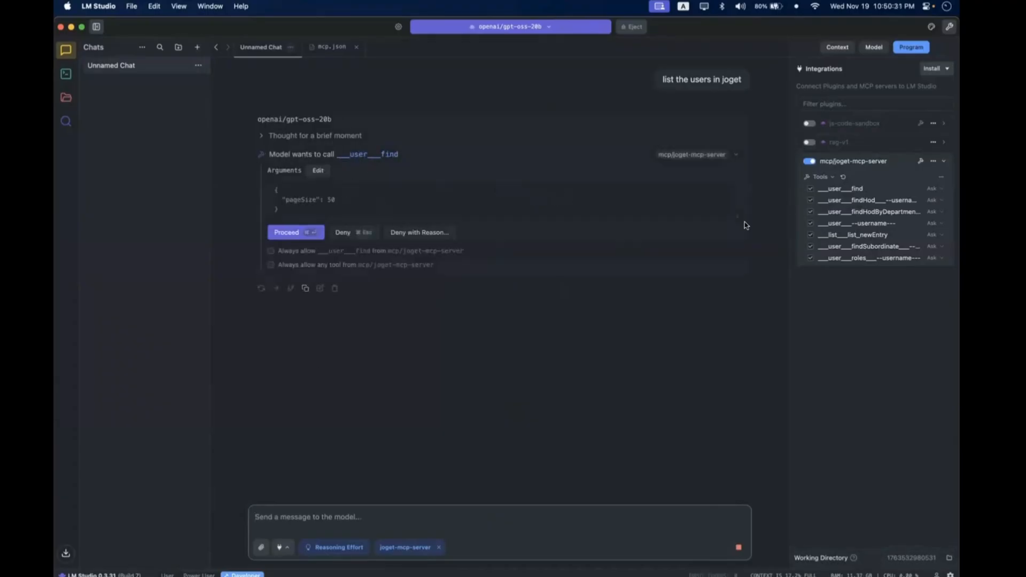
{"action": "left_click", "coordinate": [299, 234]}
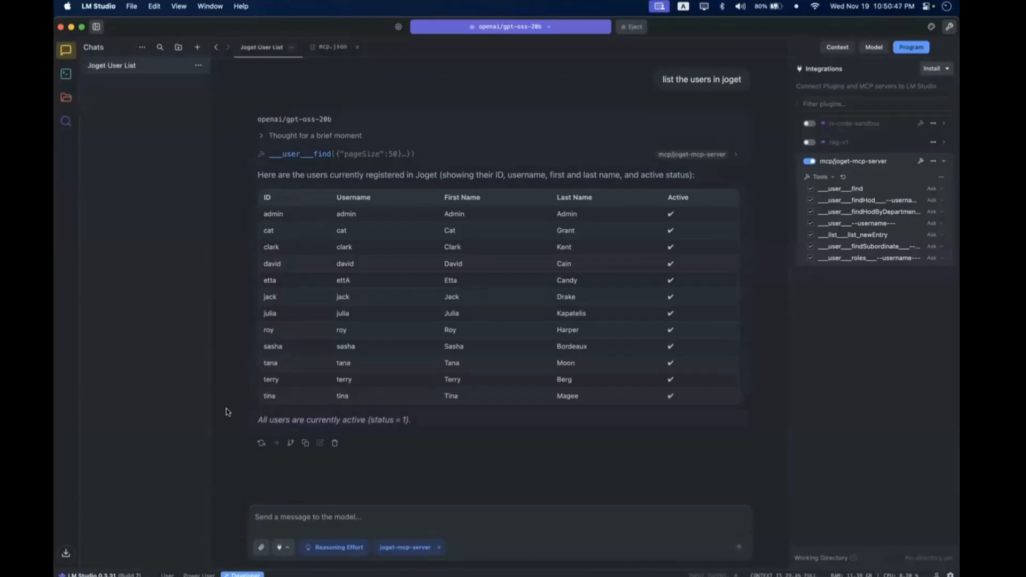
Switch to Chrome and open Joget's user setup to compare its users with the chat answer.
{"action": "key", "text": "ctrl+Up"}
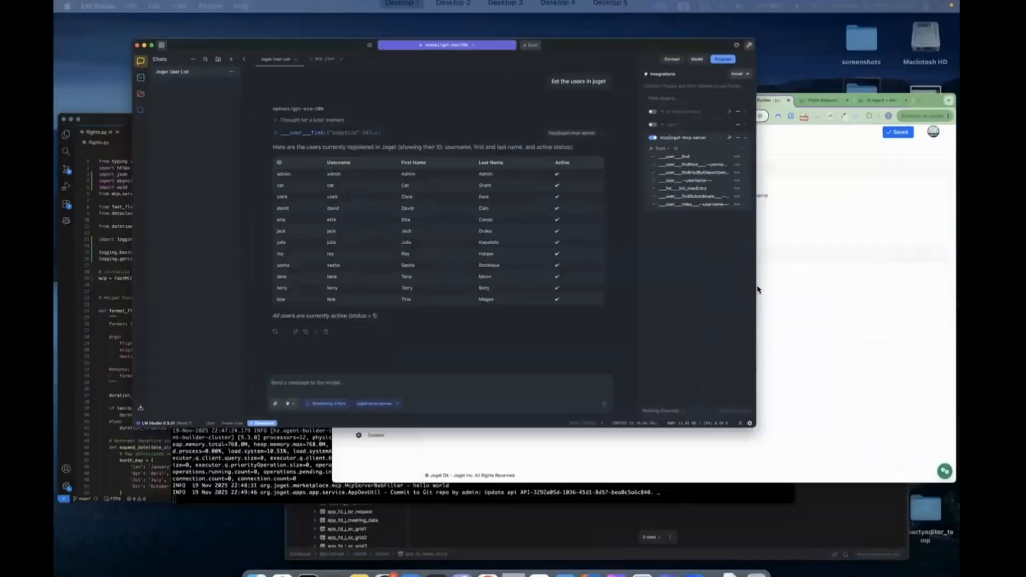
{"action": "left_click", "coordinate": [758, 286]}
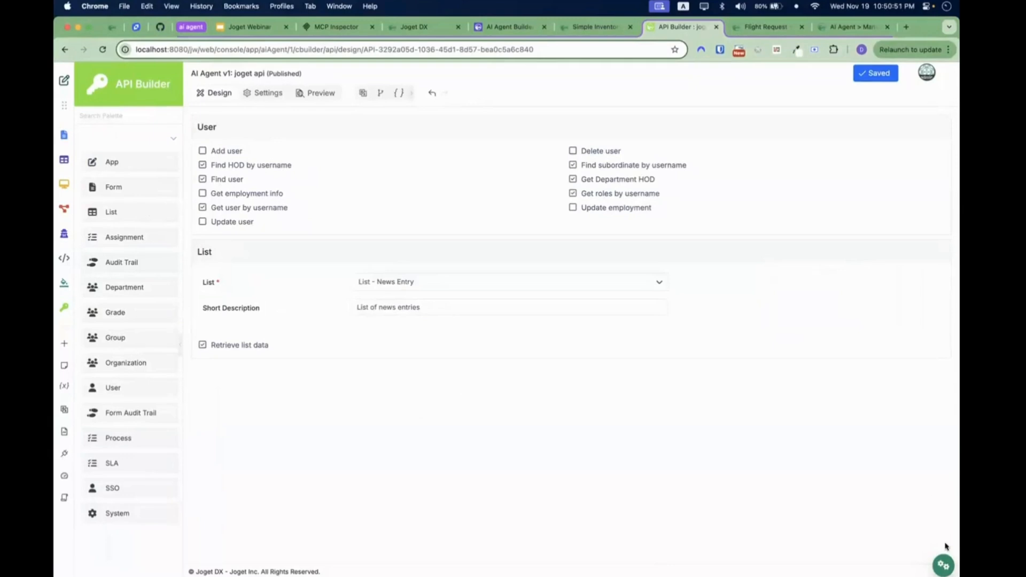
{"action": "left_click", "coordinate": [944, 555]}
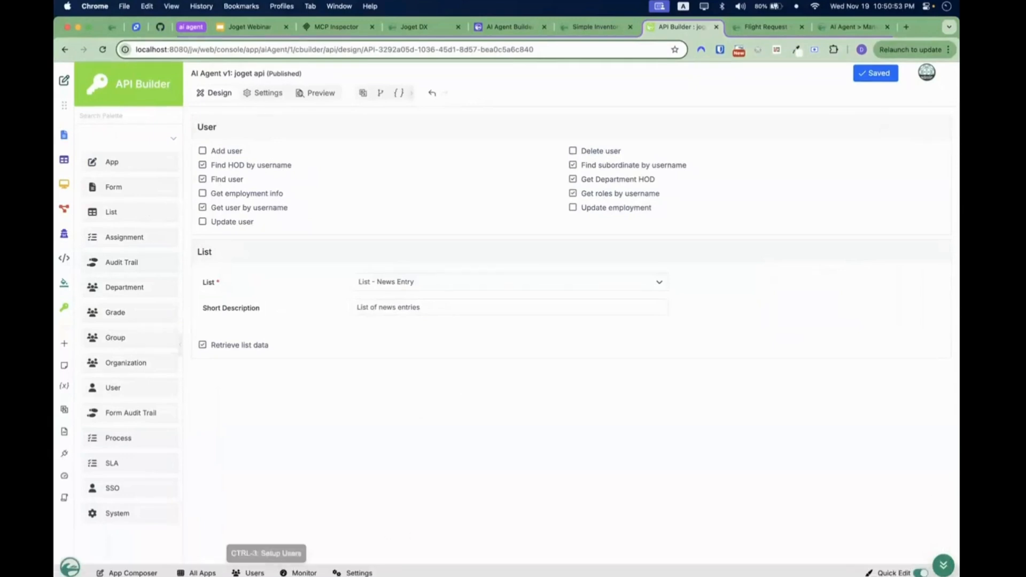
{"action": "left_click", "coordinate": [251, 571]}
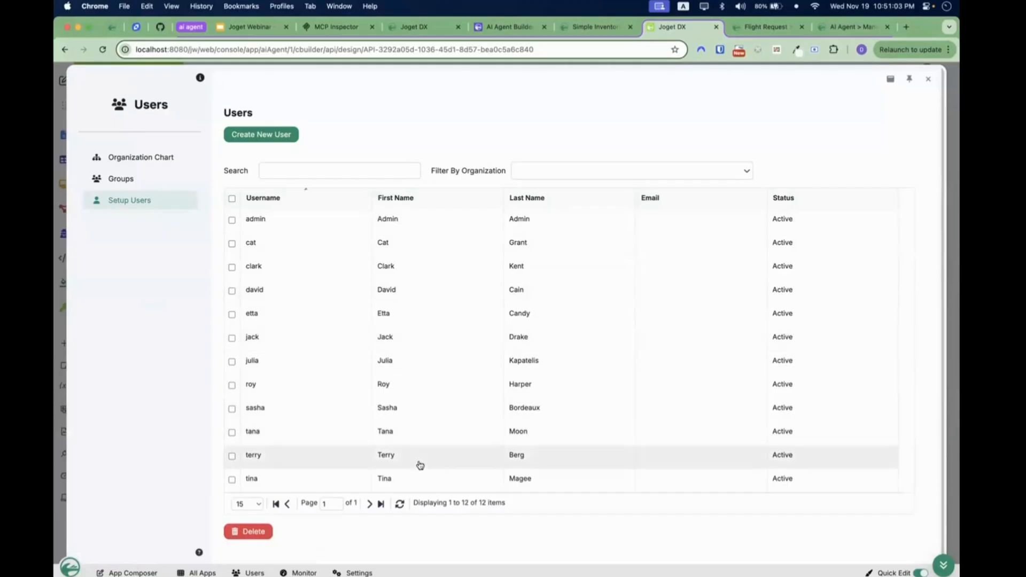
Switch to LM Studio, ask "give me more info about admin", and approve the username lookup tool call.
{"action": "key", "text": "ctrl+Up"}
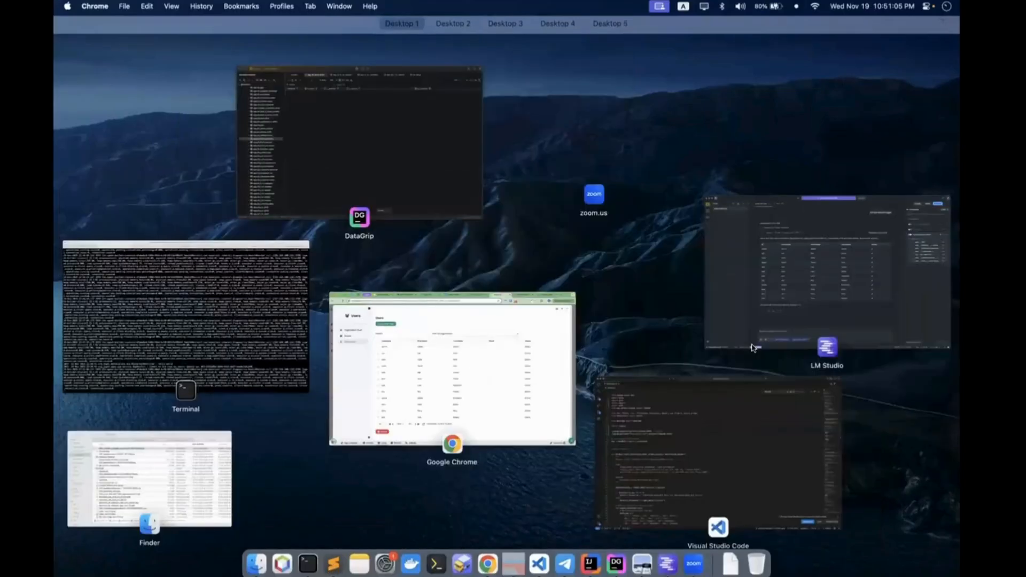
{"action": "left_click", "coordinate": [751, 344]}
{"action": "left_click", "coordinate": [544, 522]}
{"action": "type", "text": "gi"}
{"action": "key", "text": "BackSpace"}
{"action": "key", "text": "BackSpace"}
{"action": "type", "text": "giv"}
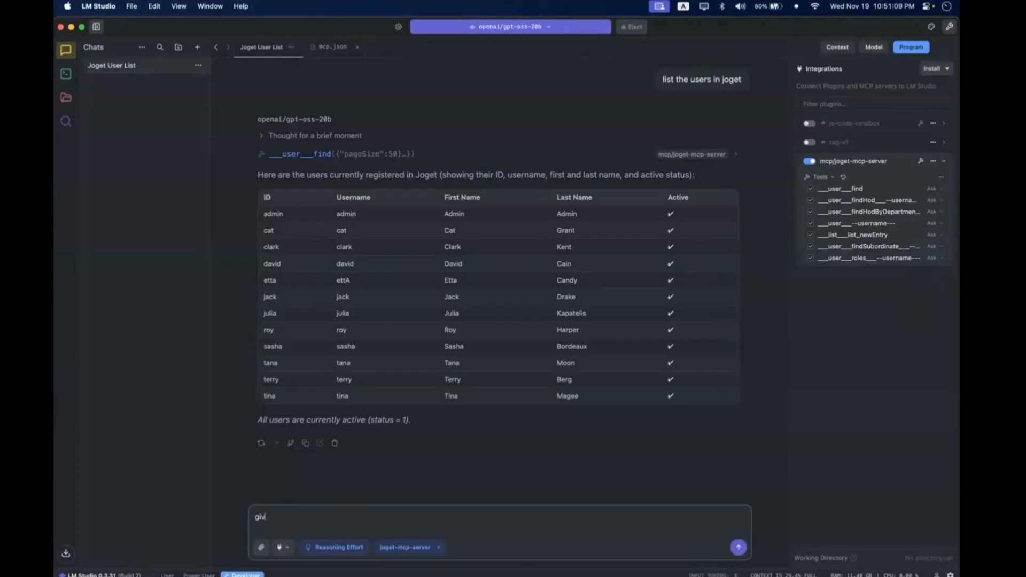
{"action": "type", "text": "e me more info aboout adm"}
{"action": "key", "text": "BackSpace"}
{"action": "key", "text": "Return"}
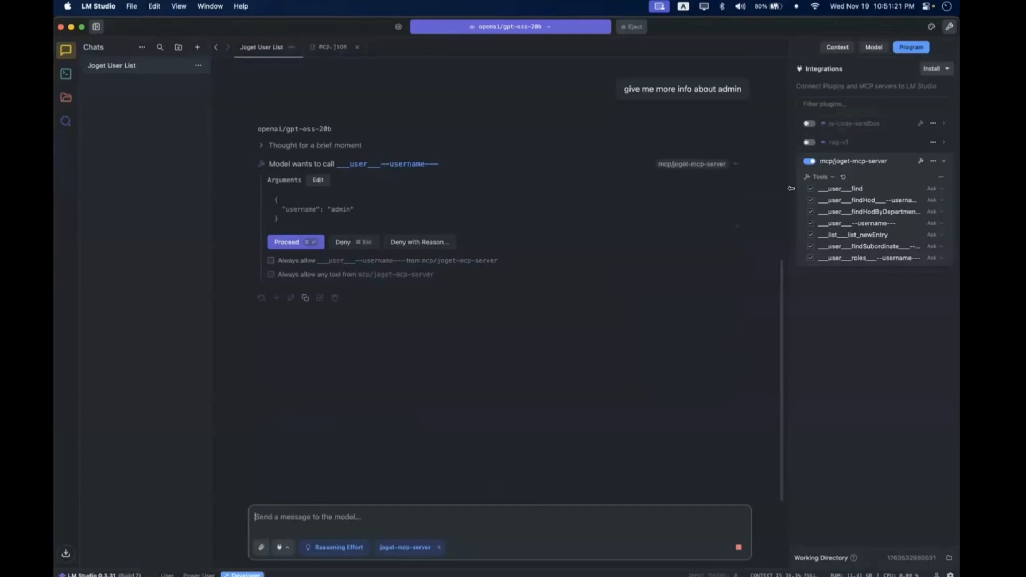
{"action": "left_click", "coordinate": [303, 247]}
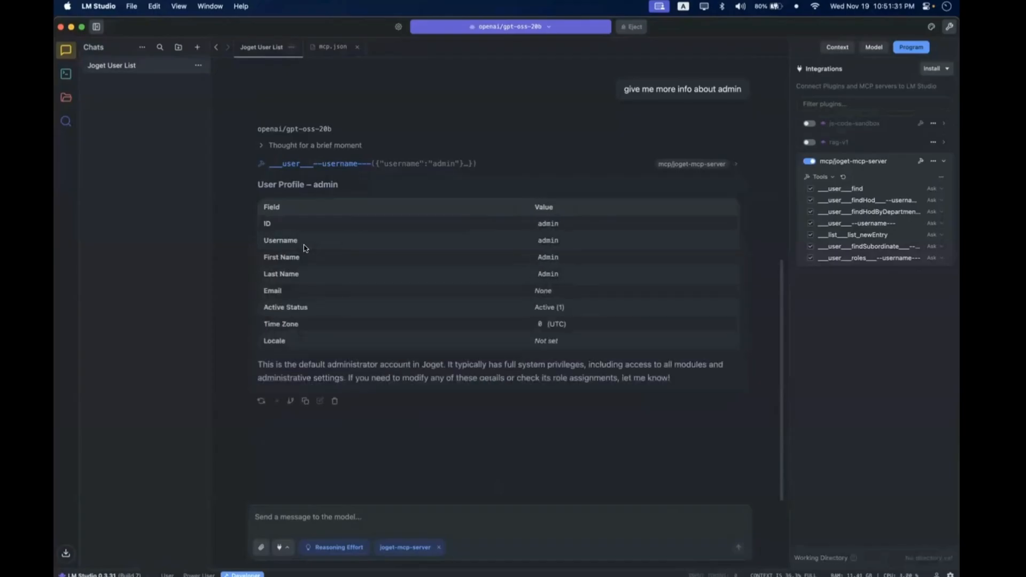
Switch to Chrome, close the Users overlay, and examine the News Entry list endpoint in the joget api's design.
{"action": "key", "text": "ctrl+Up"}
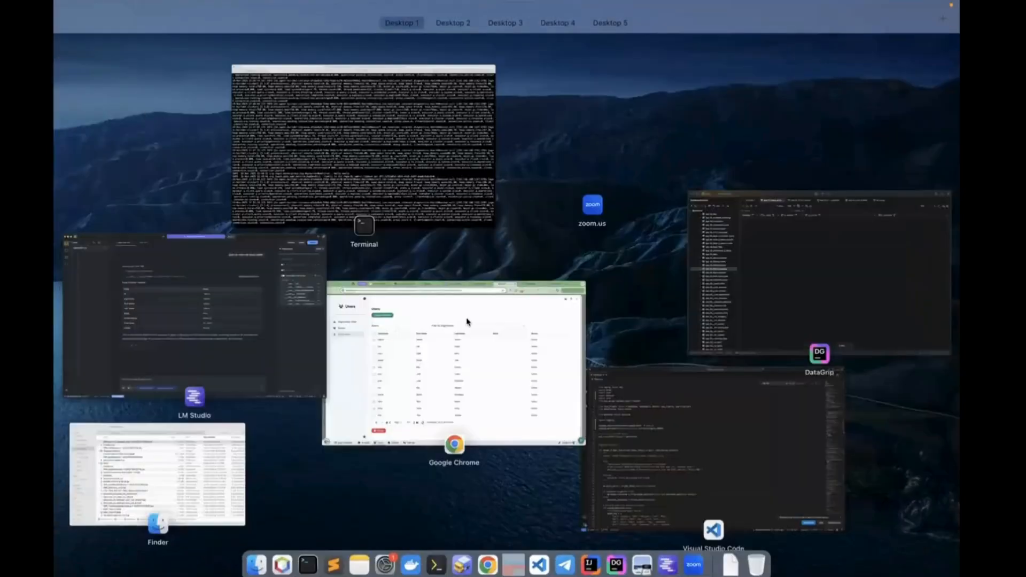
{"action": "left_click", "coordinate": [468, 322]}
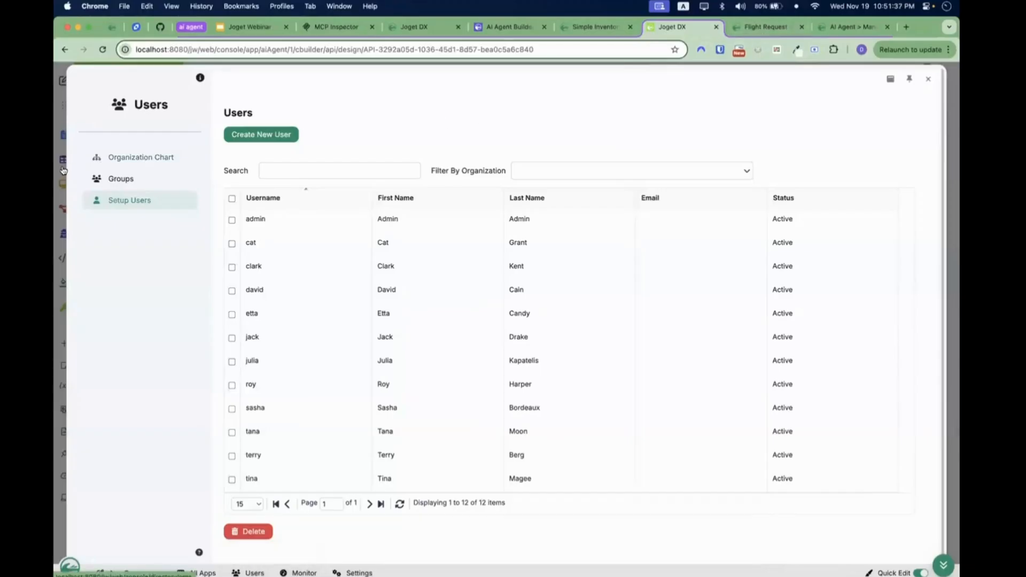
{"action": "left_click", "coordinate": [62, 170]}
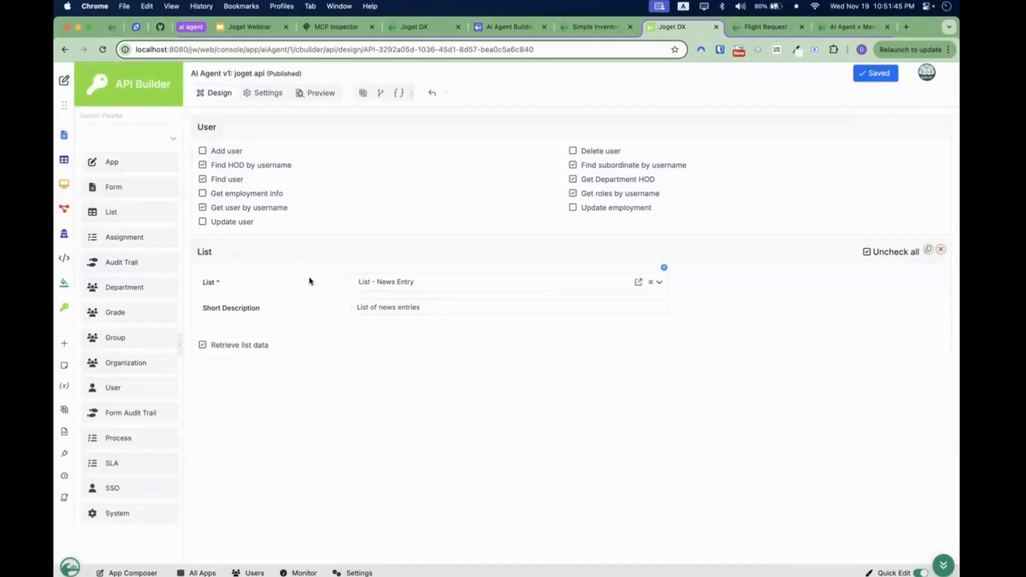
Switch to LM Studio, ask it to "list all the news entries", and approve the list_newEntry tool call.
{"action": "key", "text": "ctrl+Up"}
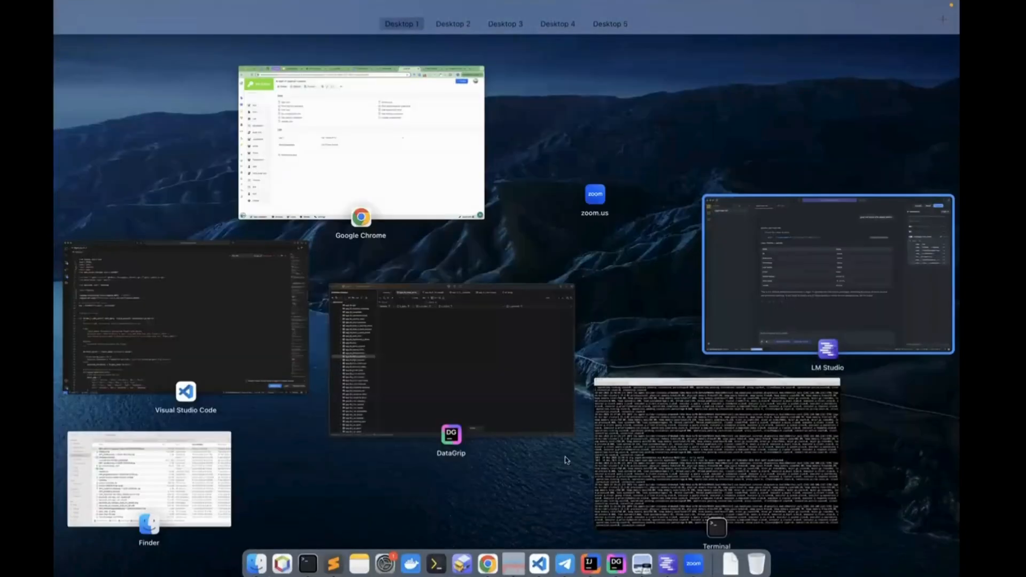
{"action": "key", "text": "Return"}
{"action": "type", "text": "list the news entry"}
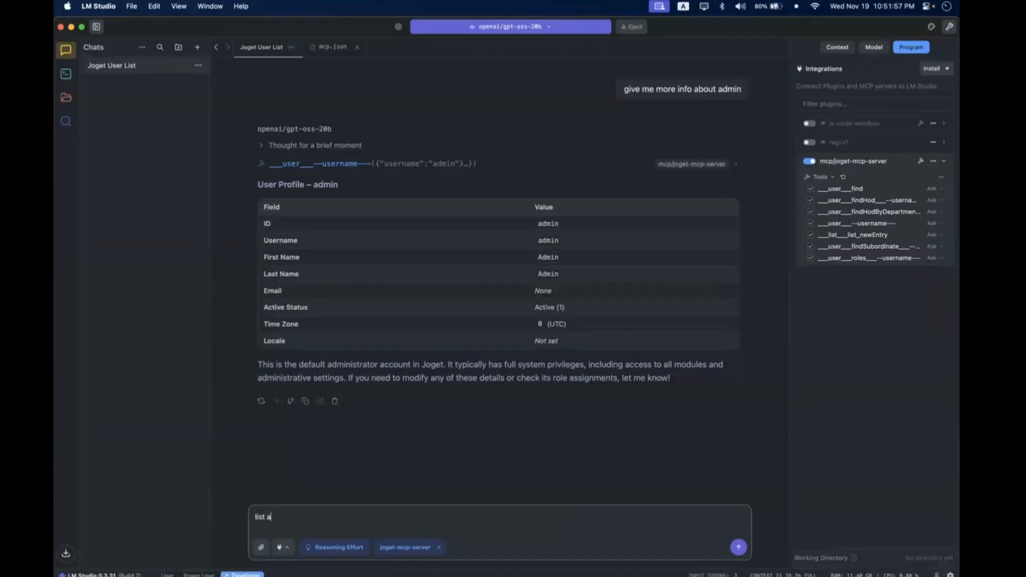
{"action": "type", "text": "e news entries"}
{"action": "key", "text": "Return"}
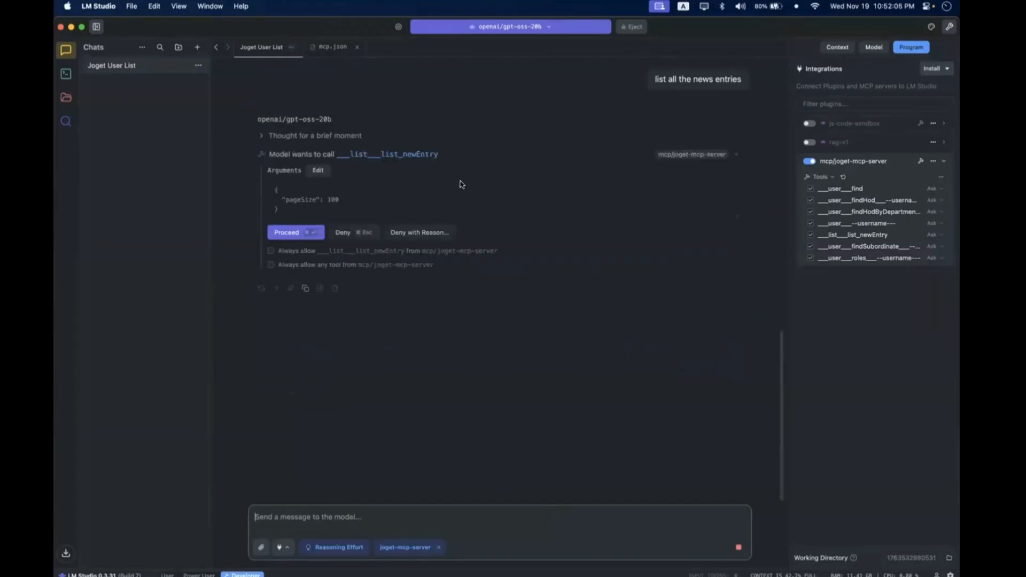
{"action": "left_click", "coordinate": [309, 232]}
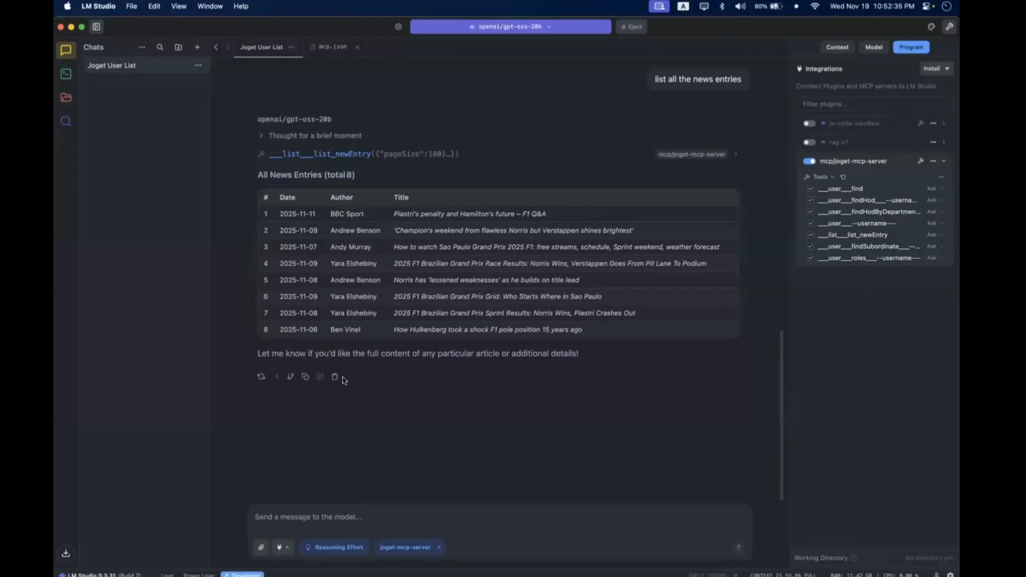
Switch to Chrome and open the Chat Agent in the AI Agent Builder to examine its Open AI service and palette of LLM services.
{"action": "key", "text": "ctrl+Up"}
{"action": "key", "text": "ctrl+Up"}
{"action": "key", "text": "ctrl+Up"}
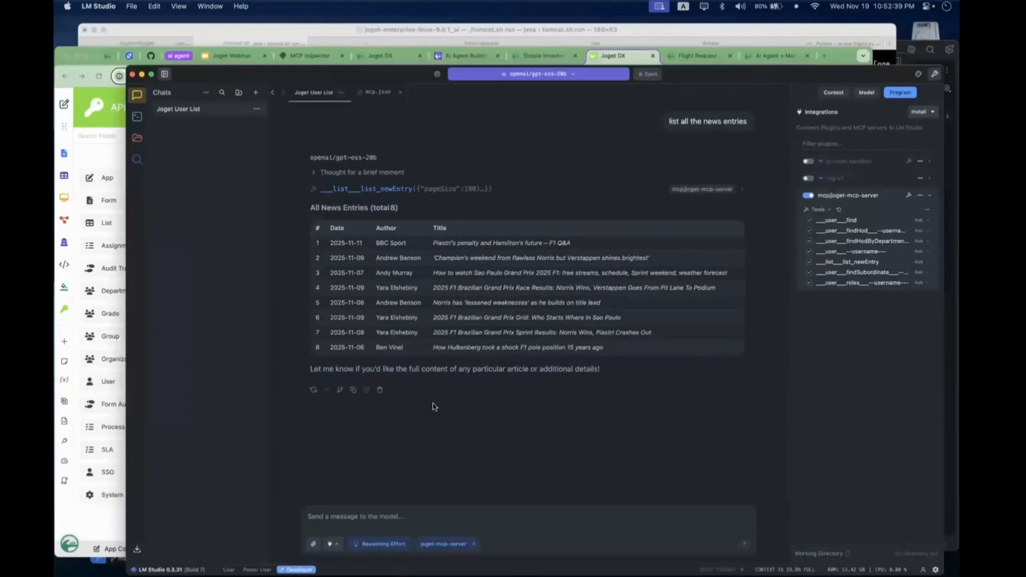
{"action": "key", "text": "ctrl+Up"}
{"action": "left_click", "coordinate": [212, 328]}
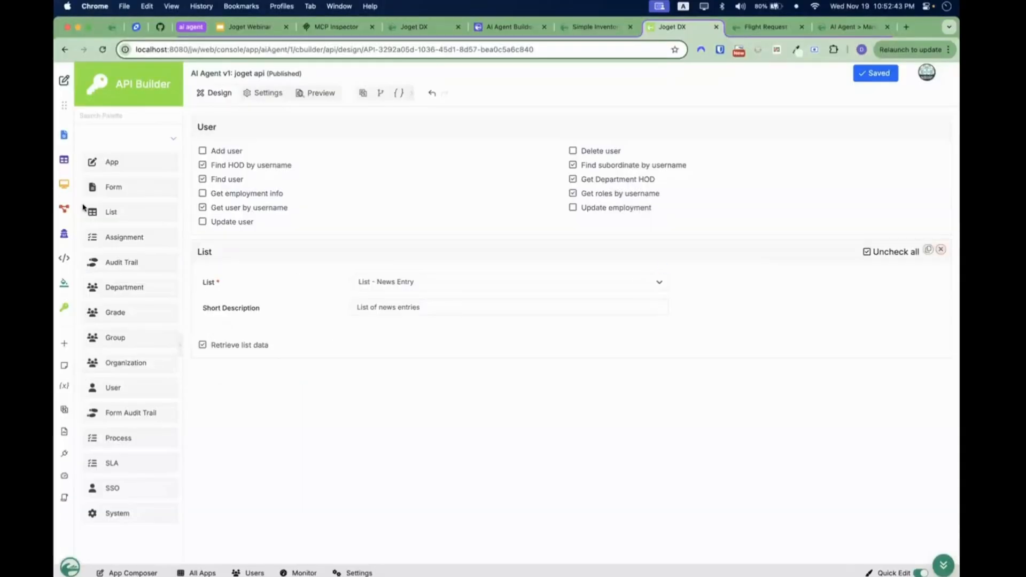
{"action": "left_click", "coordinate": [64, 233]}
{"action": "left_click", "coordinate": [111, 123]}
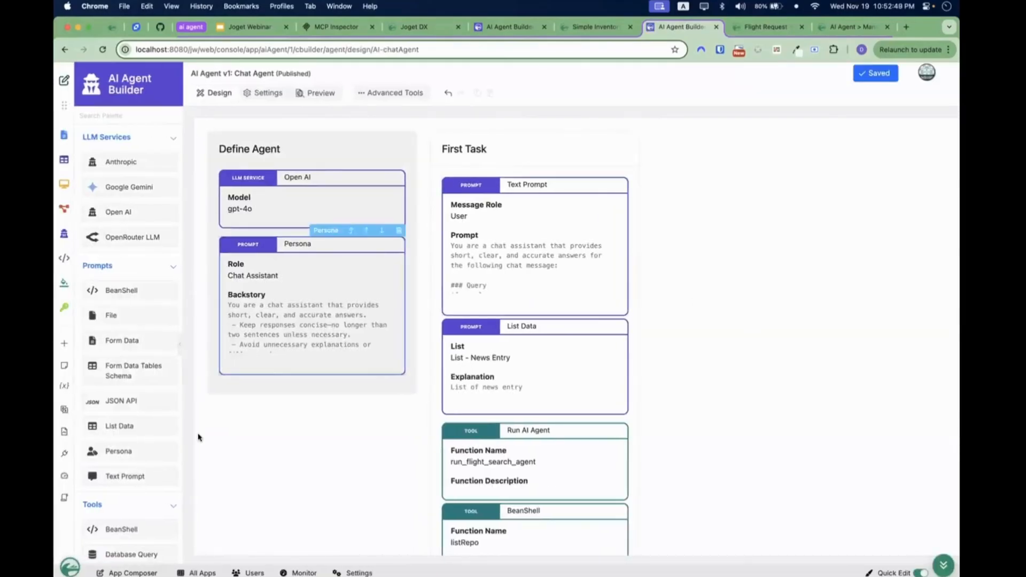
{"action": "mouse_move", "coordinate": [304, 180]}
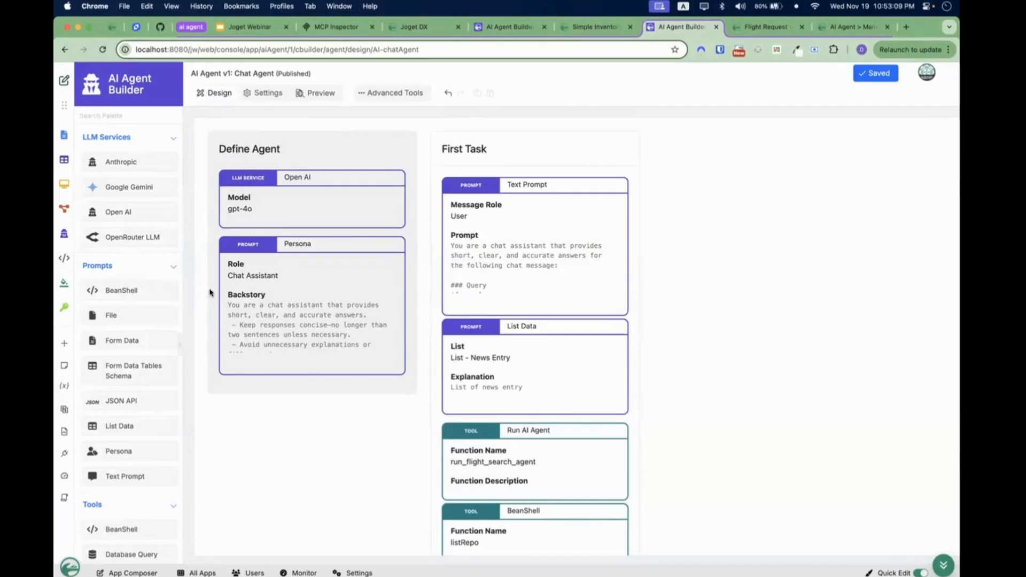
Switch to LM Studio, review the local server's supported OpenAI-like endpoints, and clear the developer logs.
{"action": "key", "text": "ctrl+Up"}
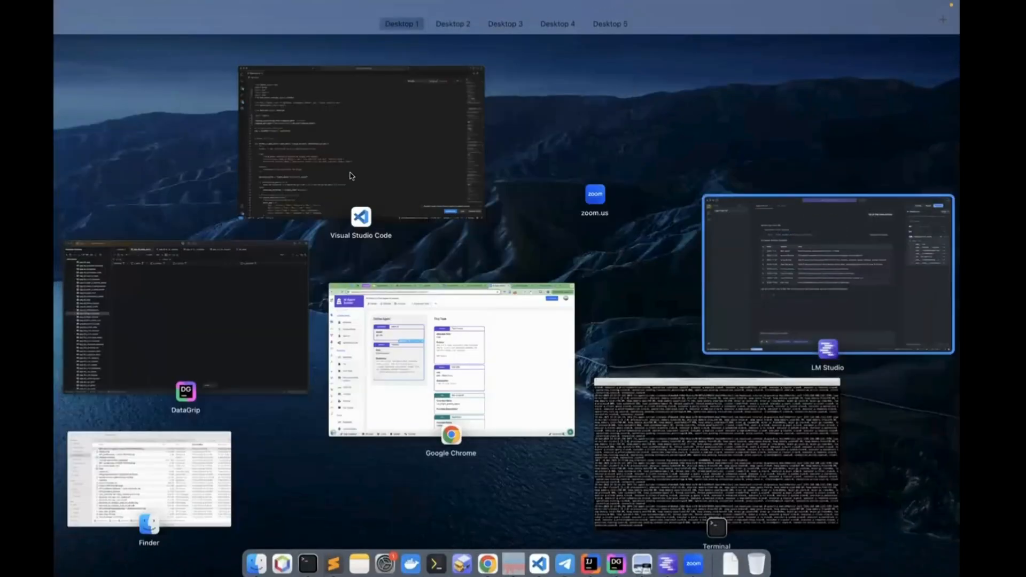
{"action": "key", "text": "Return"}
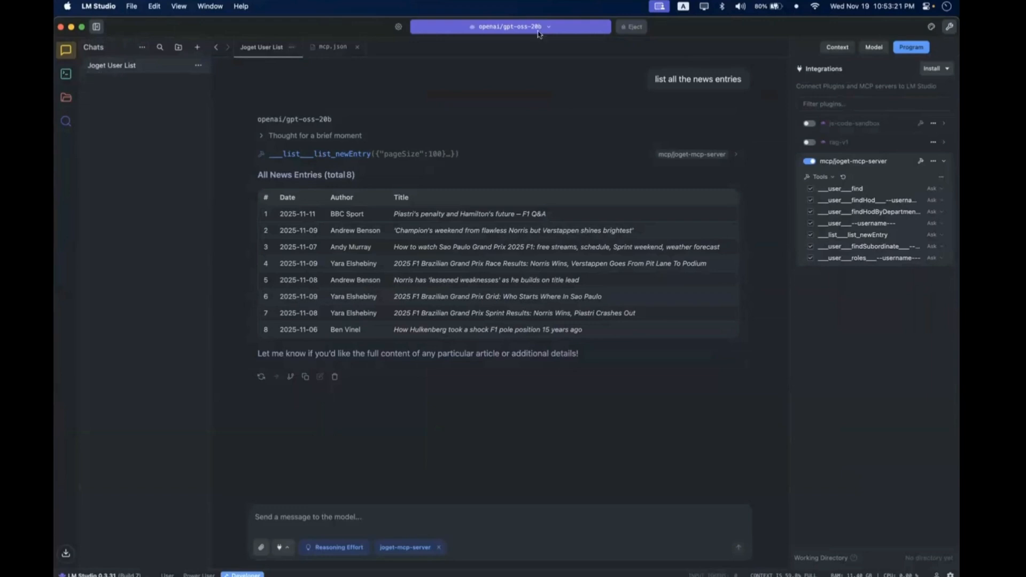
{"action": "left_click", "coordinate": [66, 74]}
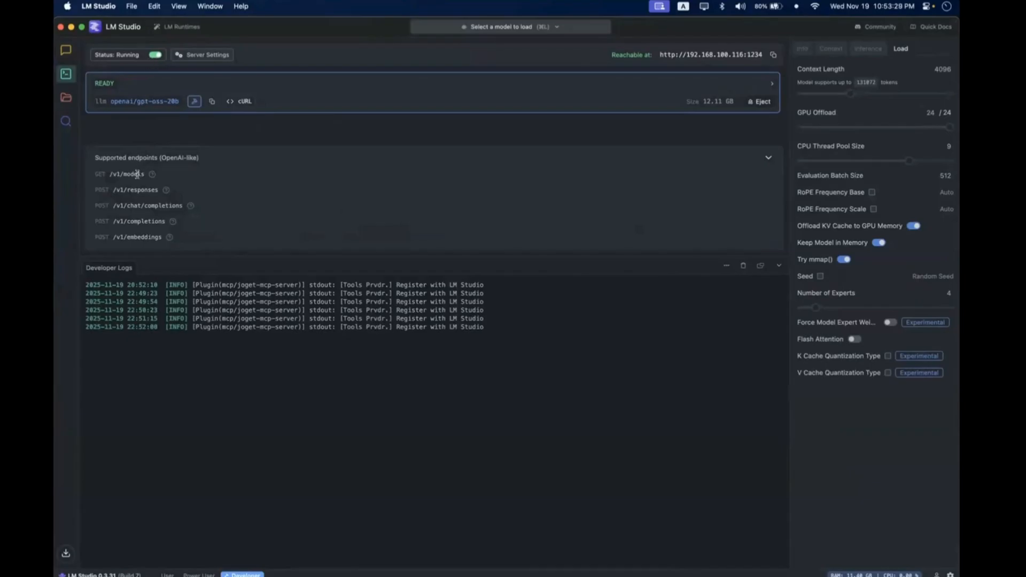
{"action": "left_click_drag", "start_coordinate": [95, 173], "coordinate": [235, 242]}
{"action": "left_click", "coordinate": [587, 266]}
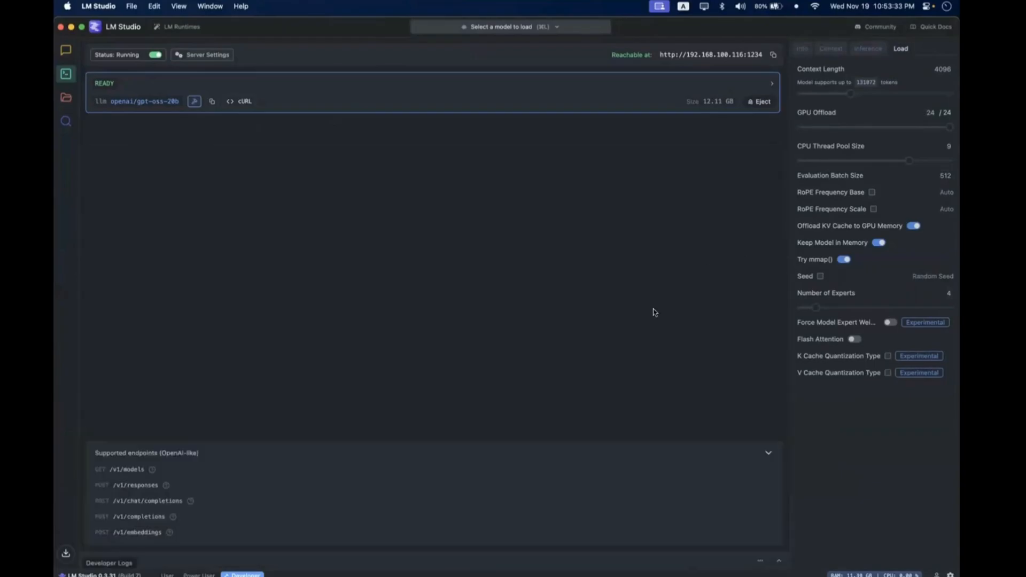
{"action": "left_click", "coordinate": [709, 561]}
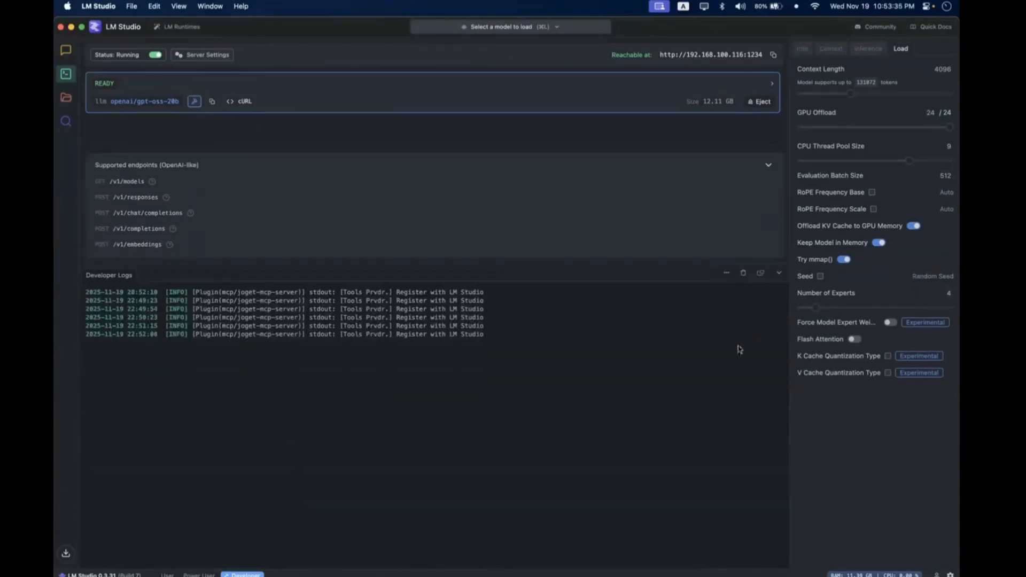
{"action": "left_click", "coordinate": [743, 266]}
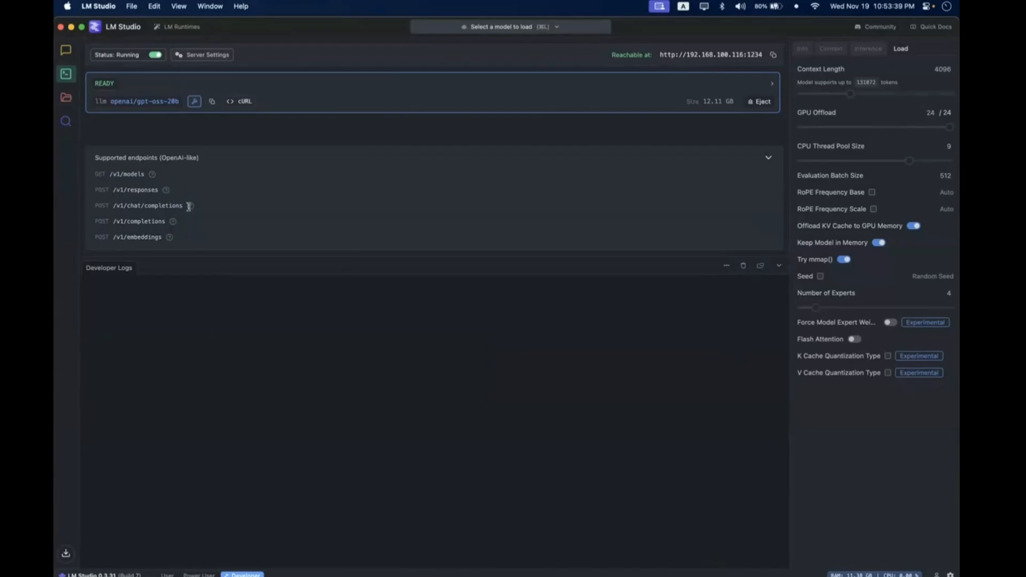
Copy the /v1/chat/completions endpoint path from the supported endpoints and switch to Chrome.
{"action": "left_click_drag", "start_coordinate": [182, 205], "coordinate": [112, 205]}
{"action": "key", "text": "super+c"}
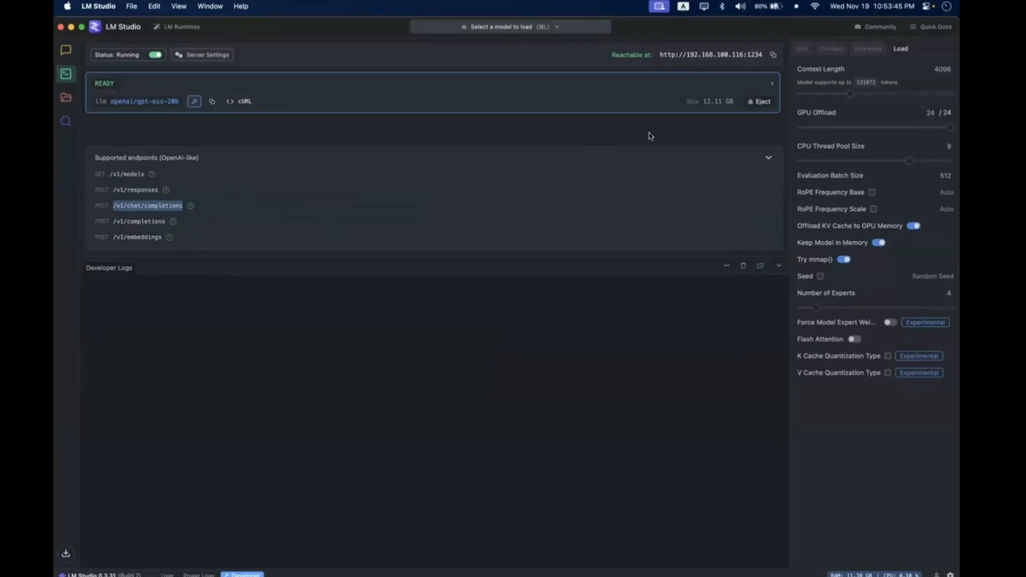
{"action": "key", "text": "ctrl+Up"}
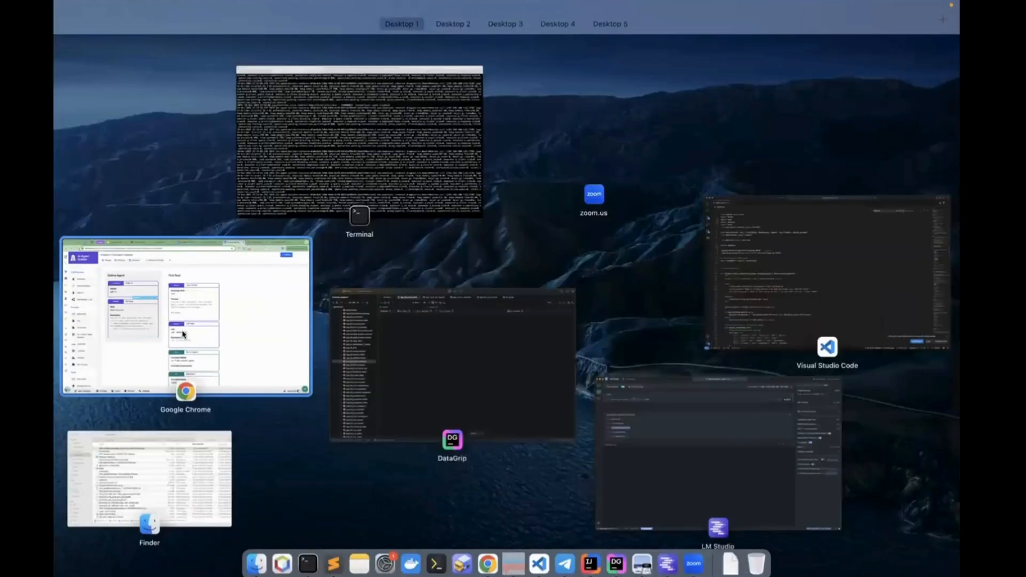
{"action": "left_click", "coordinate": [296, 216]}
Open the Chat Agent's Open AI service properties and set the model to gpt-oss-20b.
{"action": "double_click", "coordinate": [296, 216]}
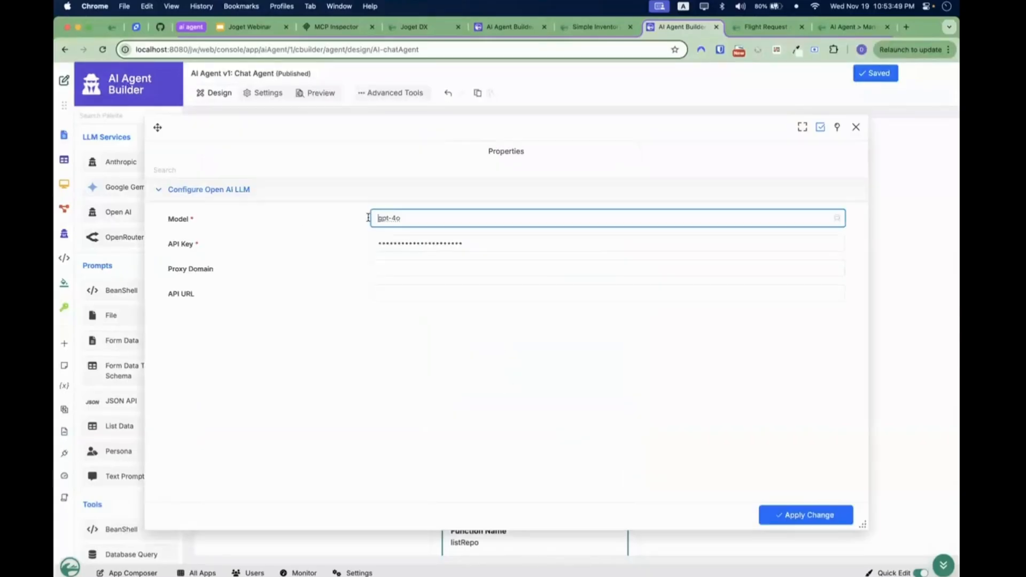
{"action": "key", "text": "BackSpace"}
{"action": "key", "text": "BackSpace"}
{"action": "type", "text": "osss"}
{"action": "key", "text": "BackSpace"}
{"action": "type", "text": "-20b"}
{"action": "left_click", "coordinate": [415, 295]}
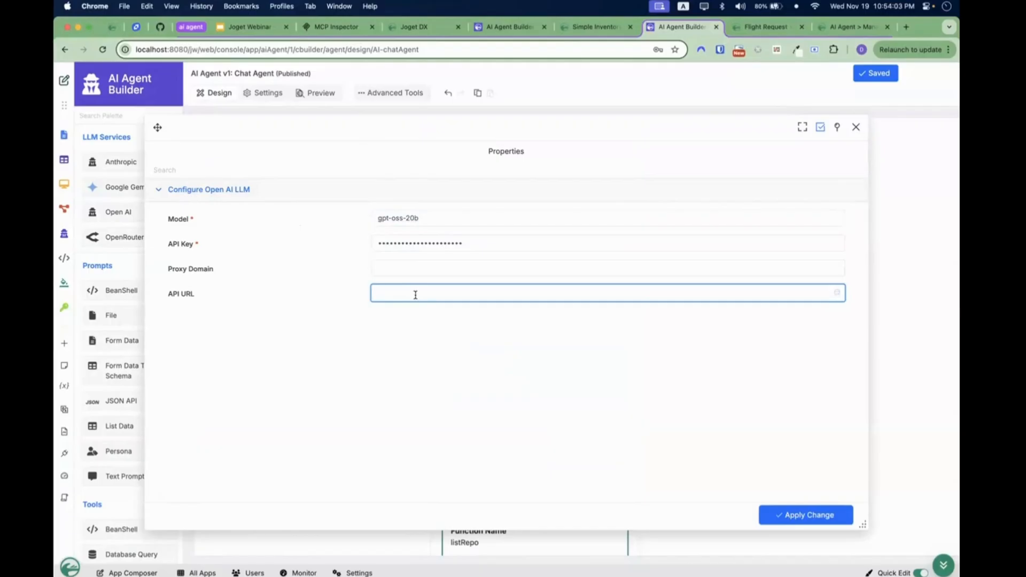
{"action": "type", "text": "http://localhost:1234/"}
{"action": "key", "text": "super+v"}
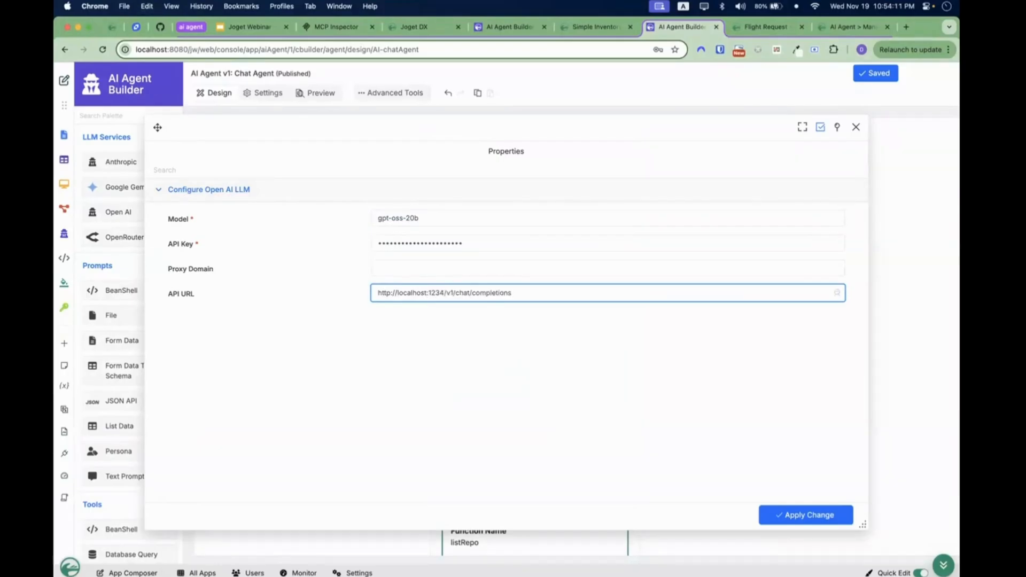
{"action": "left_click", "coordinate": [802, 510]}
{"action": "left_click", "coordinate": [882, 73]}
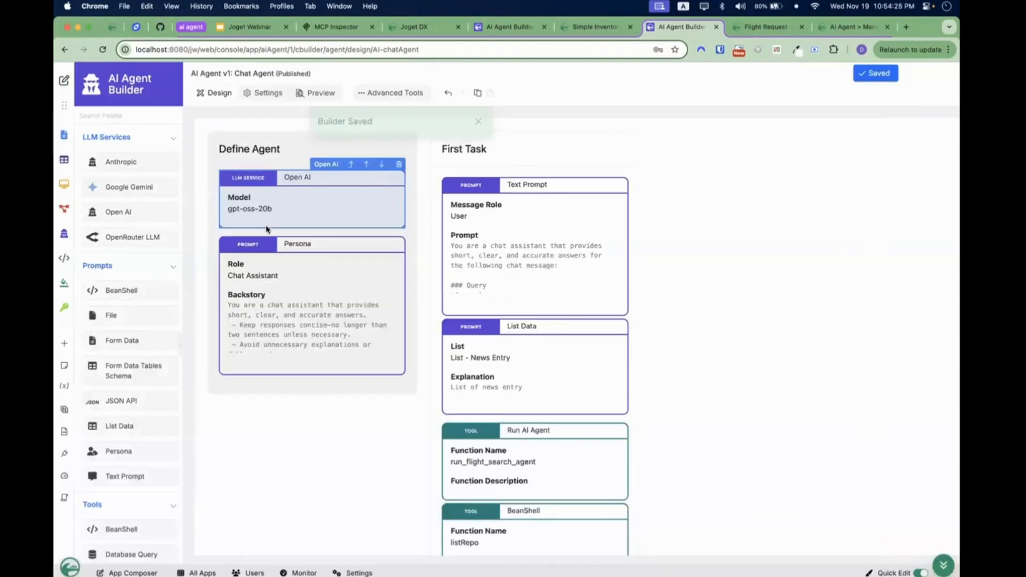
Narrow the Chrome window so LM Studio's logs show beside it, and open the Chat Agent's preview.
{"action": "left_click_drag", "start_coordinate": [56, 235], "coordinate": [286, 239]}
{"action": "left_click_drag", "start_coordinate": [394, 229], "coordinate": [396, 230]}
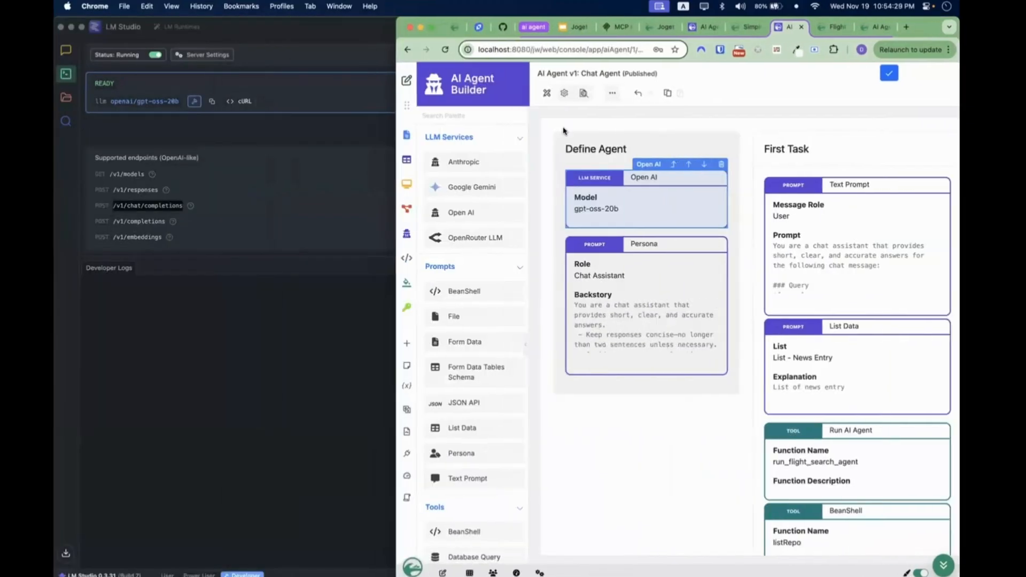
{"action": "left_click", "coordinate": [586, 96]}
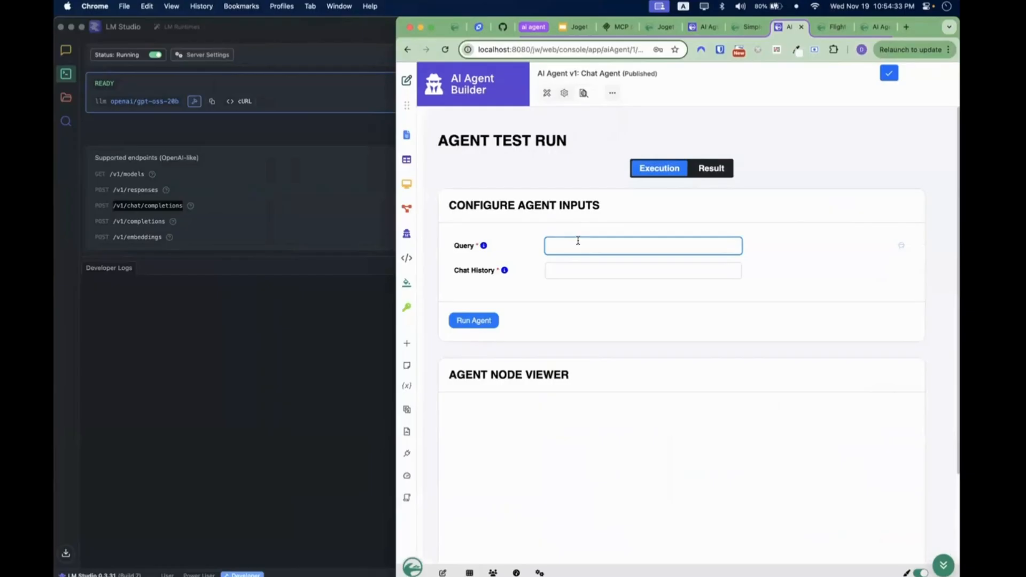
Run the agent test with the query "list all the news entries" and the chat history "hi".
{"action": "type", "text": "list the news"}
{"action": "key", "text": "BackSpace"}
{"action": "key", "text": "BackSpace"}
{"action": "key", "text": "BackSpace"}
{"action": "key", "text": "BackSpace"}
{"action": "key", "text": "BackSpace"}
{"action": "key", "text": "BackSpace"}
{"action": "key", "text": "BackSpace"}
{"action": "key", "text": "BackSpace"}
{"action": "key", "text": "BackSpace"}
{"action": "type", "text": "all the news entries"}
{"action": "key", "text": "Tab"}
{"action": "type", "text": "hi"}
{"action": "left_click", "coordinate": [477, 326]}
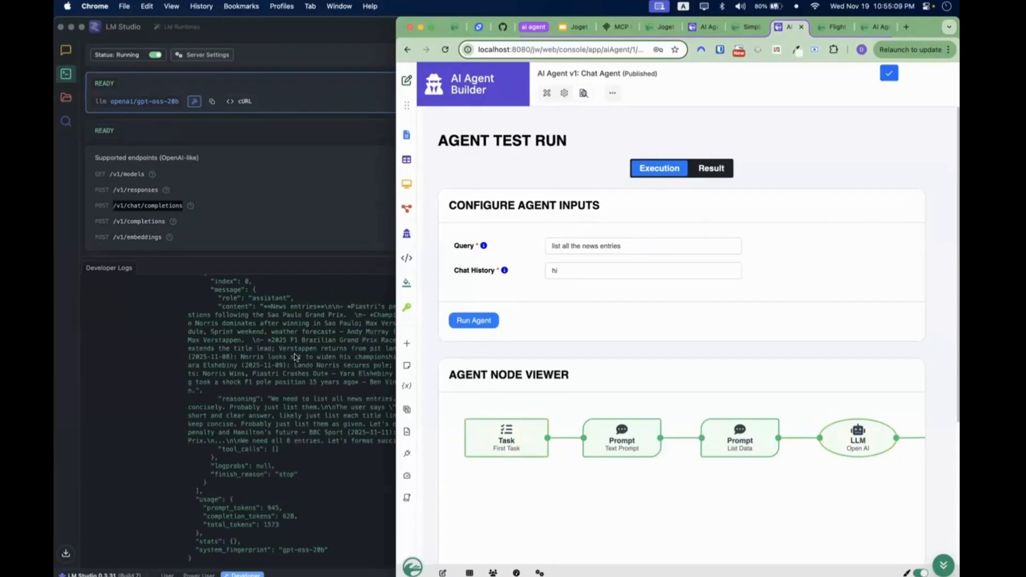
Examine the response in LM Studio's developer logs, then switch to Chrome and review the test run's result content.
{"action": "left_click", "coordinate": [294, 357]}
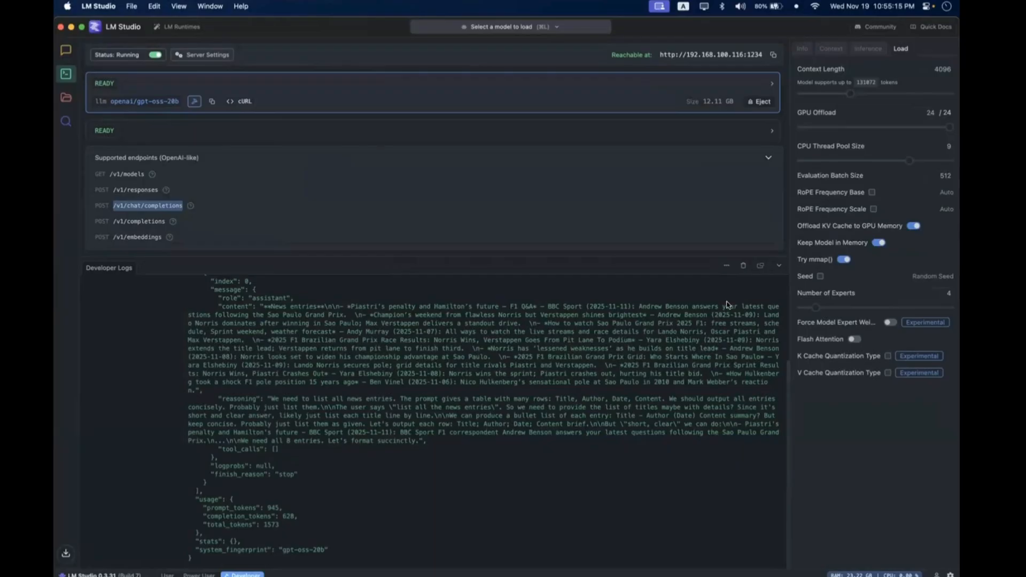
{"action": "key", "text": "ctrl+Up"}
{"action": "left_click", "coordinate": [796, 210]}
{"action": "left_click", "coordinate": [711, 168]}
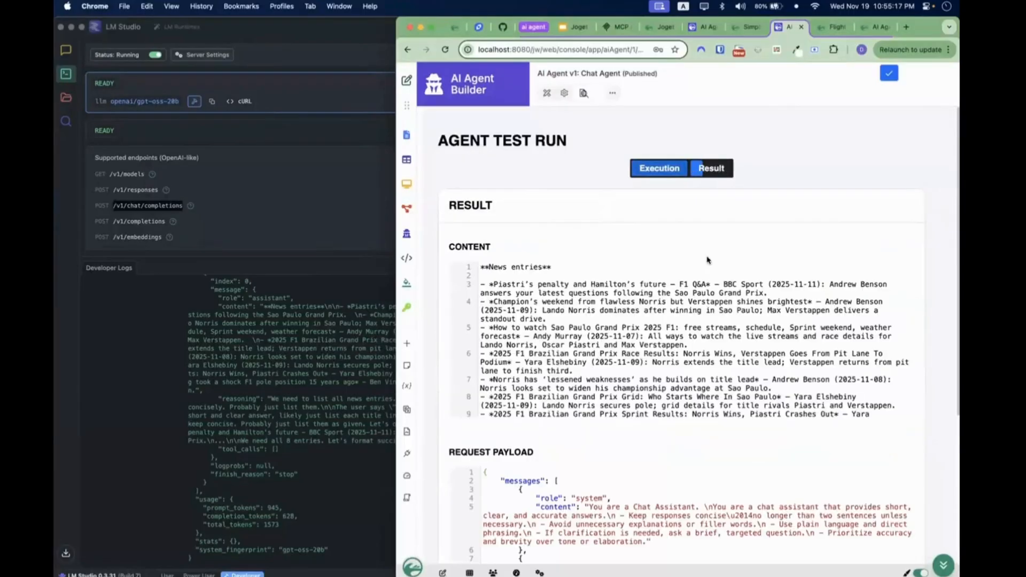
{"action": "scroll", "coordinate": [654, 262], "scroll_direction": "down", "scroll_amount": 1}
{"action": "scroll", "coordinate": [654, 262], "scroll_direction": "down", "scroll_amount": 1}
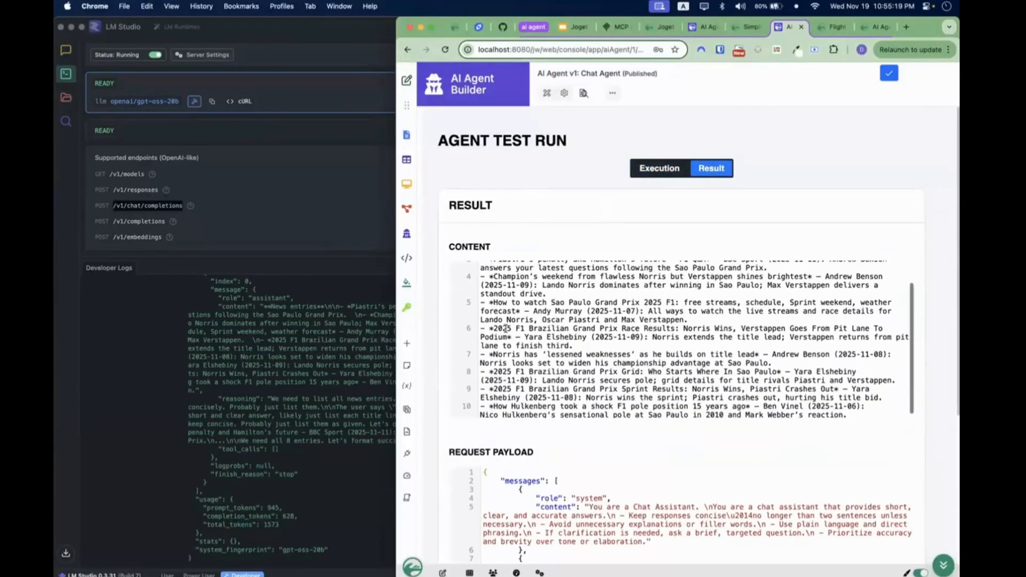
{"action": "scroll", "coordinate": [502, 320], "scroll_direction": "up", "scroll_amount": 2}
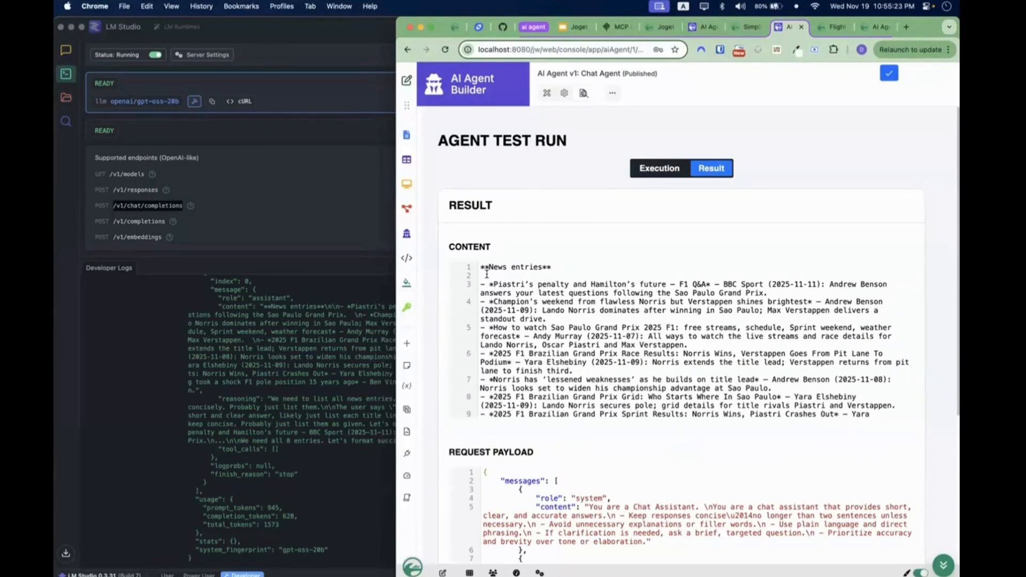
Return to the test run's execution view, widen the Chrome window, and examine the full agent node flow.
{"action": "left_click", "coordinate": [664, 178]}
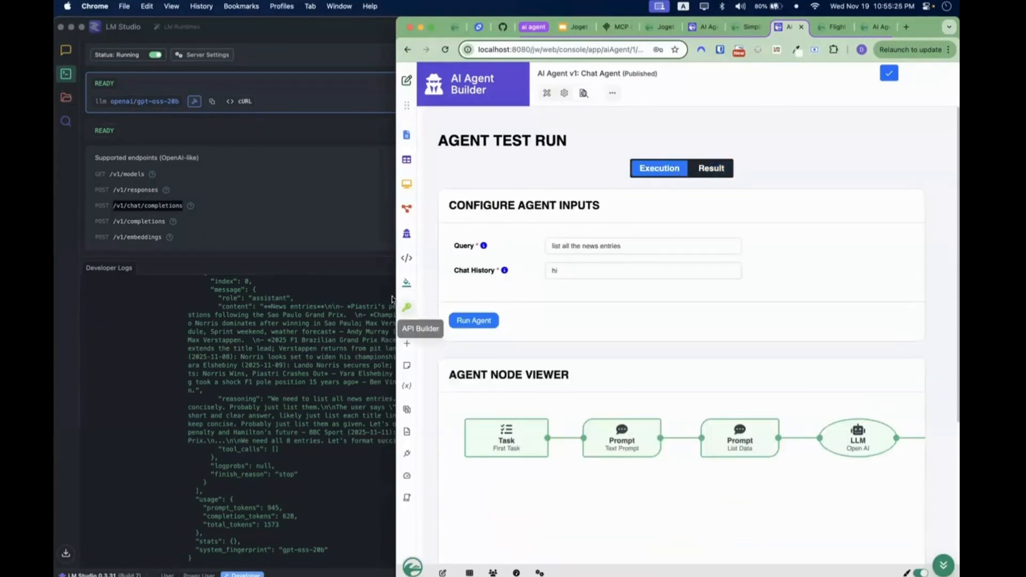
{"action": "double_click", "coordinate": [397, 294]}
{"action": "scroll", "coordinate": [490, 333], "scroll_direction": "down", "scroll_amount": 4}
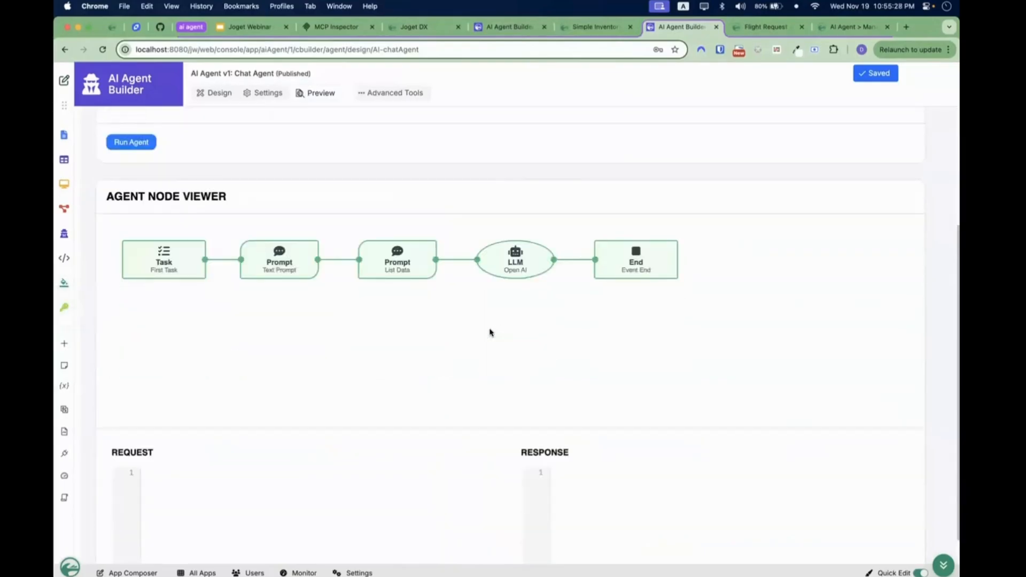
{"action": "scroll", "coordinate": [490, 332], "scroll_direction": "down", "scroll_amount": 1}
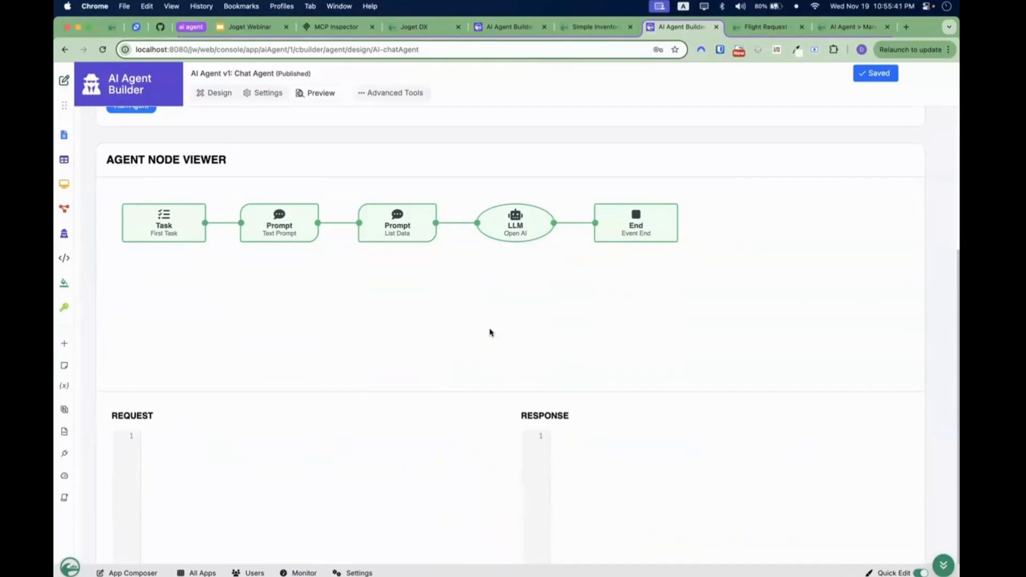
{"action": "scroll", "coordinate": [490, 332], "scroll_direction": "up", "scroll_amount": 3}
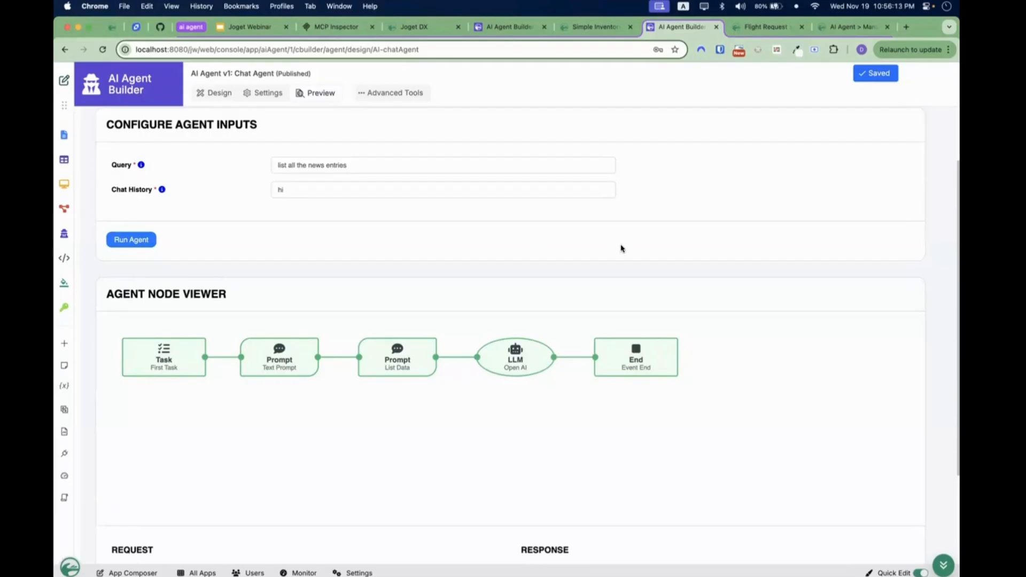
{"action": "left_click", "coordinate": [658, 8]}
{"action": "left_click", "coordinate": [708, 172]}
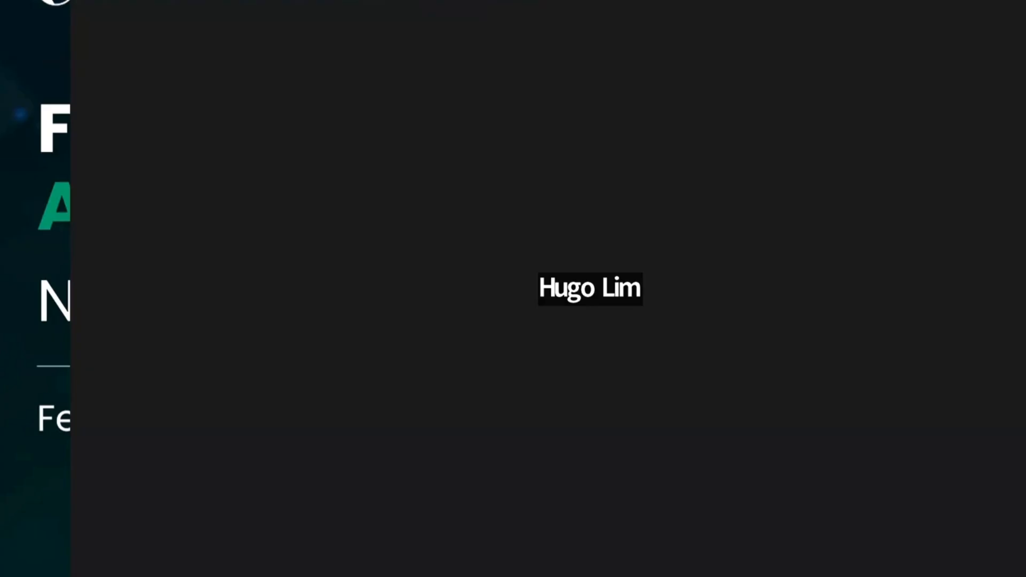